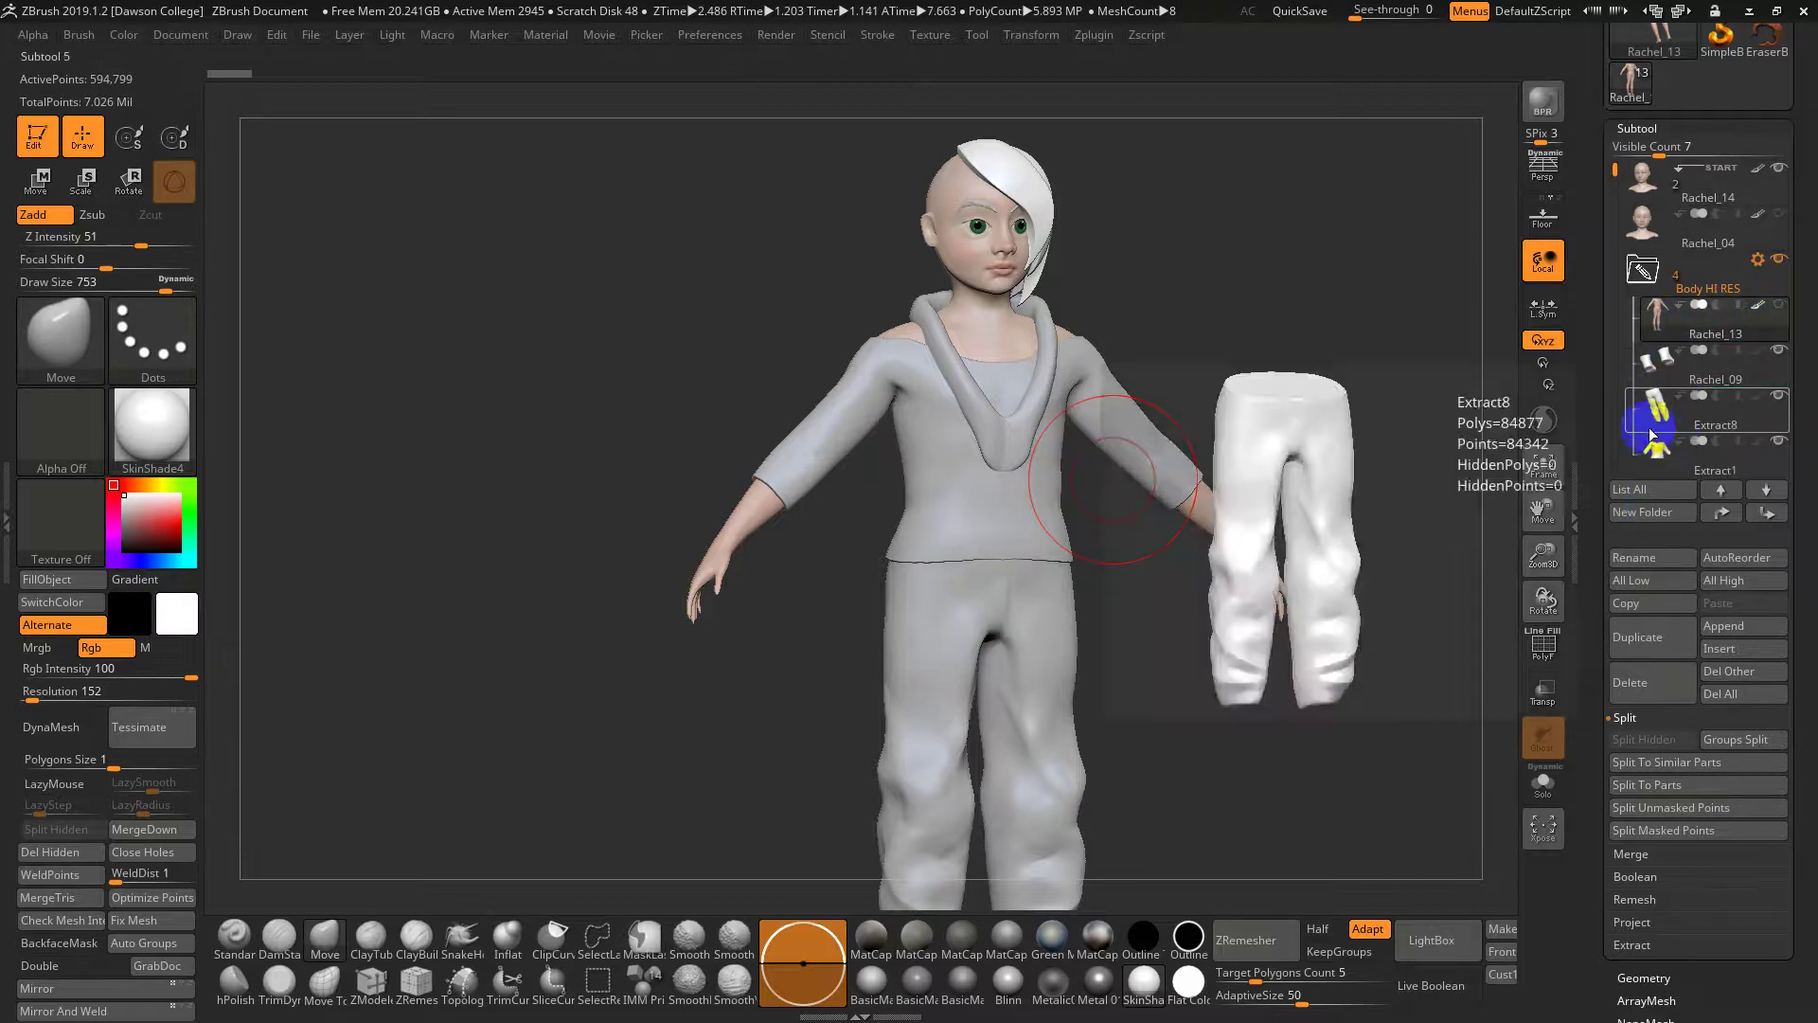
Hide the PM3D_Ring3D1 collar and the Extract6 jacket subtools, and collapse the Body HI RES folder
drag(1615, 174, 1654, 244)
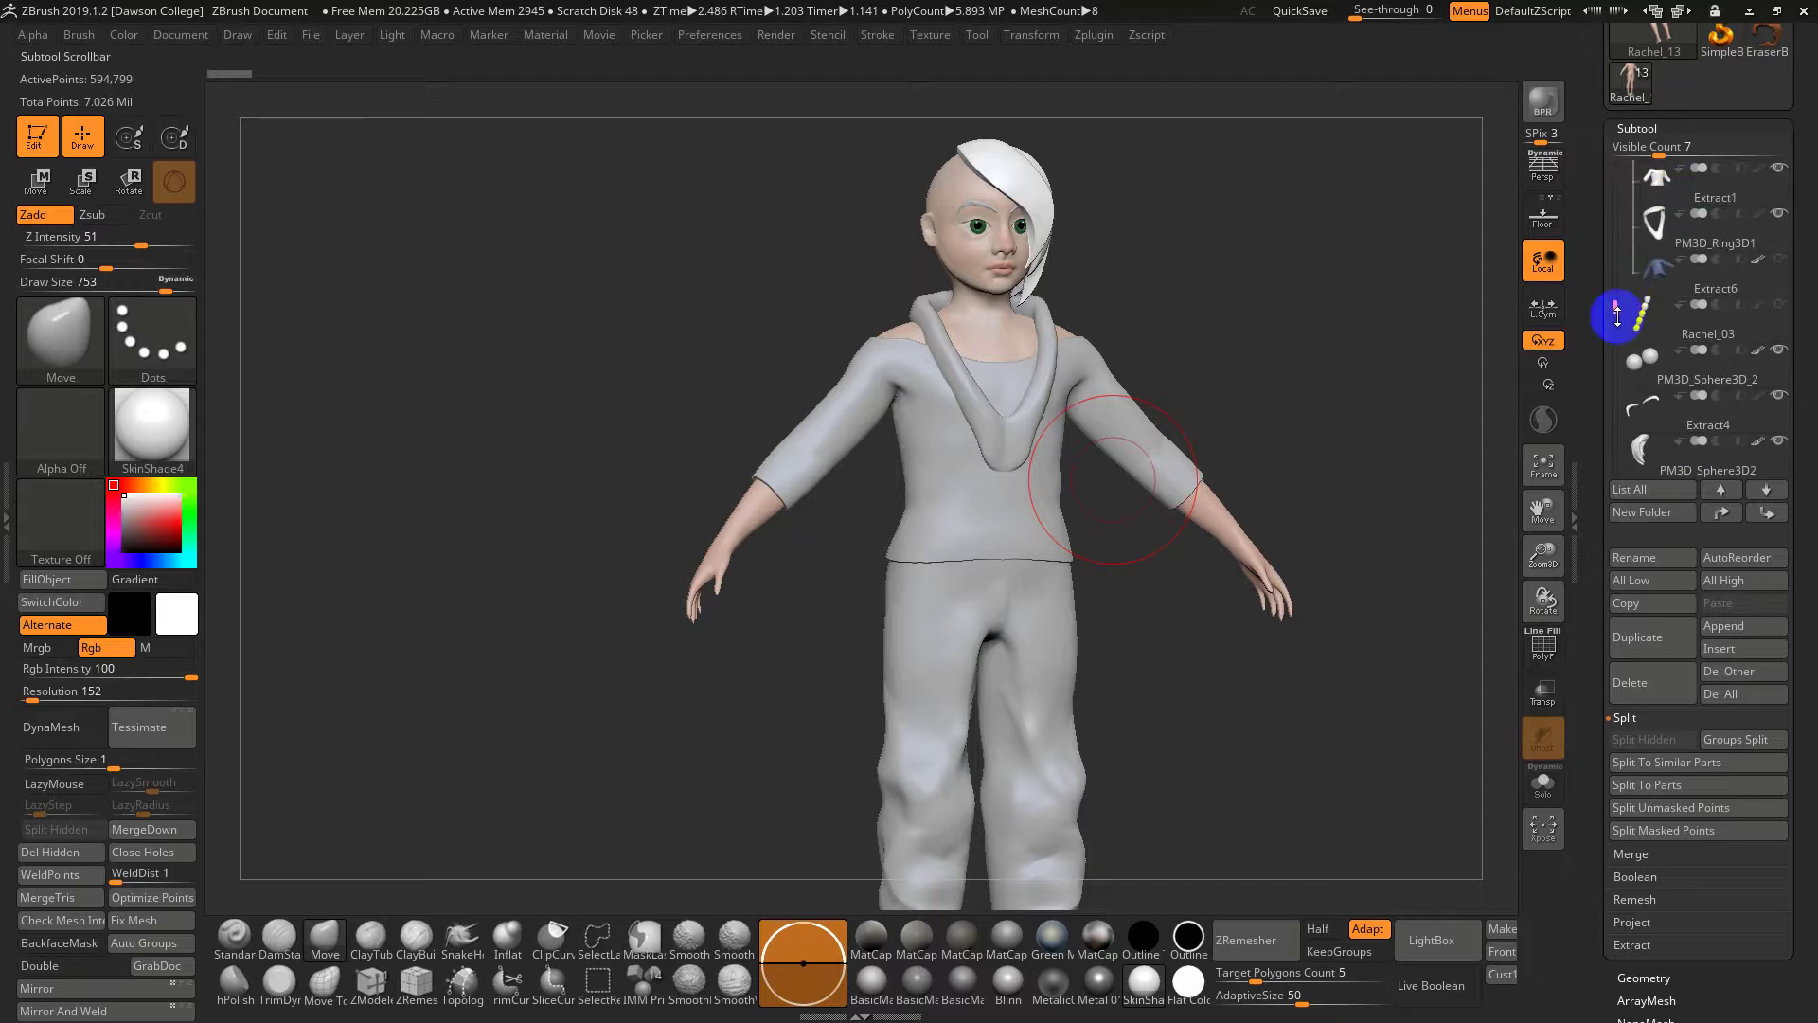
drag(1617, 315, 1618, 264)
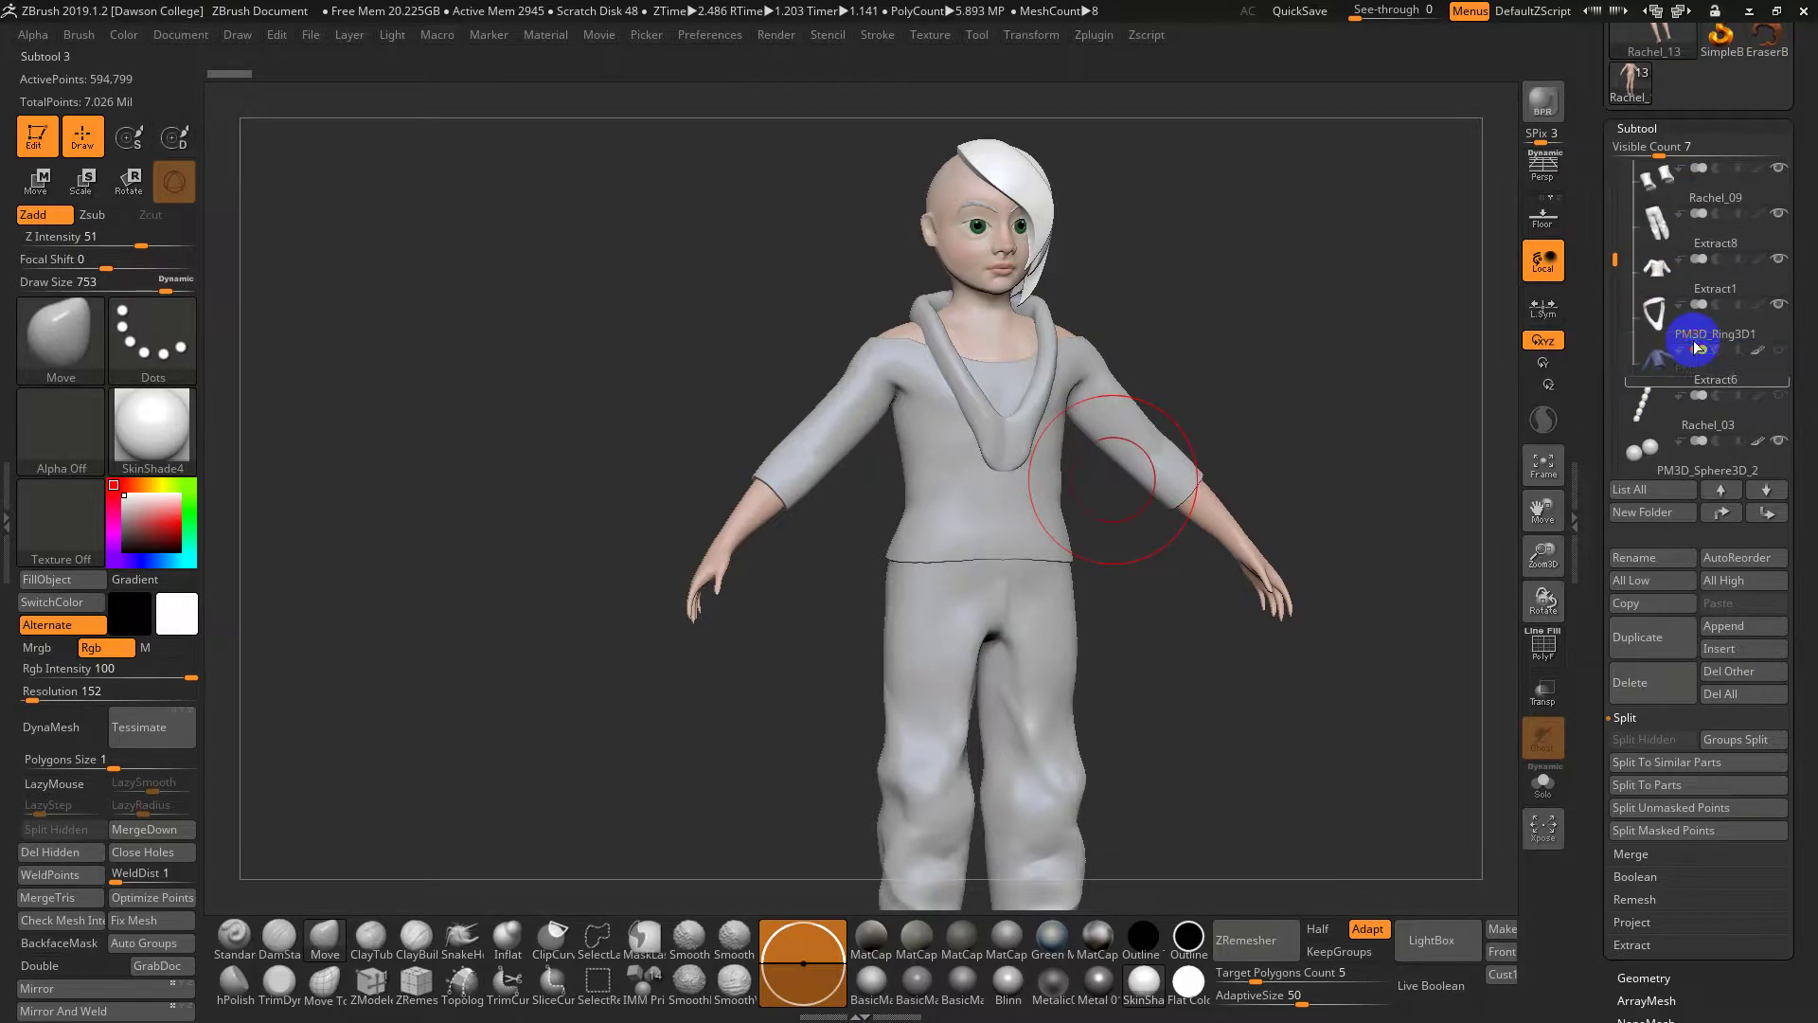
click(1780, 349)
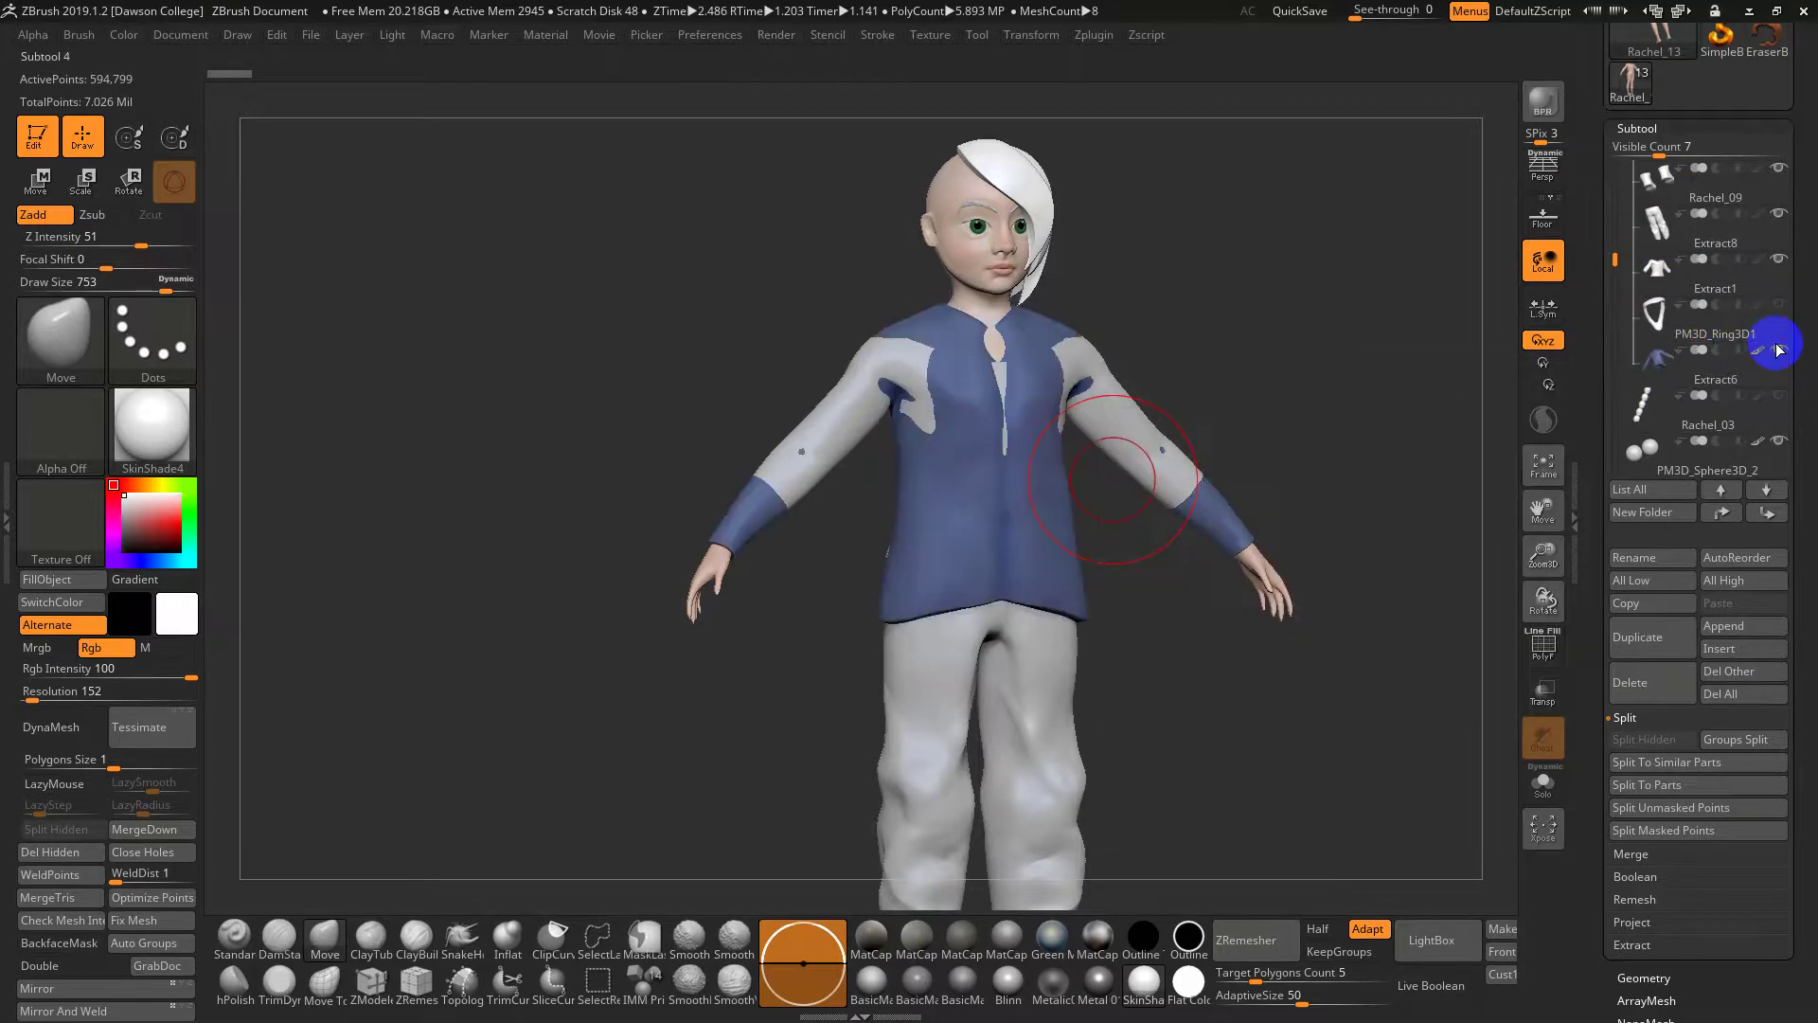
drag(1613, 255, 1617, 184)
click(1652, 221)
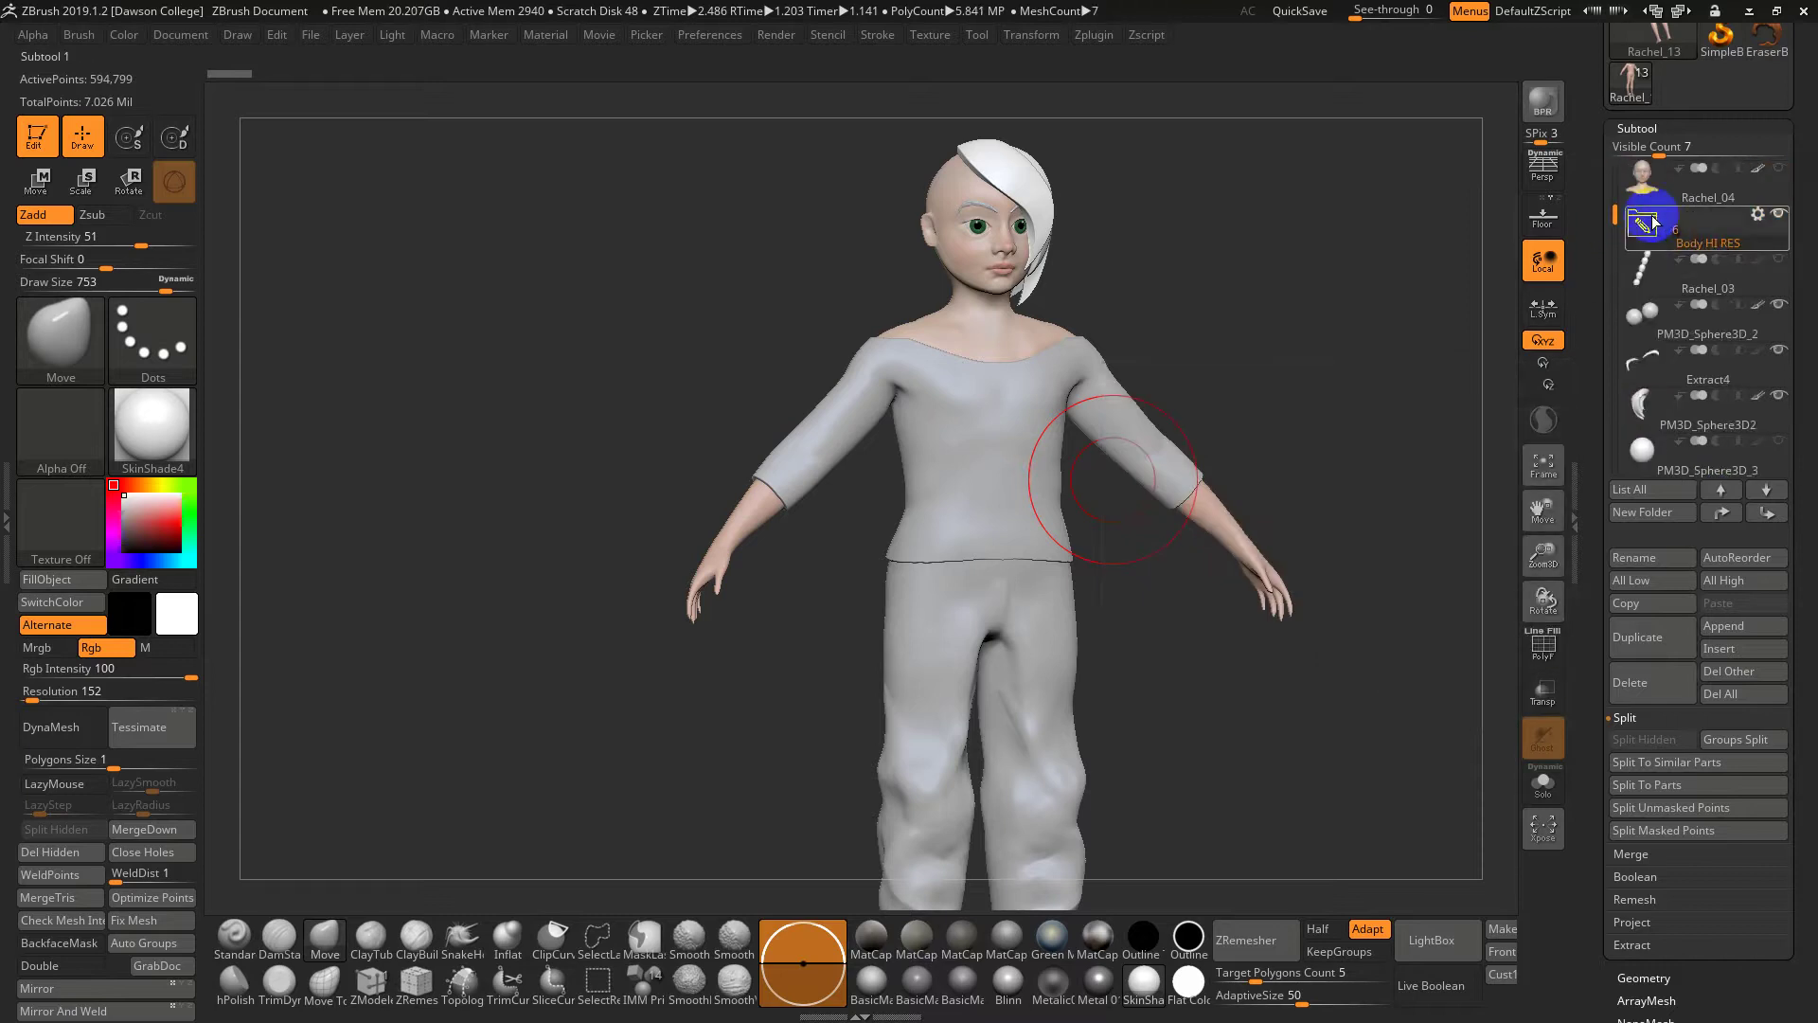
Duplicate the Body HI RES folder with all of its subtools
click(1700, 218)
click(1756, 214)
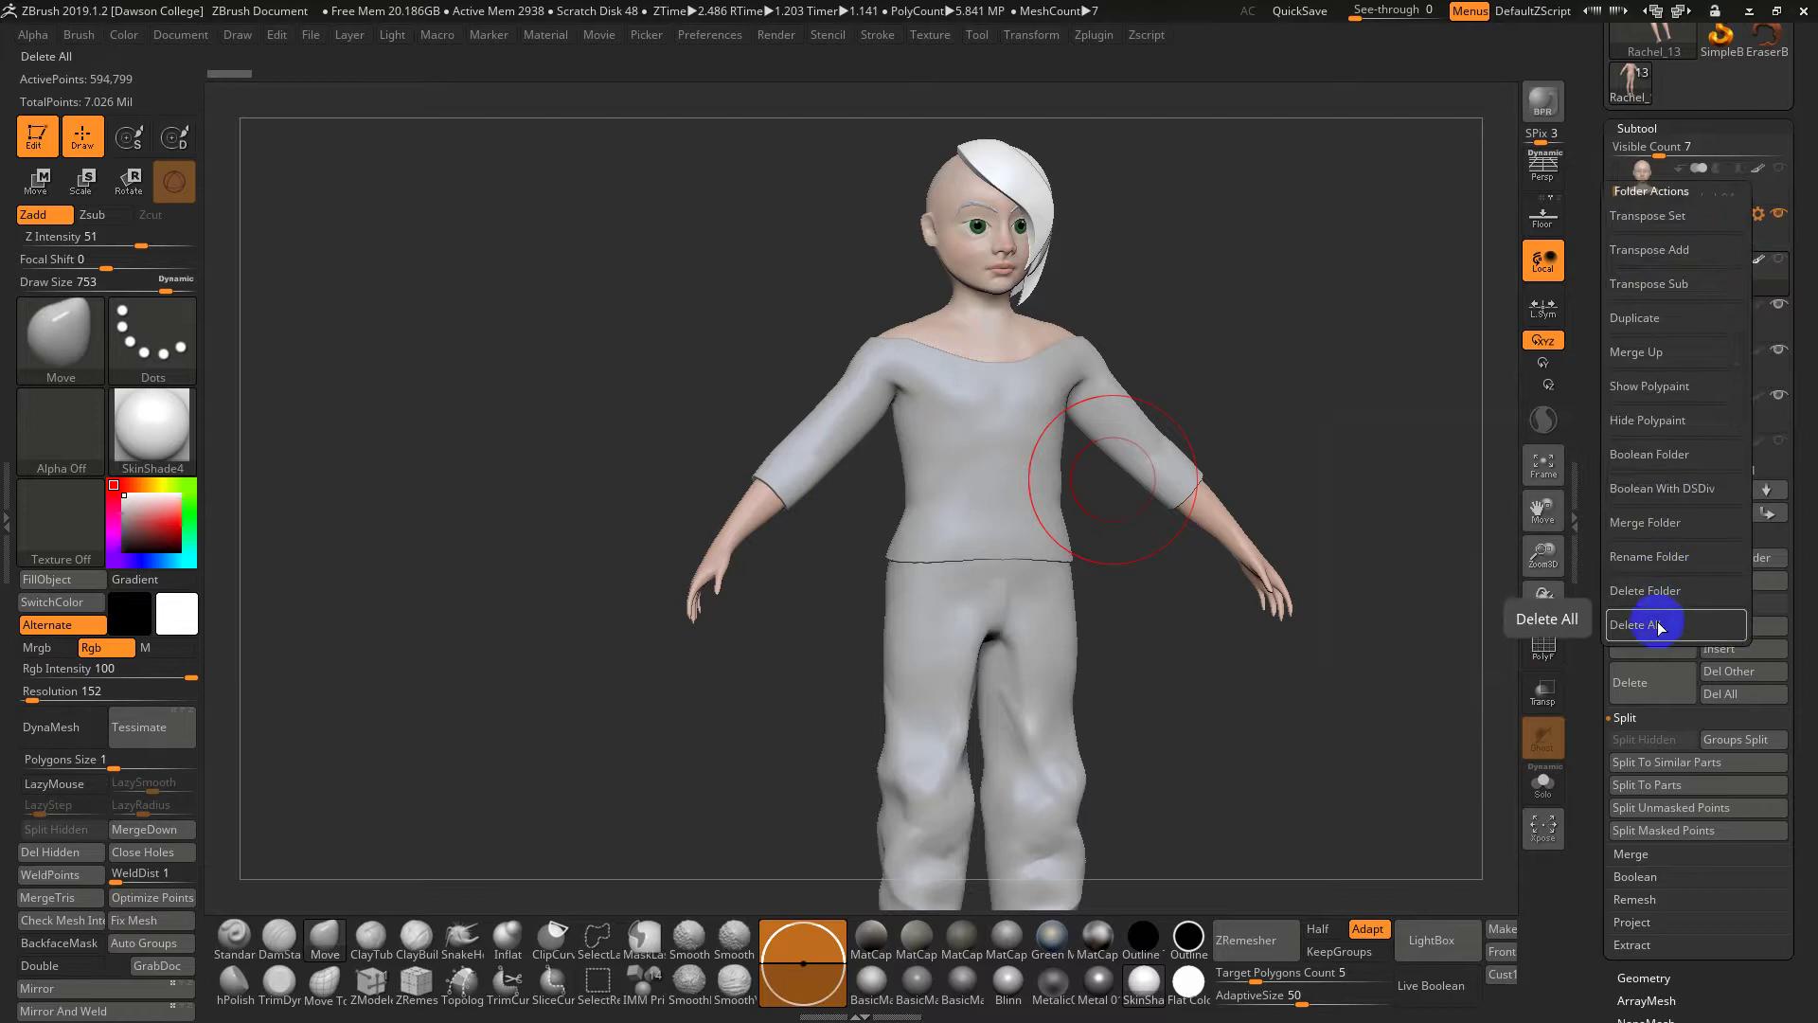
click(1649, 317)
click(1648, 327)
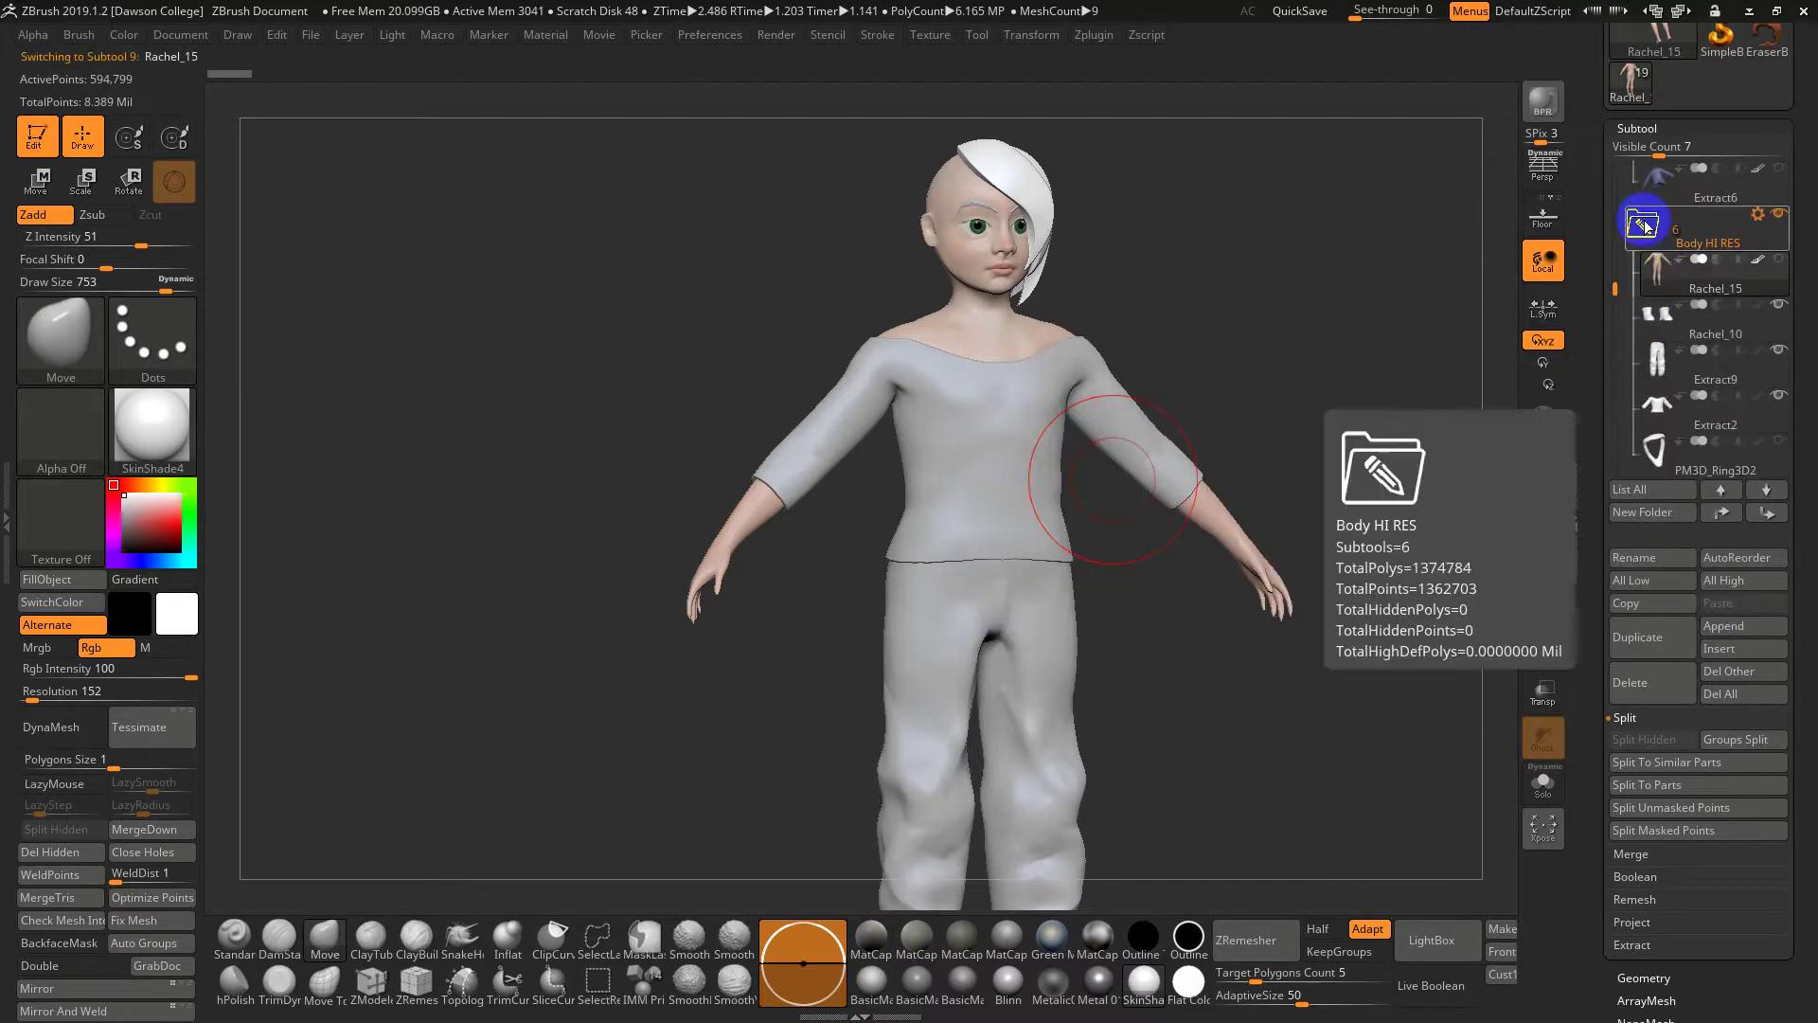
Expand the duplicated Body HI RES folder and make its Rachel_15 body subtool visible
scroll(1686, 227, down, 3)
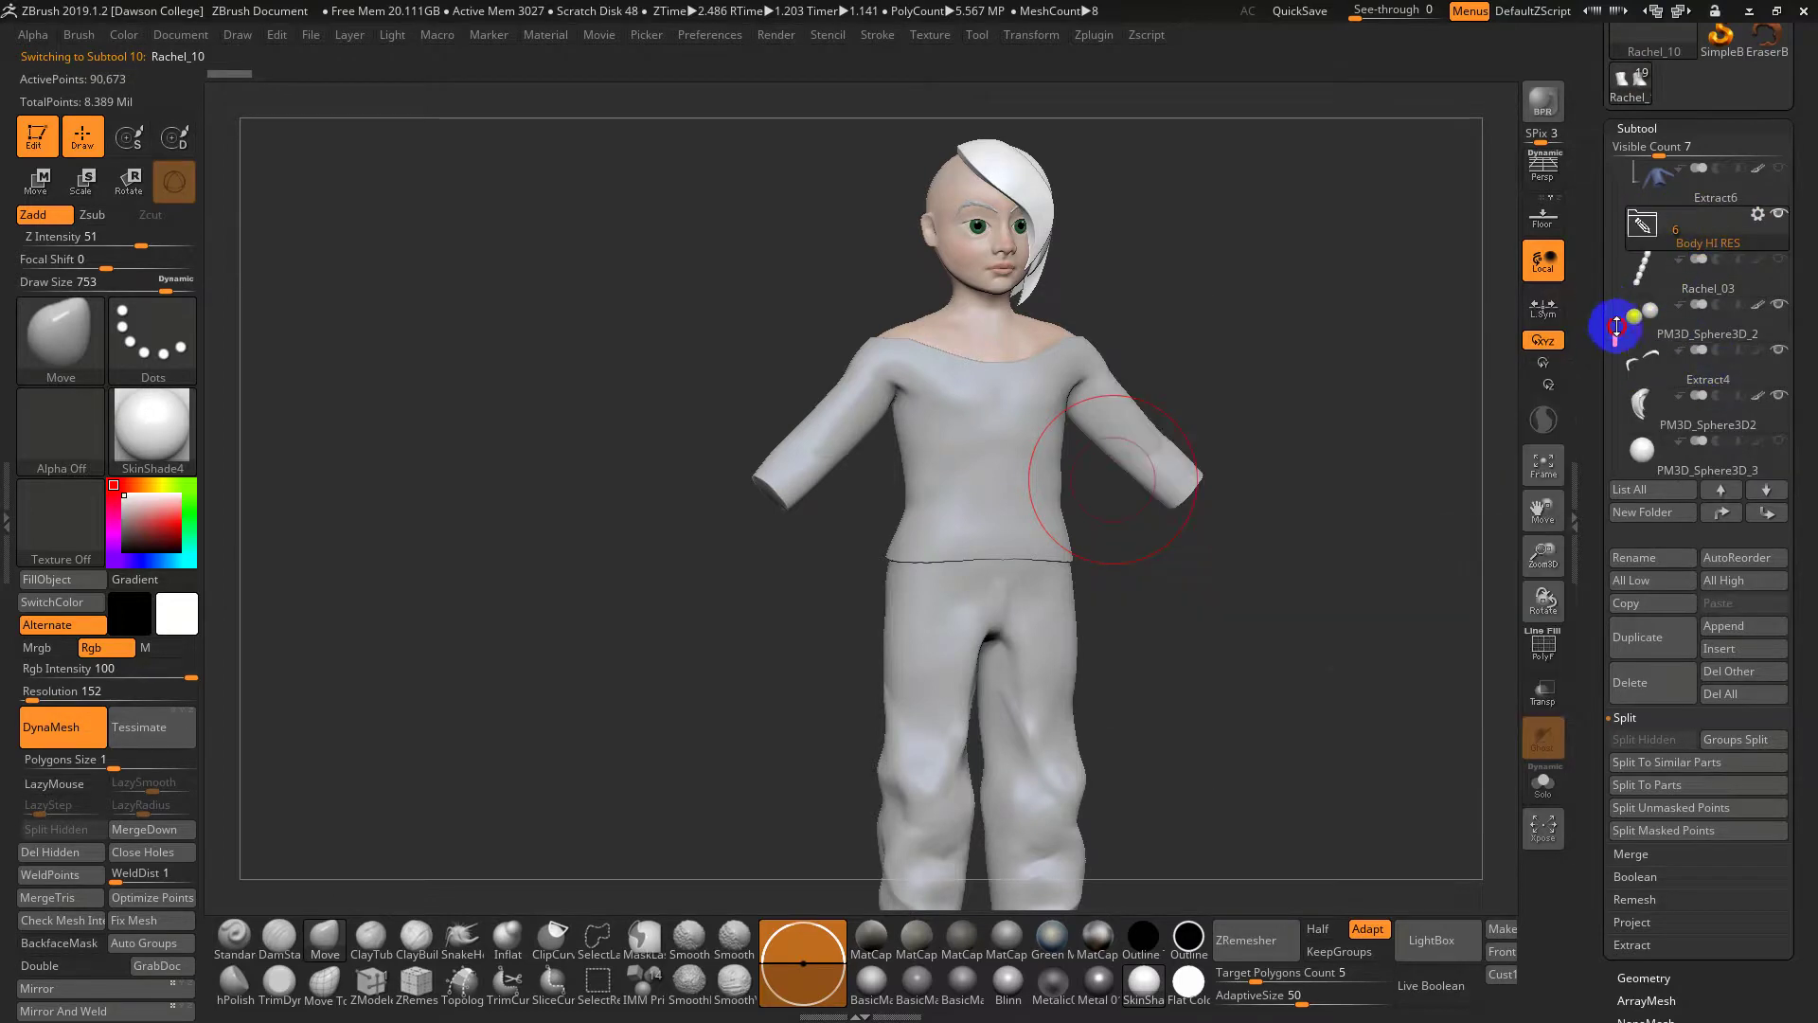
mouse_move(1611, 325)
mouse_down()
mouse_move(1619, 191)
mouse_move(1608, 296)
mouse_up()
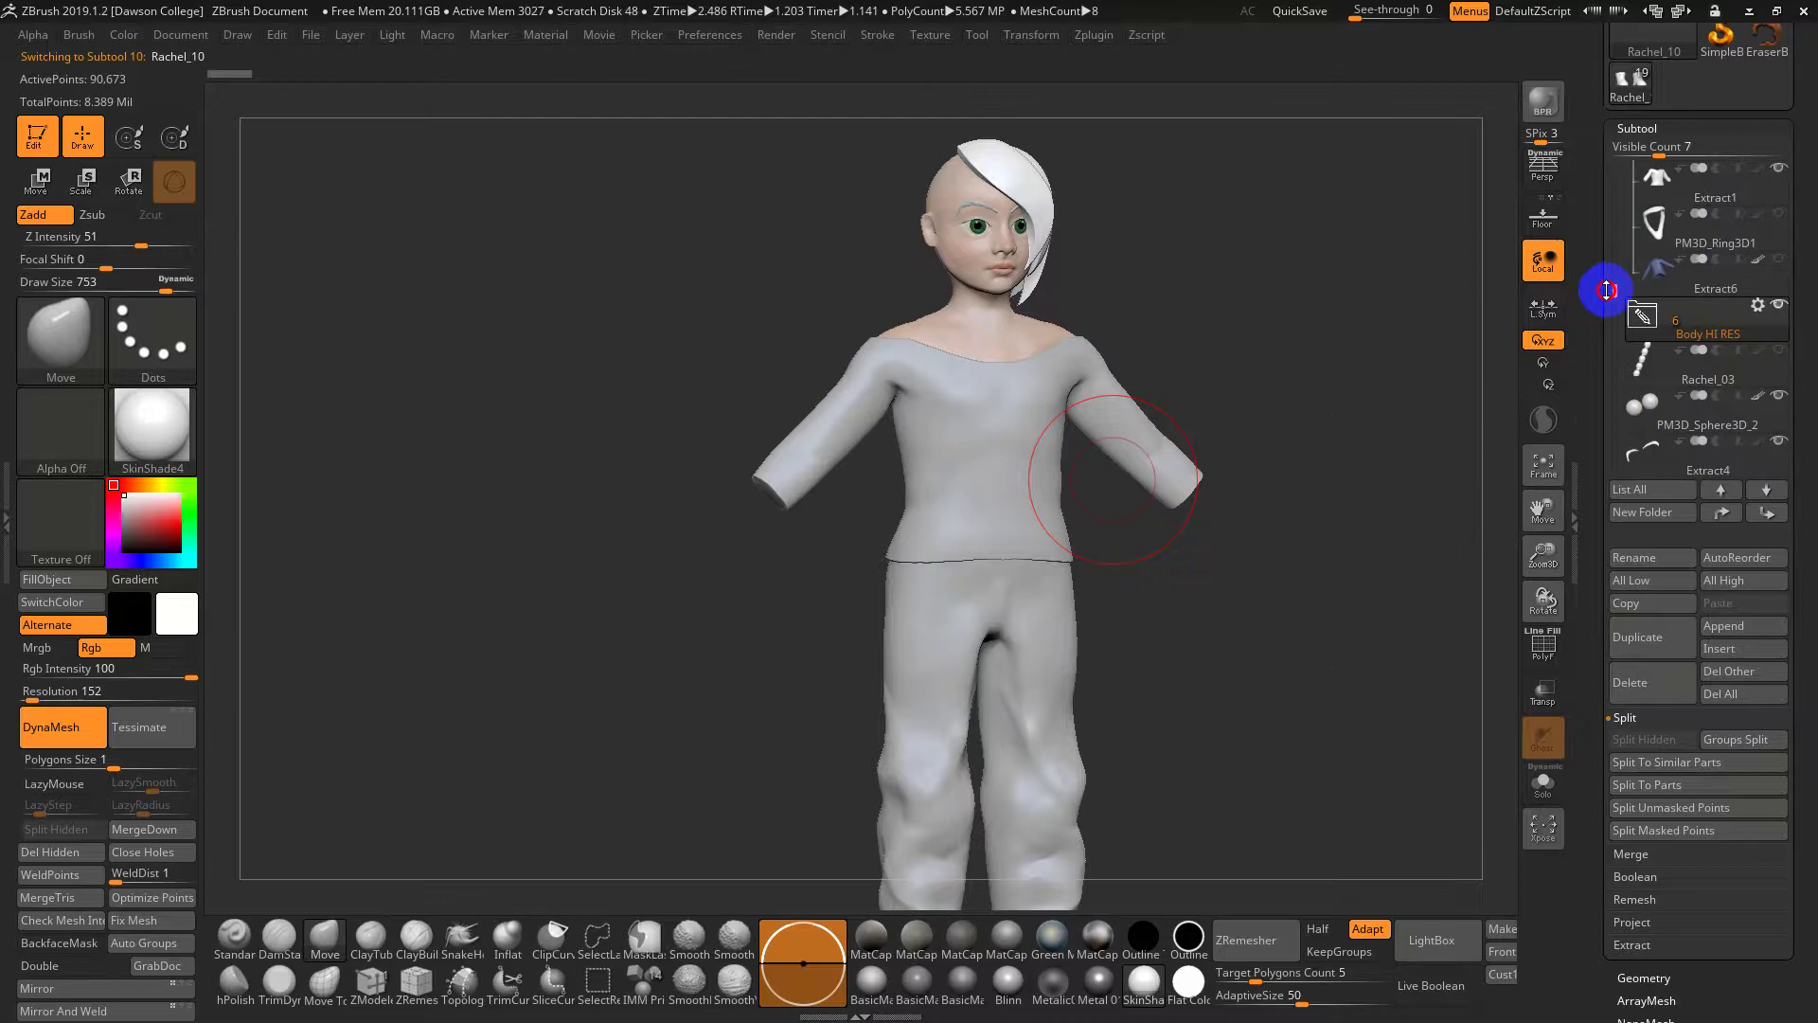
click(1758, 259)
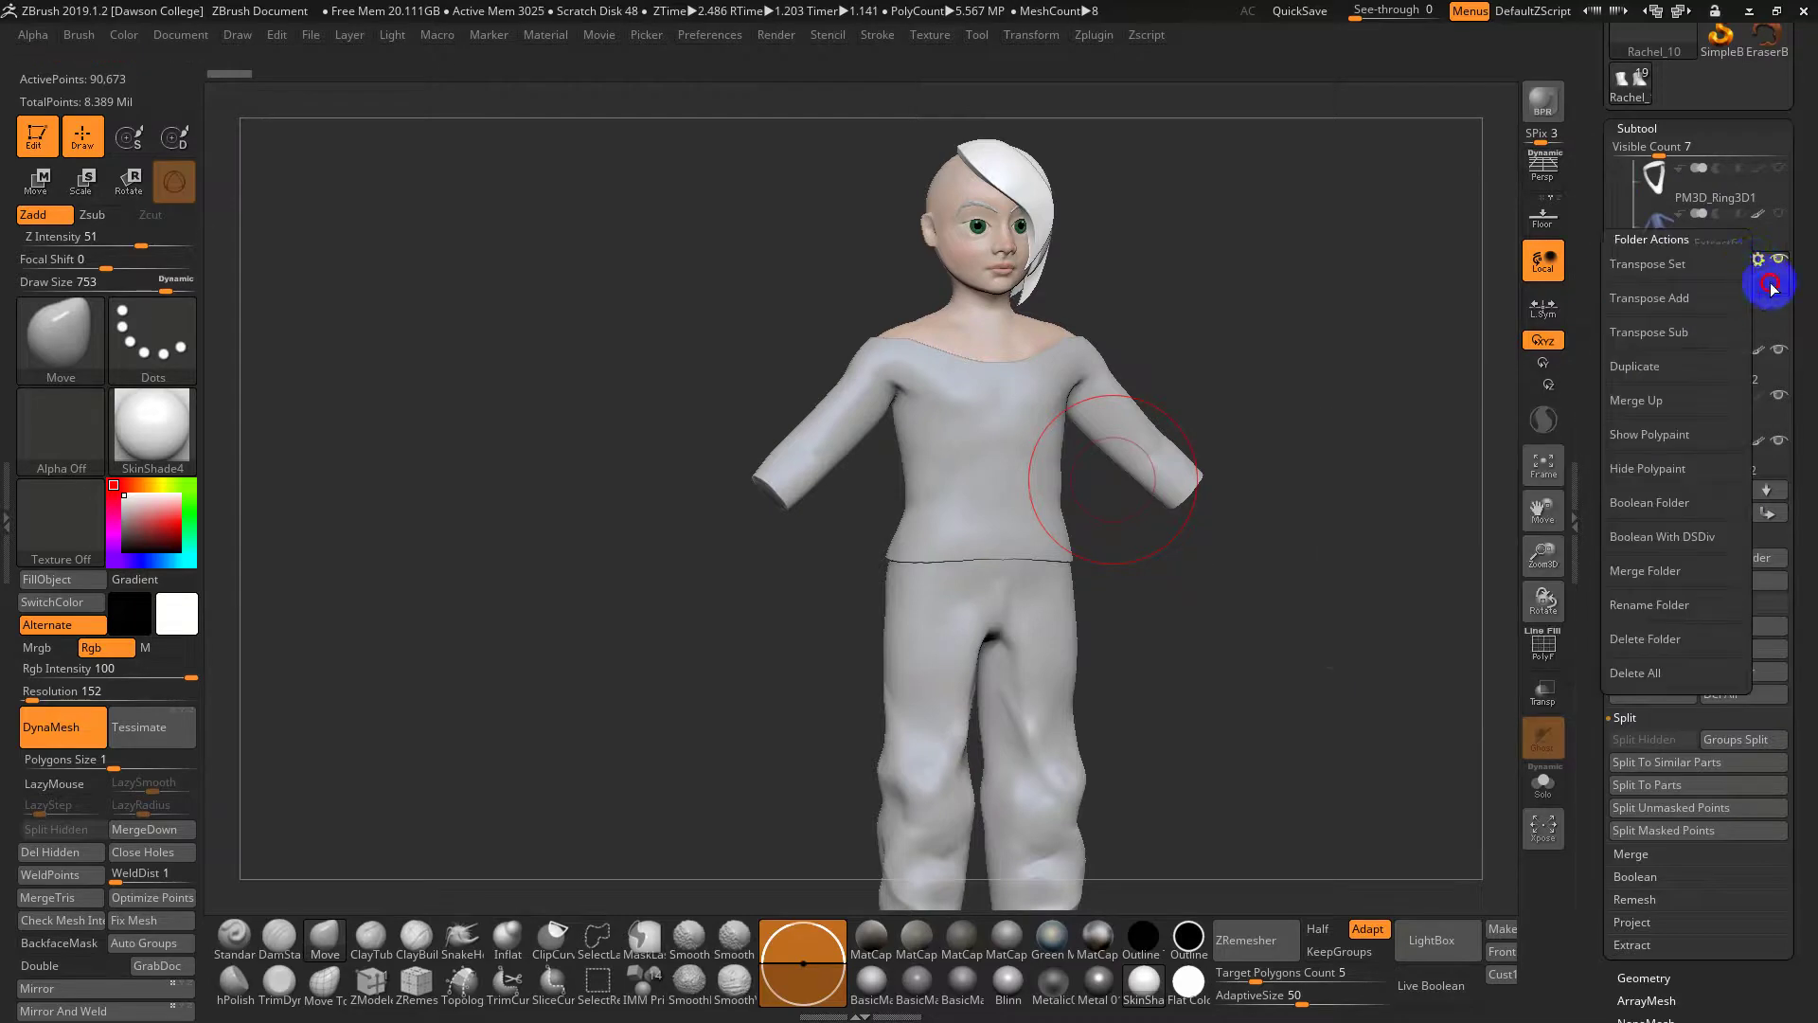
click(1772, 287)
click(1628, 249)
click(1649, 289)
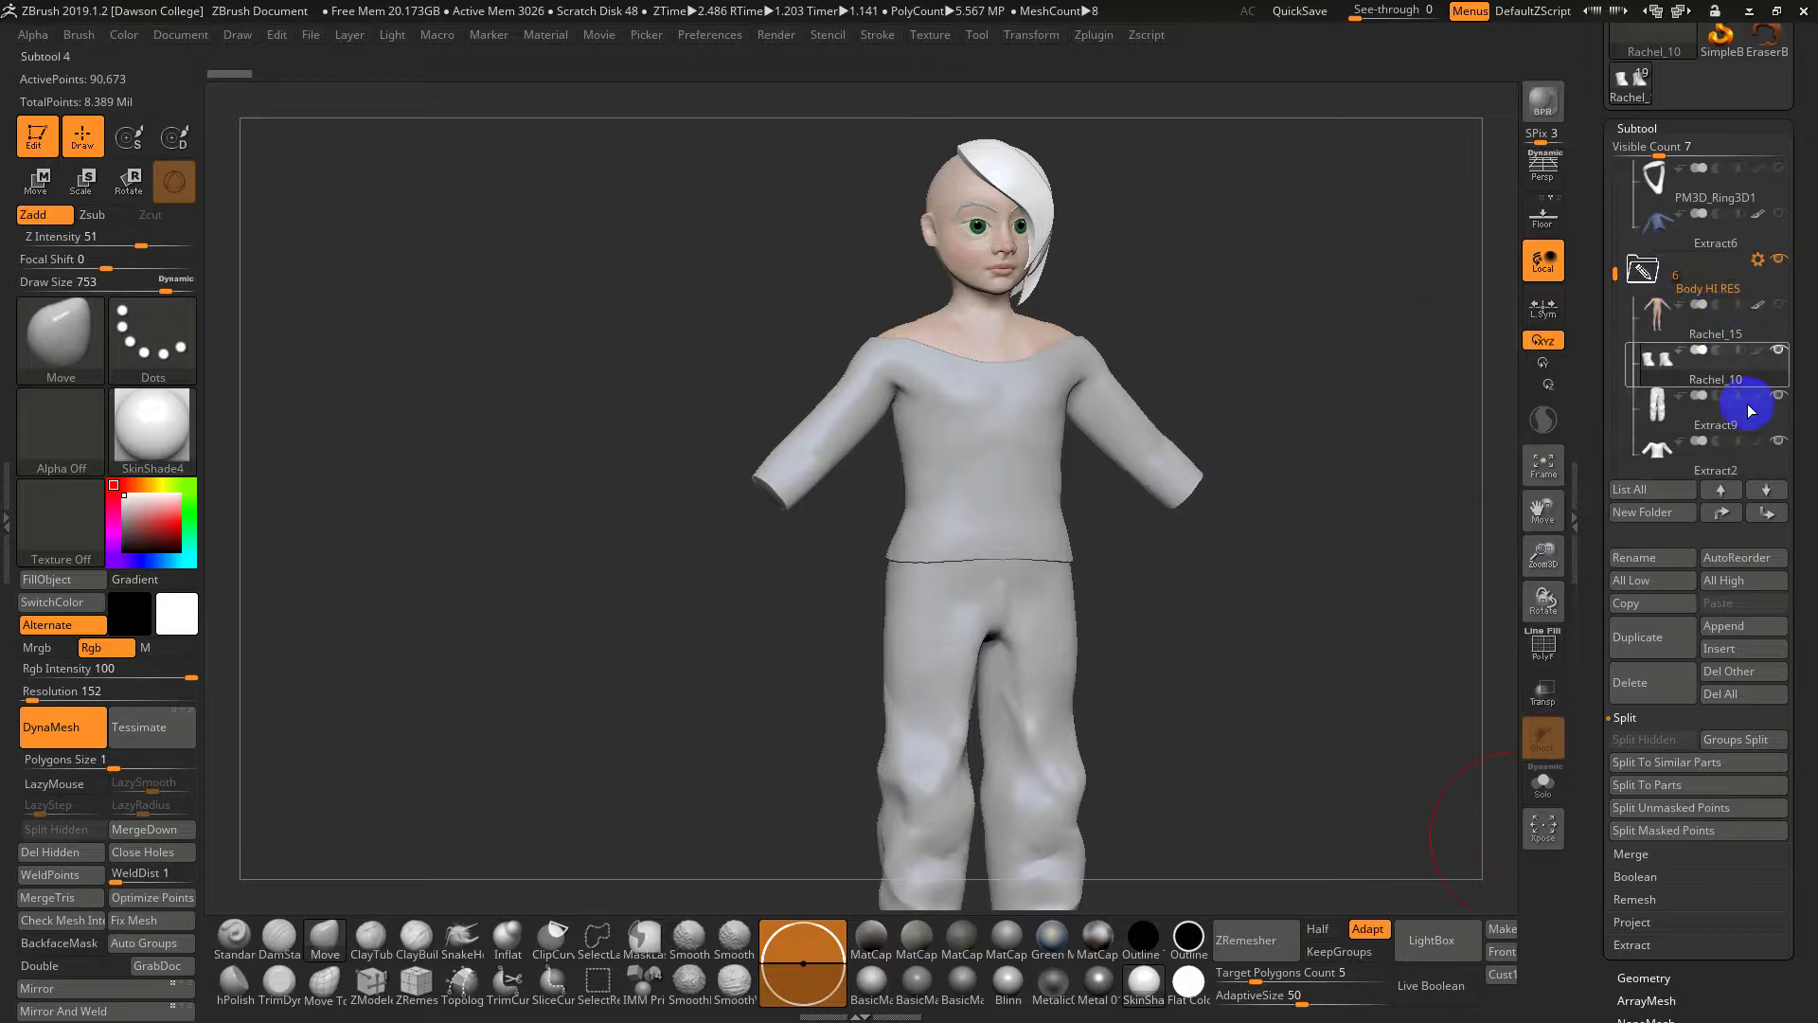
click(1779, 306)
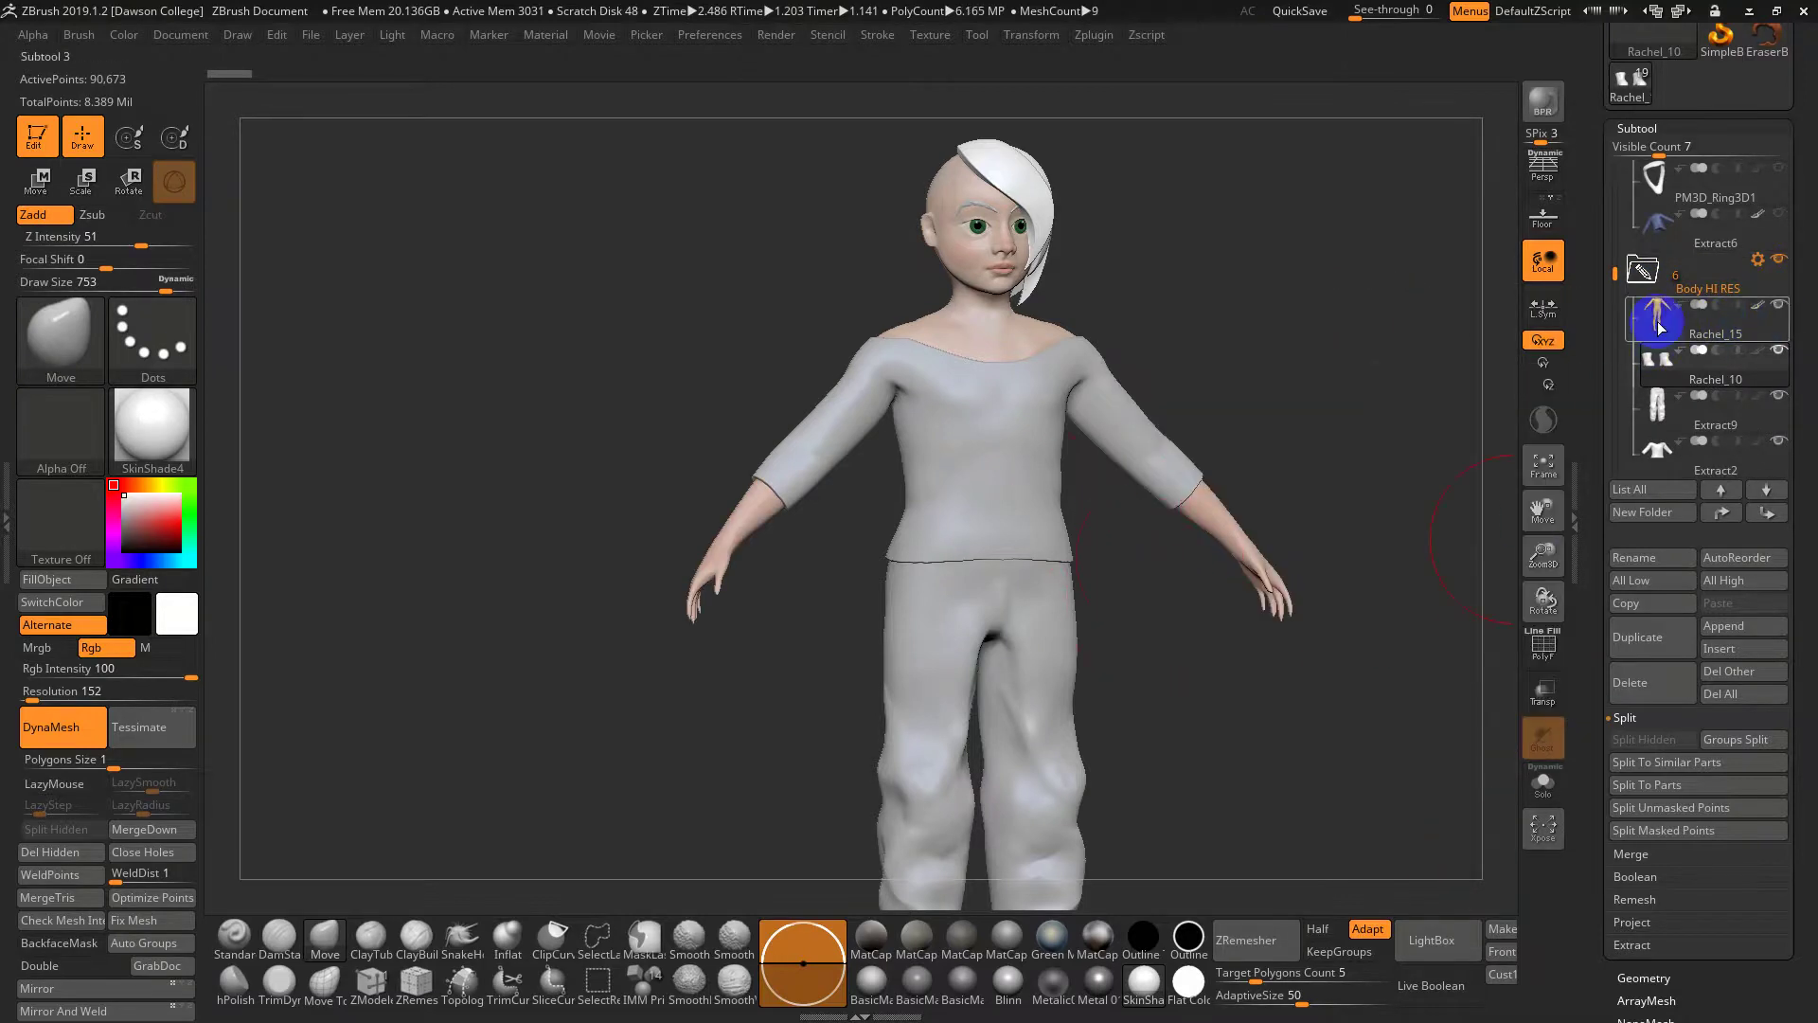
Make a rectangular selection on the Rachel_10 boots, delete the hidden geometry, and check the boots in Solo mode
ctrl+right_drag(1299, 521, 1253, 459)
key(ctrl+shift)
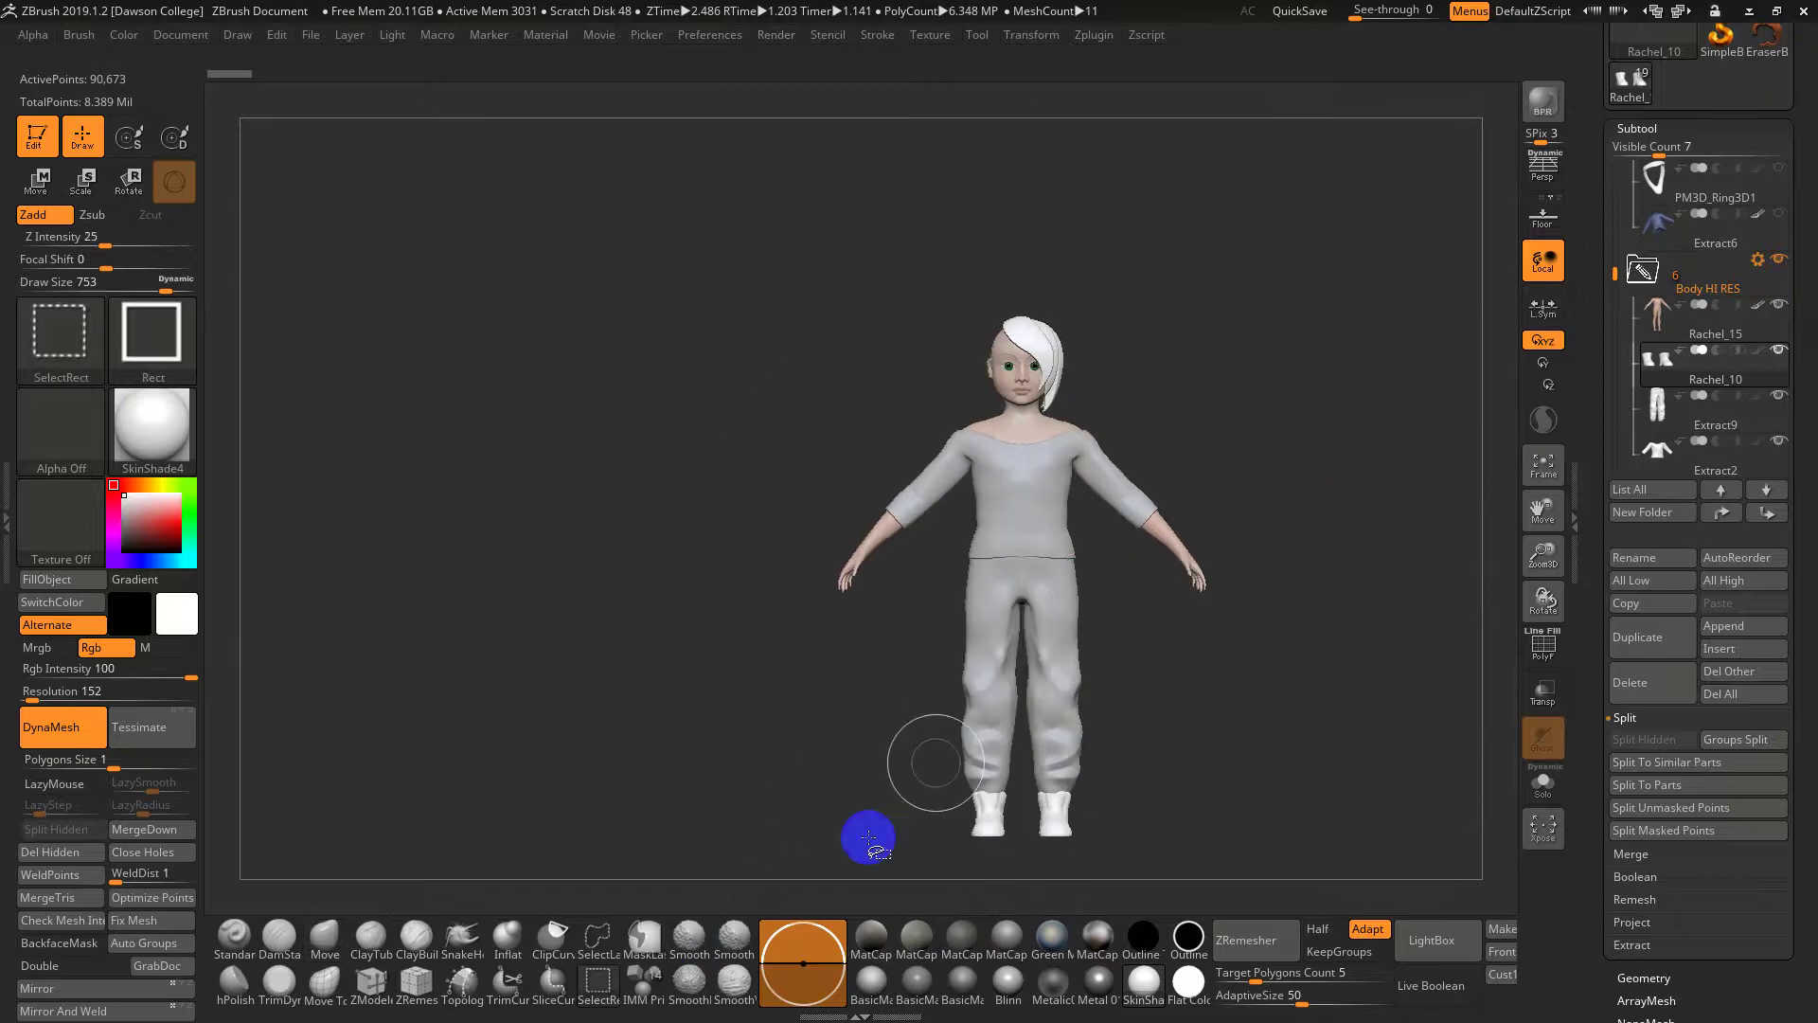
mouse_move(1117, 409)
ctrl+shift+mouse_down()
mouse_move(1015, 507)
mouse_move(941, 853)
mouse_move(975, 844)
ctrl+shift+mouse_up()
click(52, 851)
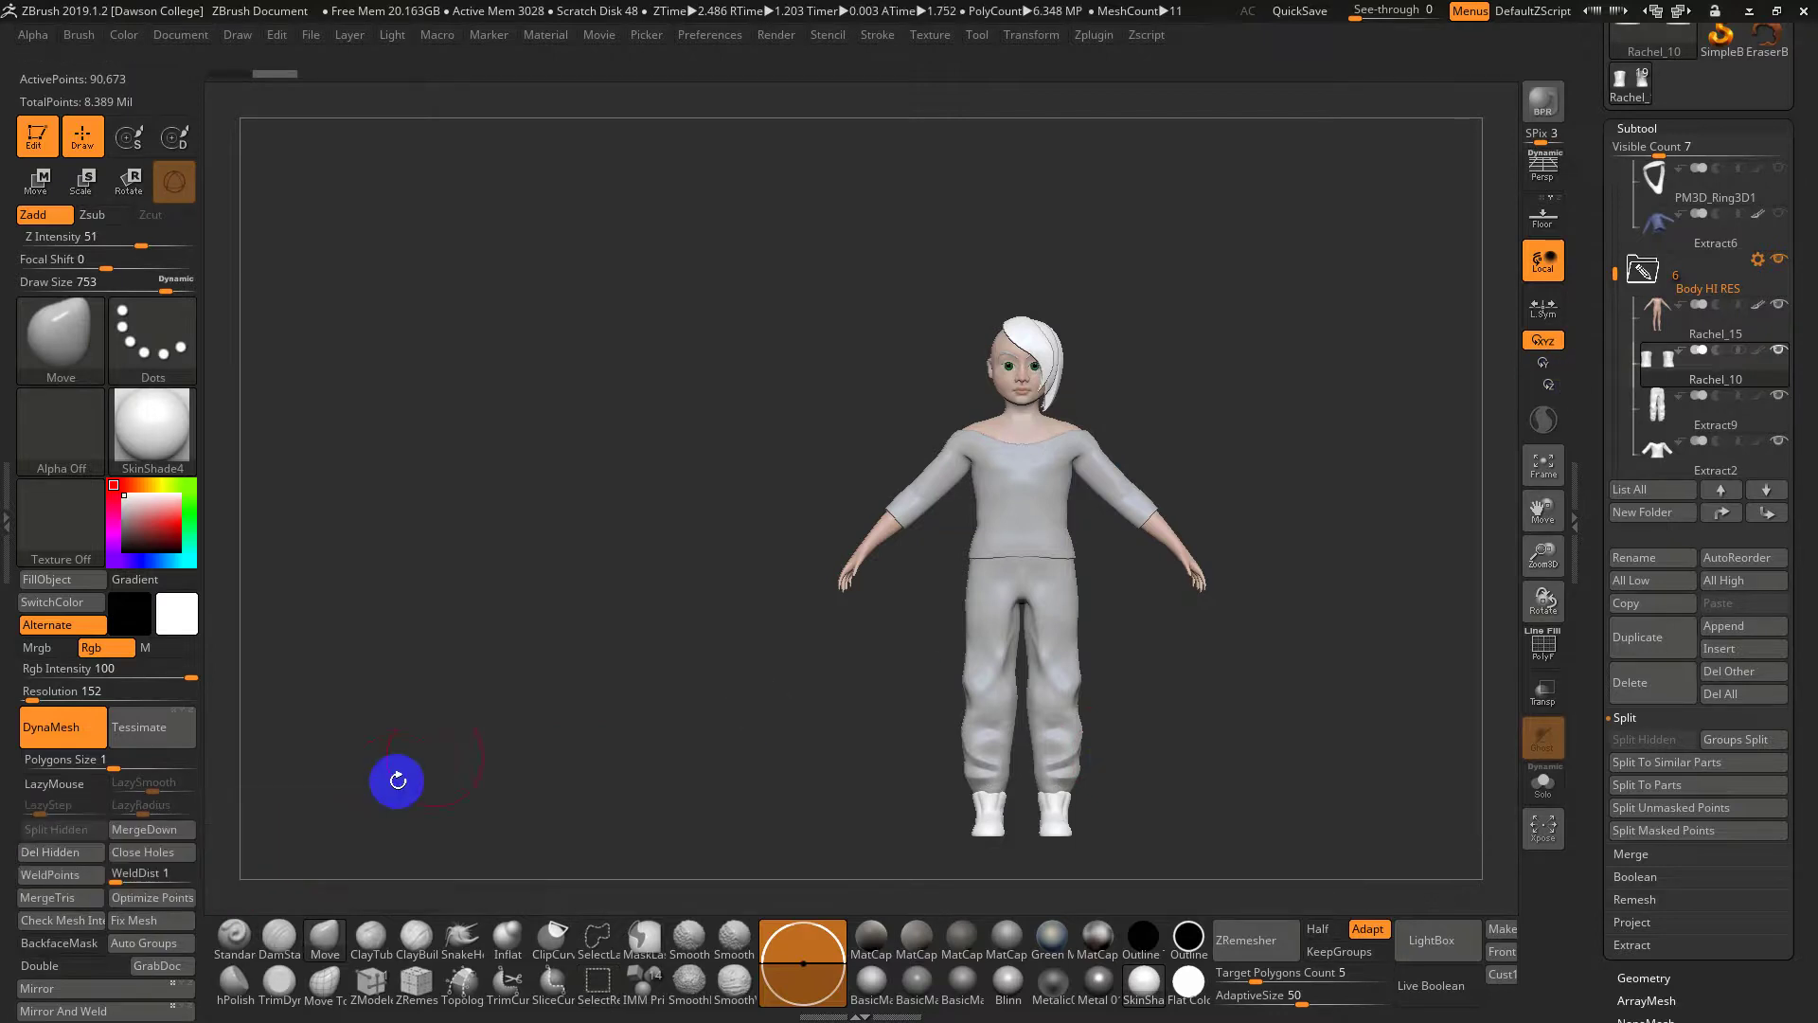
click(1545, 786)
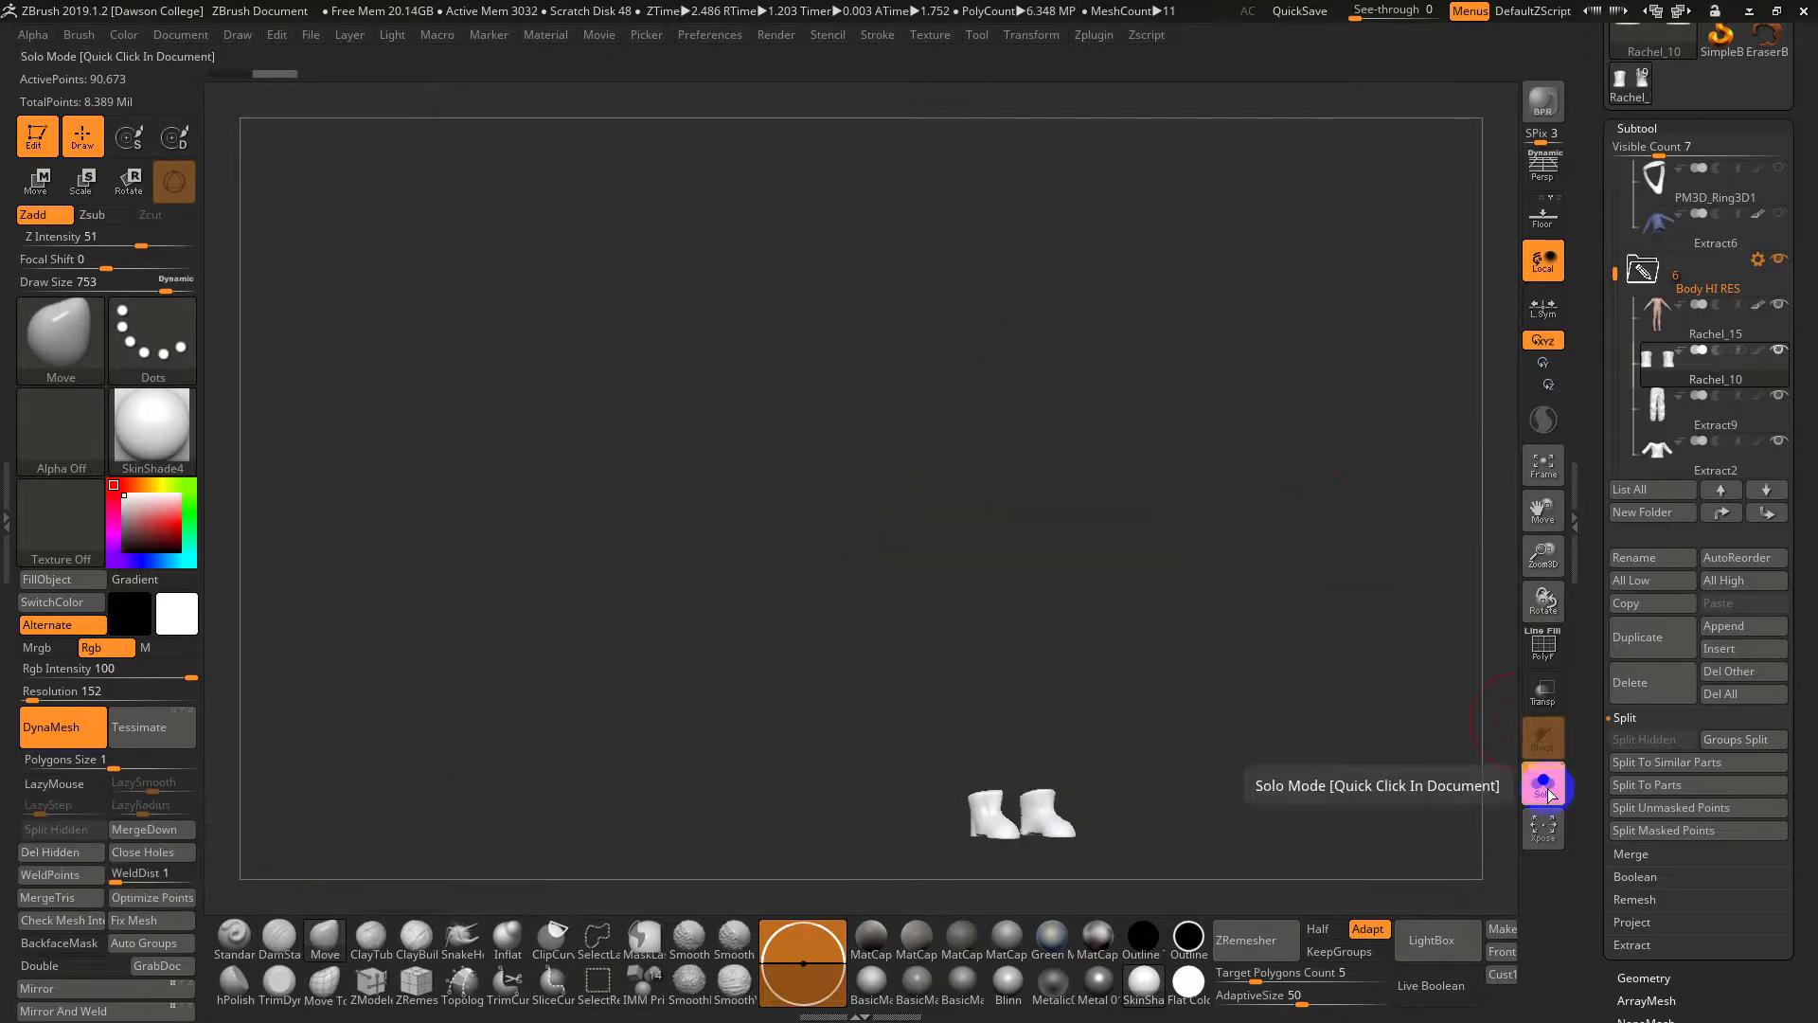
click(1548, 794)
Hide the clothed areas of the Rachel_15 body and delete the hidden geometry, keeping only the hands and forearms
click(1710, 329)
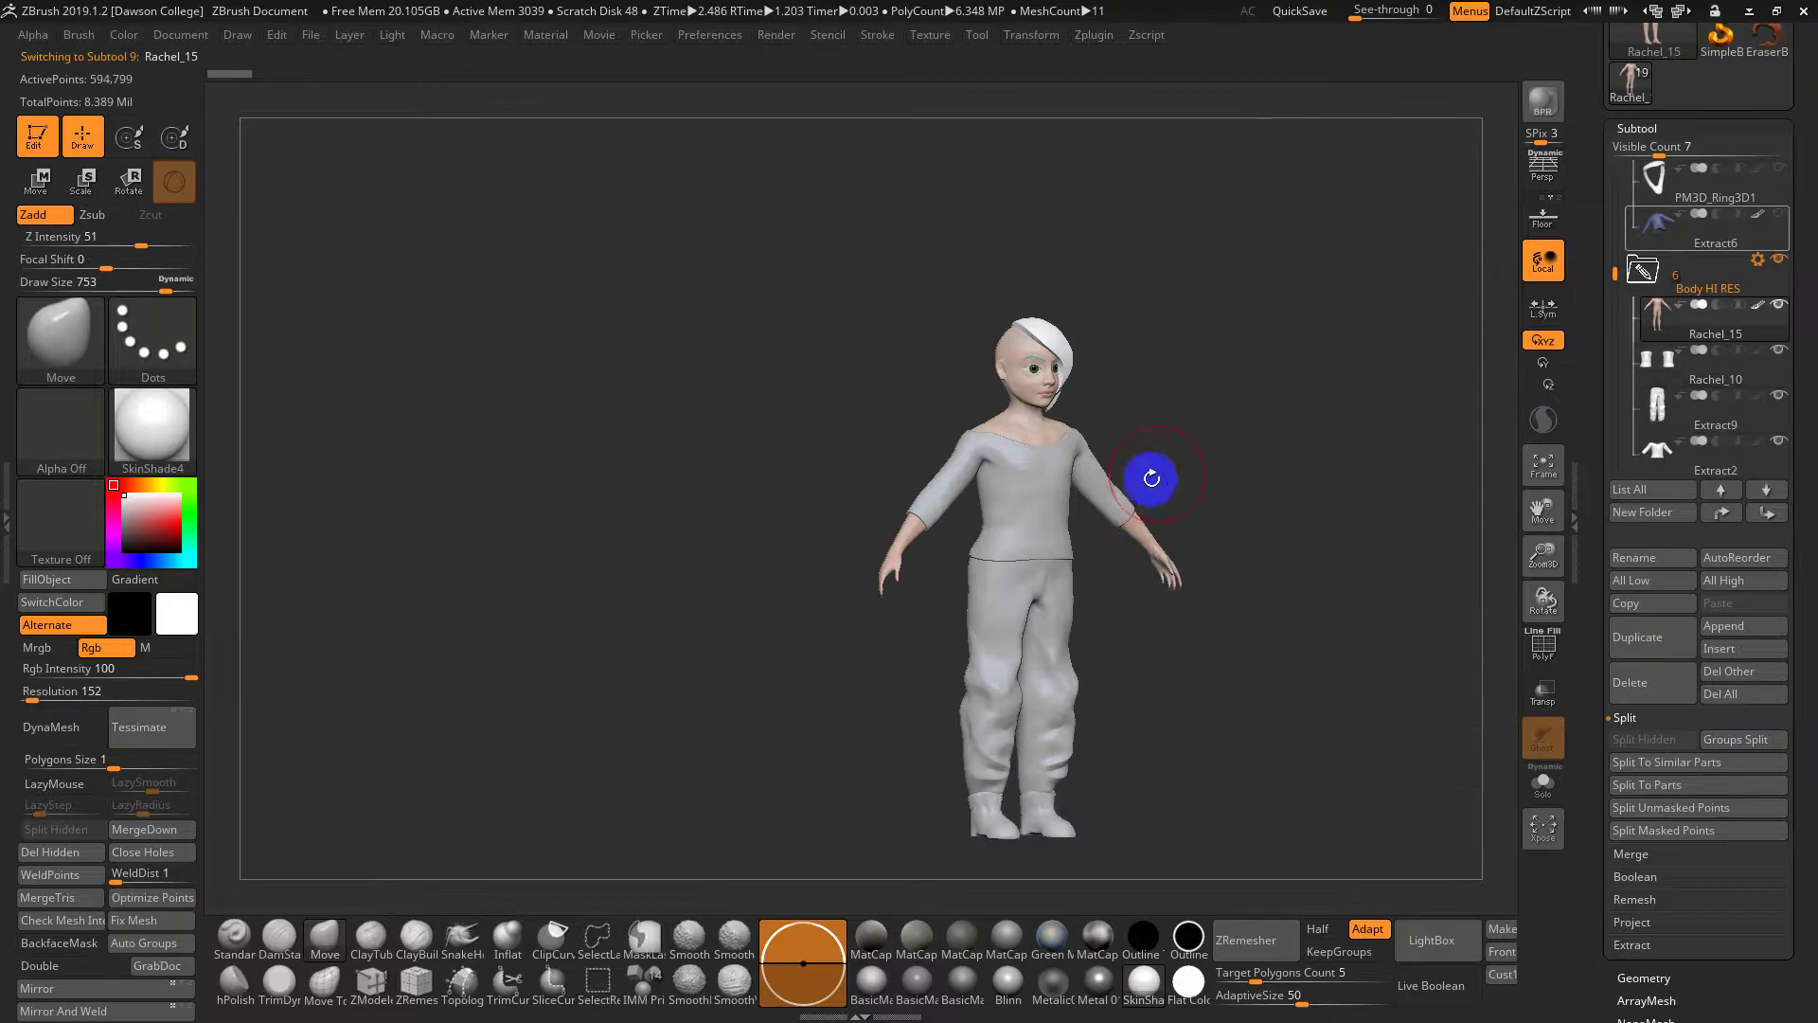
mouse_move(1222, 446)
shift+mouse_down()
mouse_move(1072, 453)
mouse_move(941, 735)
mouse_move(939, 881)
shift+mouse_up()
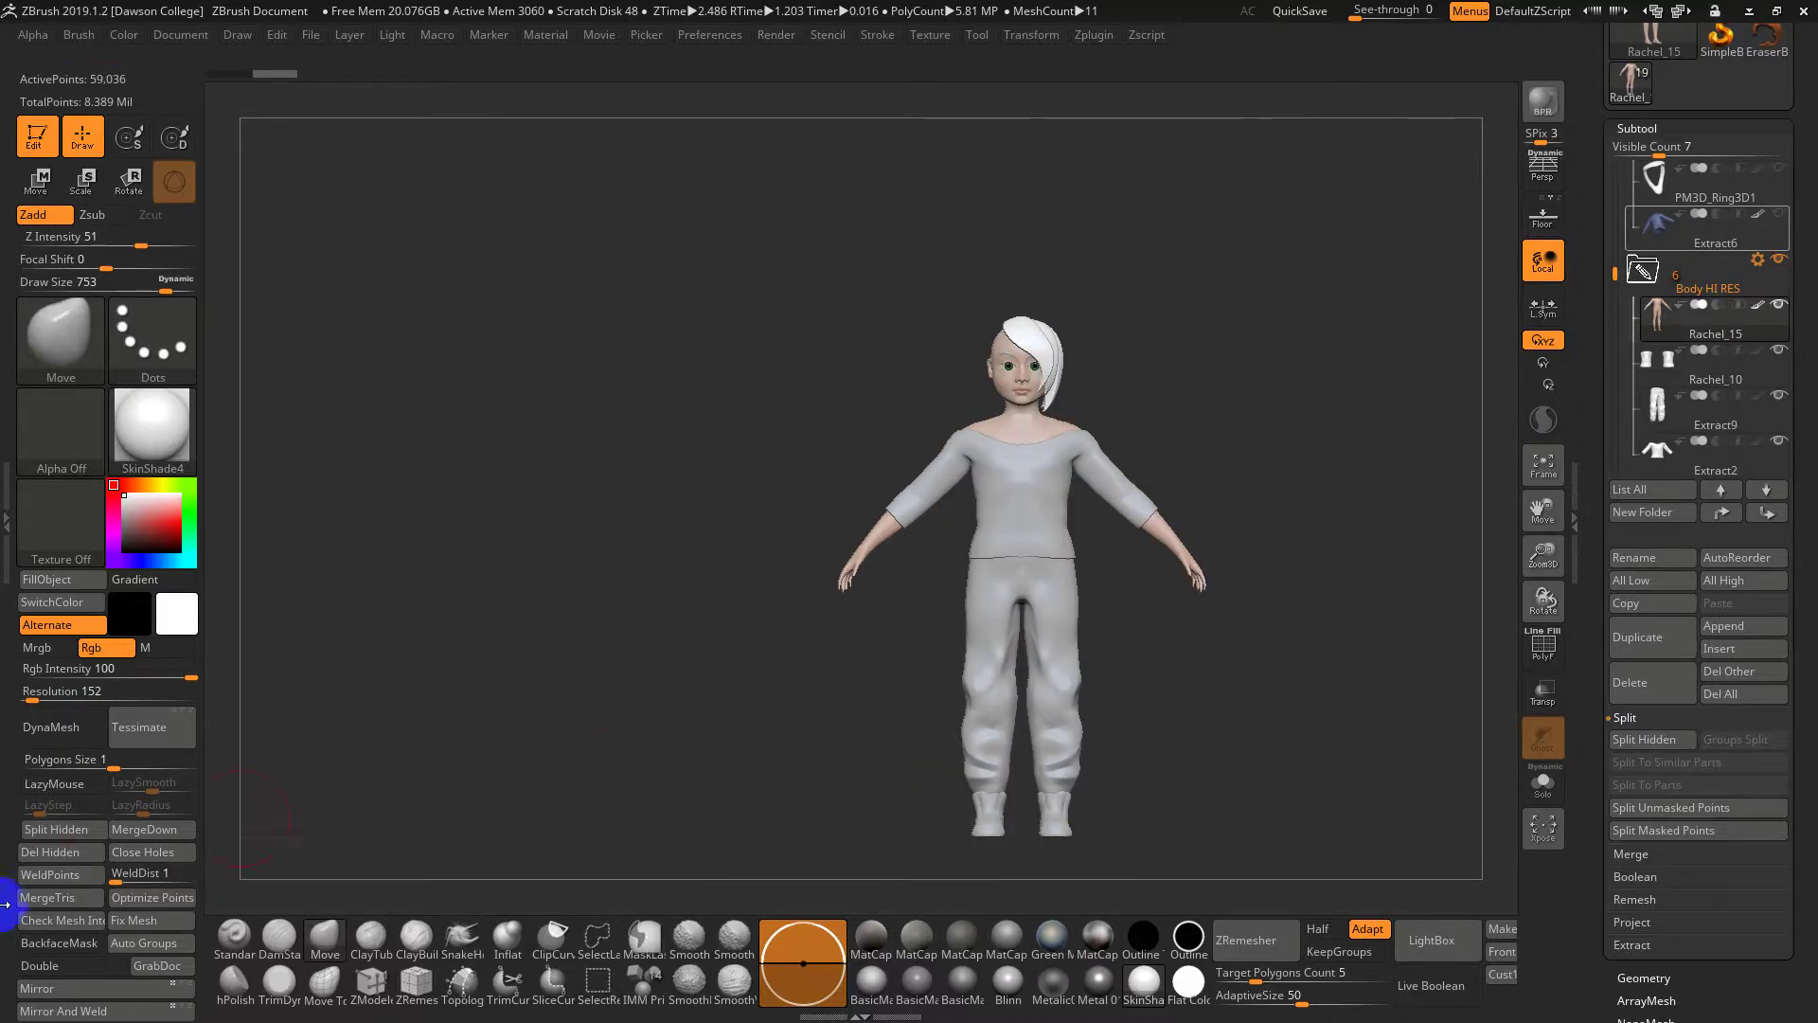
click(58, 852)
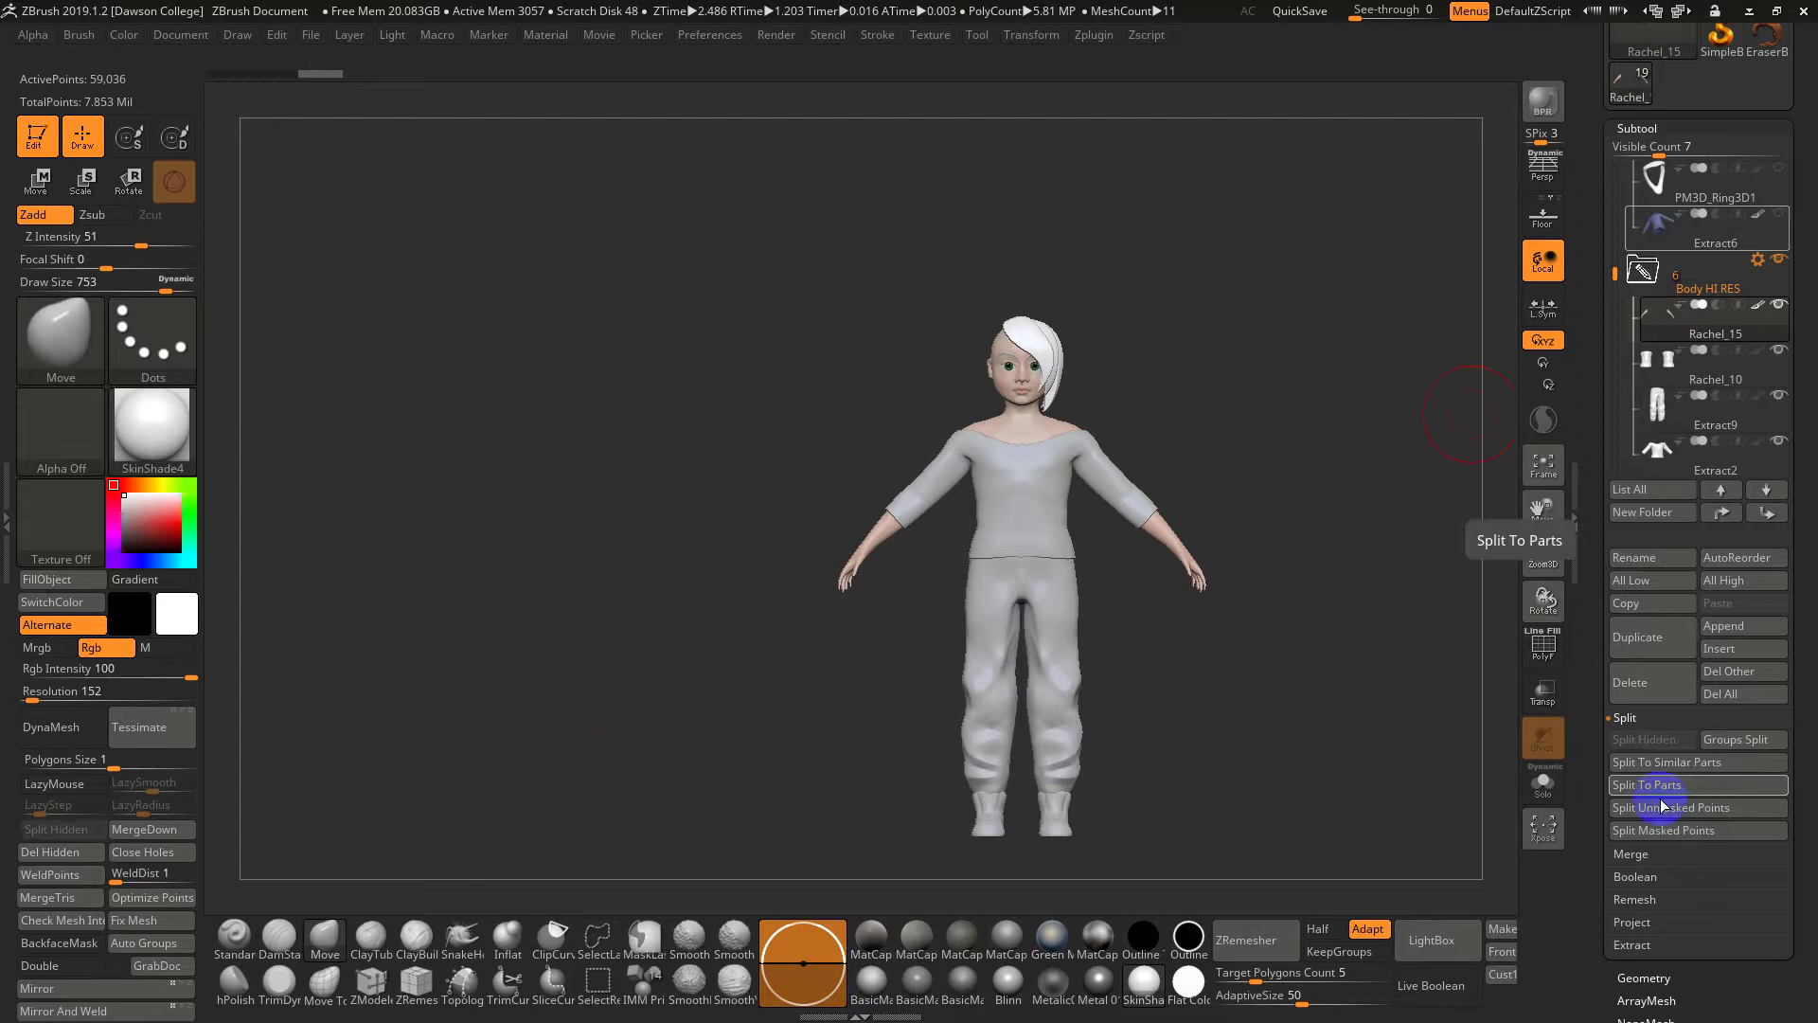
Merge the Rachel_15 body down with the boots, trousers and shirt subtools in the duplicated folder
click(1631, 853)
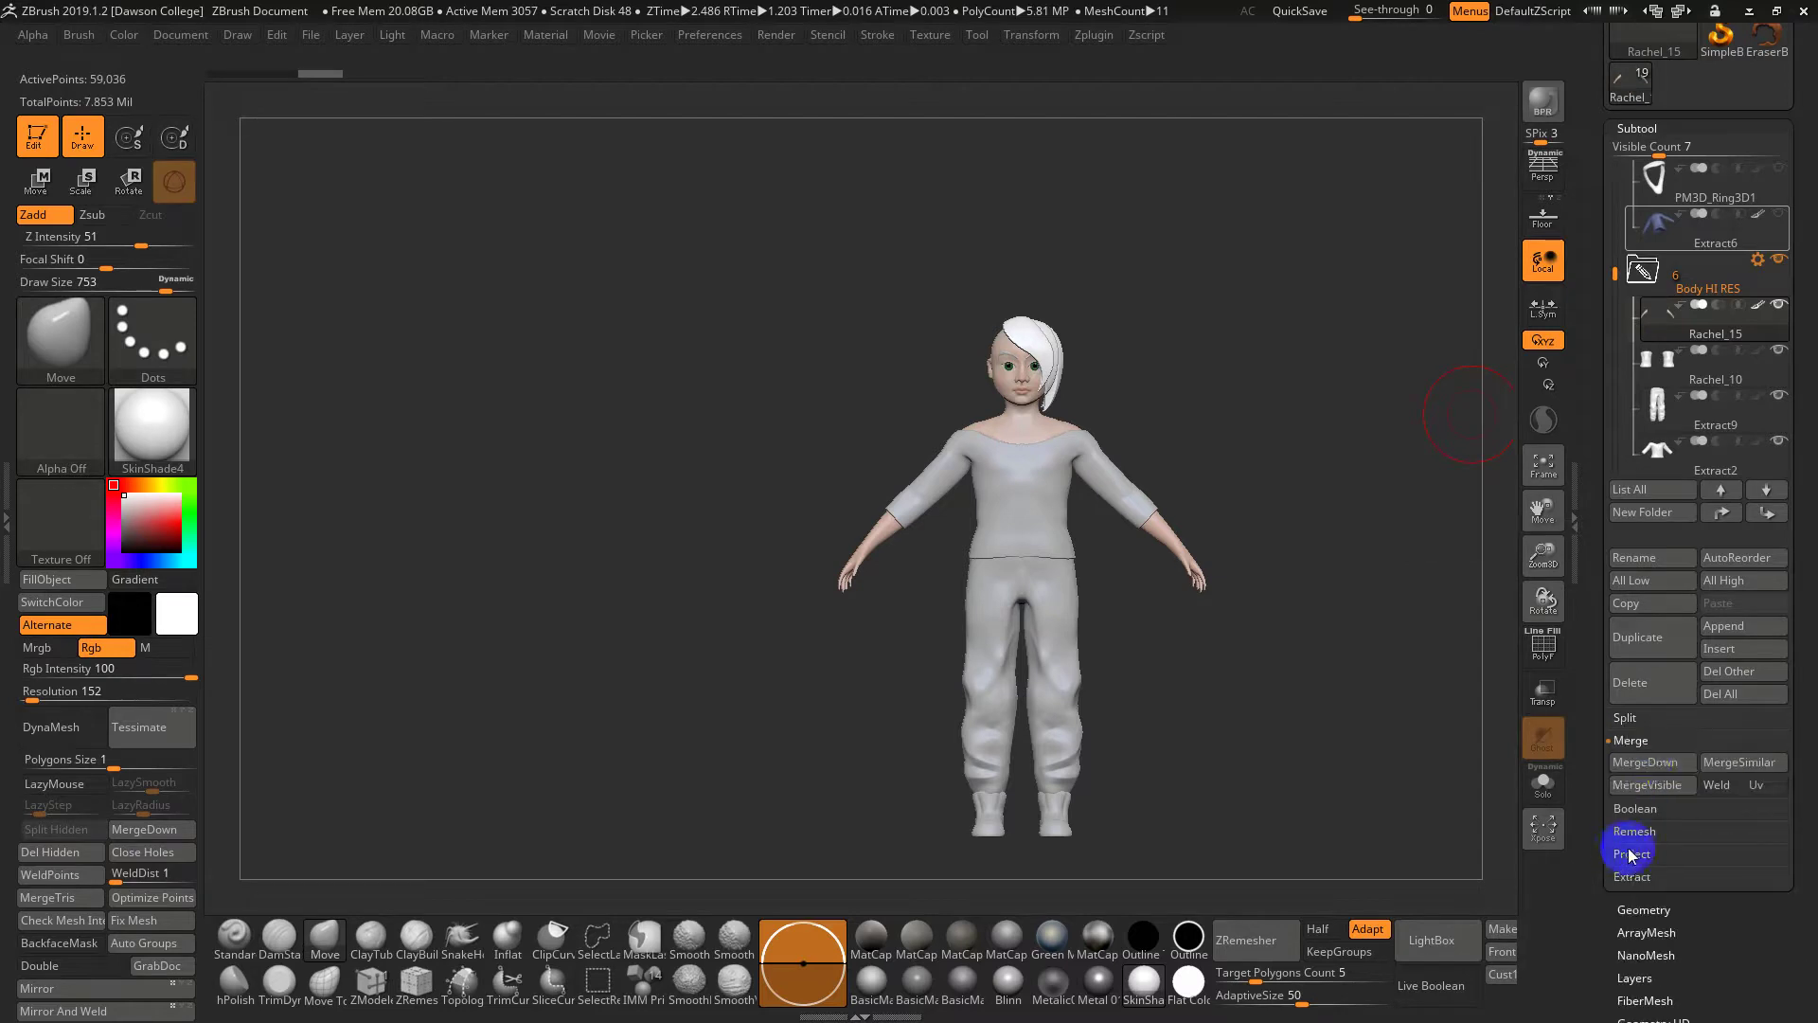
click(1649, 764)
click(1474, 787)
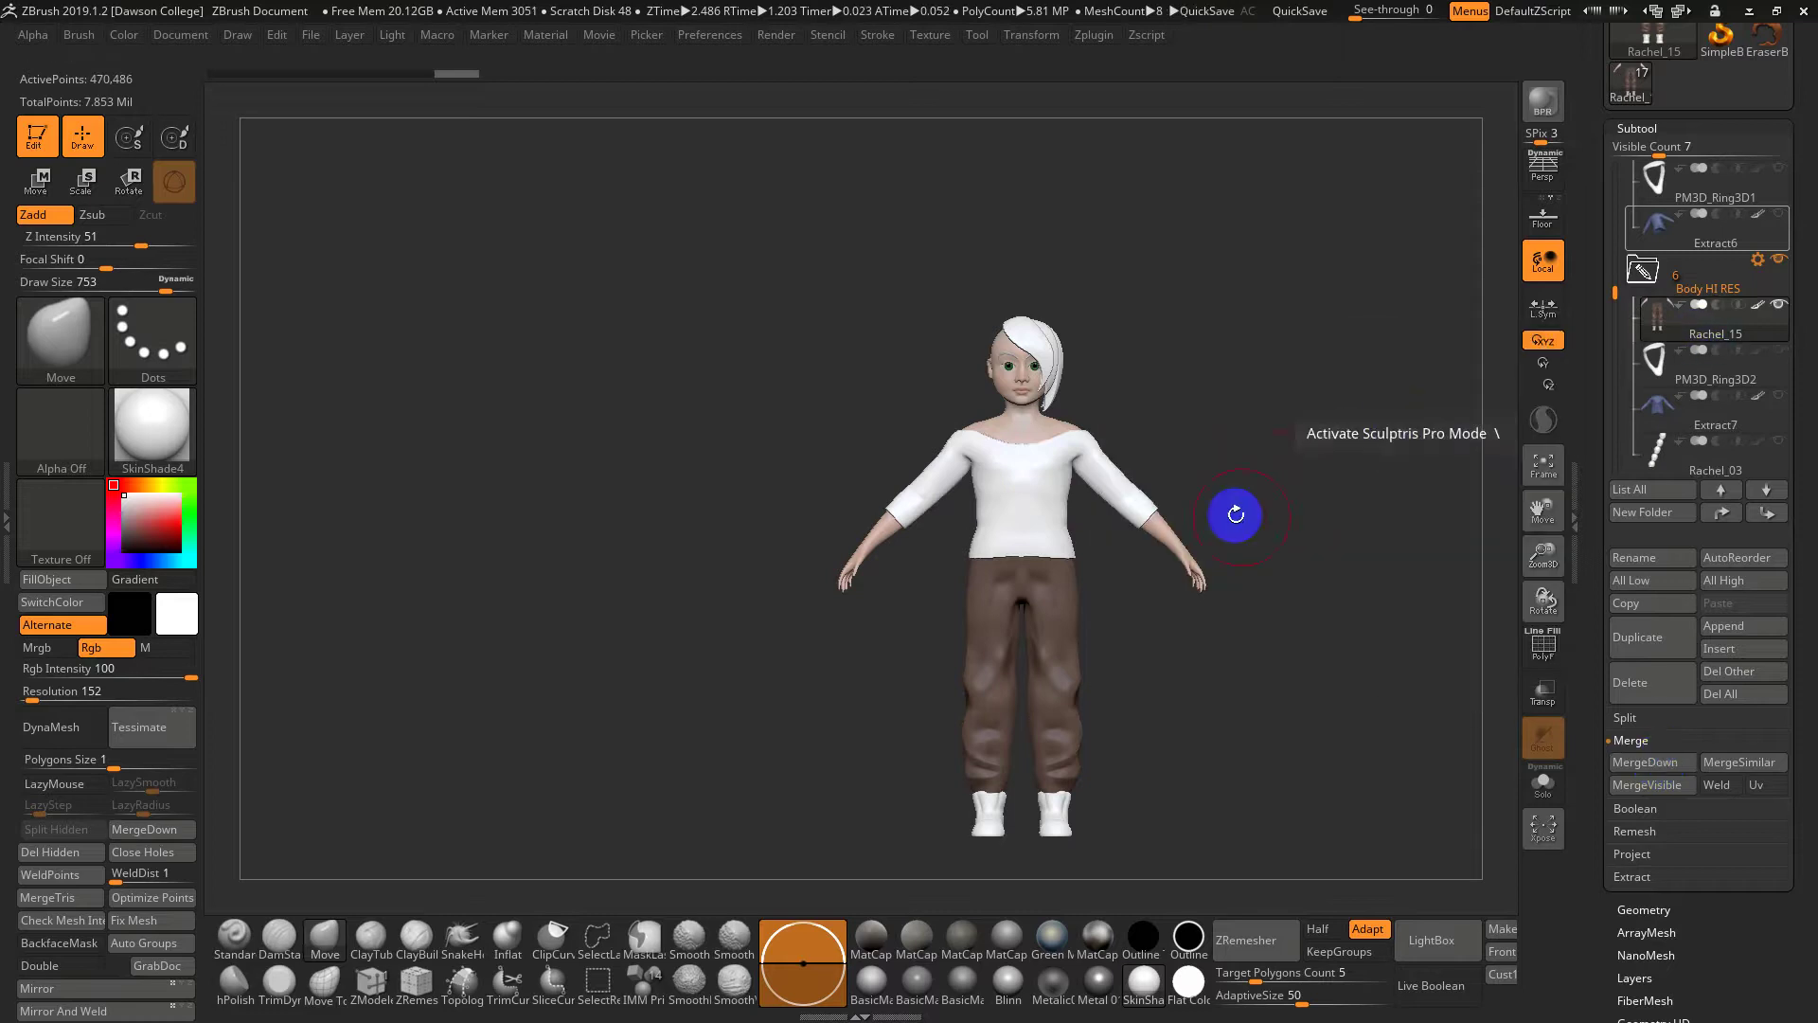
Turn on PolyFrame, select the merged Rachel_15 subtool, and isolate it in Solo mode
drag(1121, 515, 1321, 586)
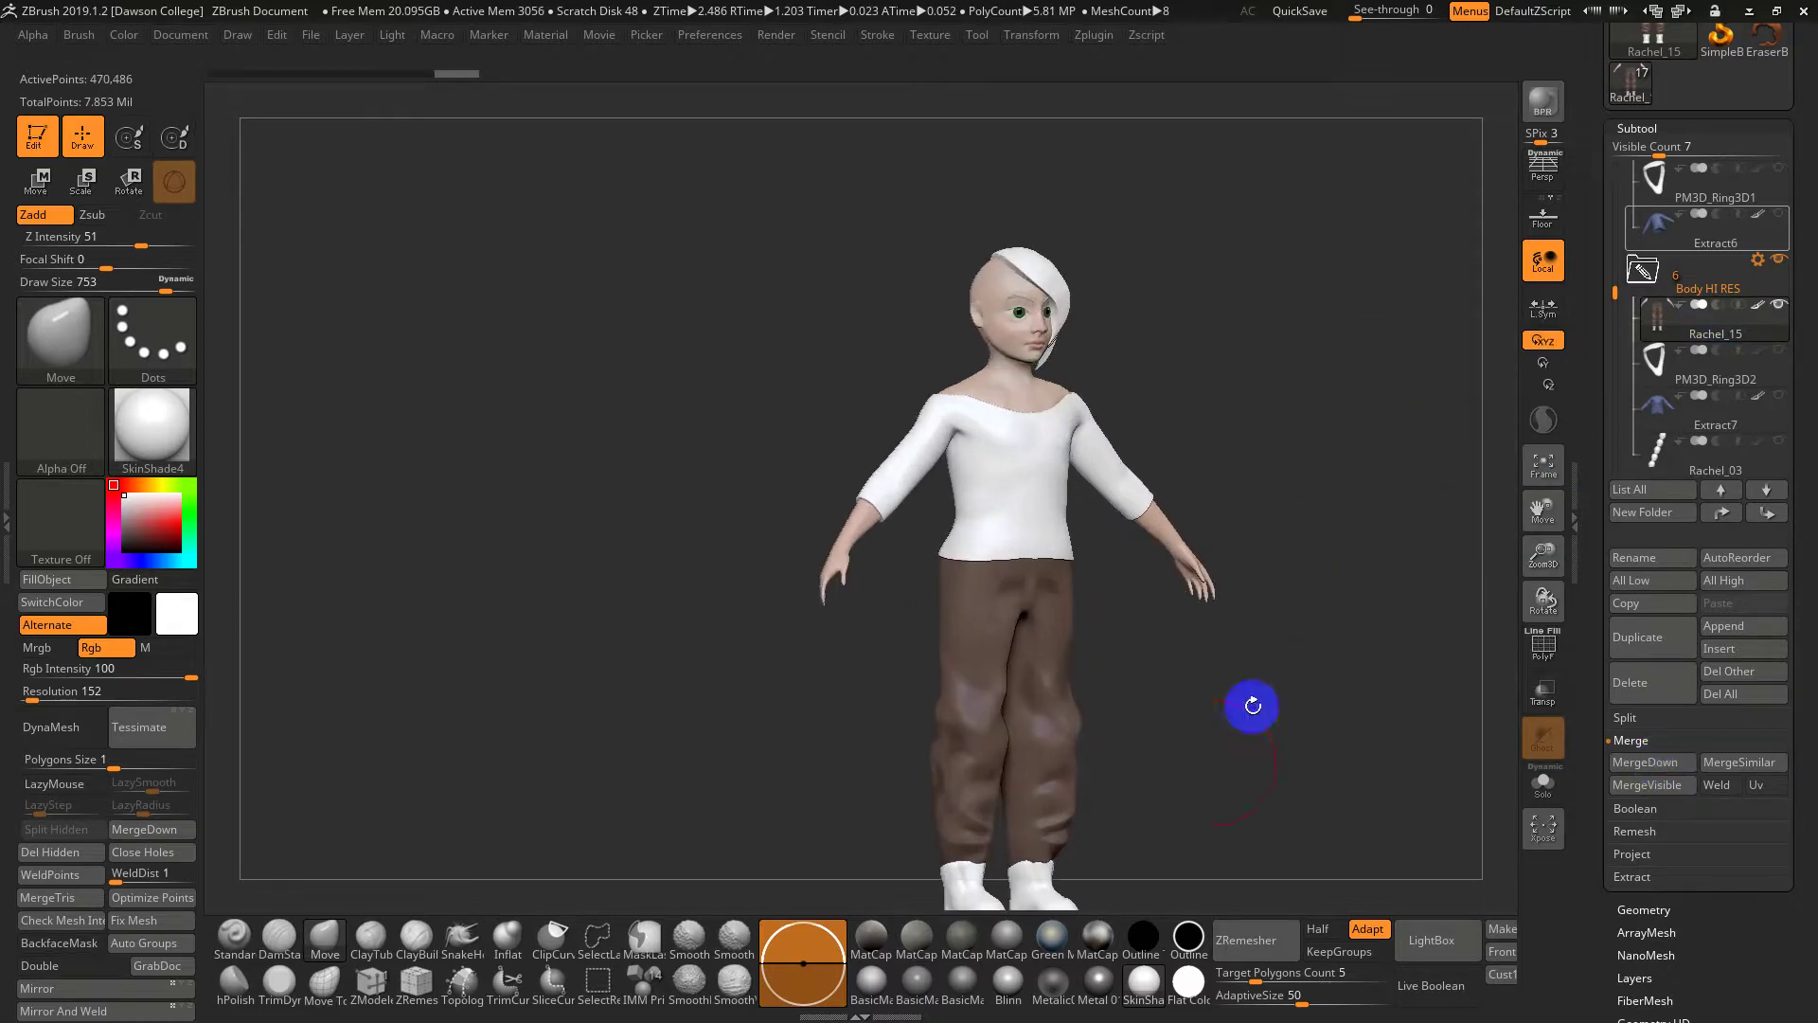
alt+drag(1217, 768, 1225, 697)
alt+click(1052, 427)
mouse_move(1189, 593)
mouse_down()
mouse_move(1173, 592)
mouse_move(1218, 638)
mouse_move(1209, 622)
mouse_up()
key(shift+f)
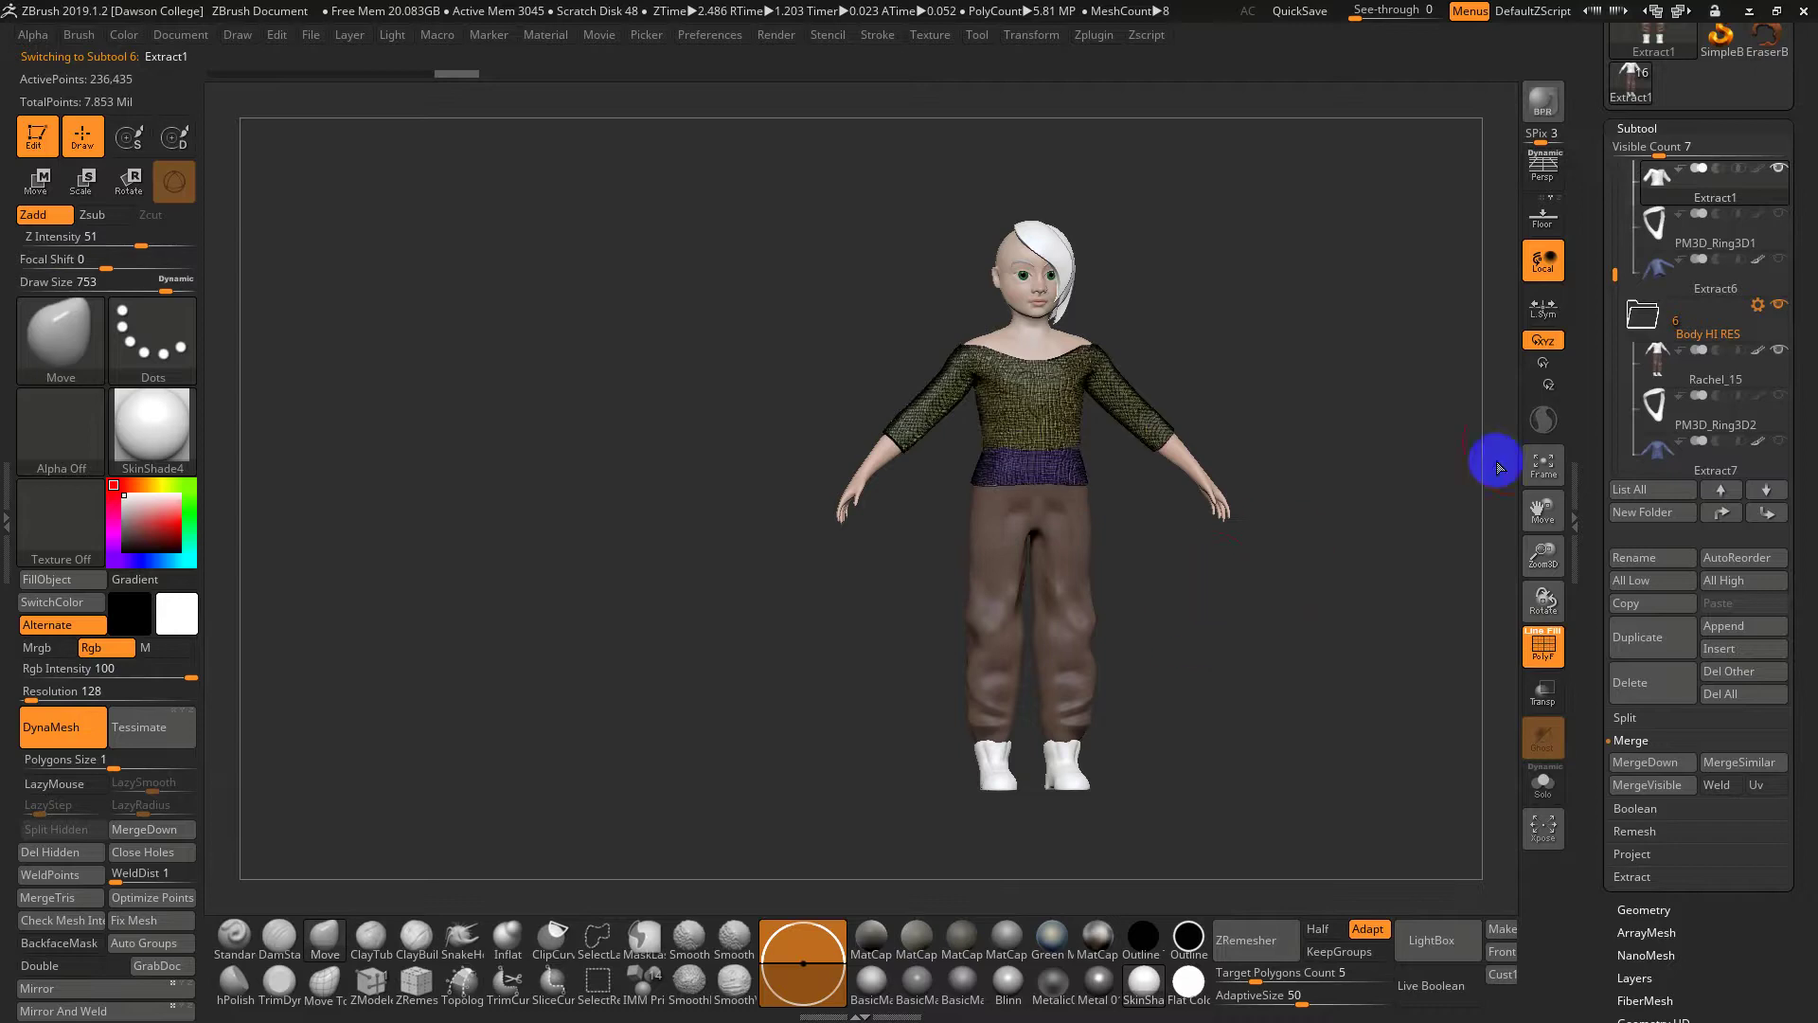
click(1656, 354)
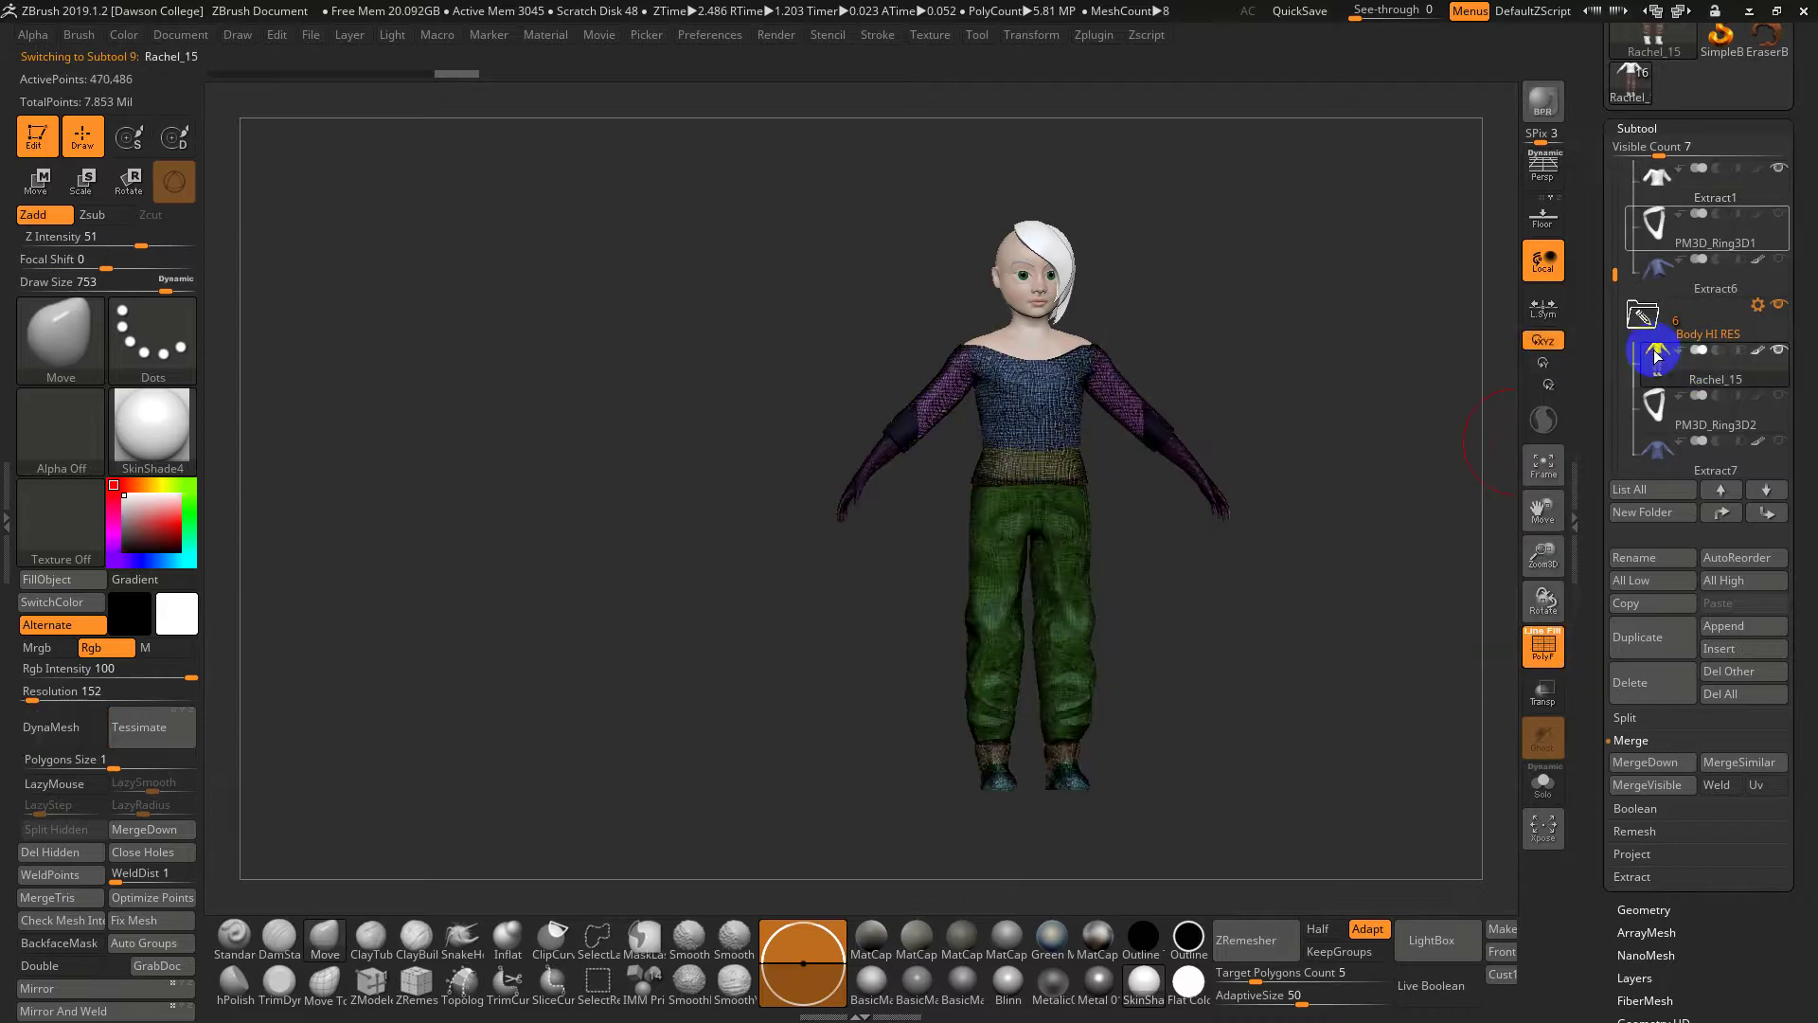
click(1539, 801)
Examine the merged body's polygroups and wireframe from the front and side
alt+drag(1296, 567, 1311, 690)
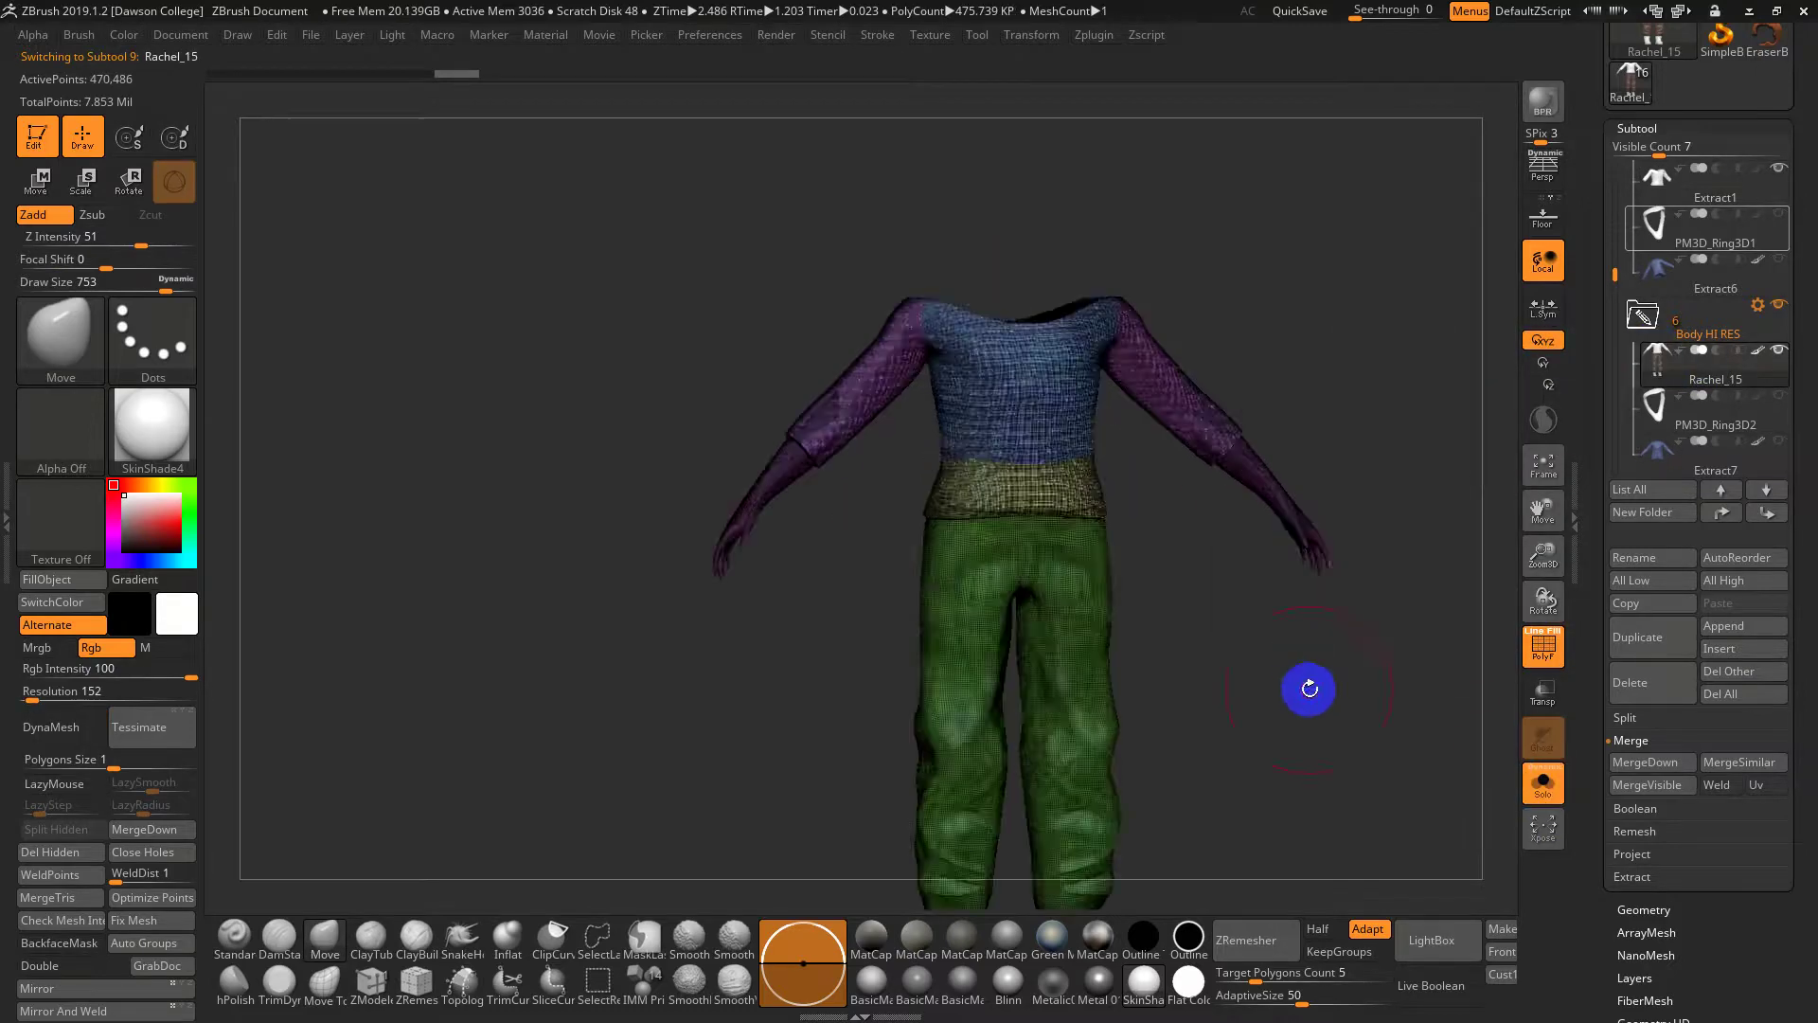
key(shift+f)
drag(1226, 642, 1280, 641)
key(shift+f)
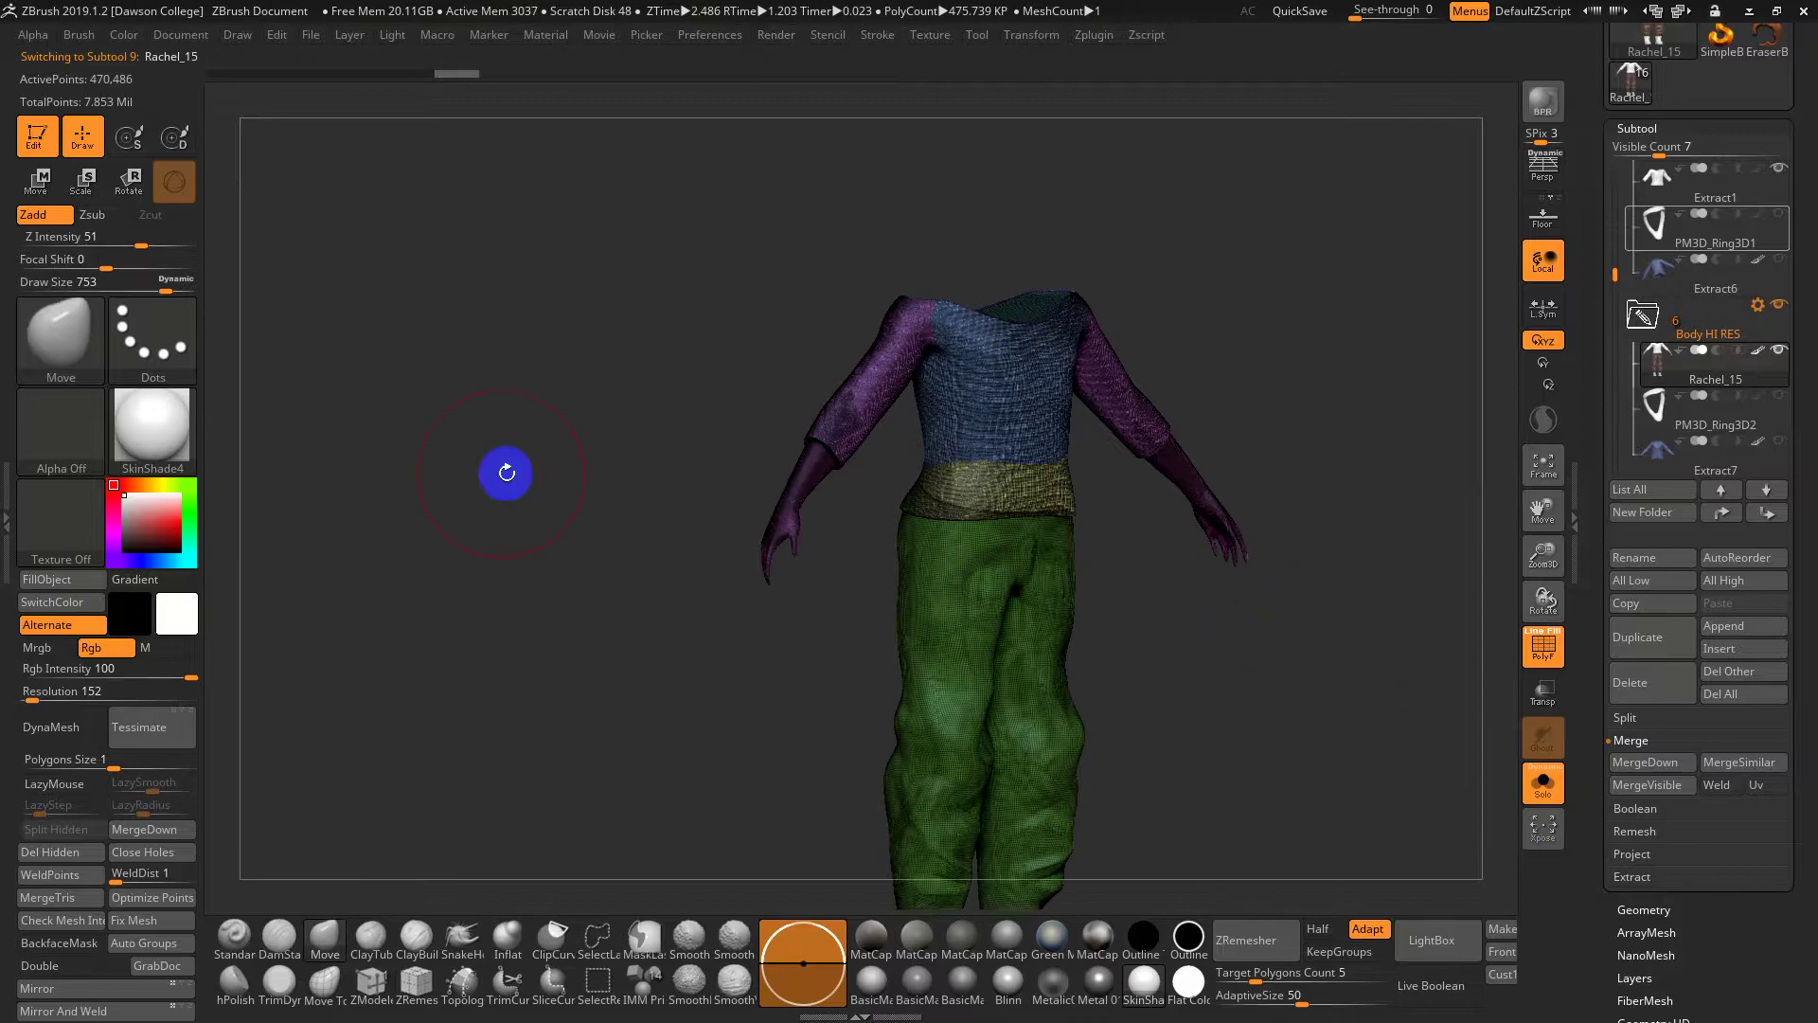
drag(503, 471, 474, 483)
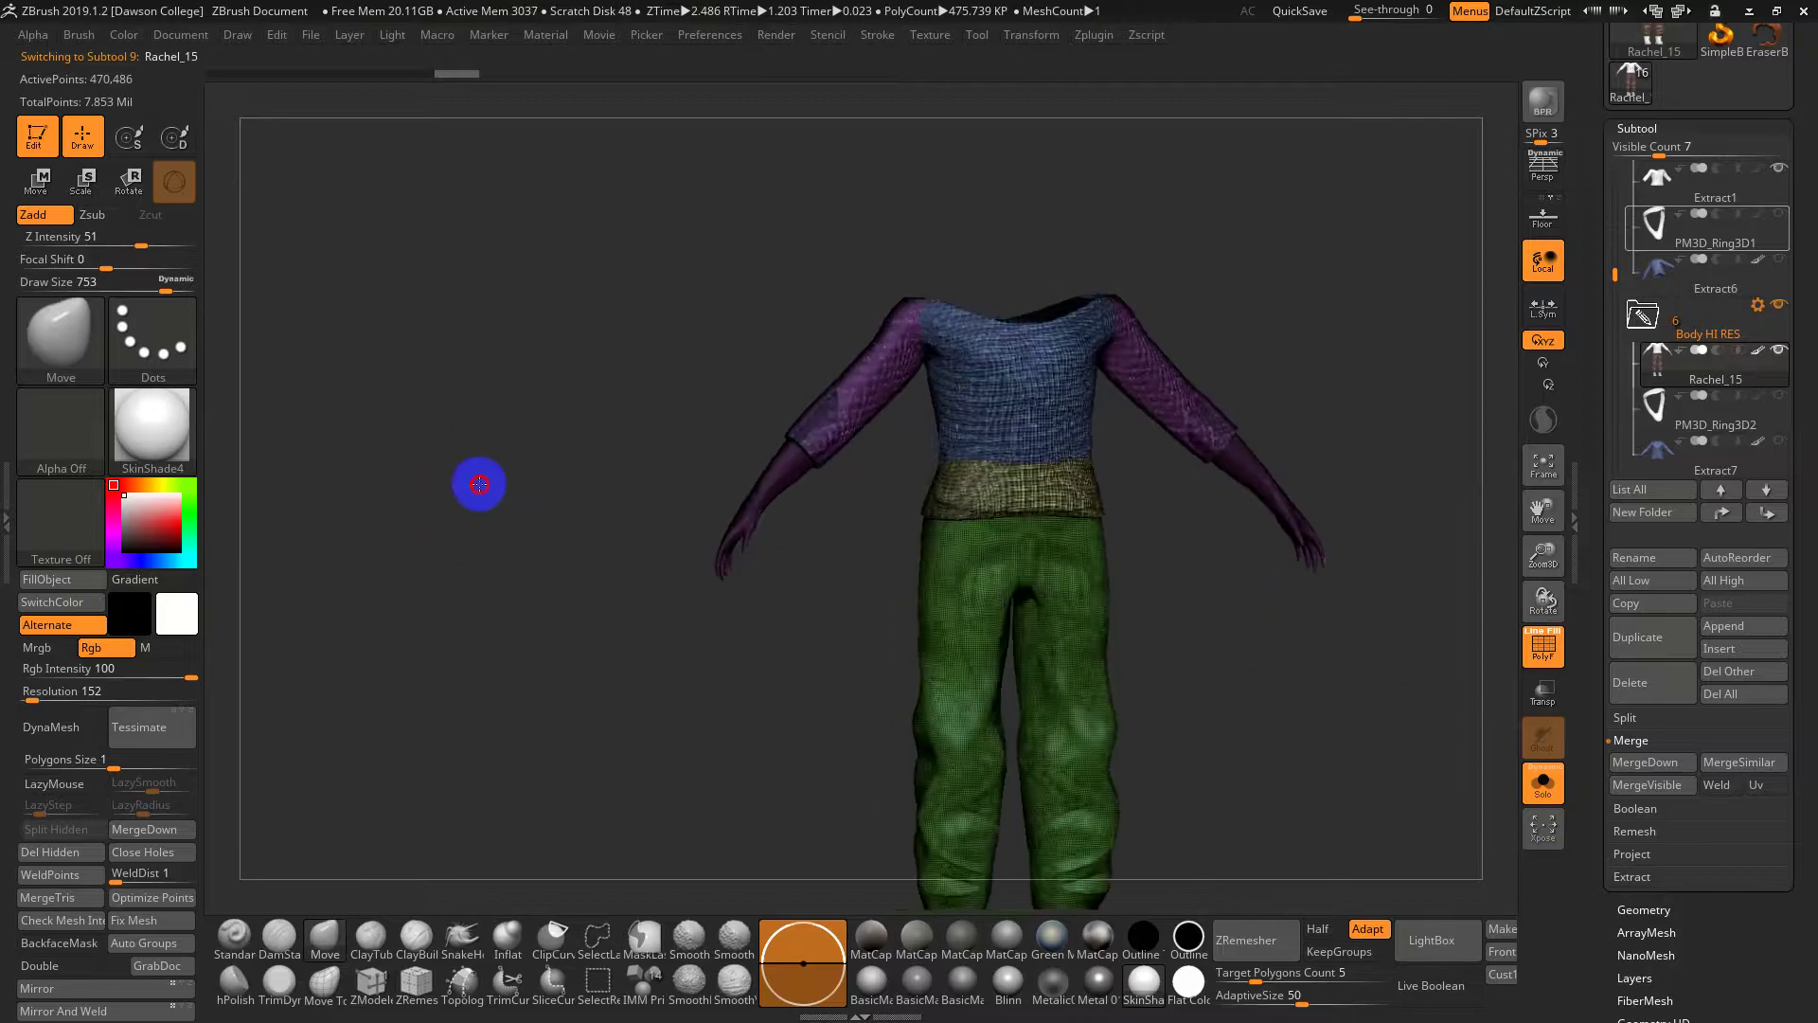
Try DynaMesh on the merged Rachel_15 subtool at resolutions of 152, 32 and 128
click(91, 731)
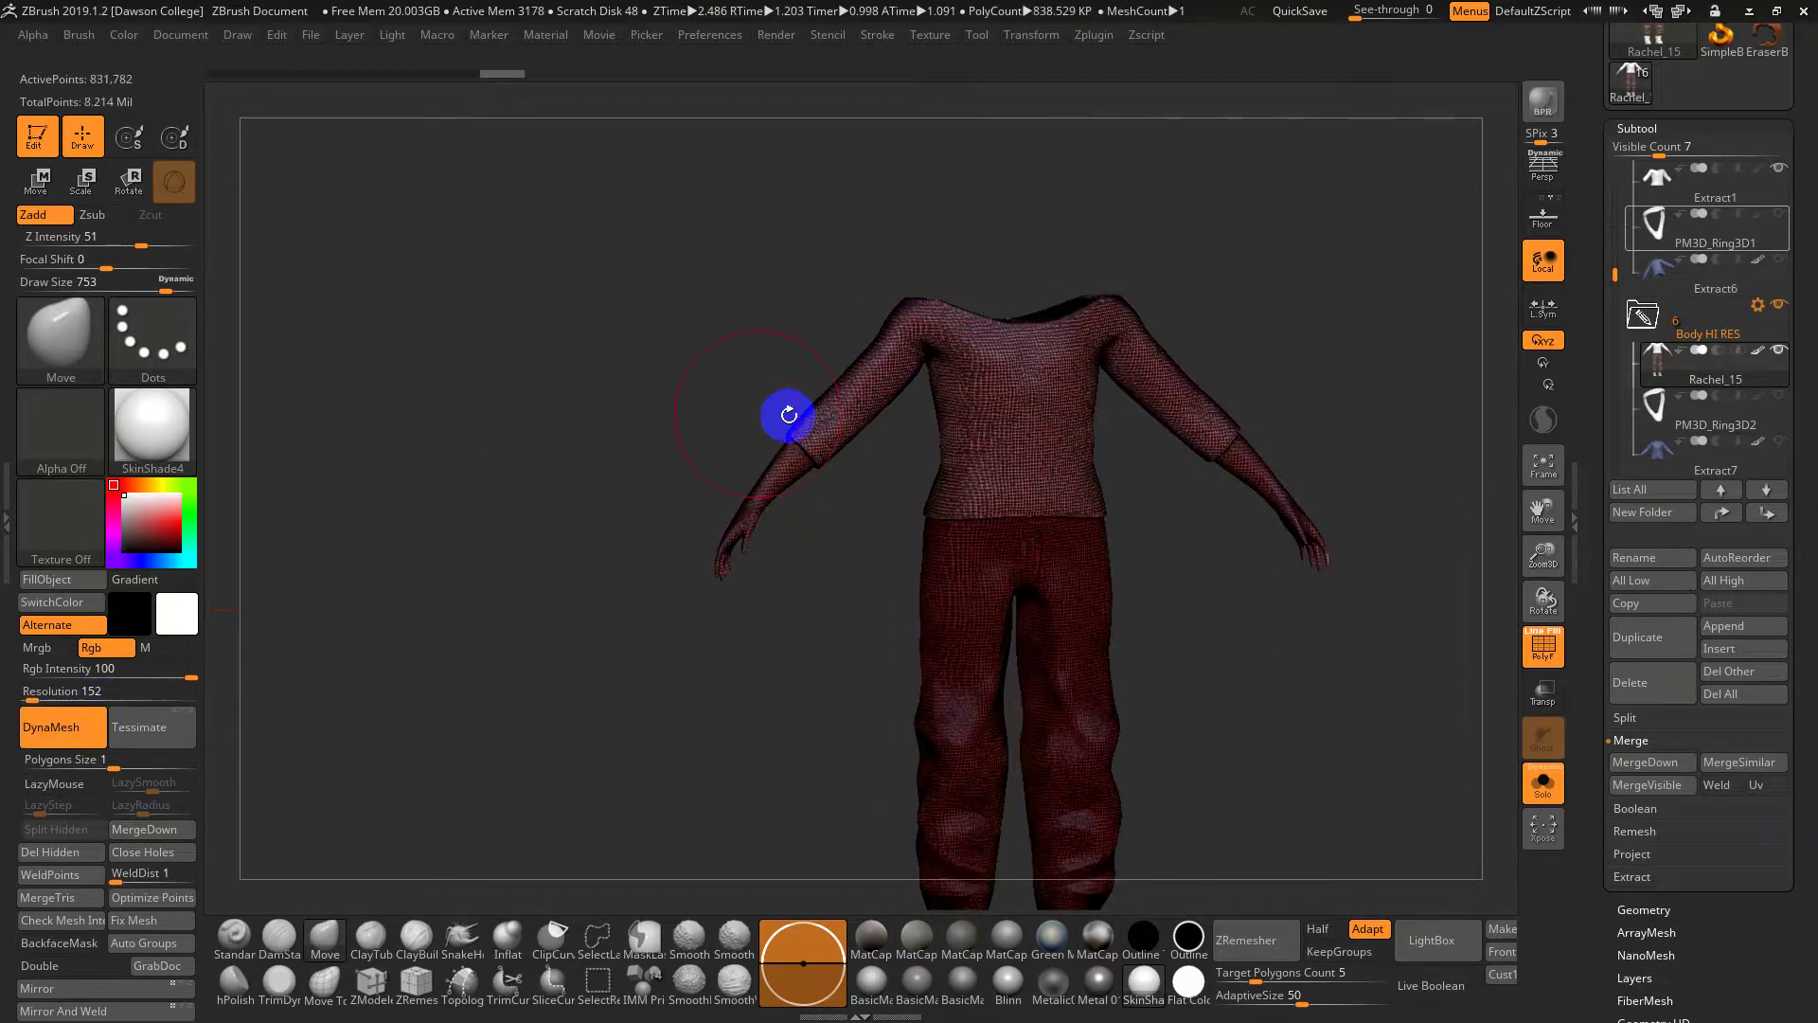
key(ctrl+z)
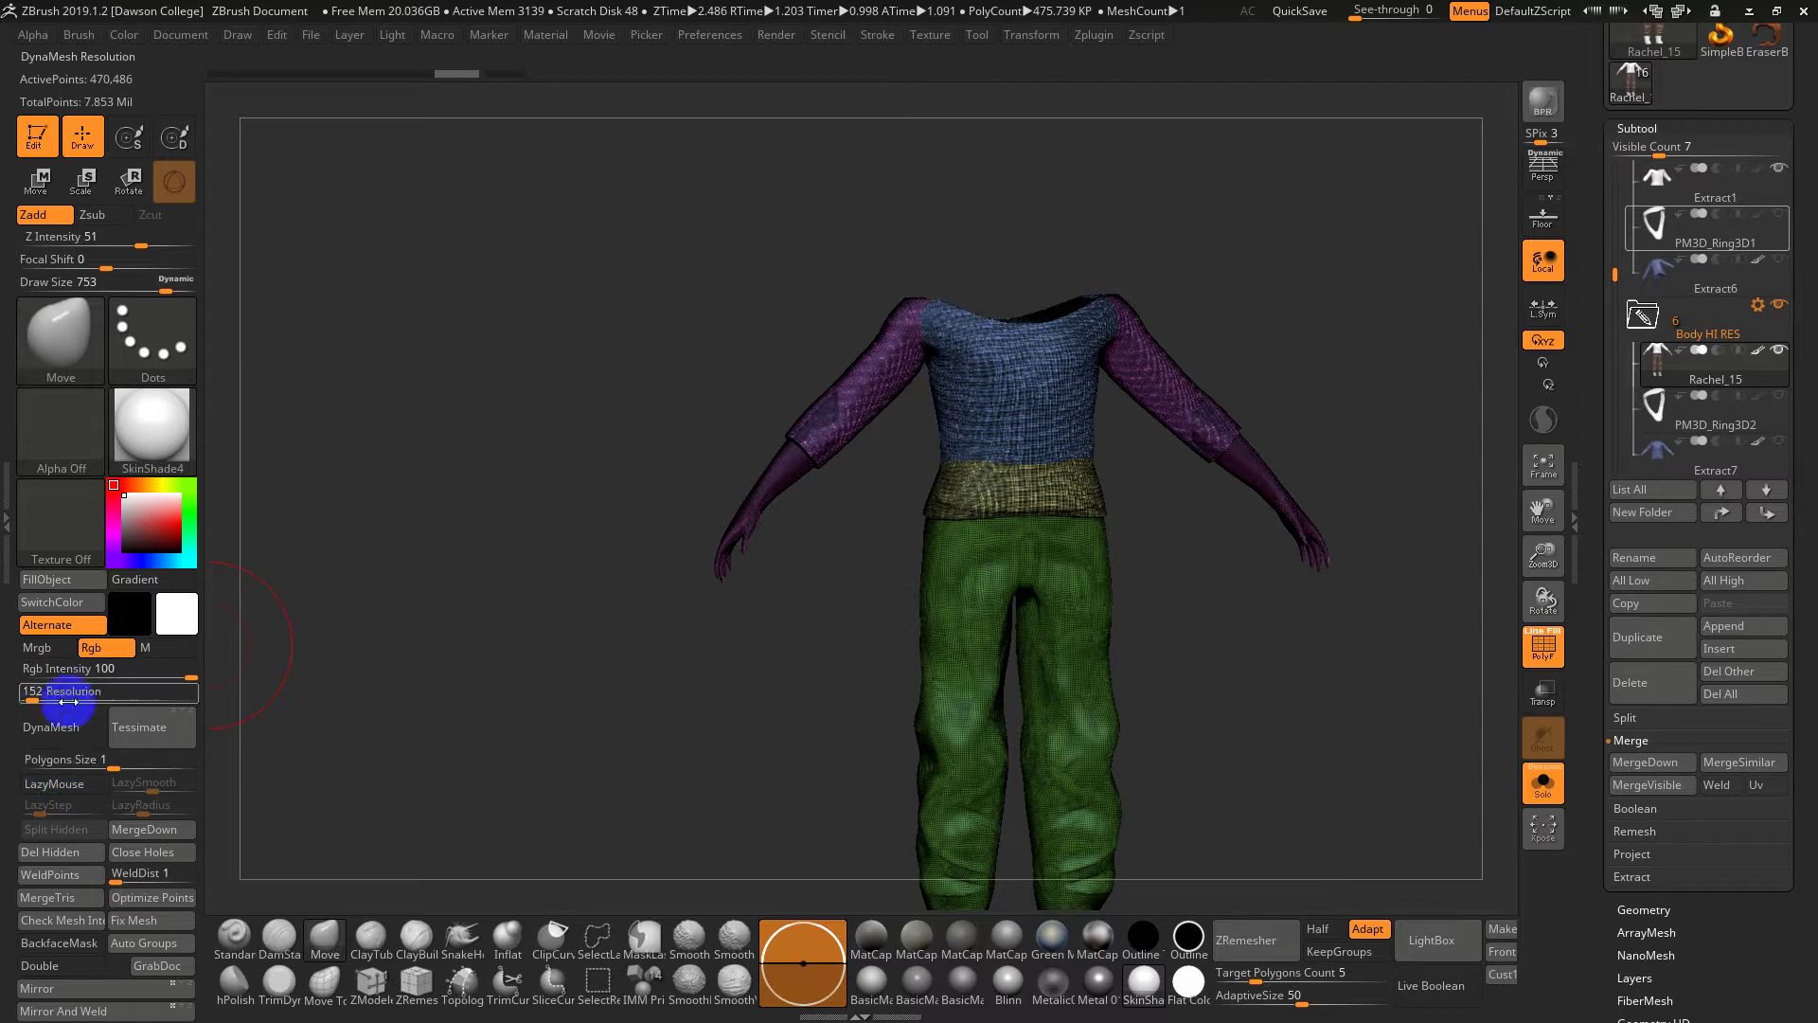
drag(27, 698, 28, 701)
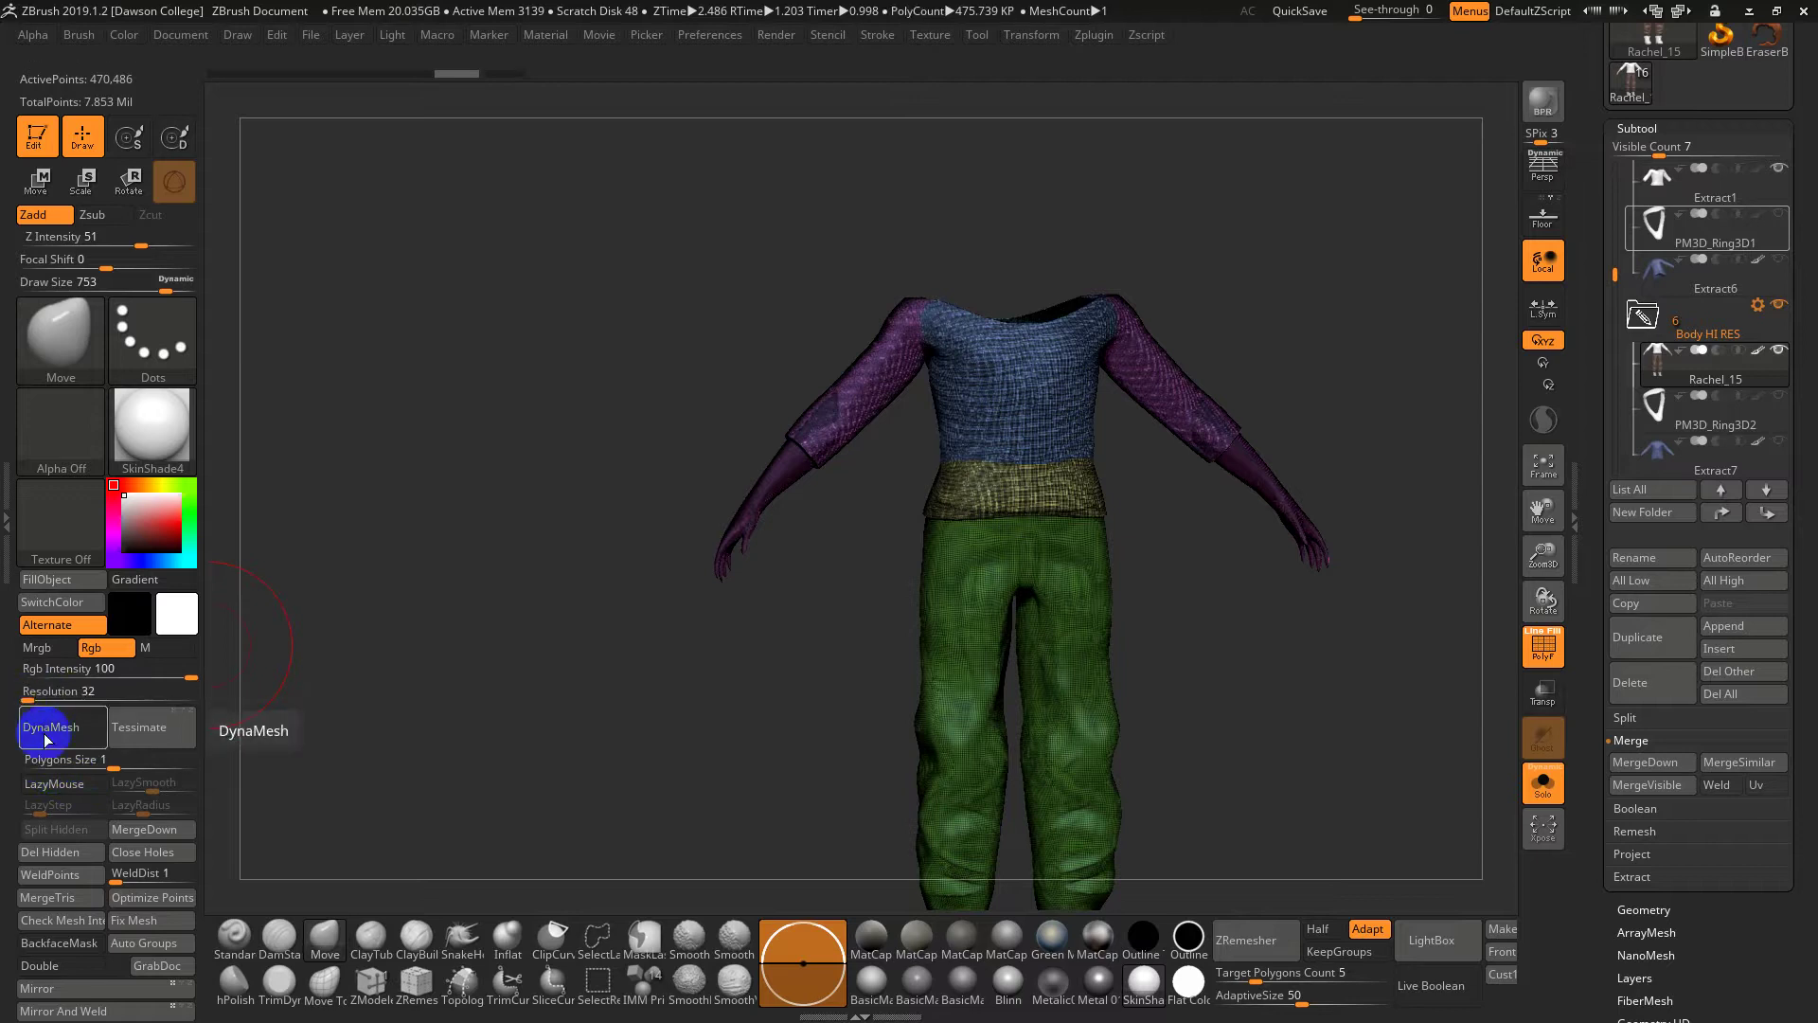
click(45, 733)
key(ctrl+z)
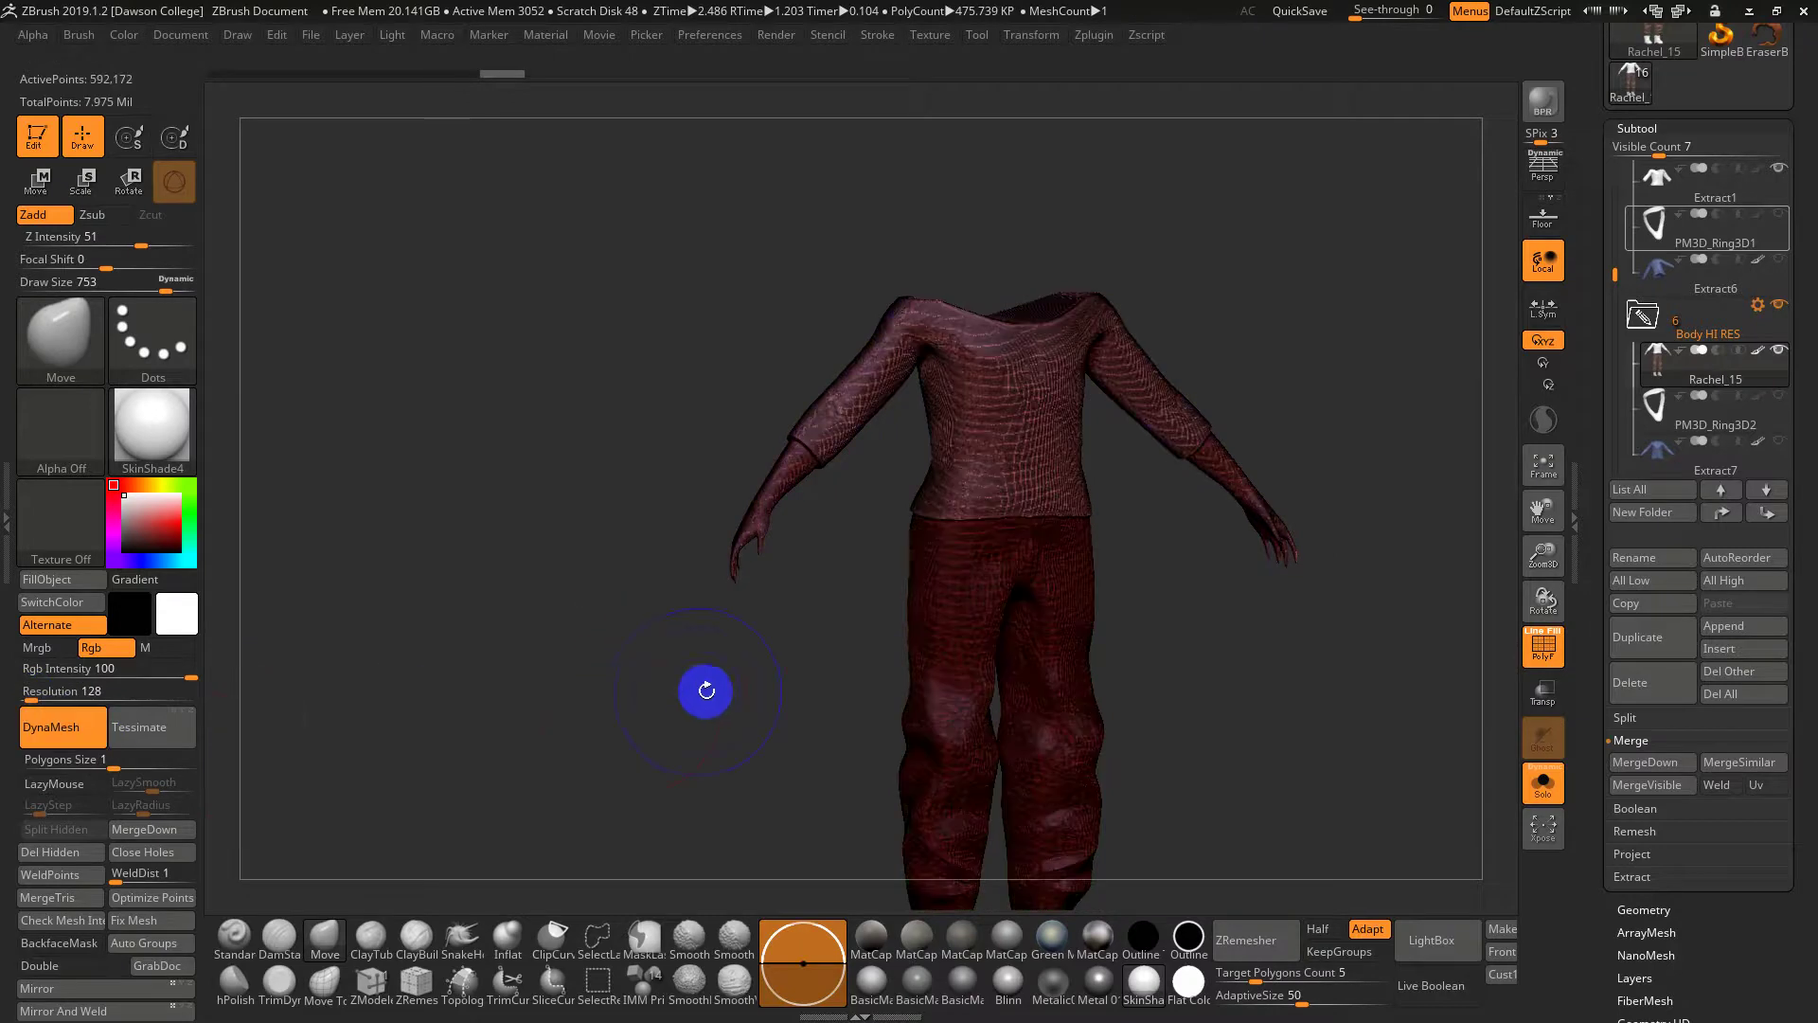
Examine the DynaMeshed body with and without PolyFrame, looking closely at the shirt hem, sleeves and hands
key(shift+f)
key(shift+f)
key(shift+f)
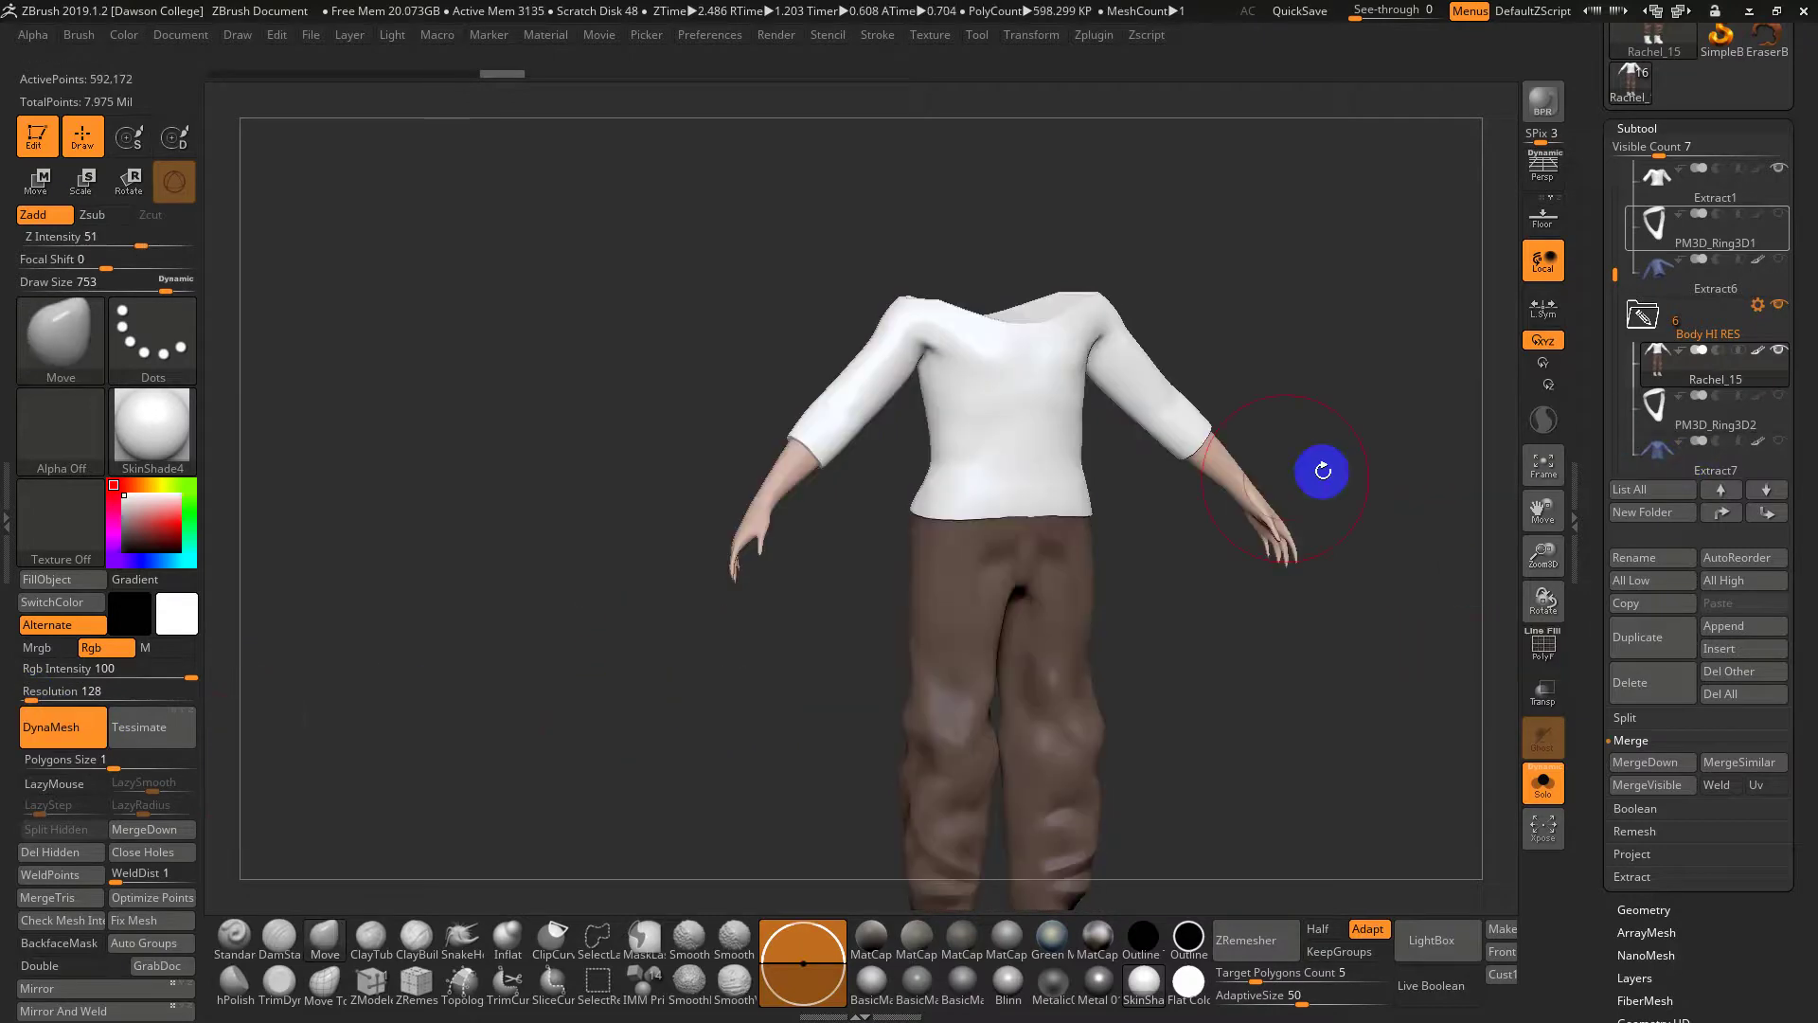
key(shift+f)
drag(1402, 507, 1386, 607)
Turn PolyFrame back on and apply the Flat Color material to the merged body
click(1536, 647)
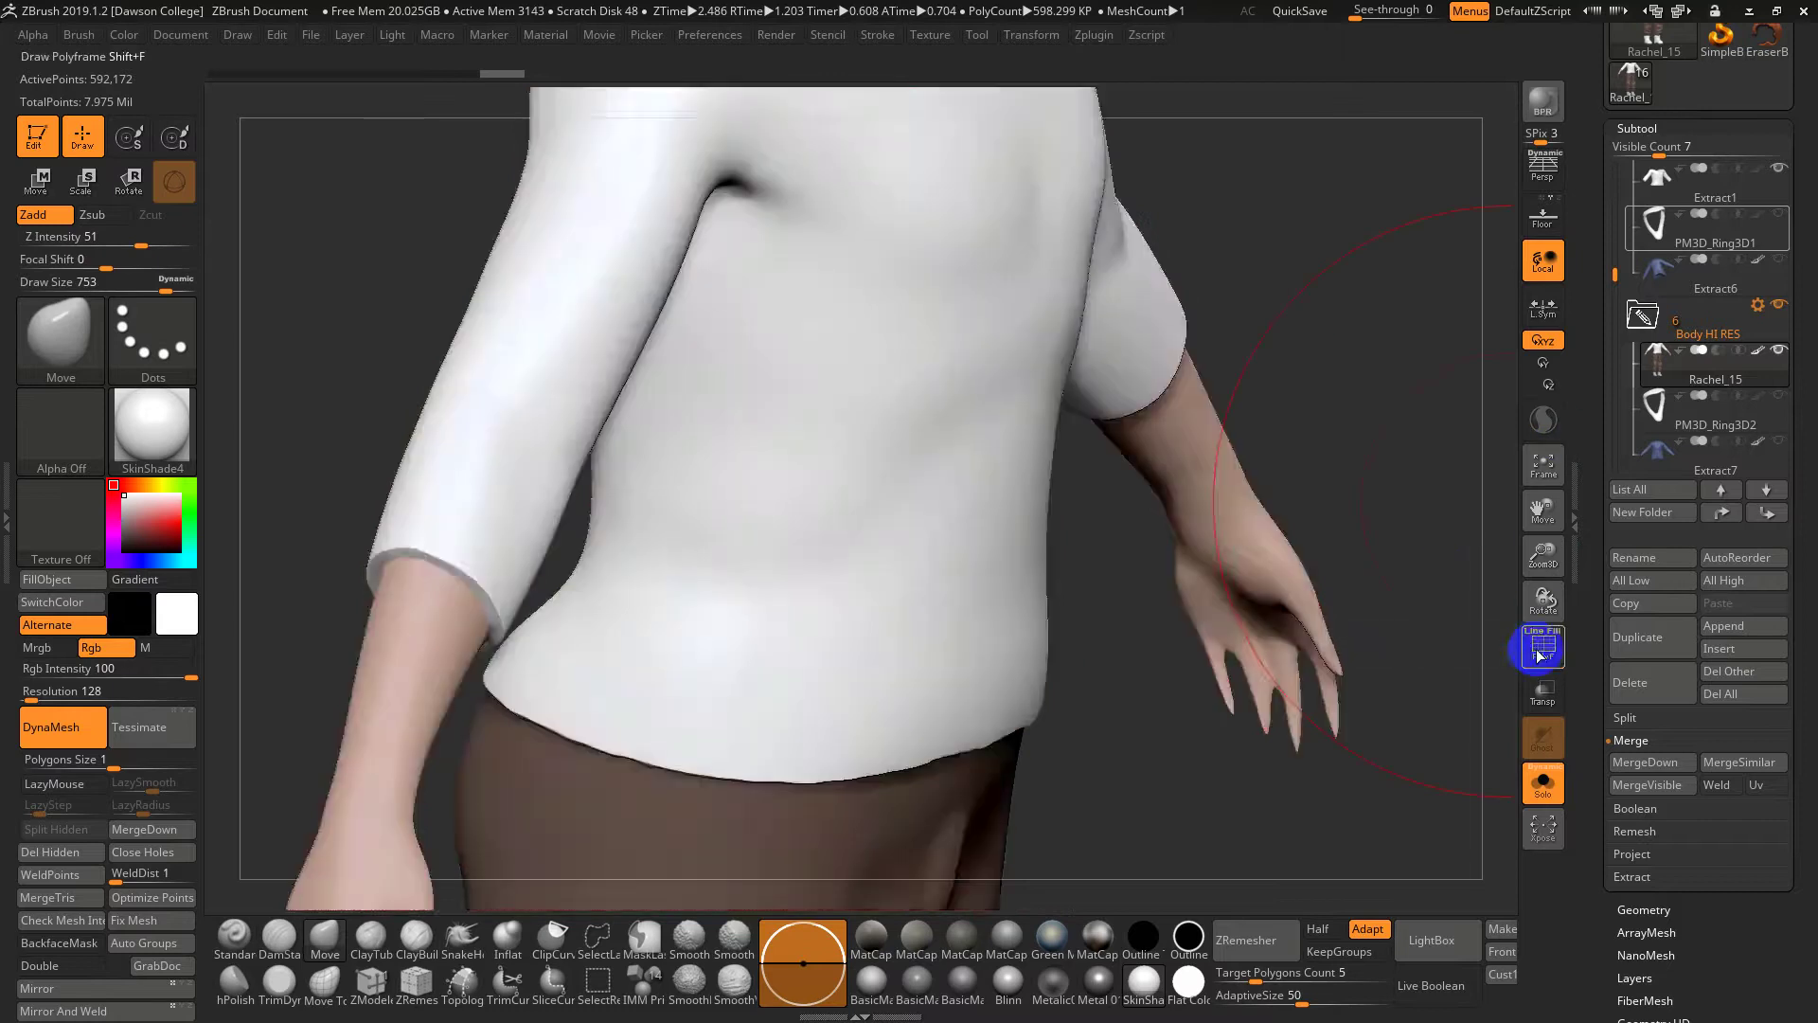
click(1534, 634)
drag(1468, 651, 1200, 646)
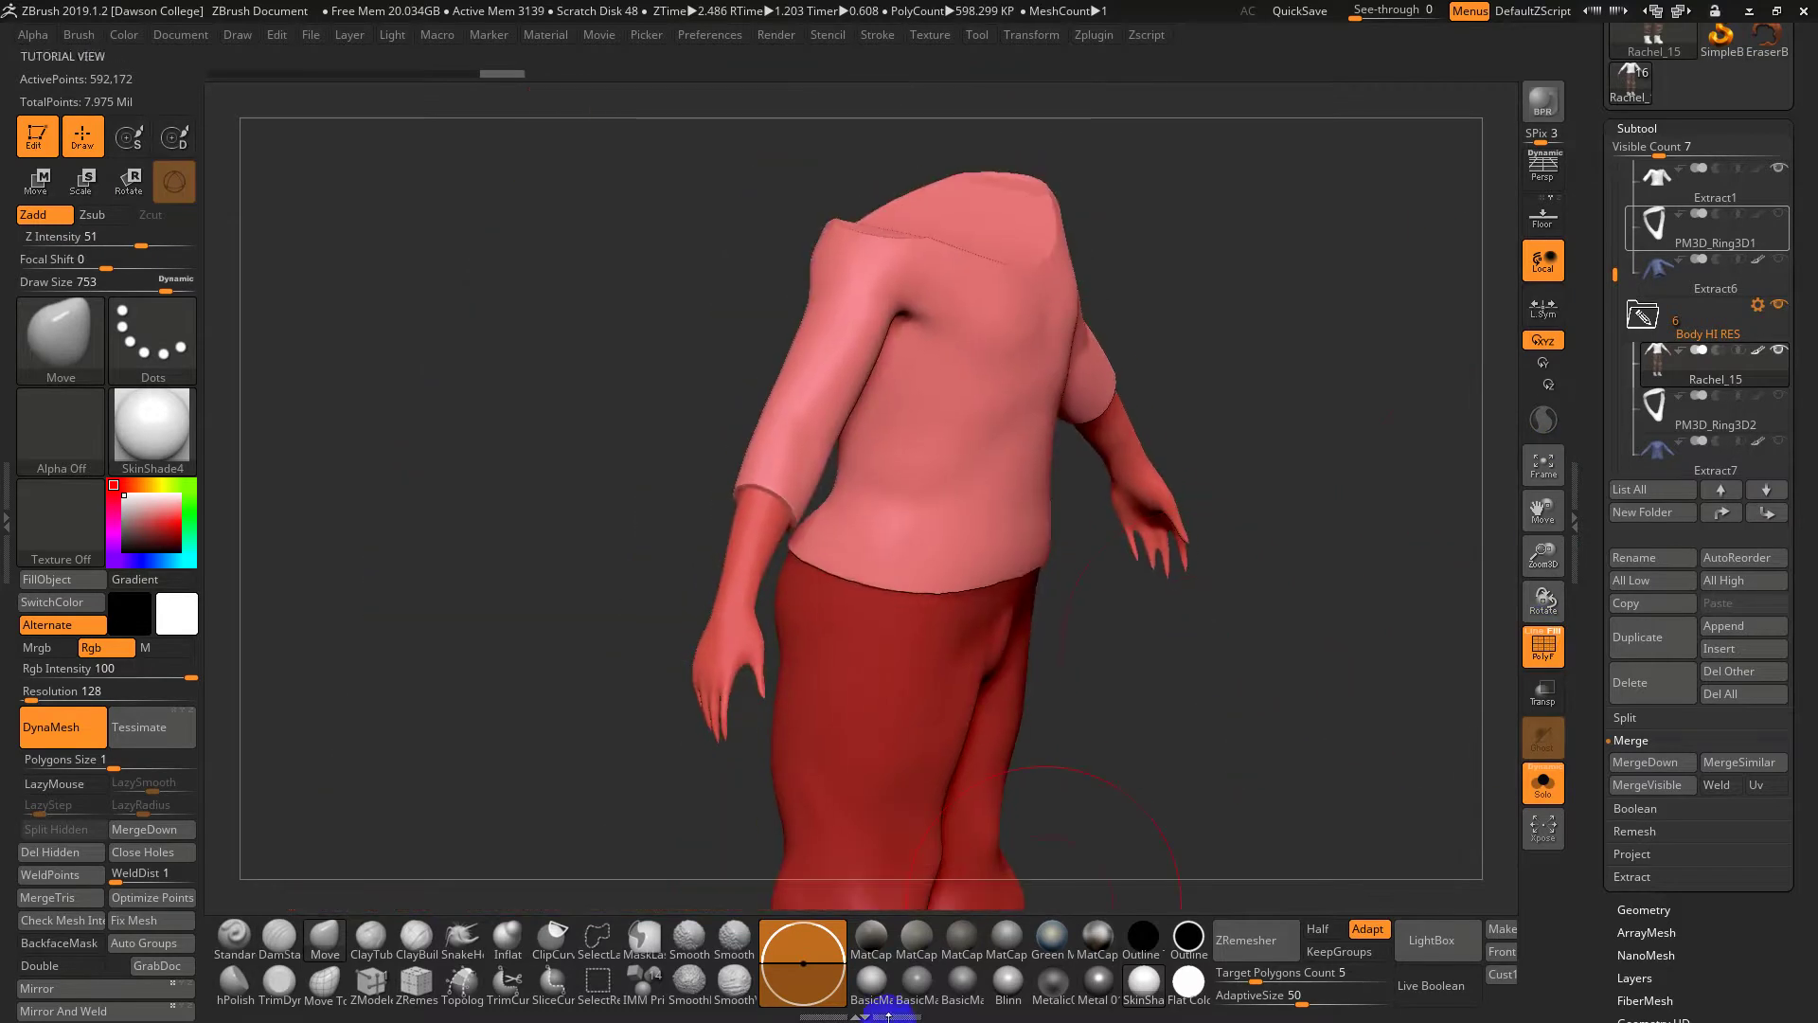
click(1191, 985)
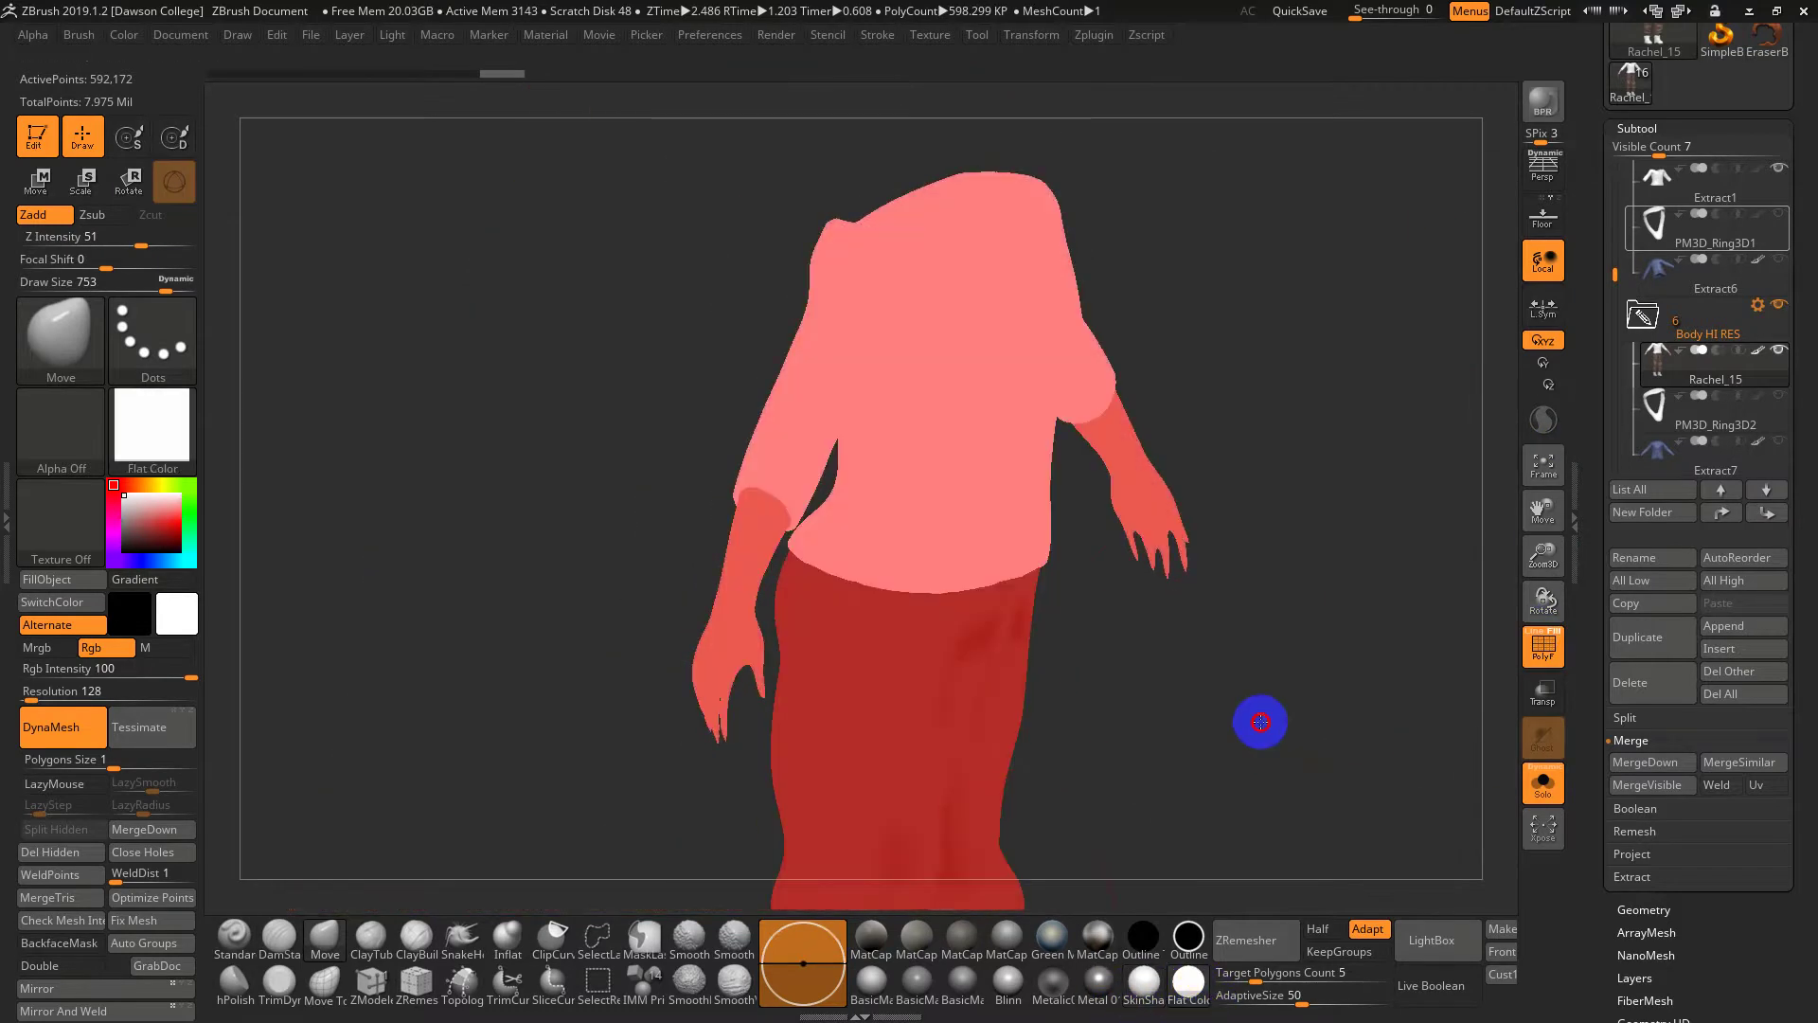
drag(1260, 722, 1241, 698)
Undo the DynaMesh on the merged Rachel_15 subtool
key(ctrl+z)
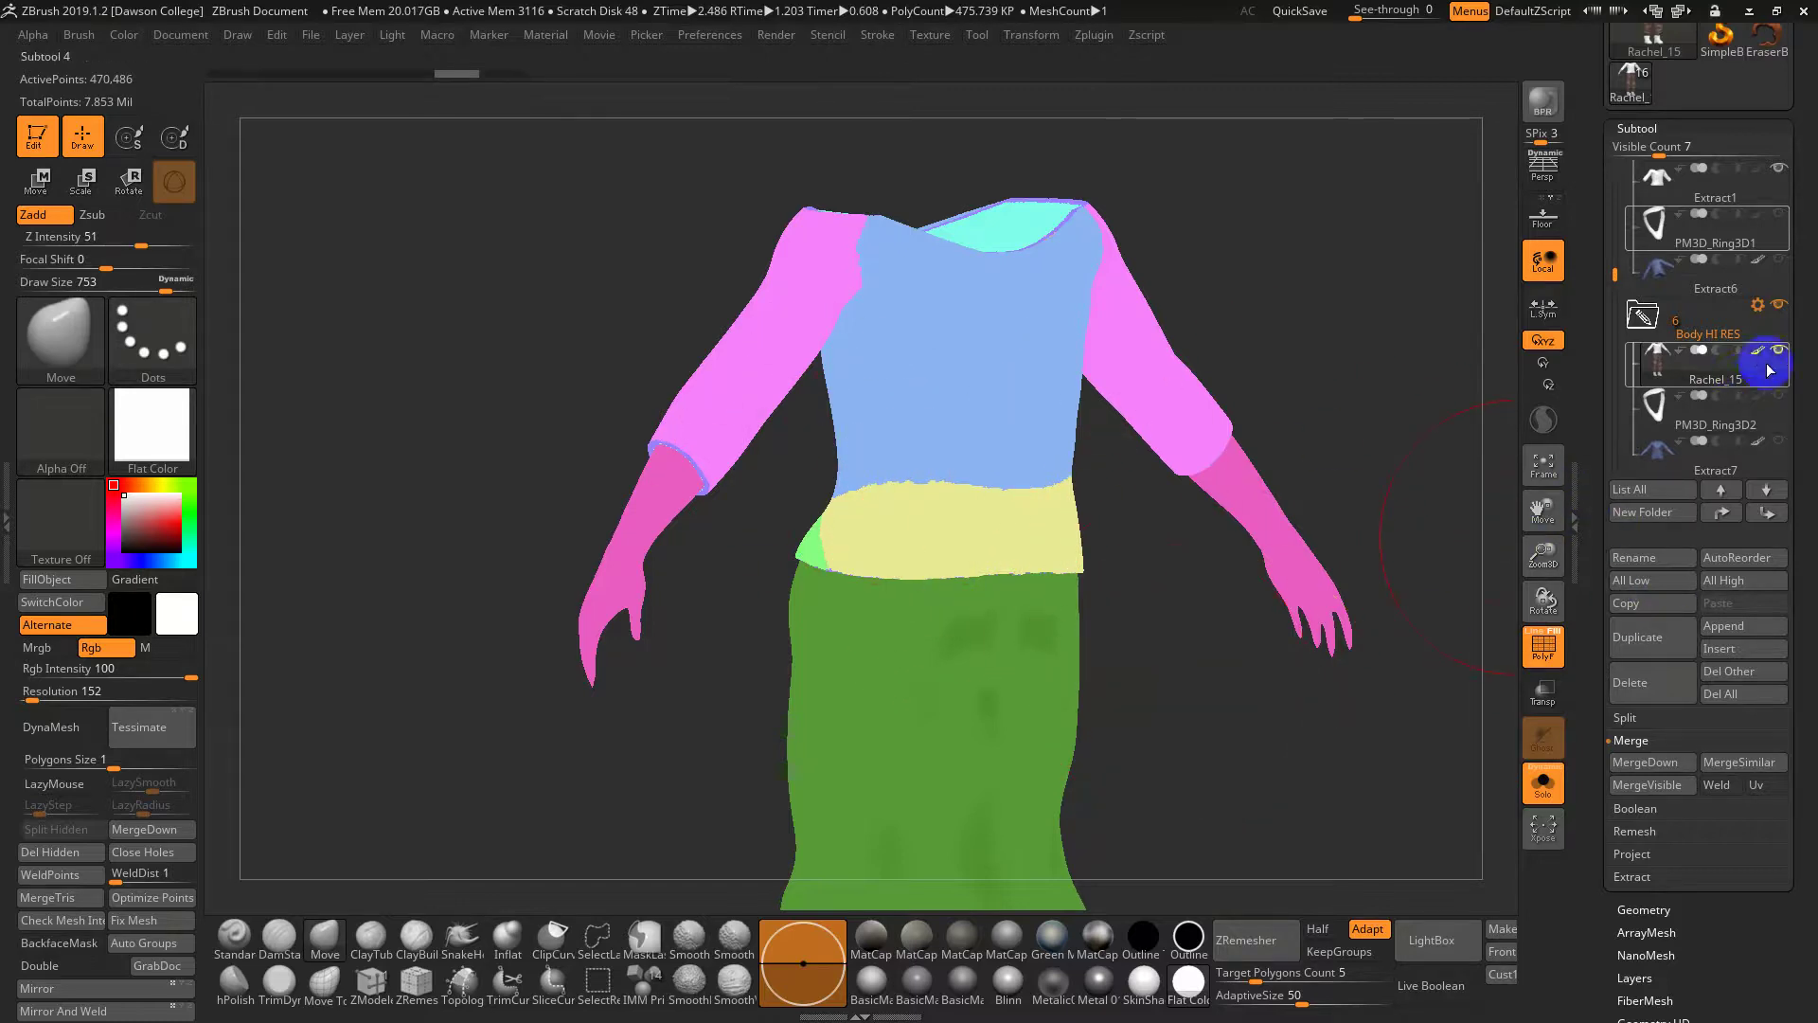
mouse_move(1761, 357)
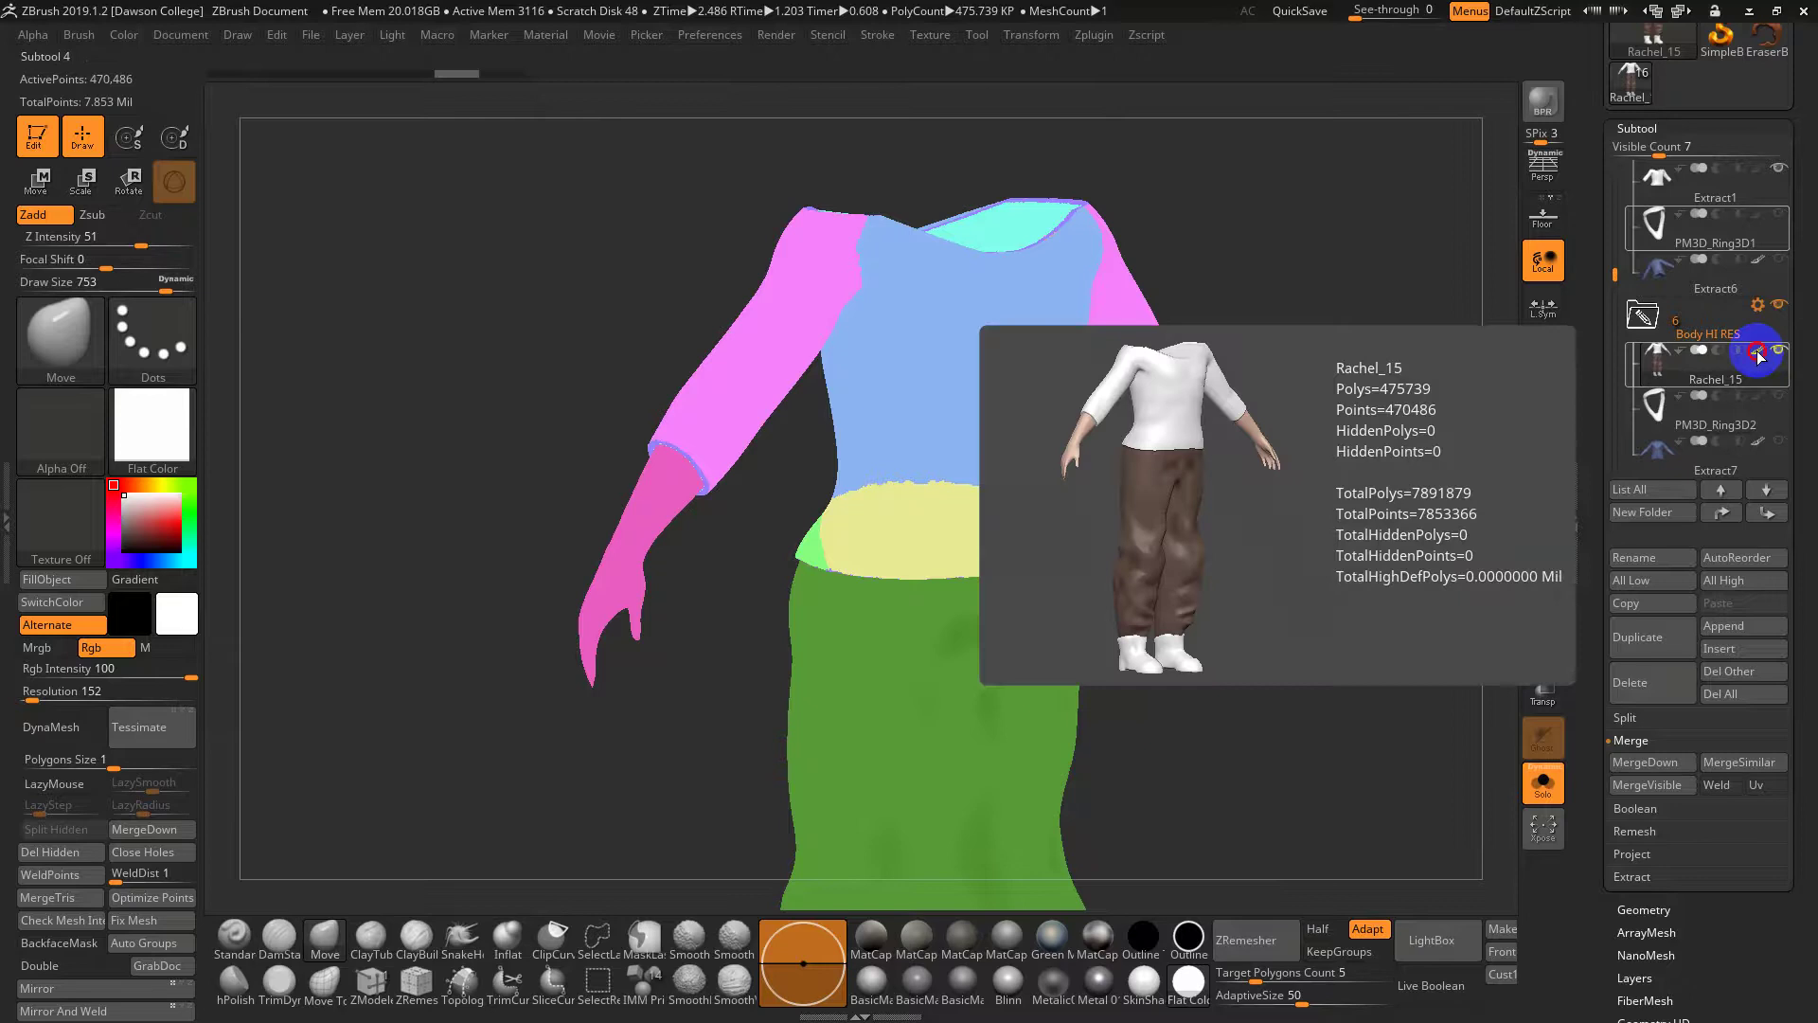
Turn off the polypaint display of the merged Rachel_15 subtool and DynaMesh it at resolution 152
click(1758, 353)
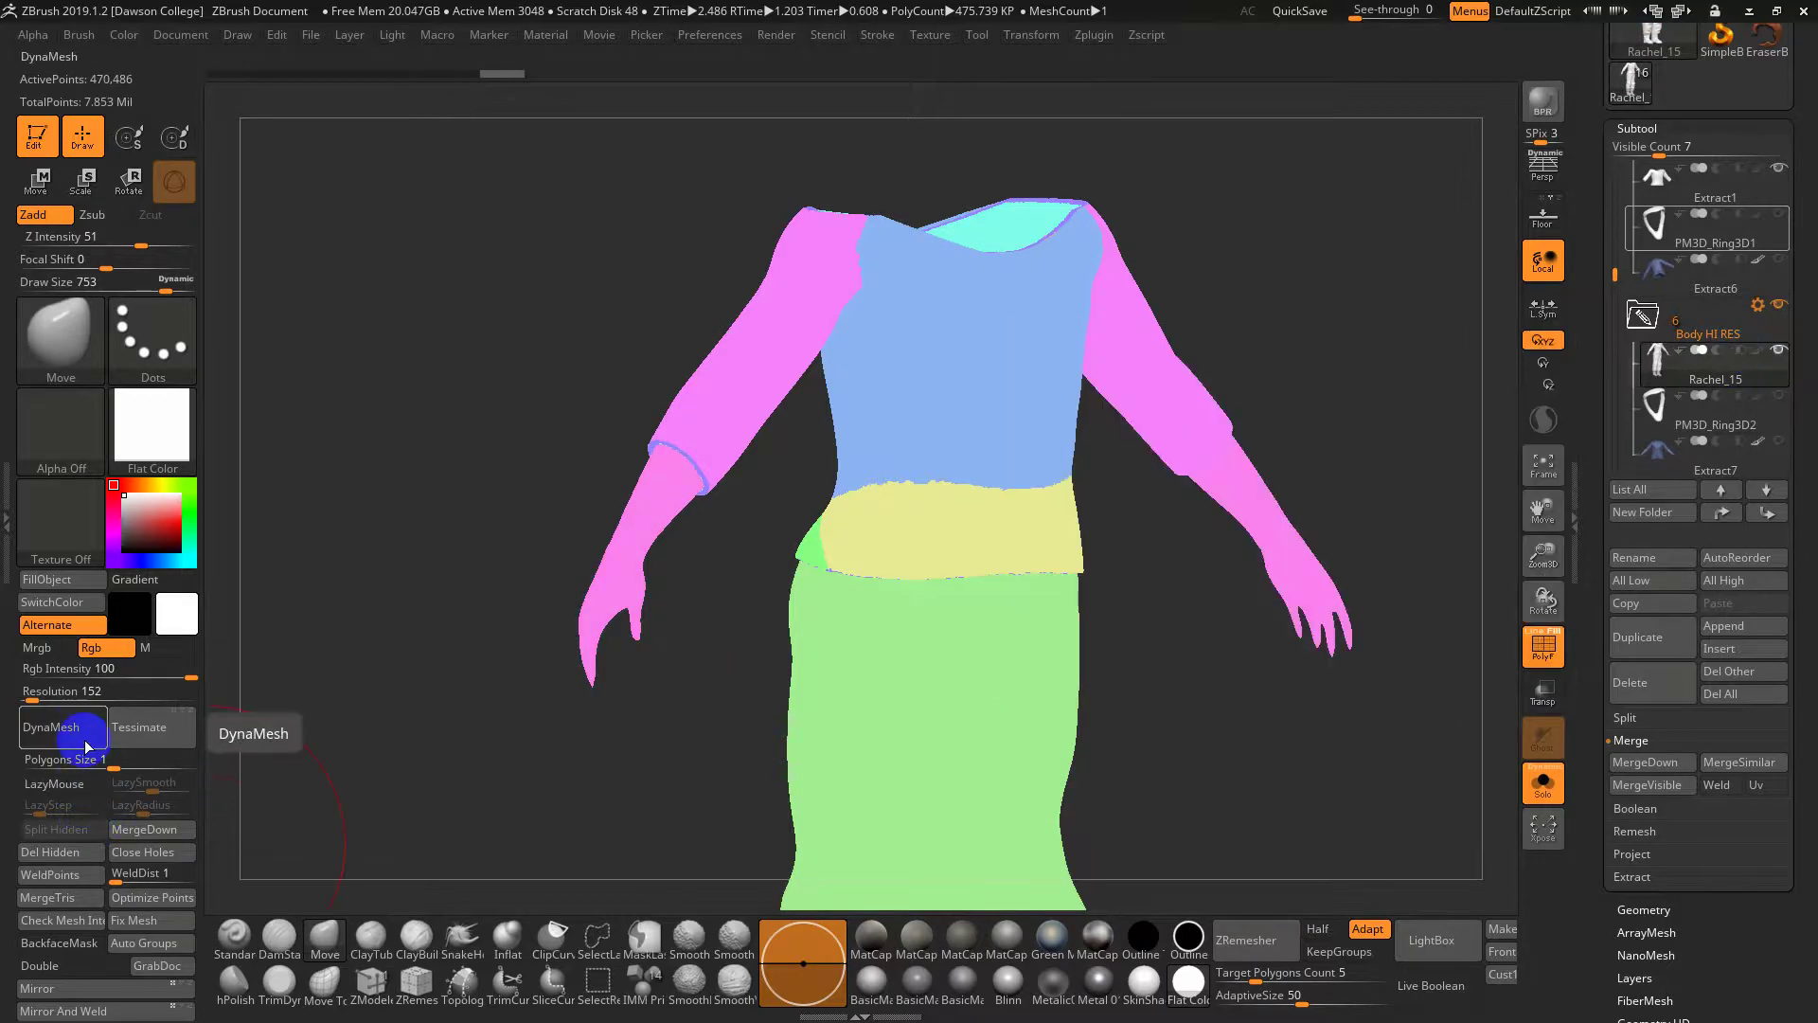
click(52, 727)
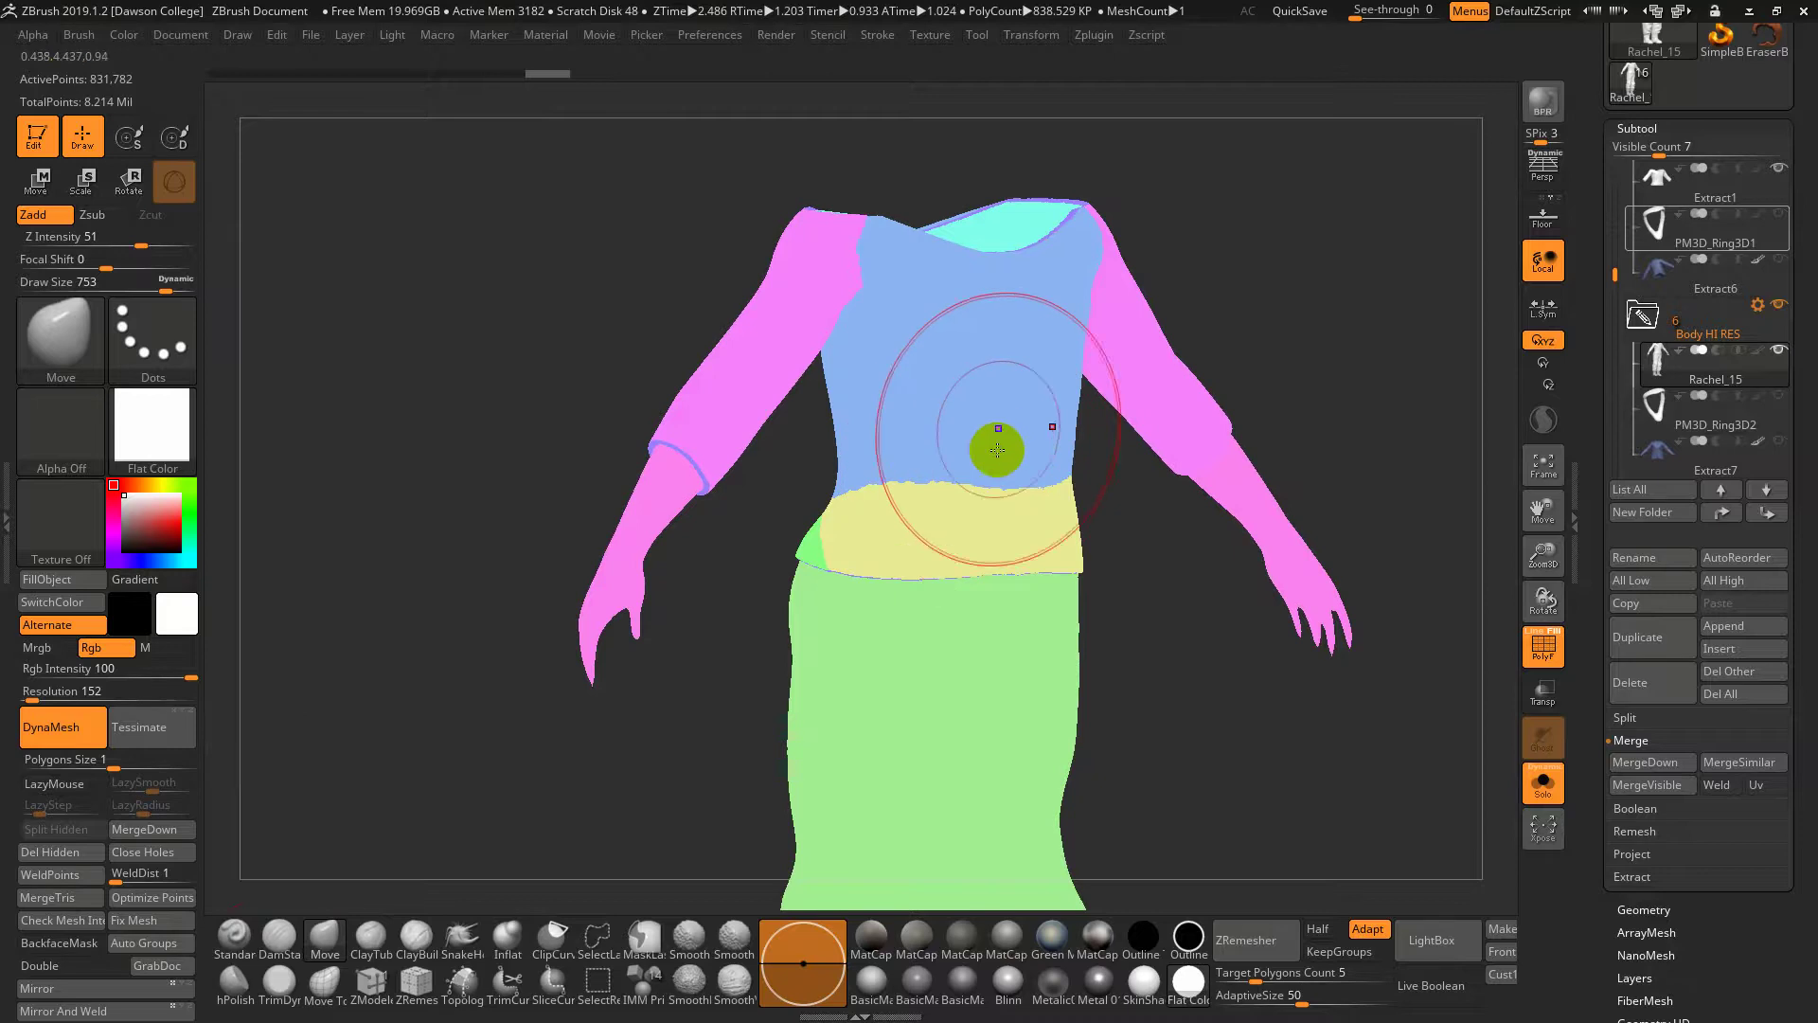
Try to give the part of the trousers above the knees its own polygroup, using a rectangular selection on the isolated trousers
mouse_move(1179, 703)
mouse_down()
mouse_move(1177, 629)
mouse_move(1128, 564)
mouse_move(1197, 568)
mouse_move(1149, 543)
mouse_move(1124, 641)
mouse_move(1152, 637)
mouse_move(1104, 739)
mouse_move(1064, 600)
mouse_up()
ctrl+shift+click(1045, 603)
ctrl+shift+drag(1183, 441, 730, 702)
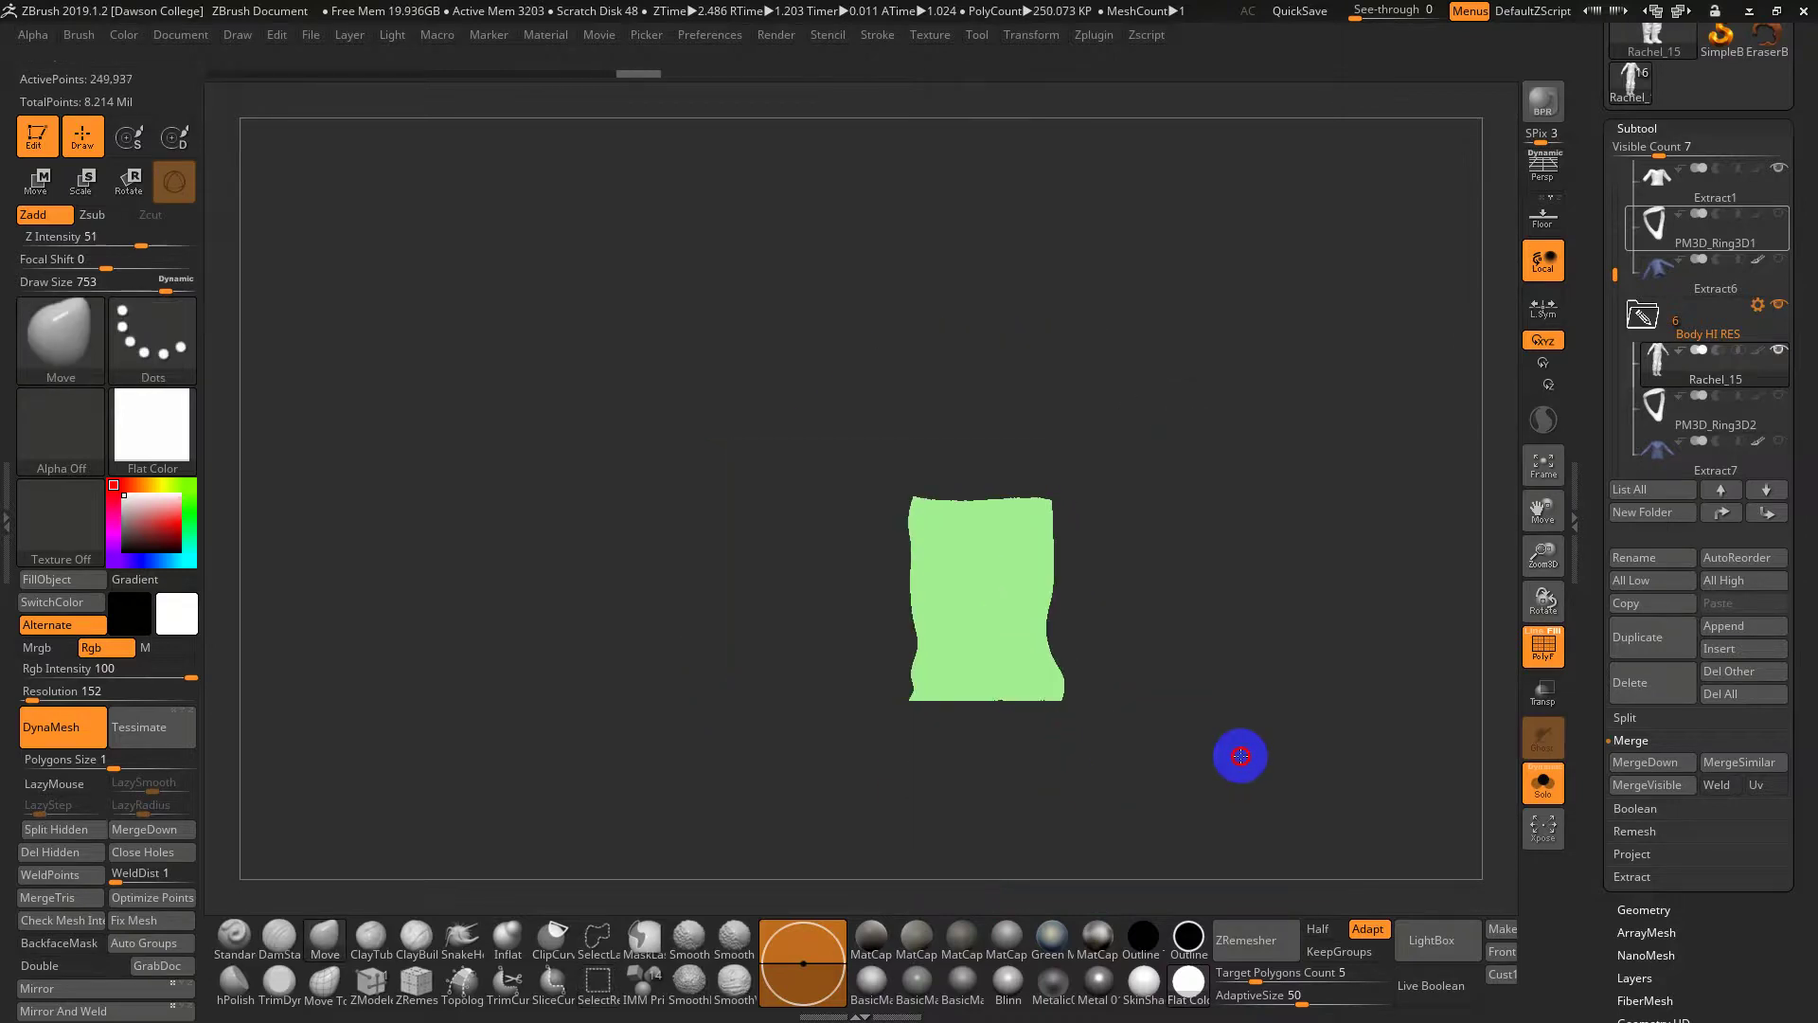
key(ctrl+w)
ctrl+shift+click(1237, 698)
Apply the SkinShade4 material to the body and keep PolyFrame displayed
click(1536, 654)
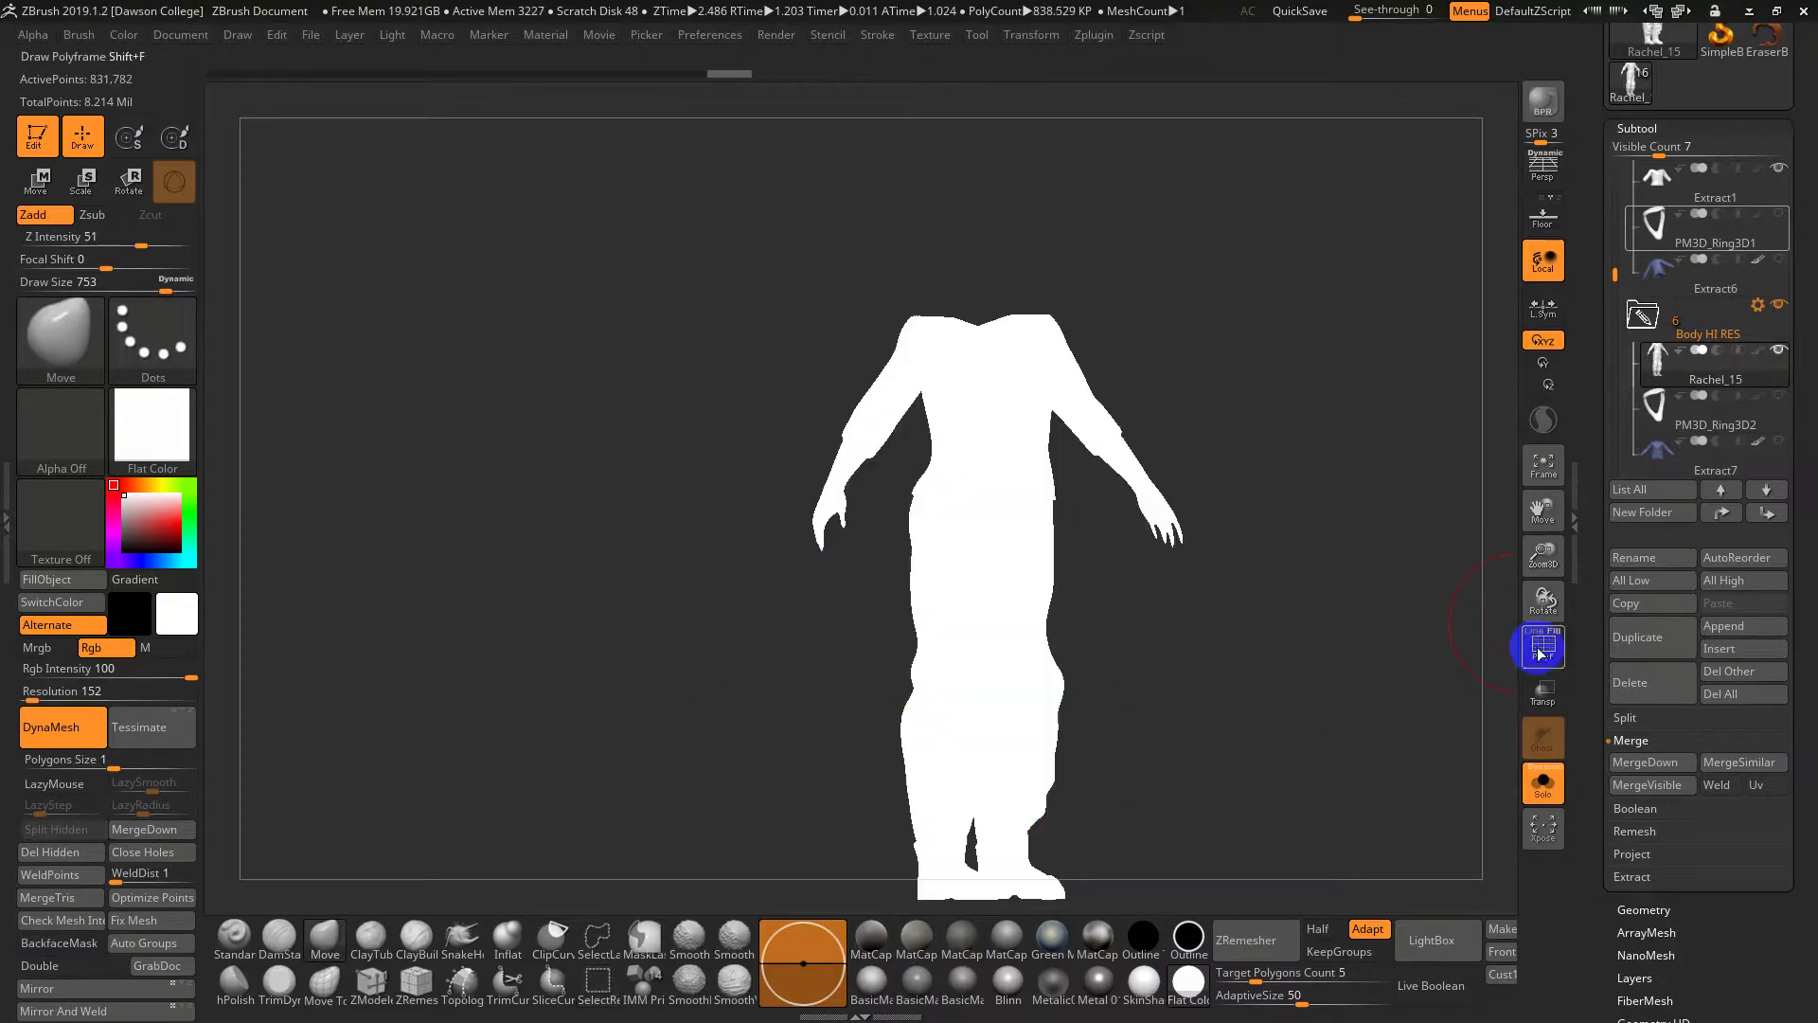
click(1146, 987)
key(shift+f)
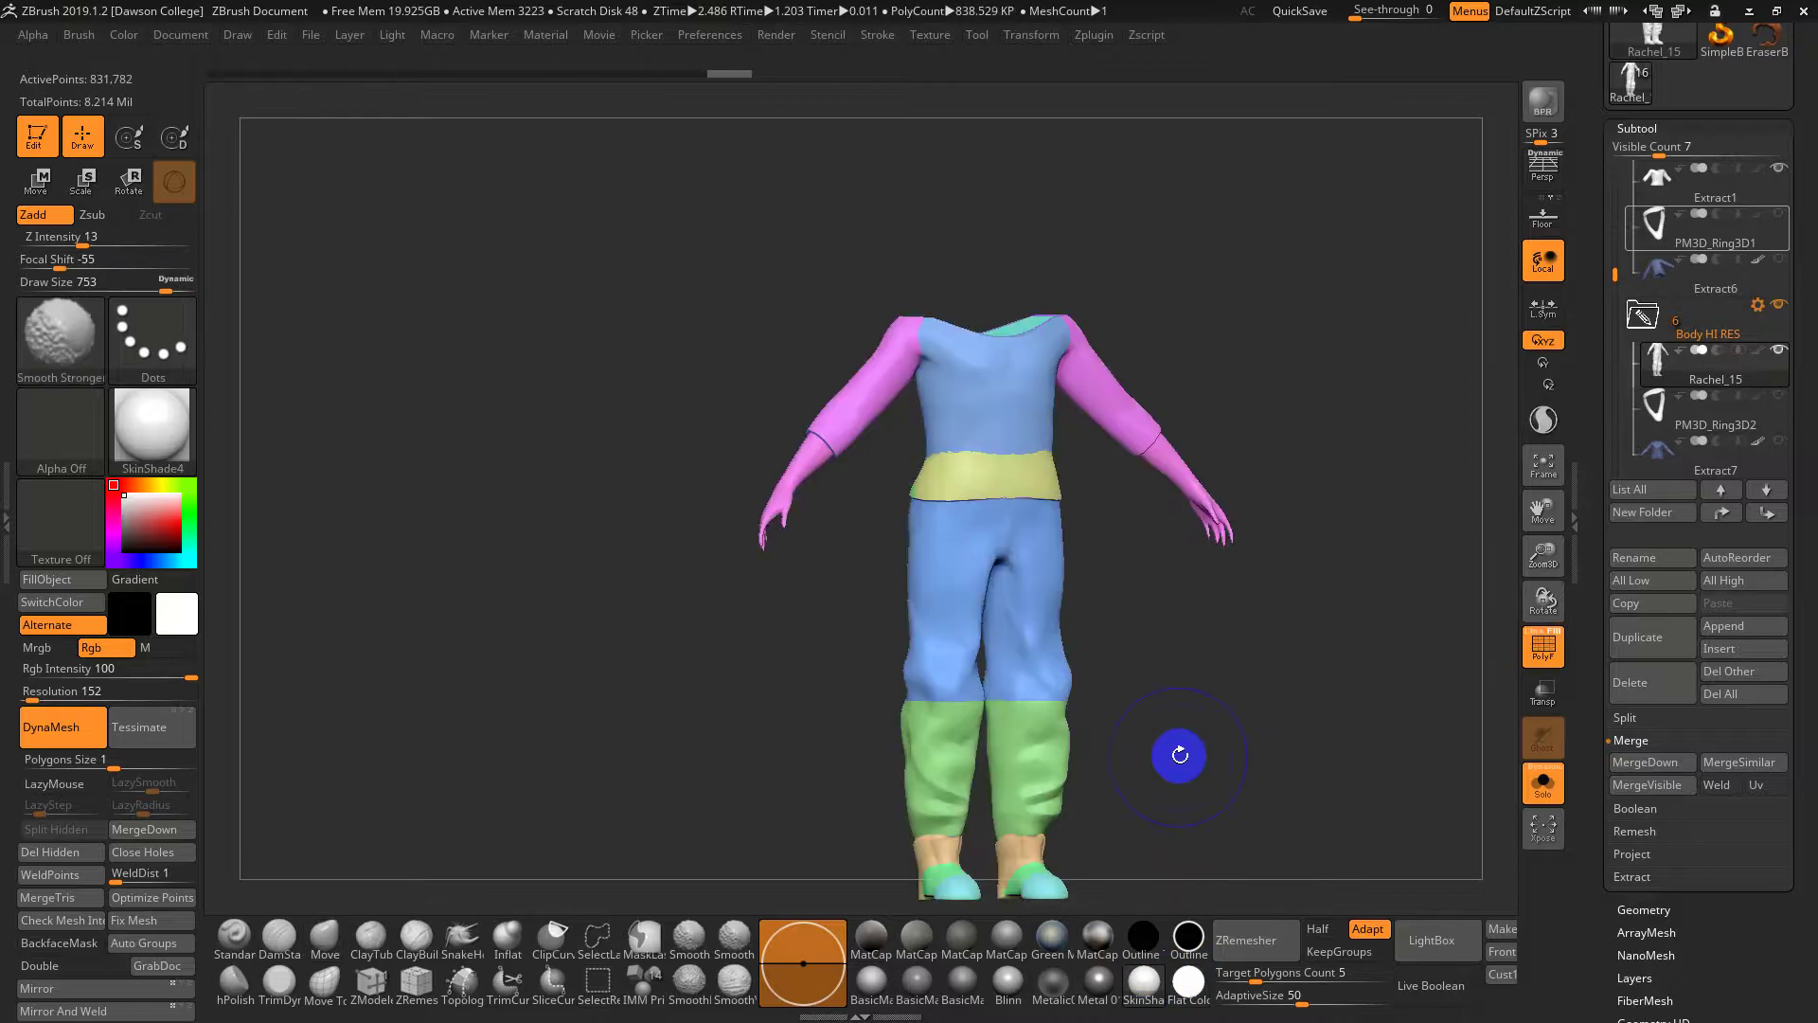
Undo the new polygroup on the upper part of the trousers, viewing the body from the side
drag(1177, 755, 1266, 742)
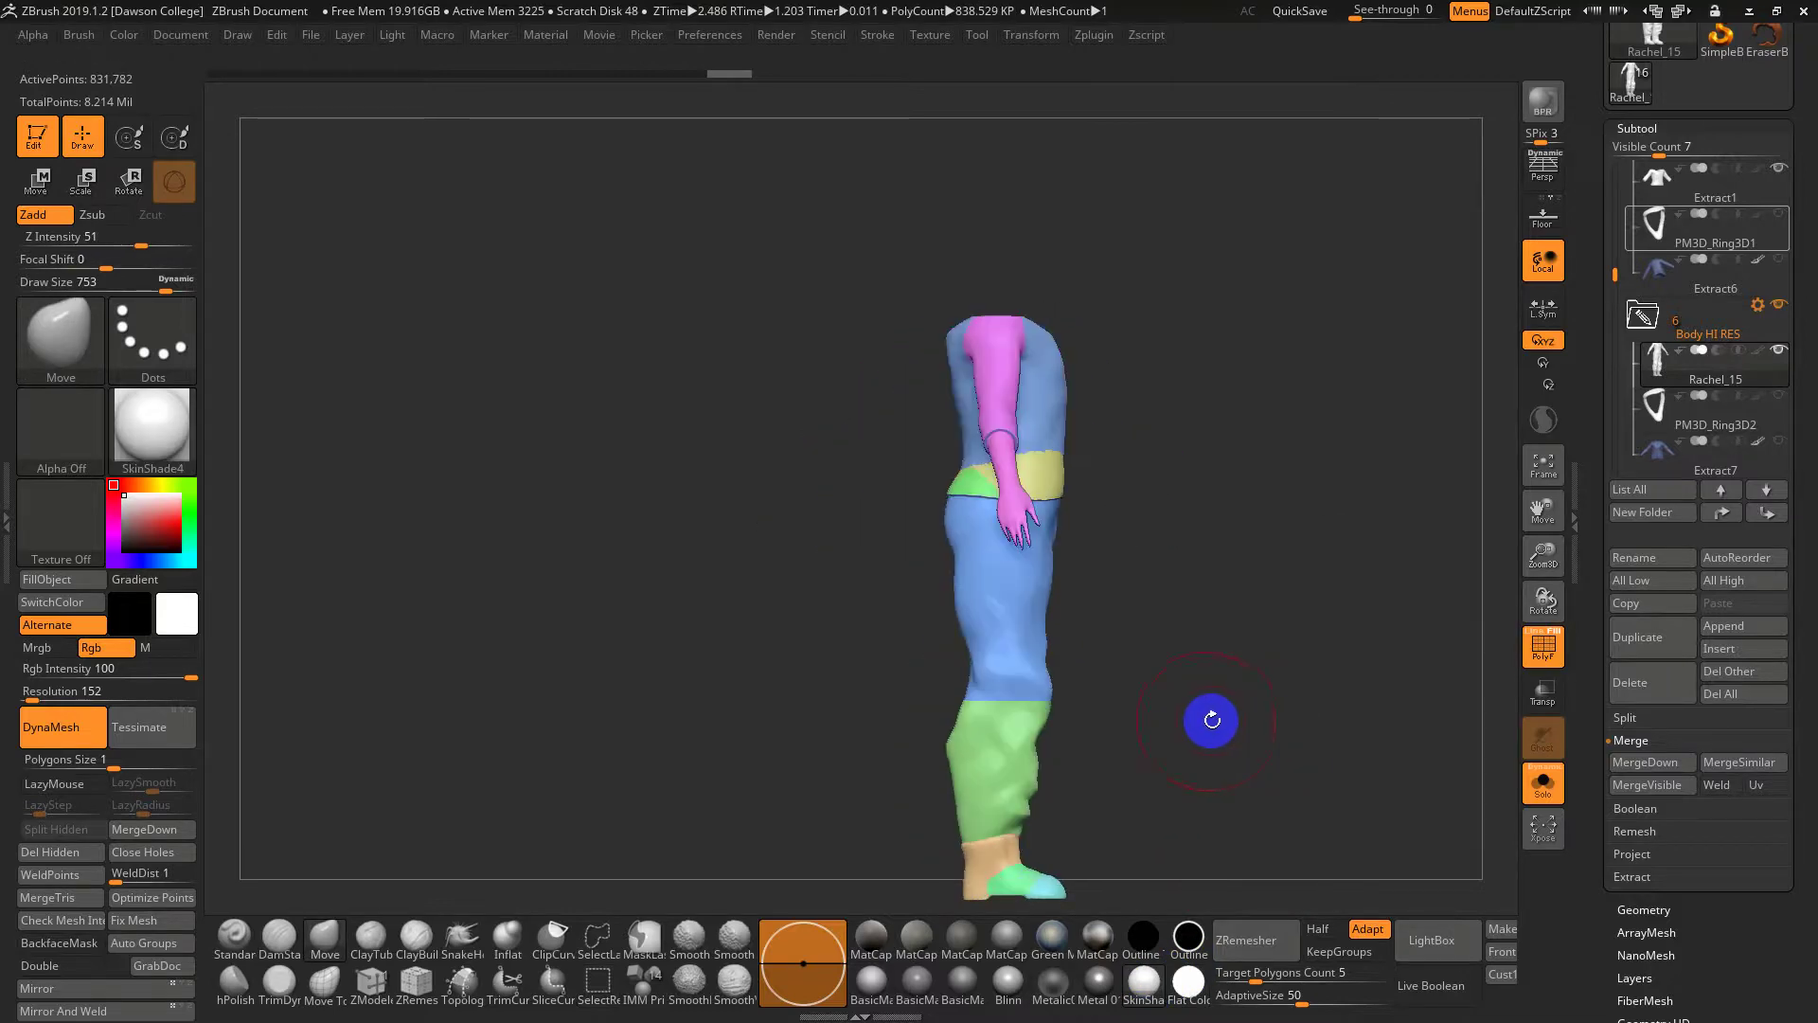
key(ctrl+z)
key(ctrl+z)
Isolate the trousers and use a Lasso selection to give the legs below the knees their own polygroup, with the whole body shown again
ctrl+shift+click(1192, 721)
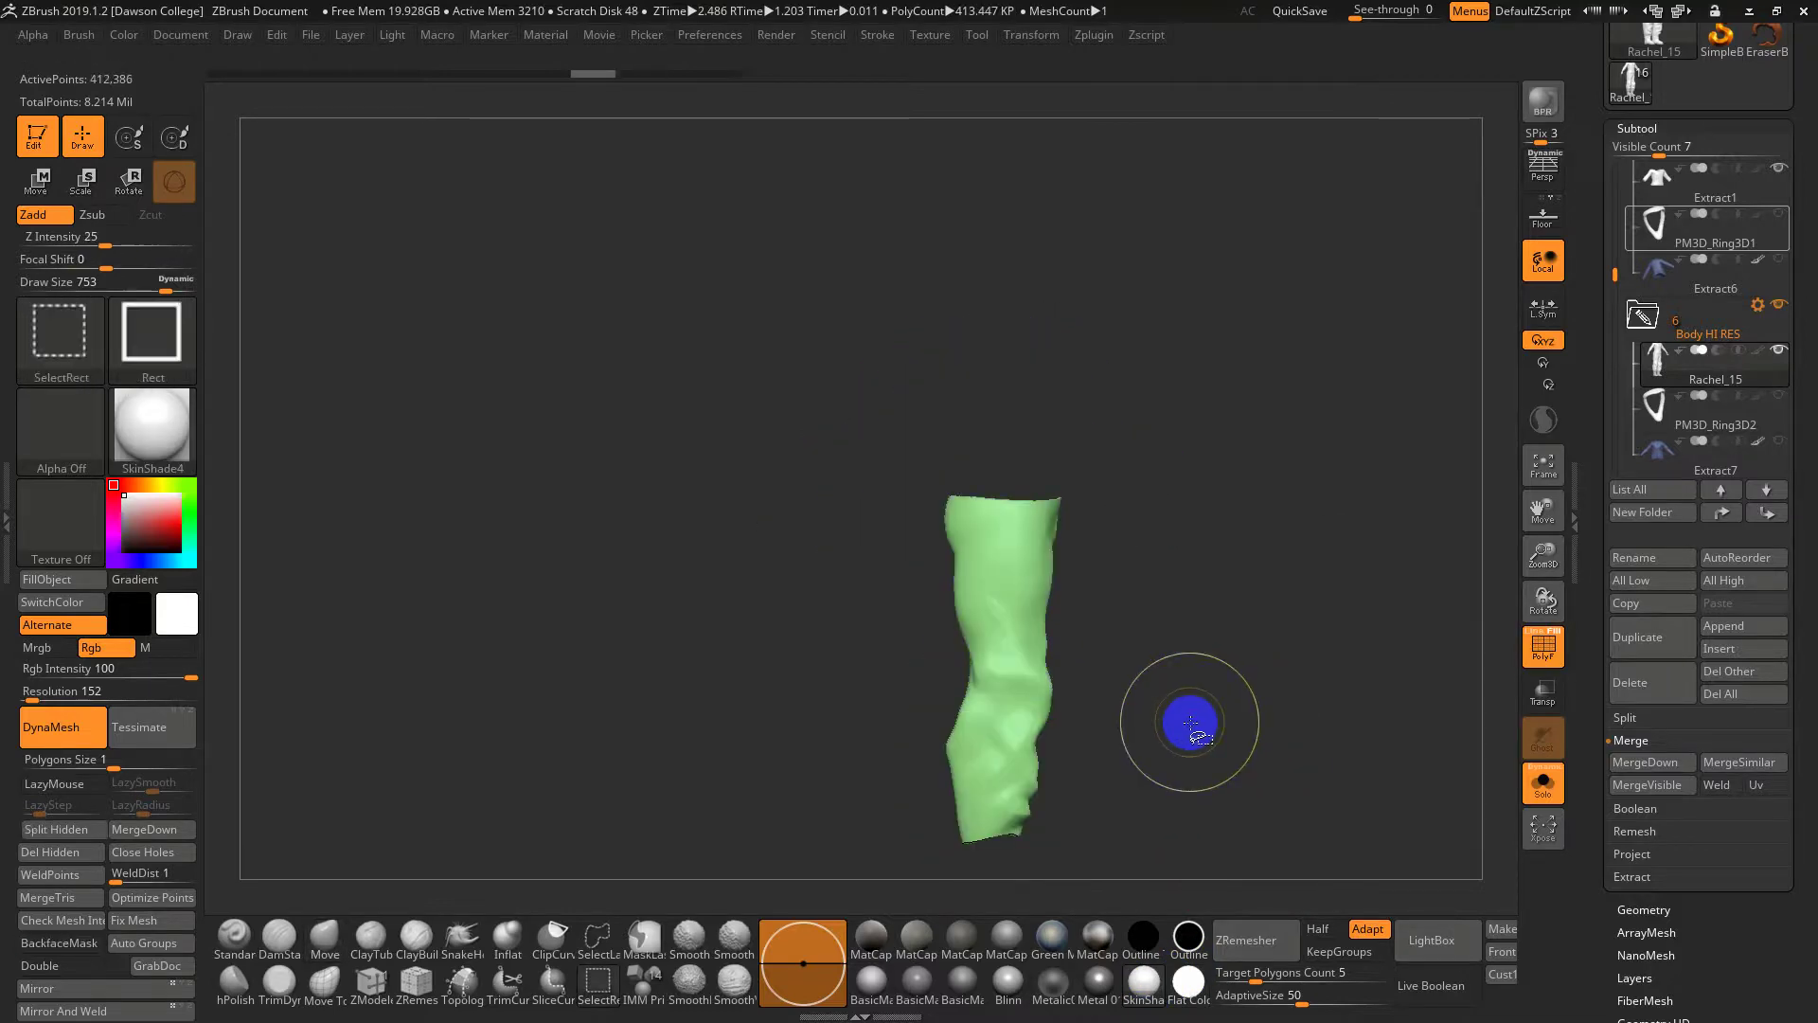
ctrl+shift+click(1184, 723)
ctrl+shift+click(1046, 686)
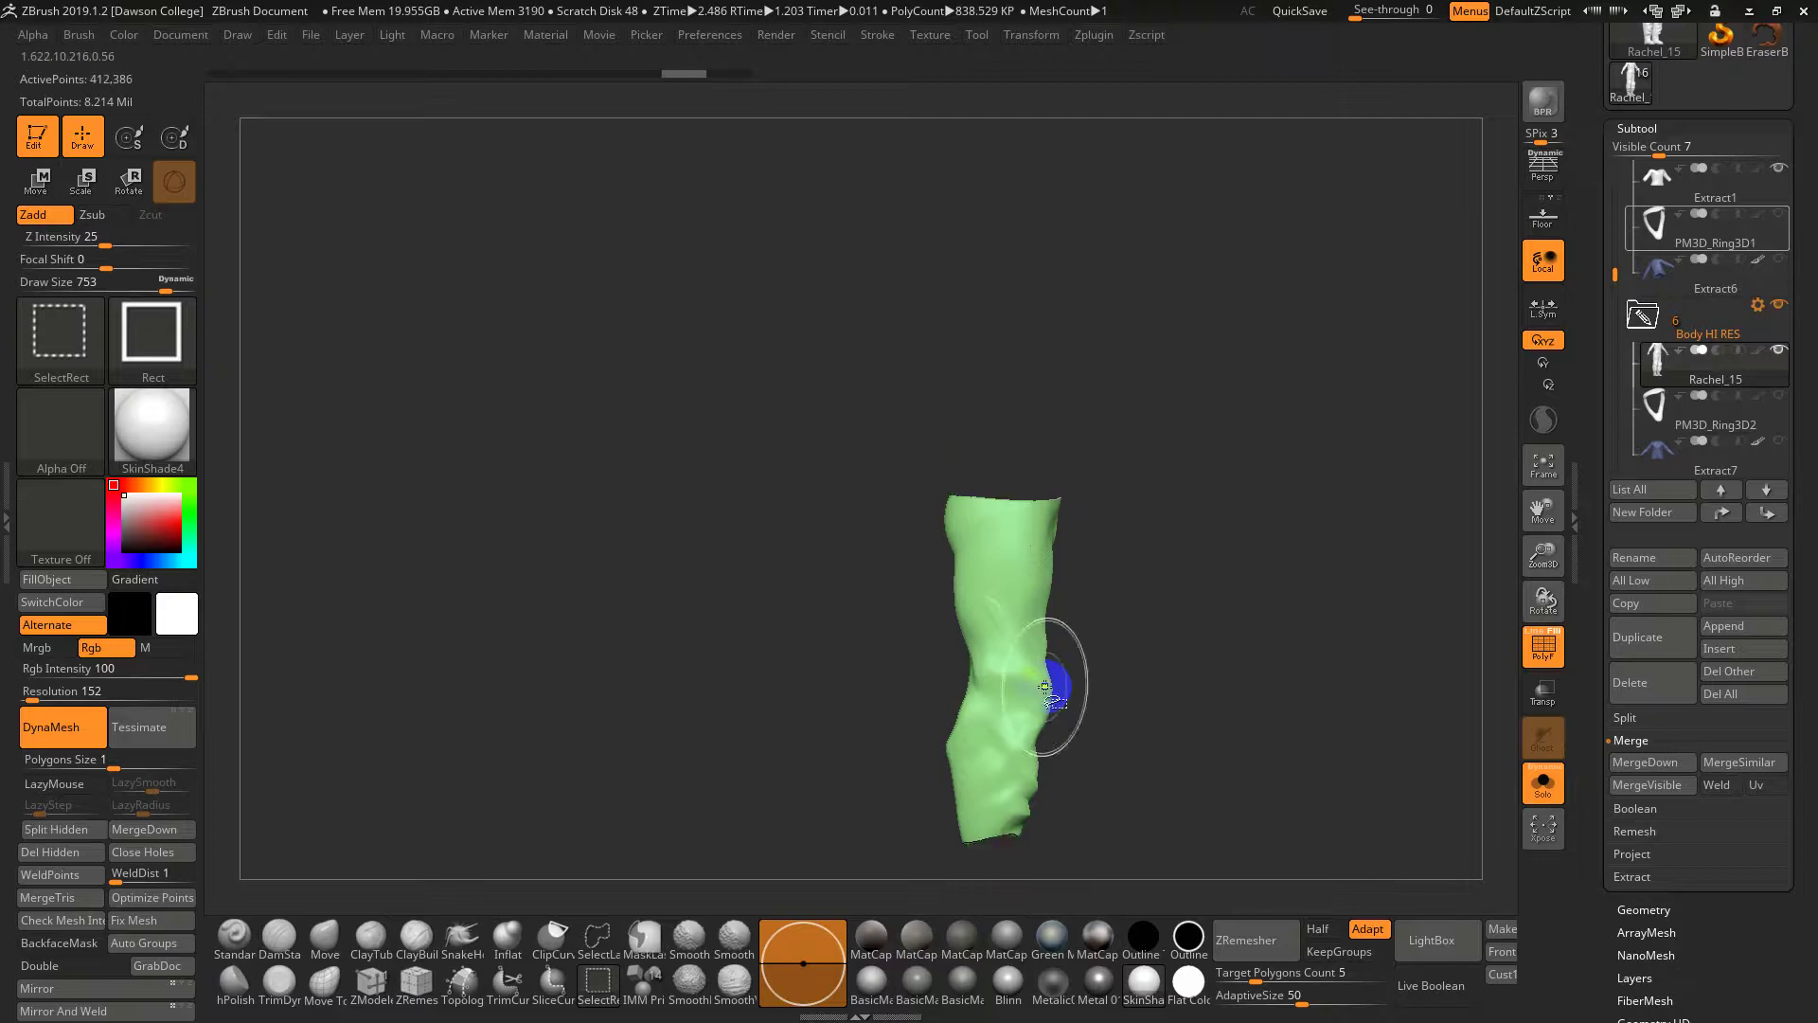
ctrl+shift+drag(1064, 681, 820, 911)
ctrl+shift+click(804, 877)
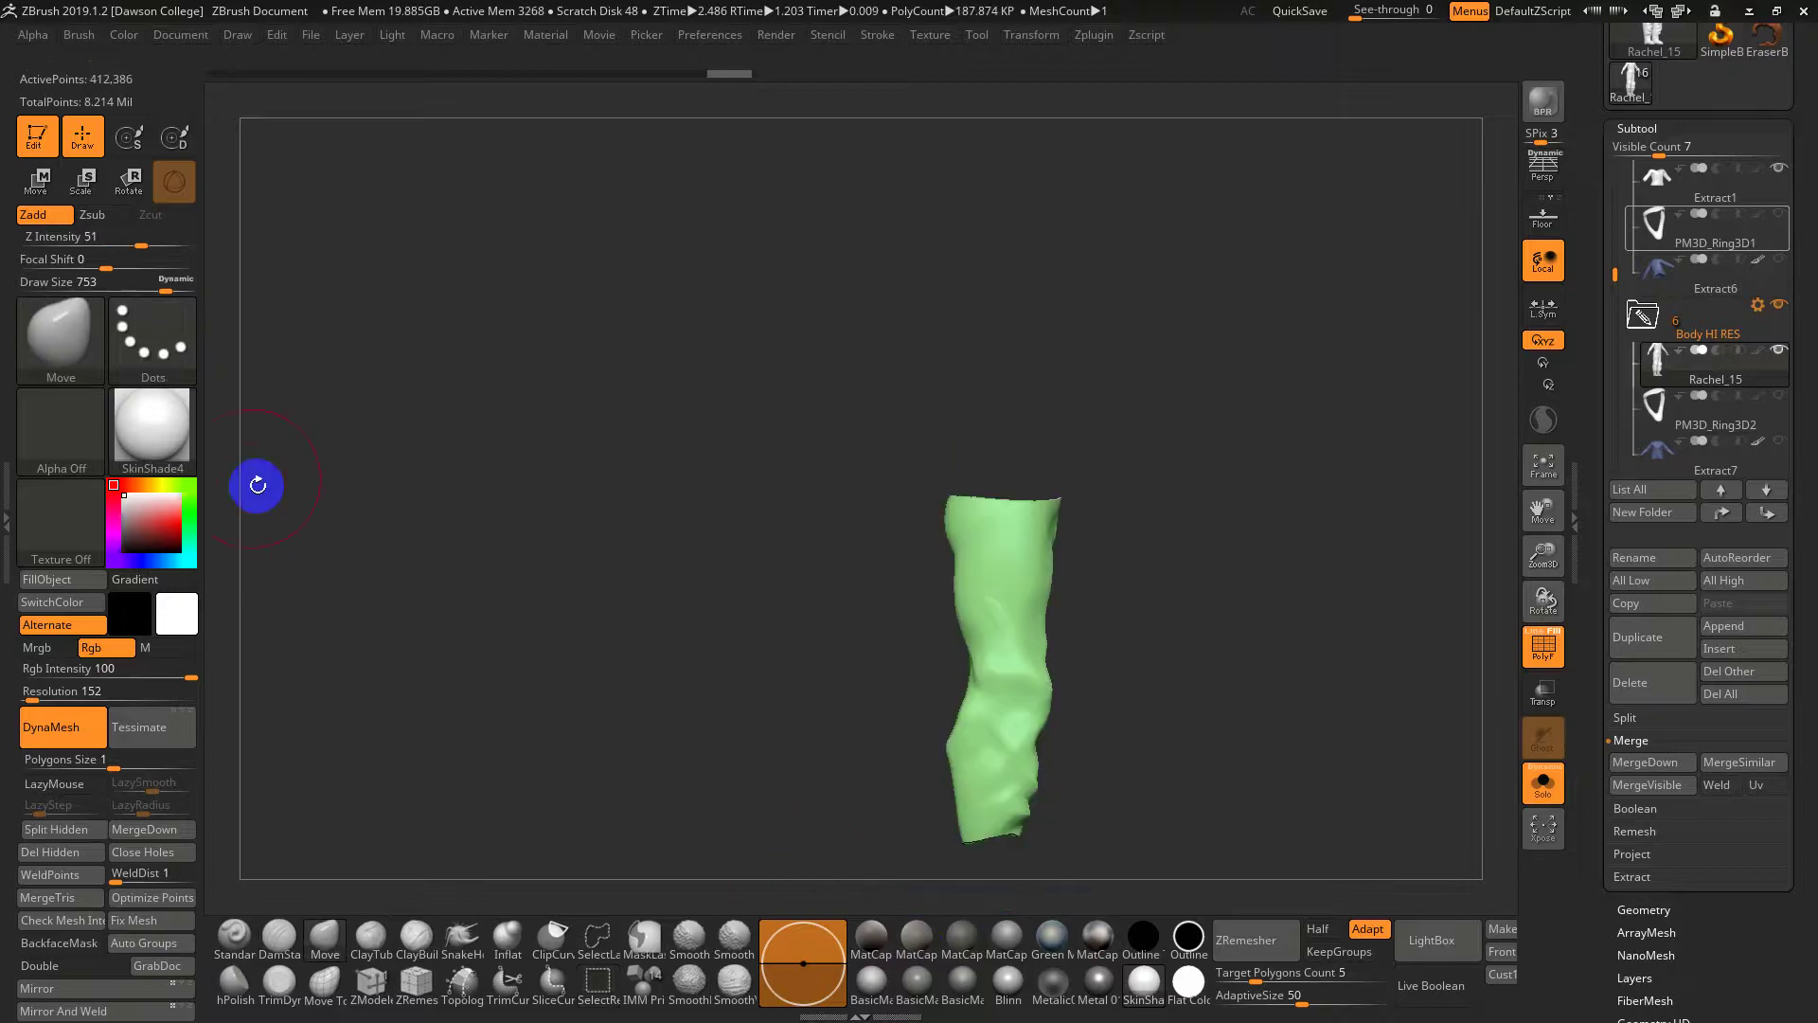
ctrl+shift+click(159, 352)
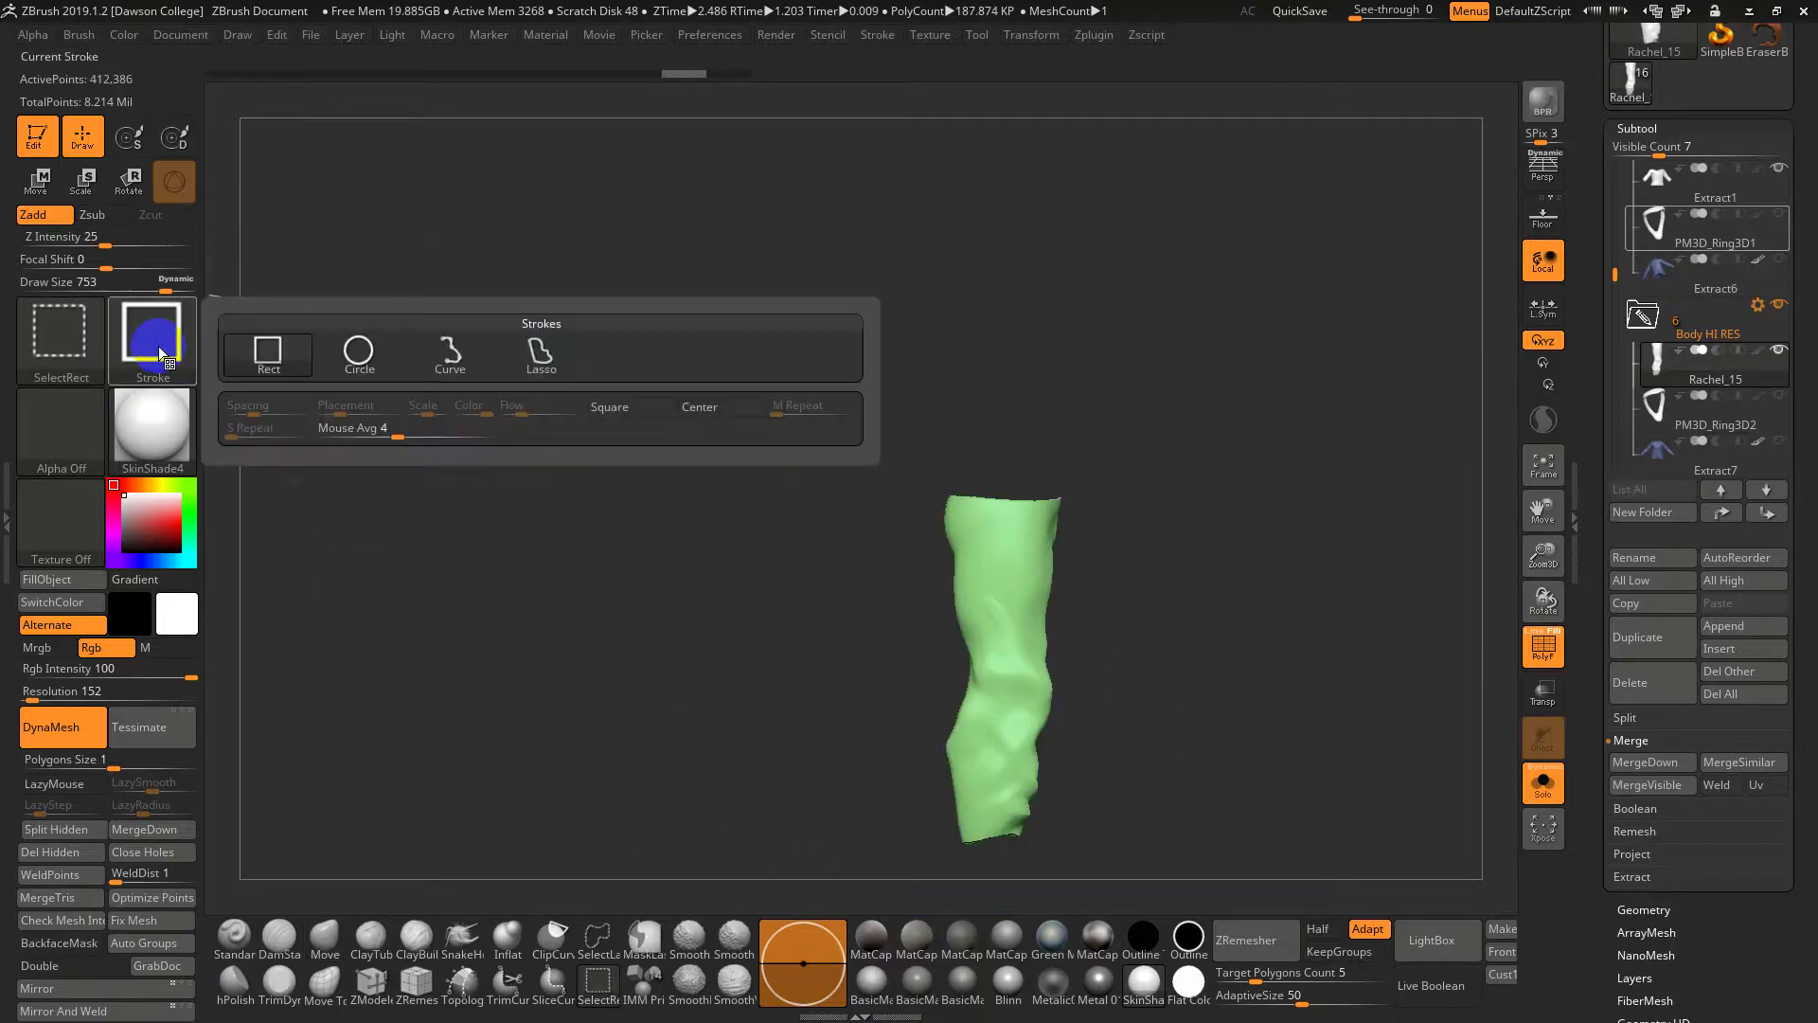
click(531, 368)
mouse_move(1090, 765)
ctrl+shift+mouse_down()
mouse_move(830, 695)
mouse_move(890, 667)
ctrl+shift+mouse_up()
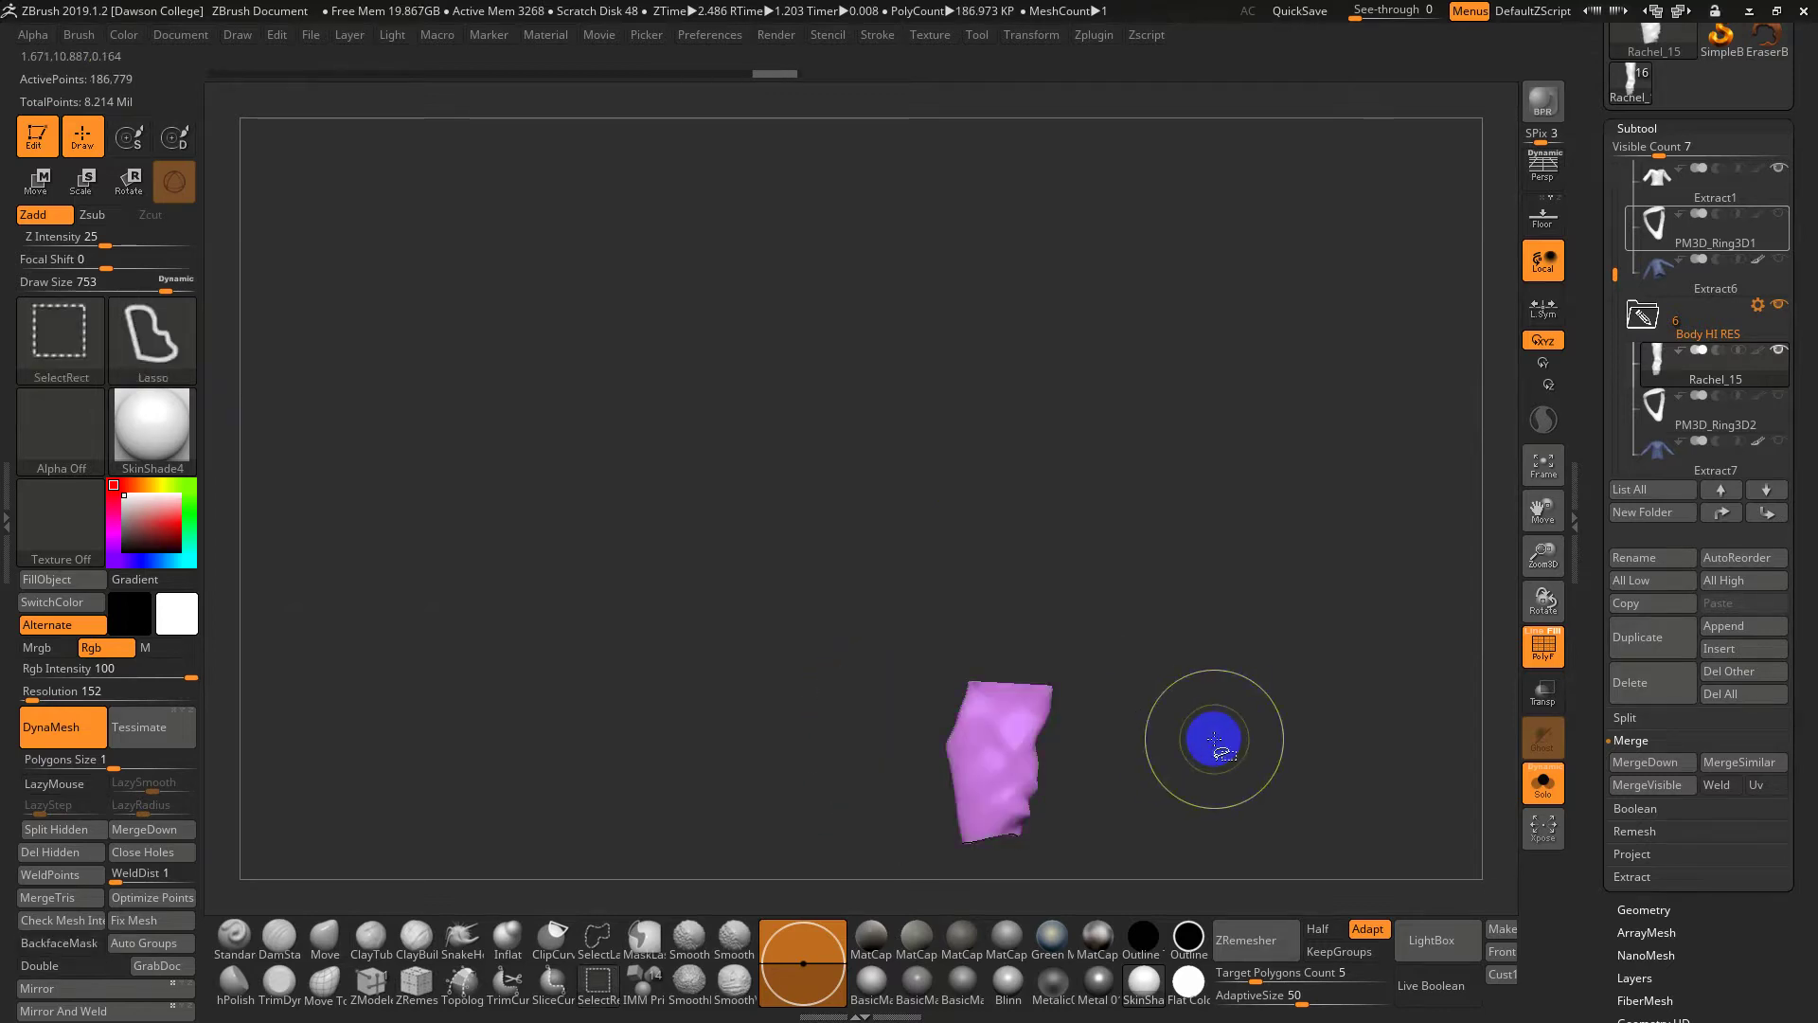
ctrl+shift+click(1231, 748)
drag(1203, 767, 1075, 710)
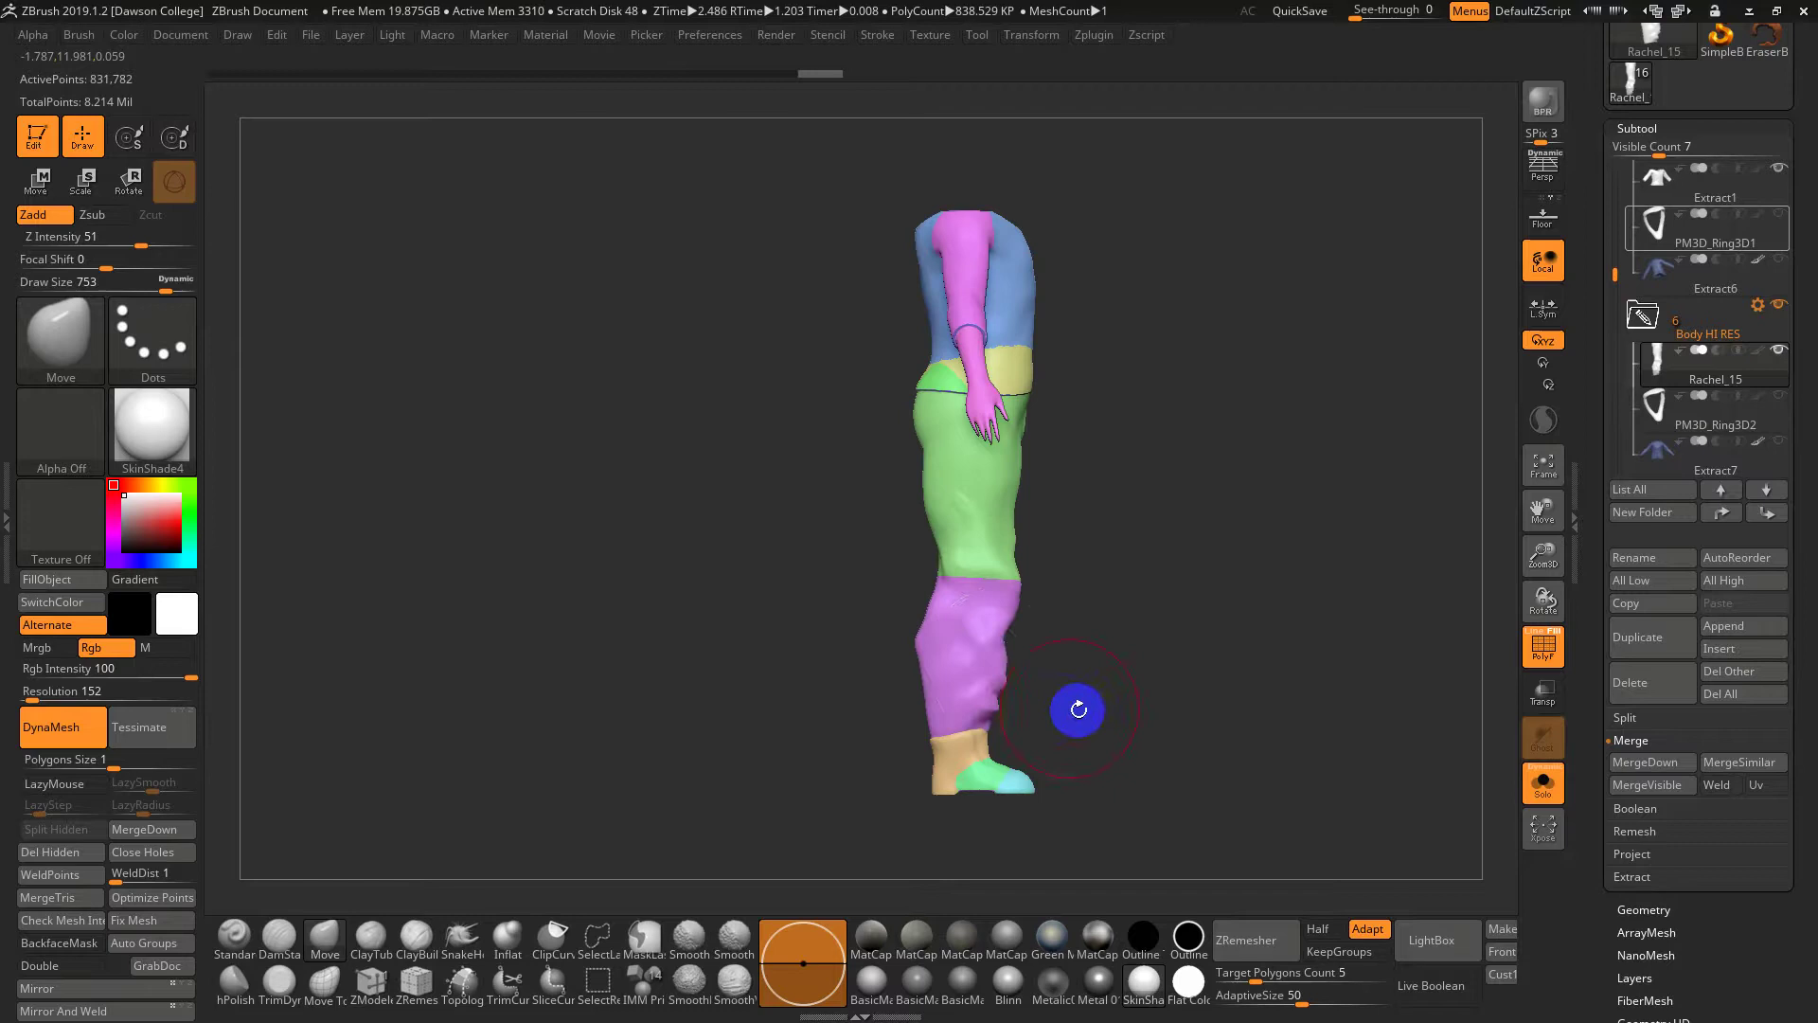
Hide the polygroups of the lower legs, upper trousers, shirt torso and shirt waist, keeping the arms and boots
ctrl+shift+click(980, 658)
ctrl+shift+click(976, 653)
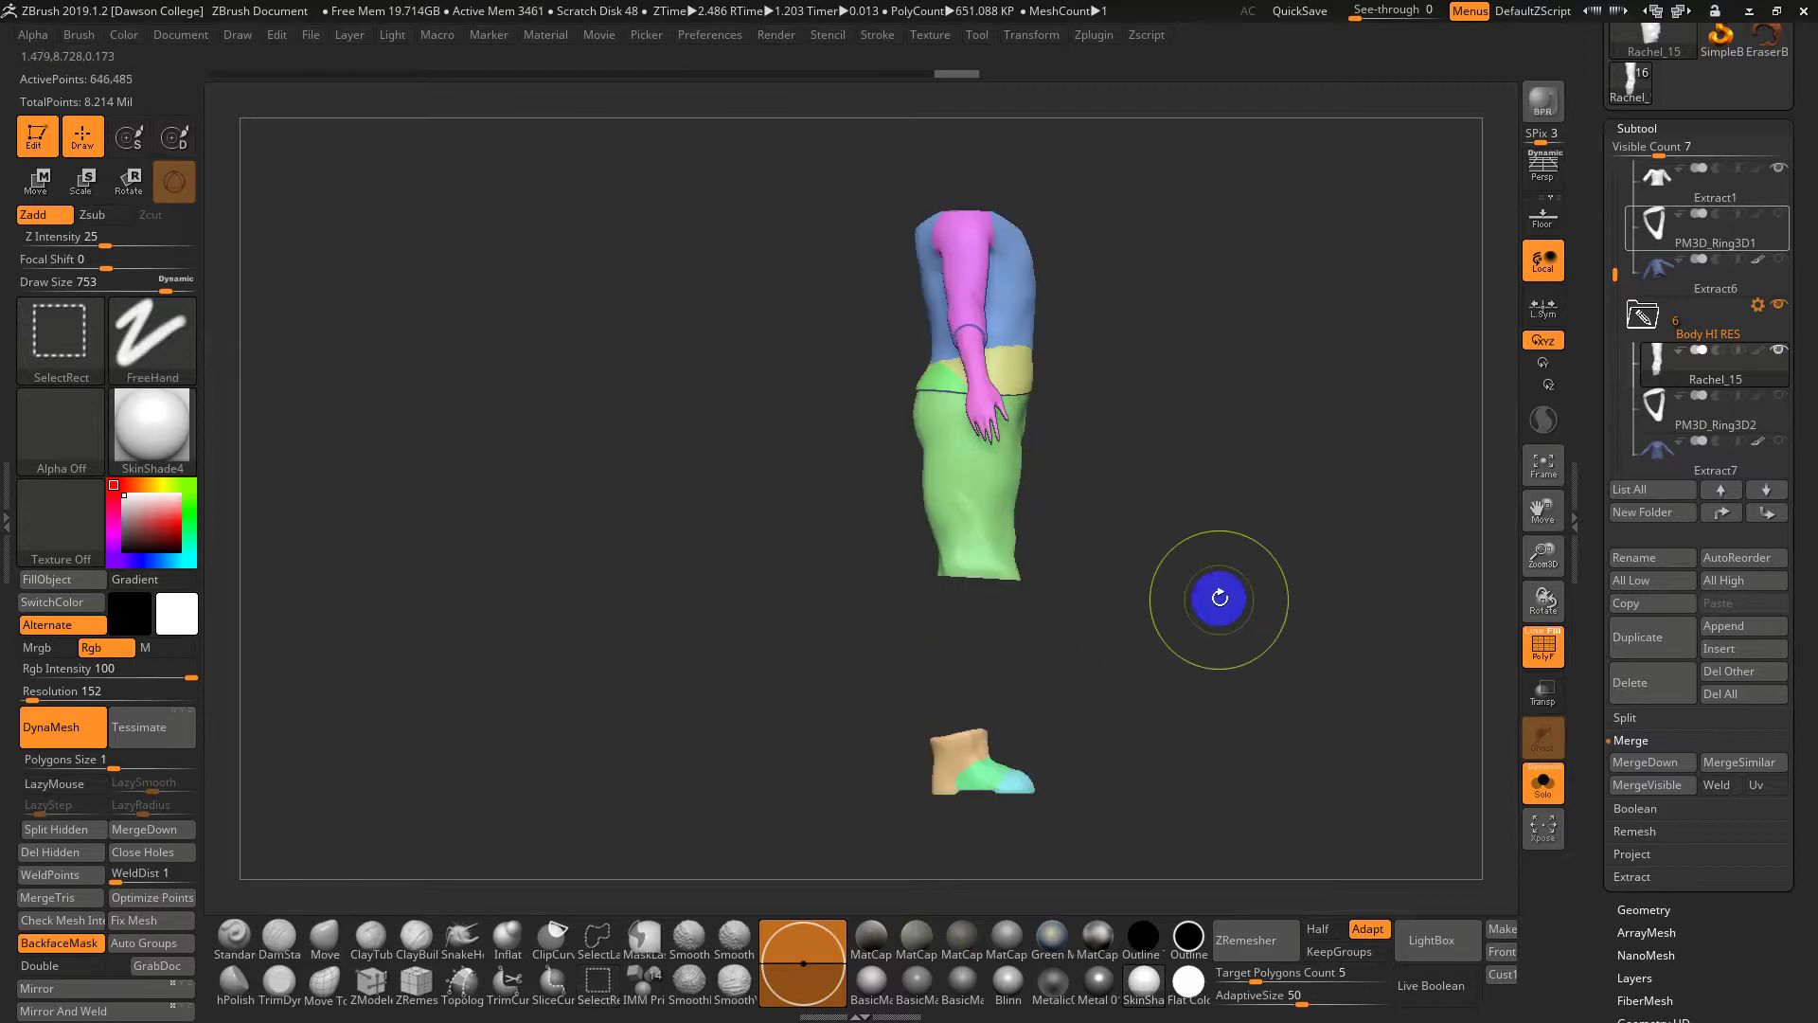
ctrl+shift+click(1039, 441)
ctrl+shift+click(999, 498)
shift+drag(1164, 516, 1065, 338)
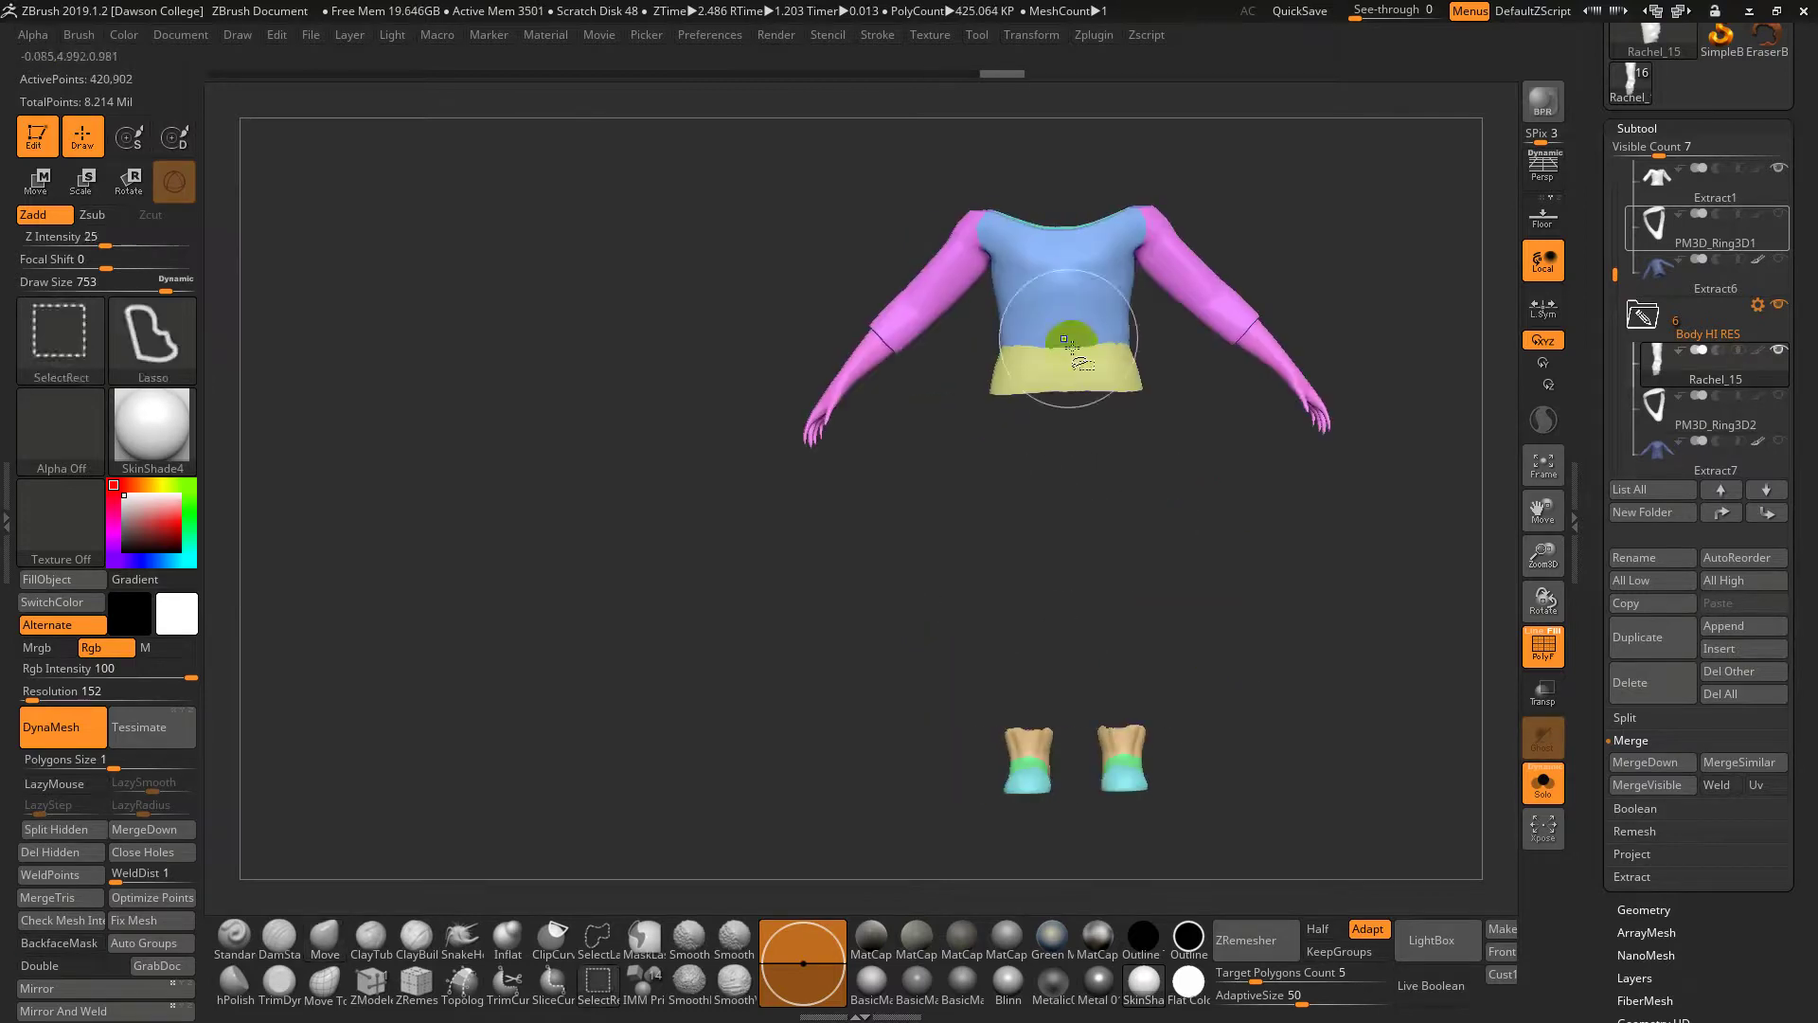
alt+drag(1148, 530, 1035, 637)
ctrl+alt+shift+drag(961, 291, 887, 708)
ctrl+shift+click(984, 357)
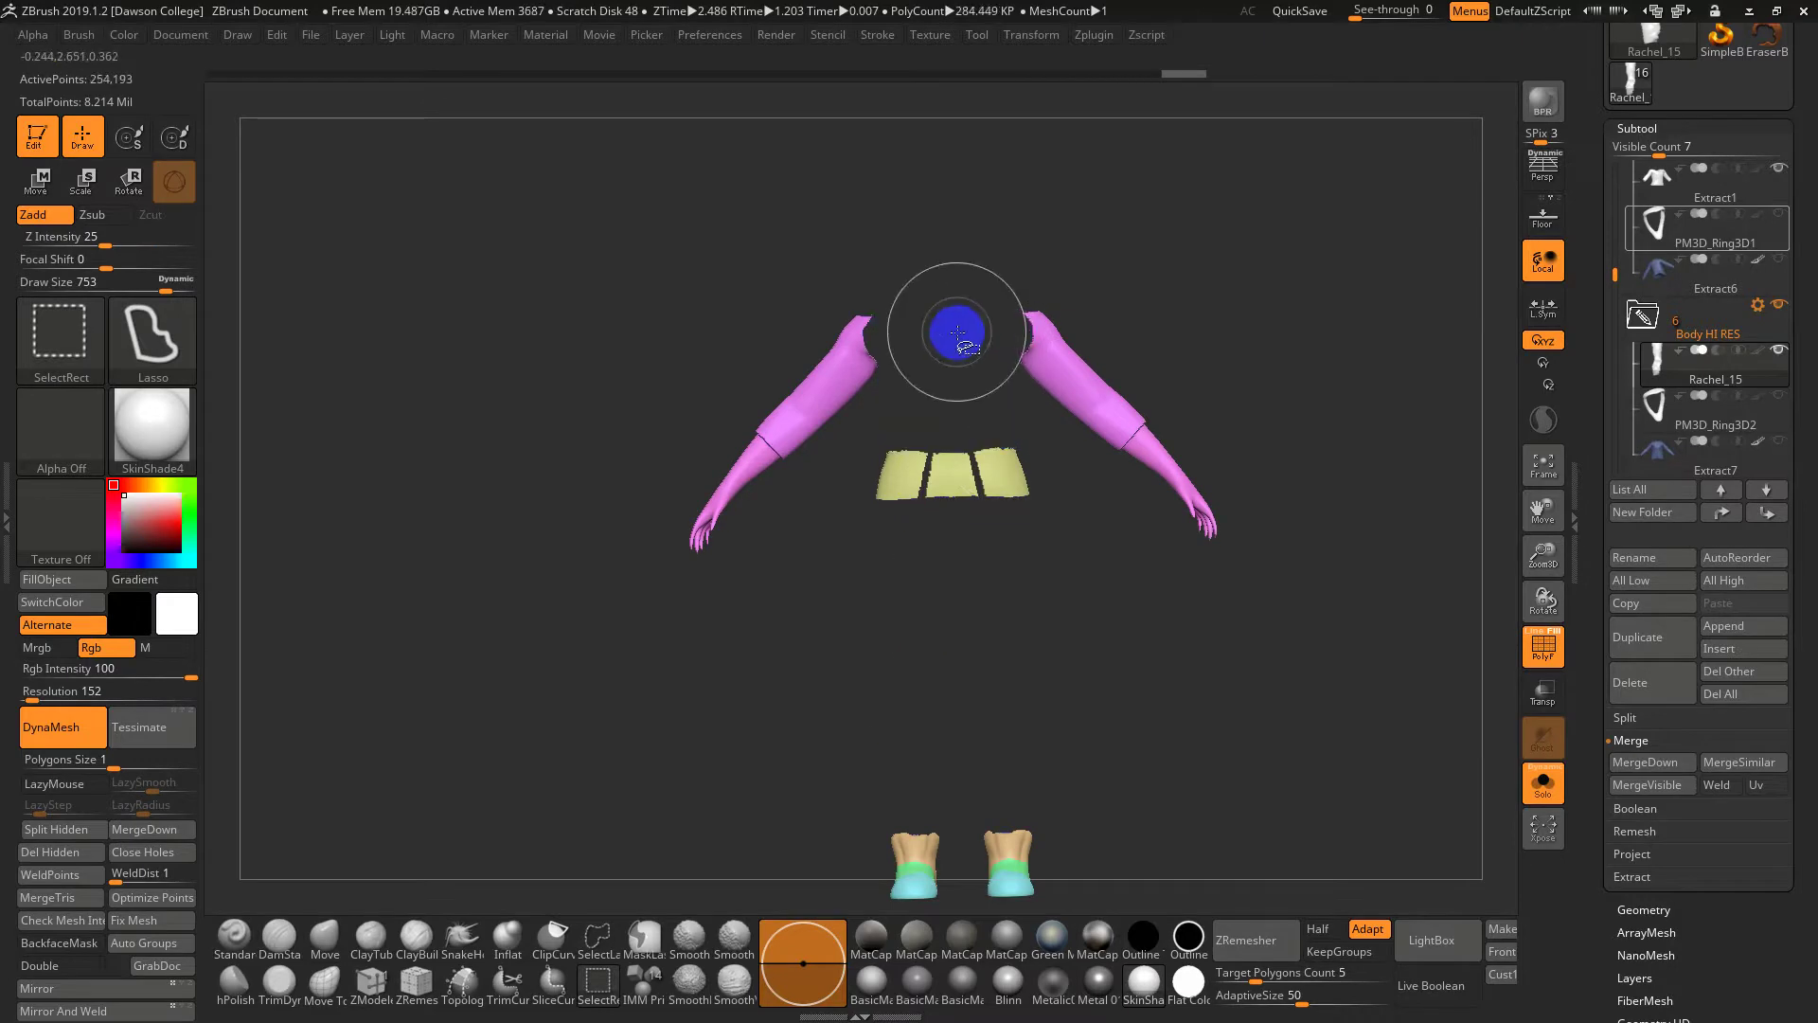
ctrl+shift+click(956, 477)
Isolate both boots and combine their parts into a single polygroup
drag(942, 475, 1078, 651)
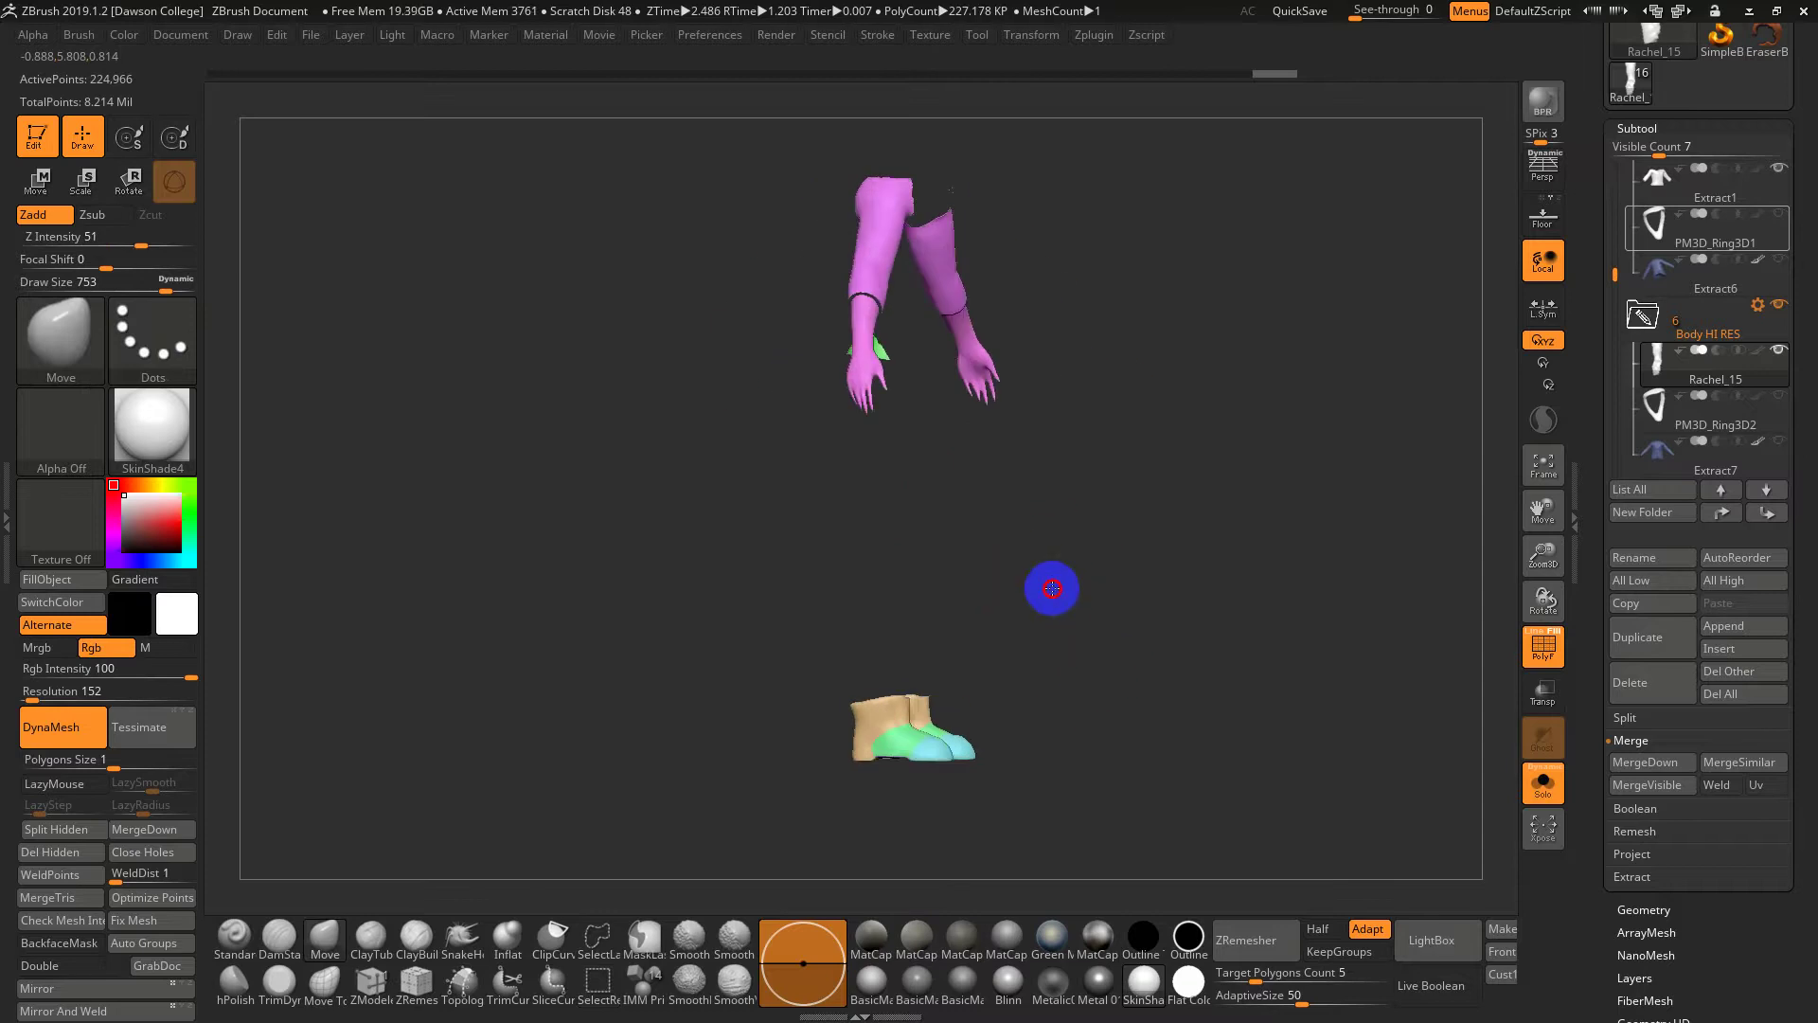
mouse_move(1052, 588)
mouse_down()
mouse_move(1225, 195)
mouse_move(668, 620)
mouse_up()
mouse_move(1230, 678)
mouse_down()
mouse_move(1135, 548)
mouse_move(1149, 629)
mouse_move(1210, 507)
mouse_move(1213, 629)
mouse_move(1227, 611)
mouse_move(1202, 215)
mouse_up()
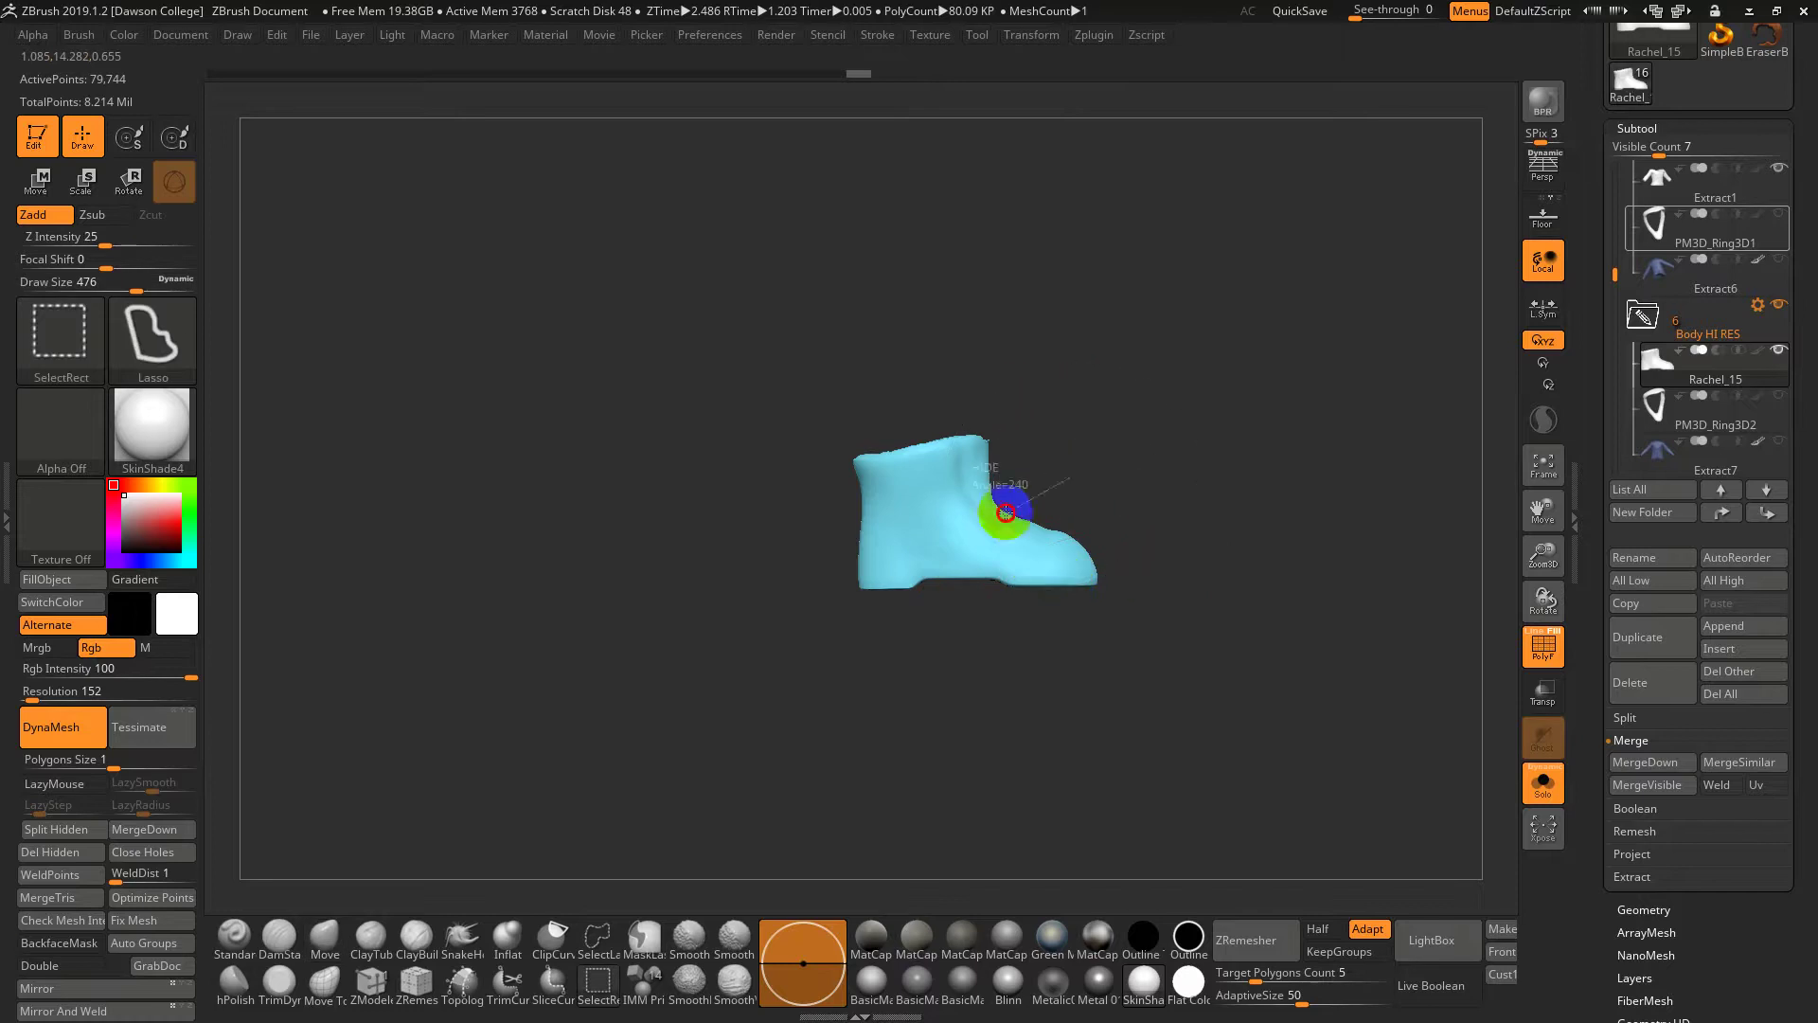
Give the toe area of the boots its own polygroup with a lasso selection, and show the whole body from the front
mouse_move(1006, 513)
ctrl+shift+mouse_down()
mouse_move(1043, 670)
mouse_move(1099, 700)
ctrl+shift+mouse_up()
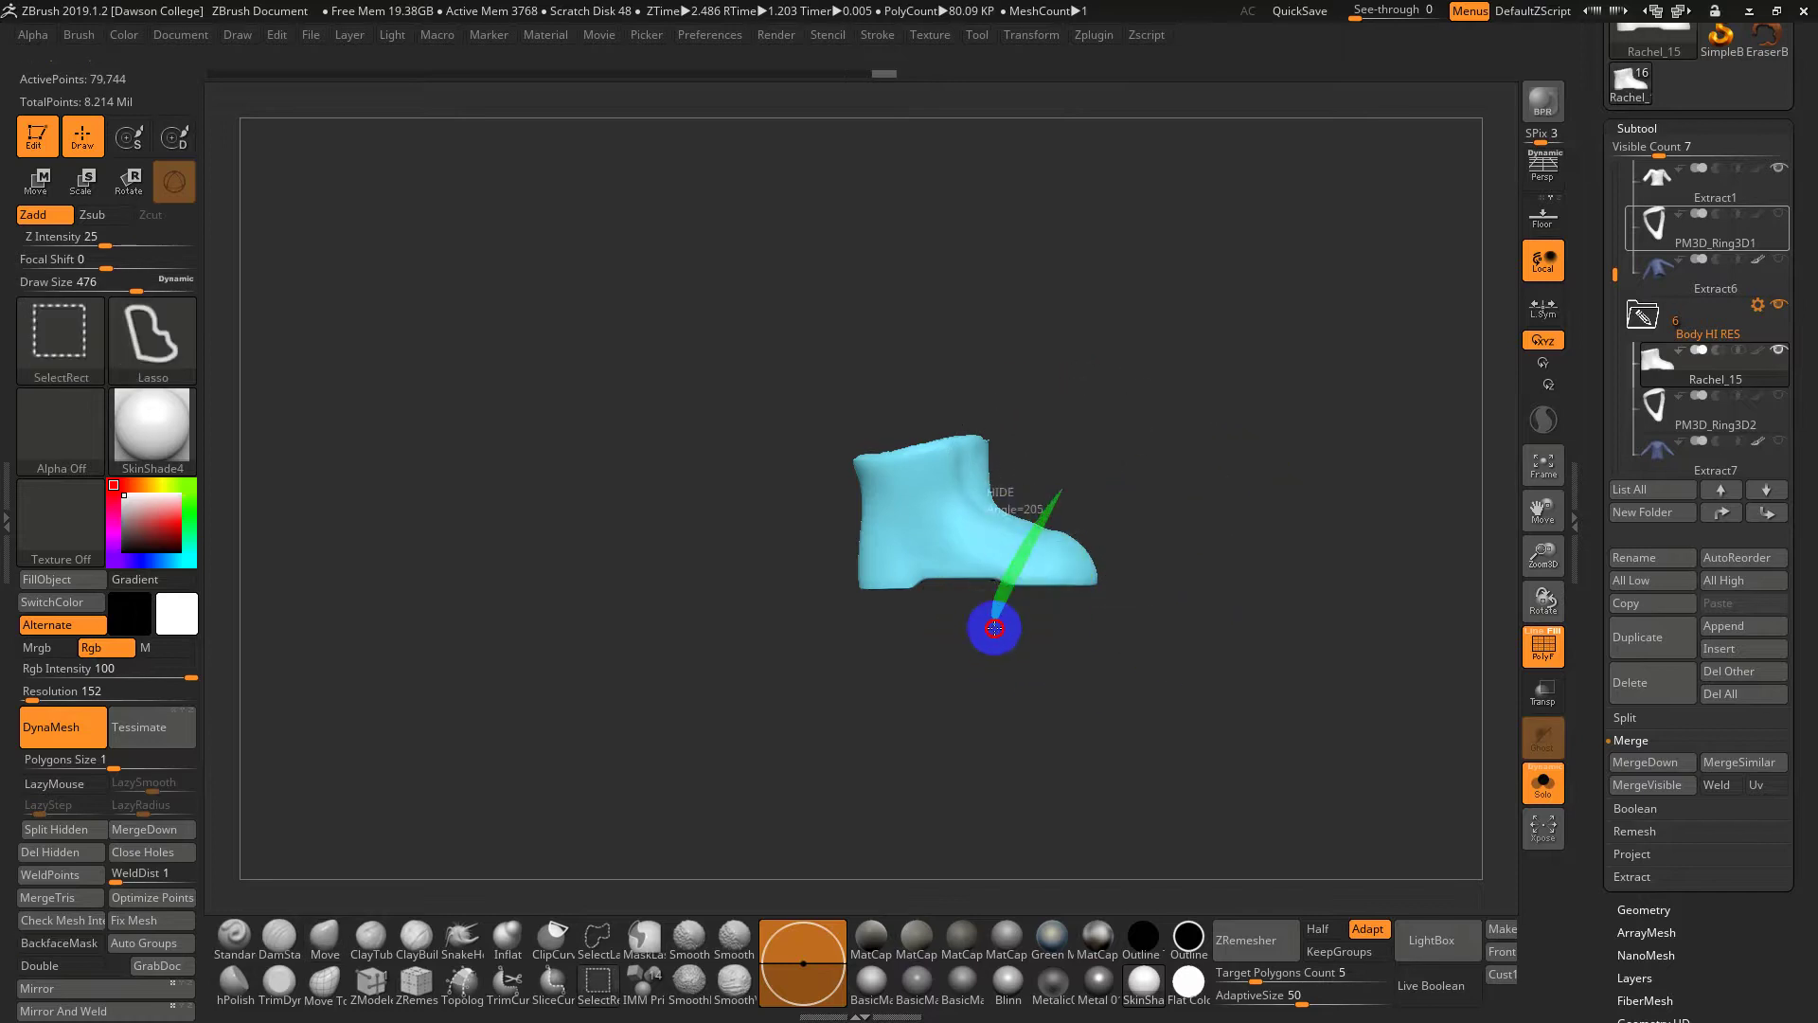
mouse_move(994, 628)
ctrl+shift+mouse_down()
mouse_move(1209, 609)
mouse_move(1254, 628)
ctrl+shift+mouse_up()
ctrl+shift+click(1256, 639)
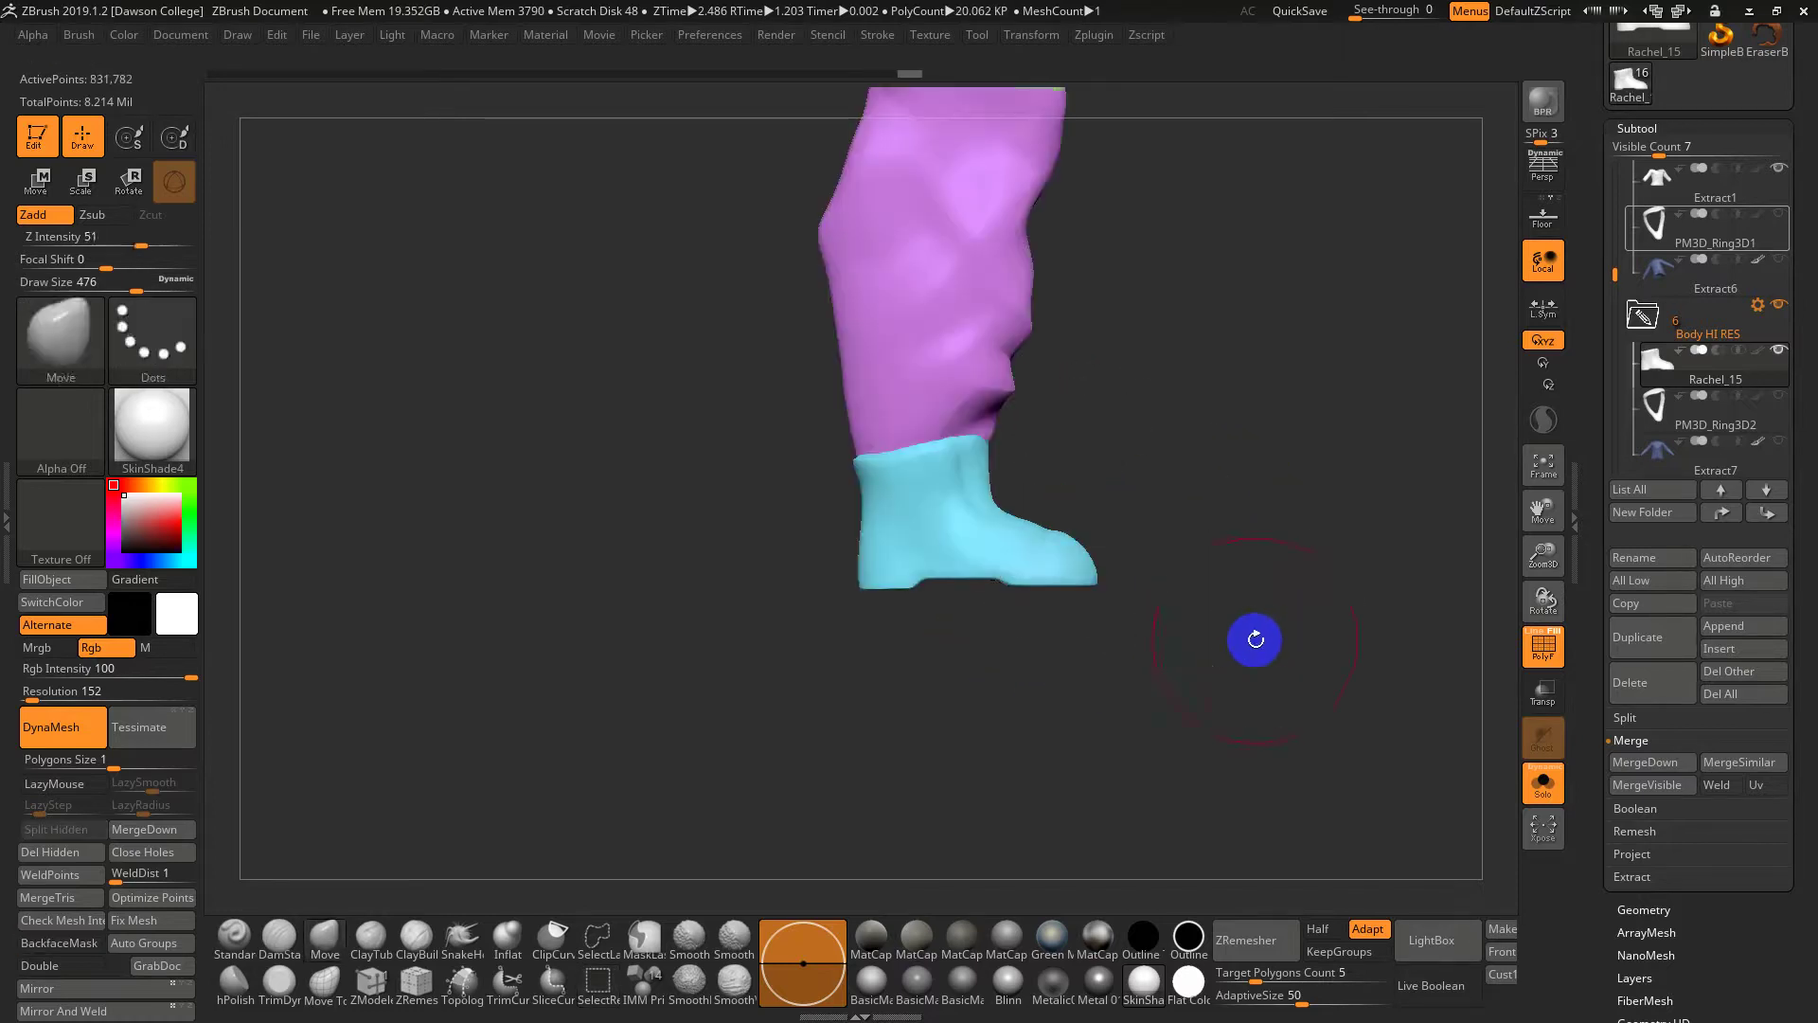
key(ctrl+z)
ctrl+shift+click(1255, 639)
shift+drag(1254, 635, 1090, 665)
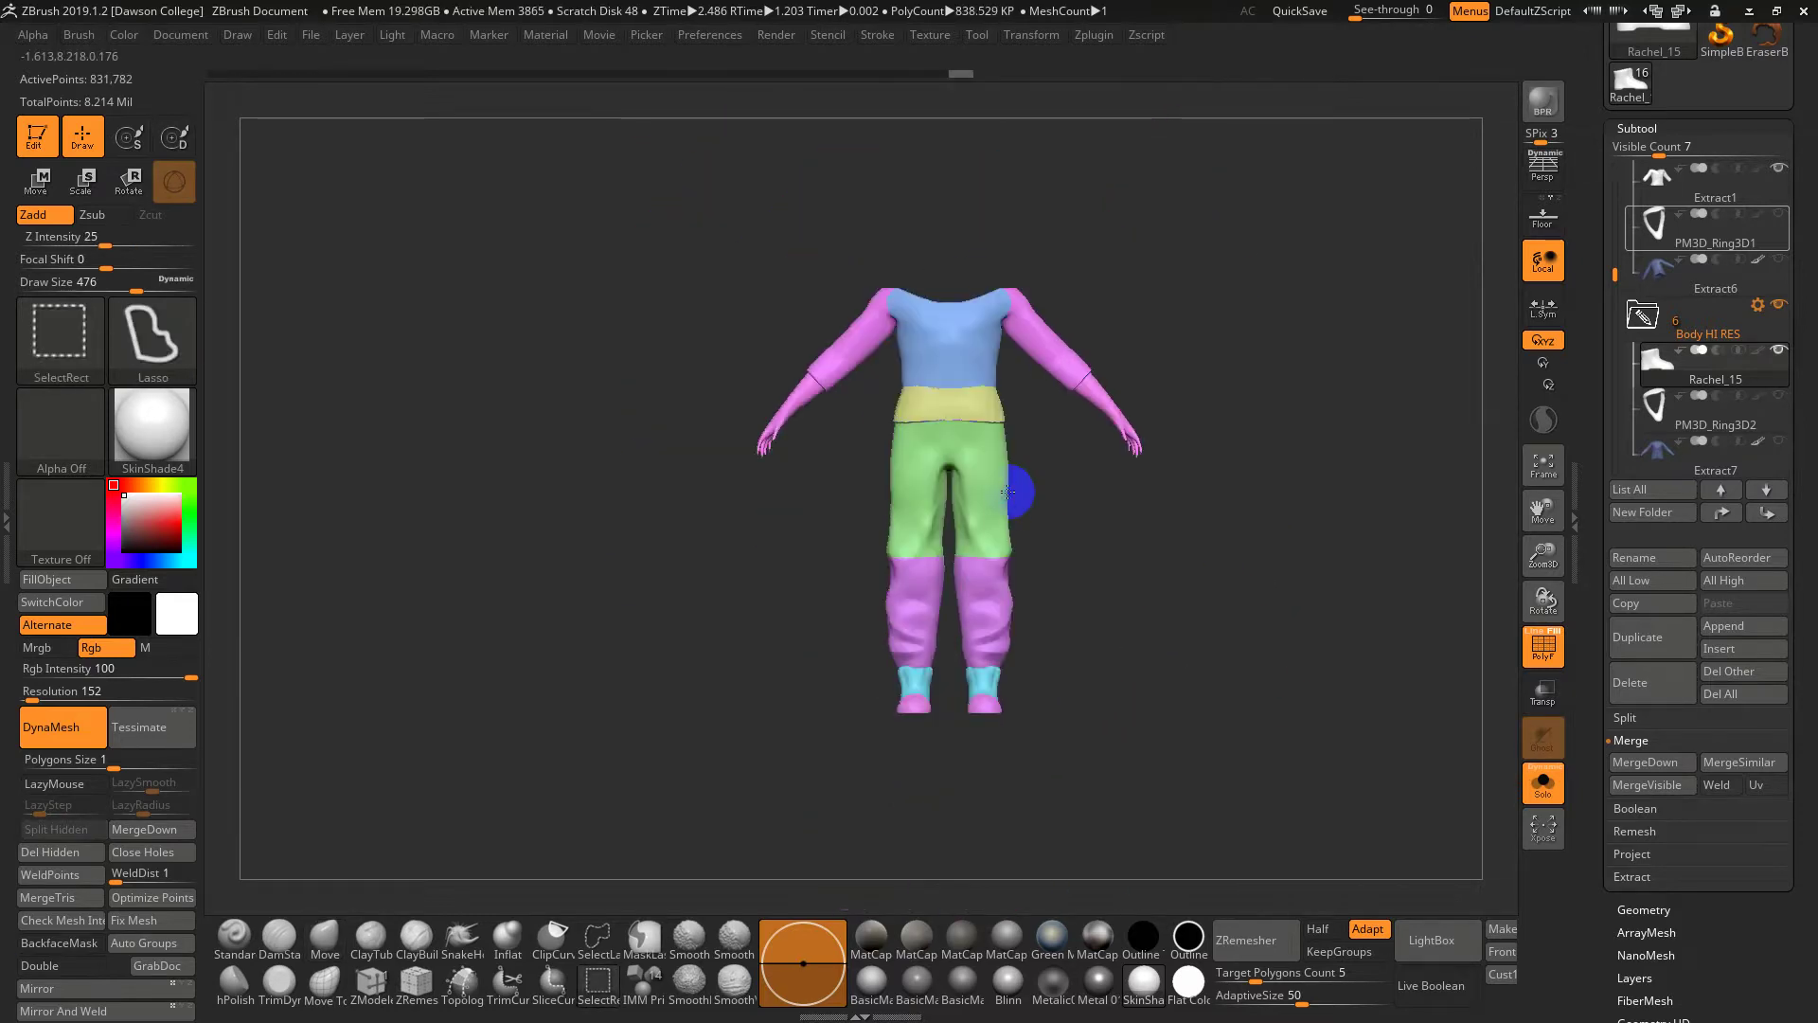
Hide the upper trousers, lower legs, boots and toe polygroups so that just the shirt and hands remain
ctrl+shift+click(995, 526)
ctrl+shift+click(1008, 641)
ctrl+alt+shift+click(1006, 641)
ctrl+alt+shift+click(985, 684)
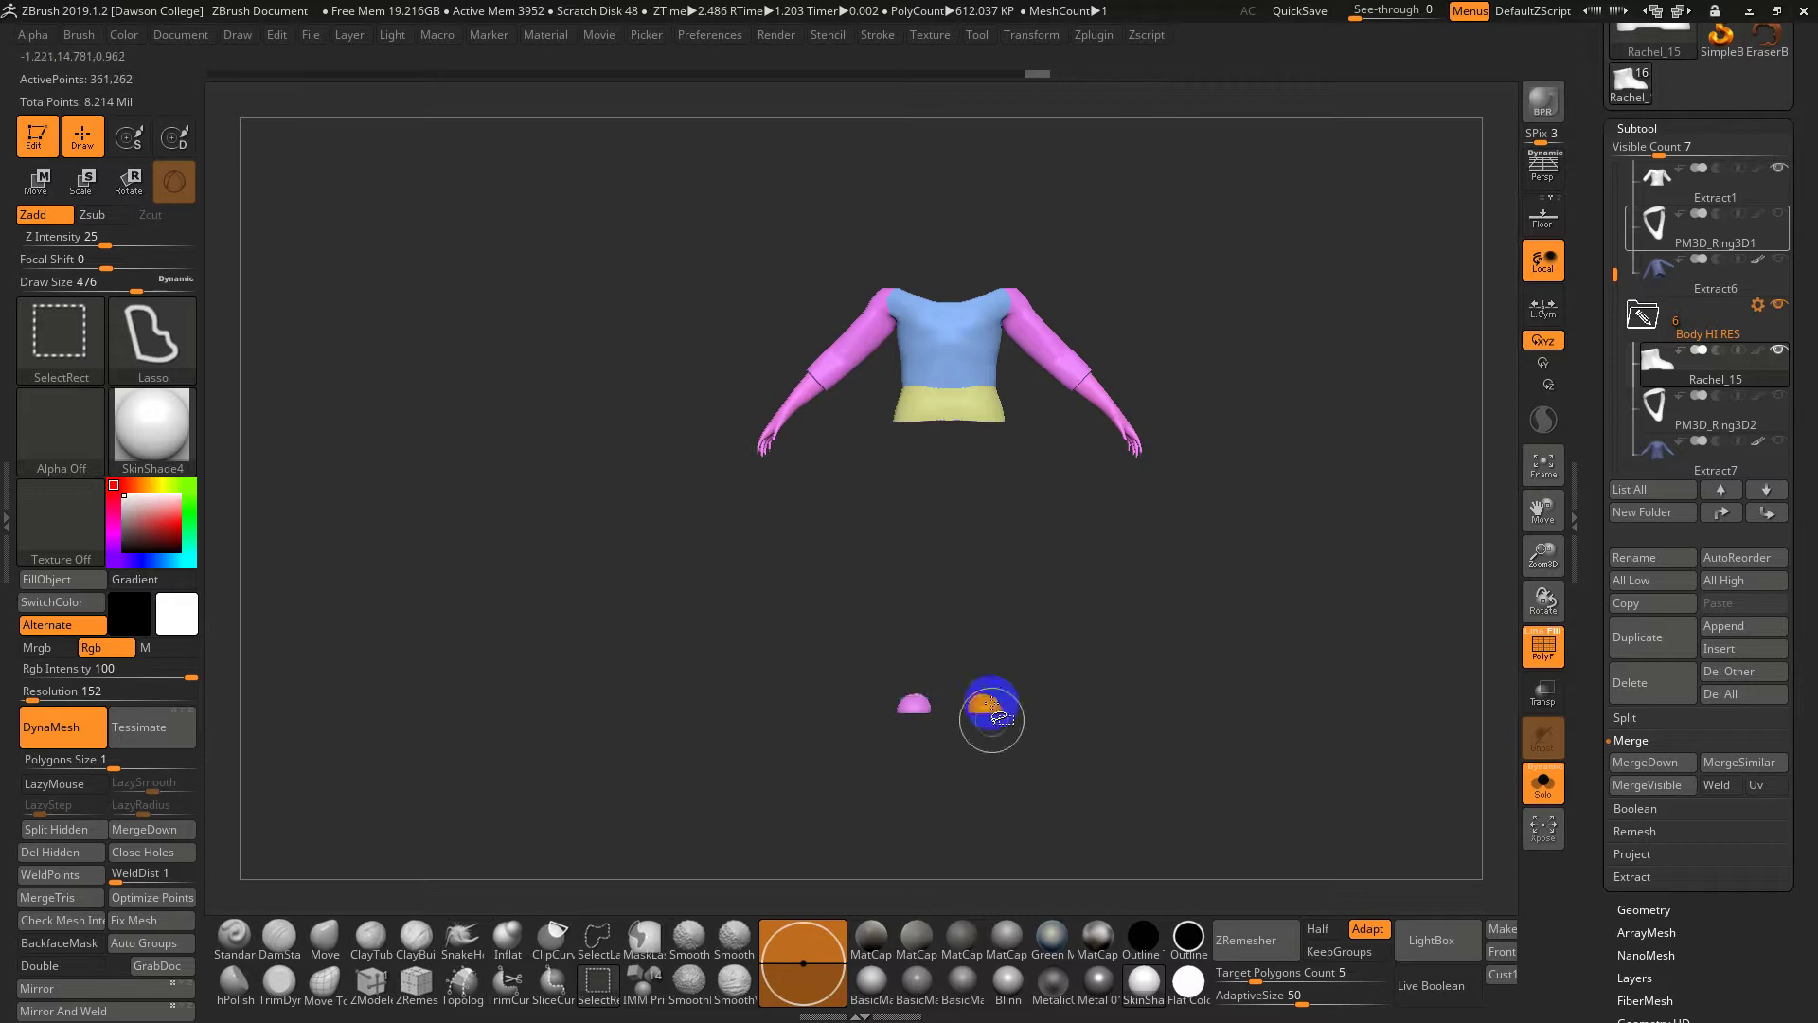
ctrl+alt+shift+click(985, 709)
mouse_move(1130, 715)
mouse_down()
mouse_move(1096, 751)
mouse_move(1206, 691)
mouse_move(1146, 778)
mouse_move(971, 597)
mouse_up()
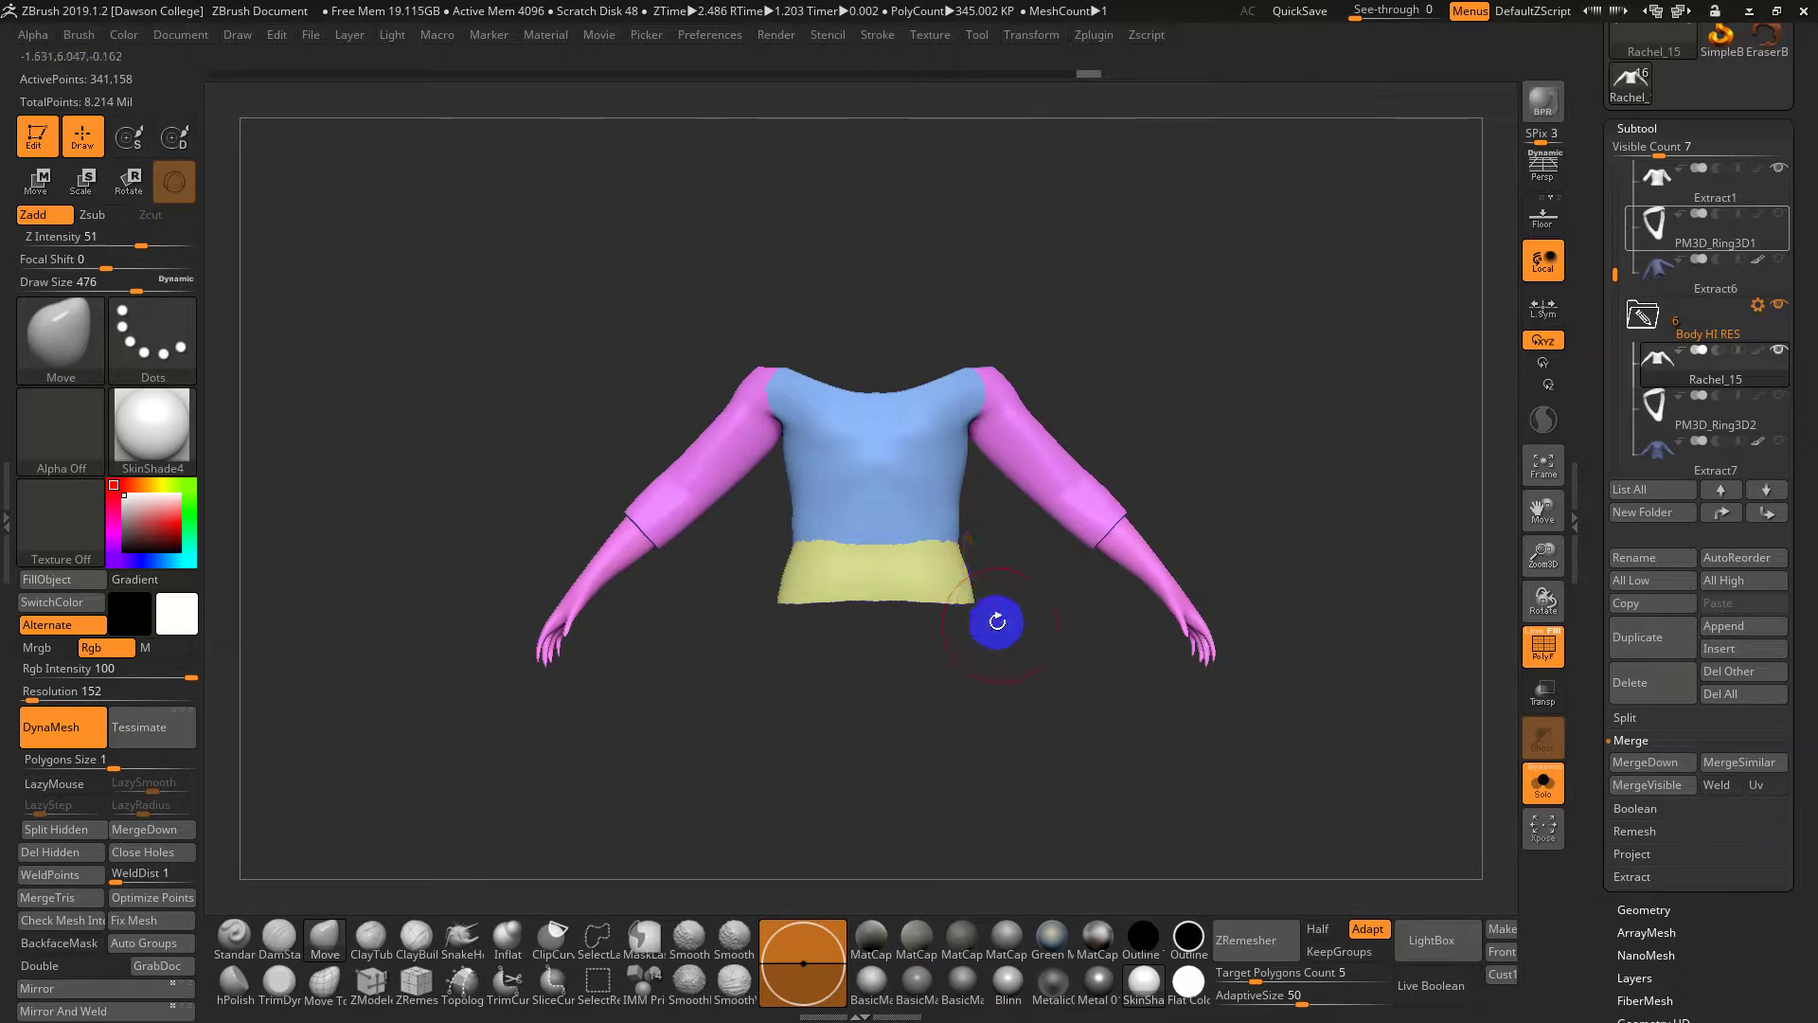
key(ctrl+shift)
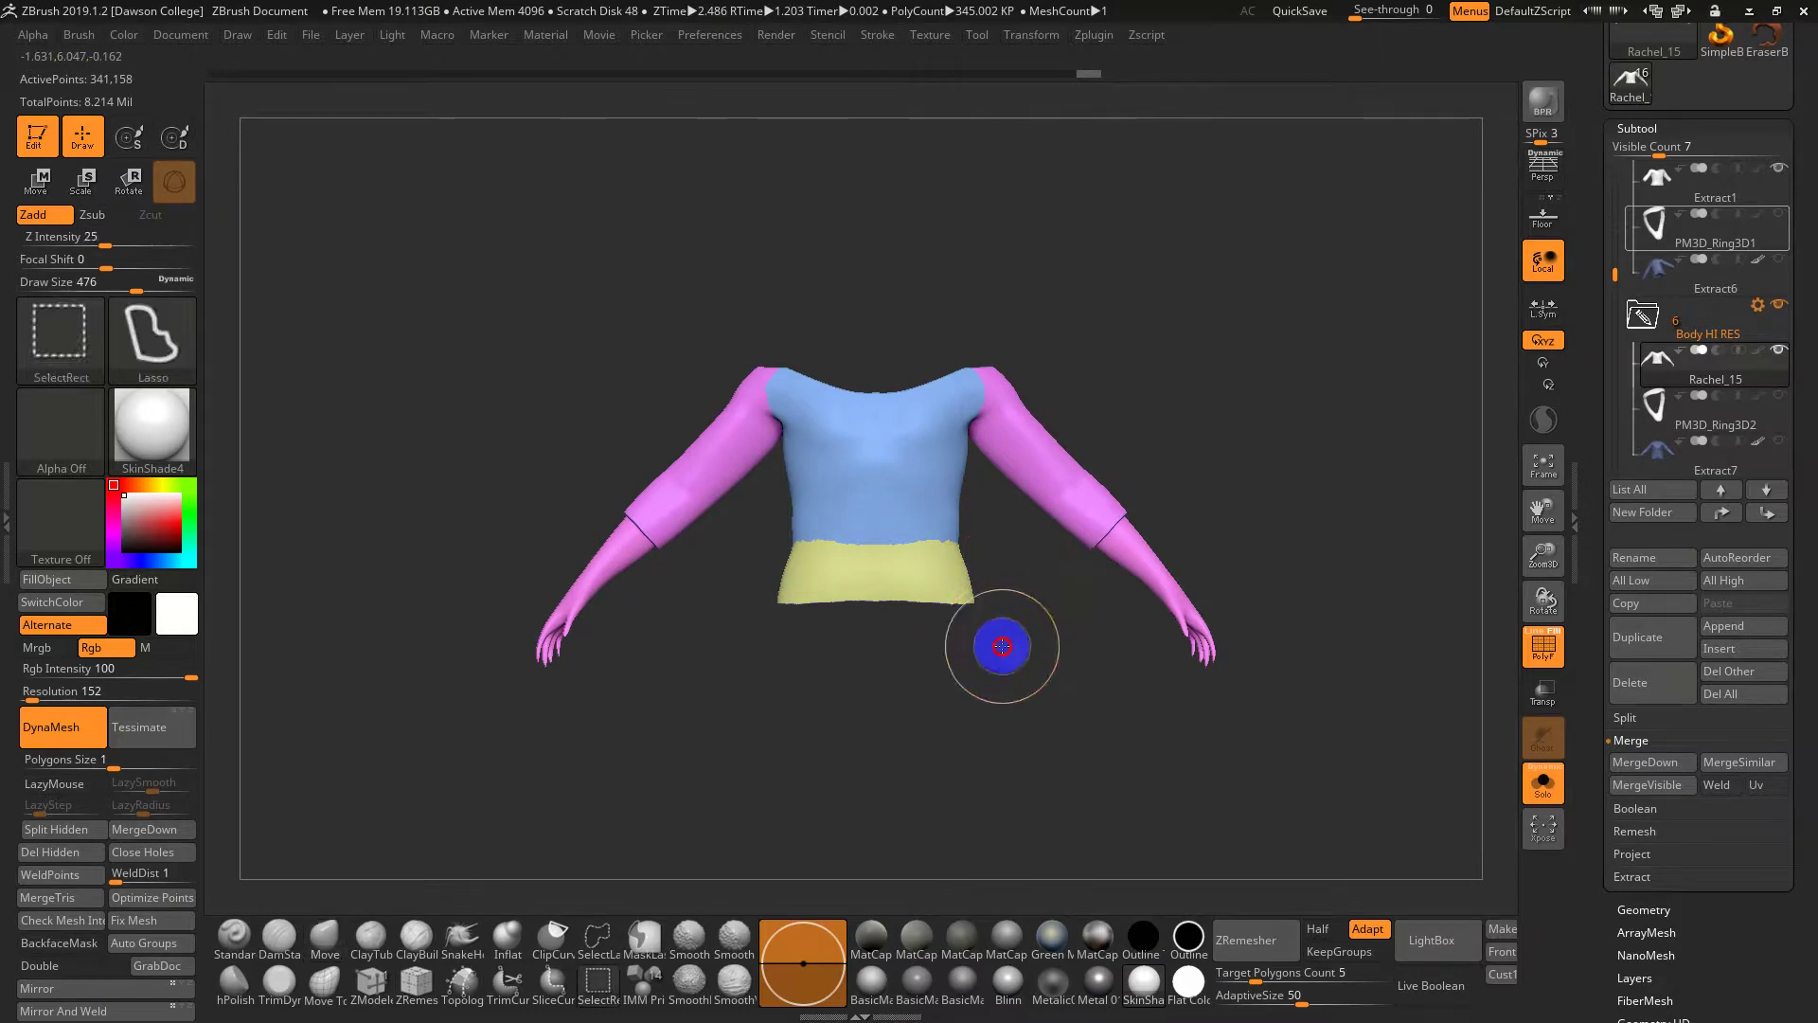
ctrl+shift+click(1001, 646)
key(ctrl+z)
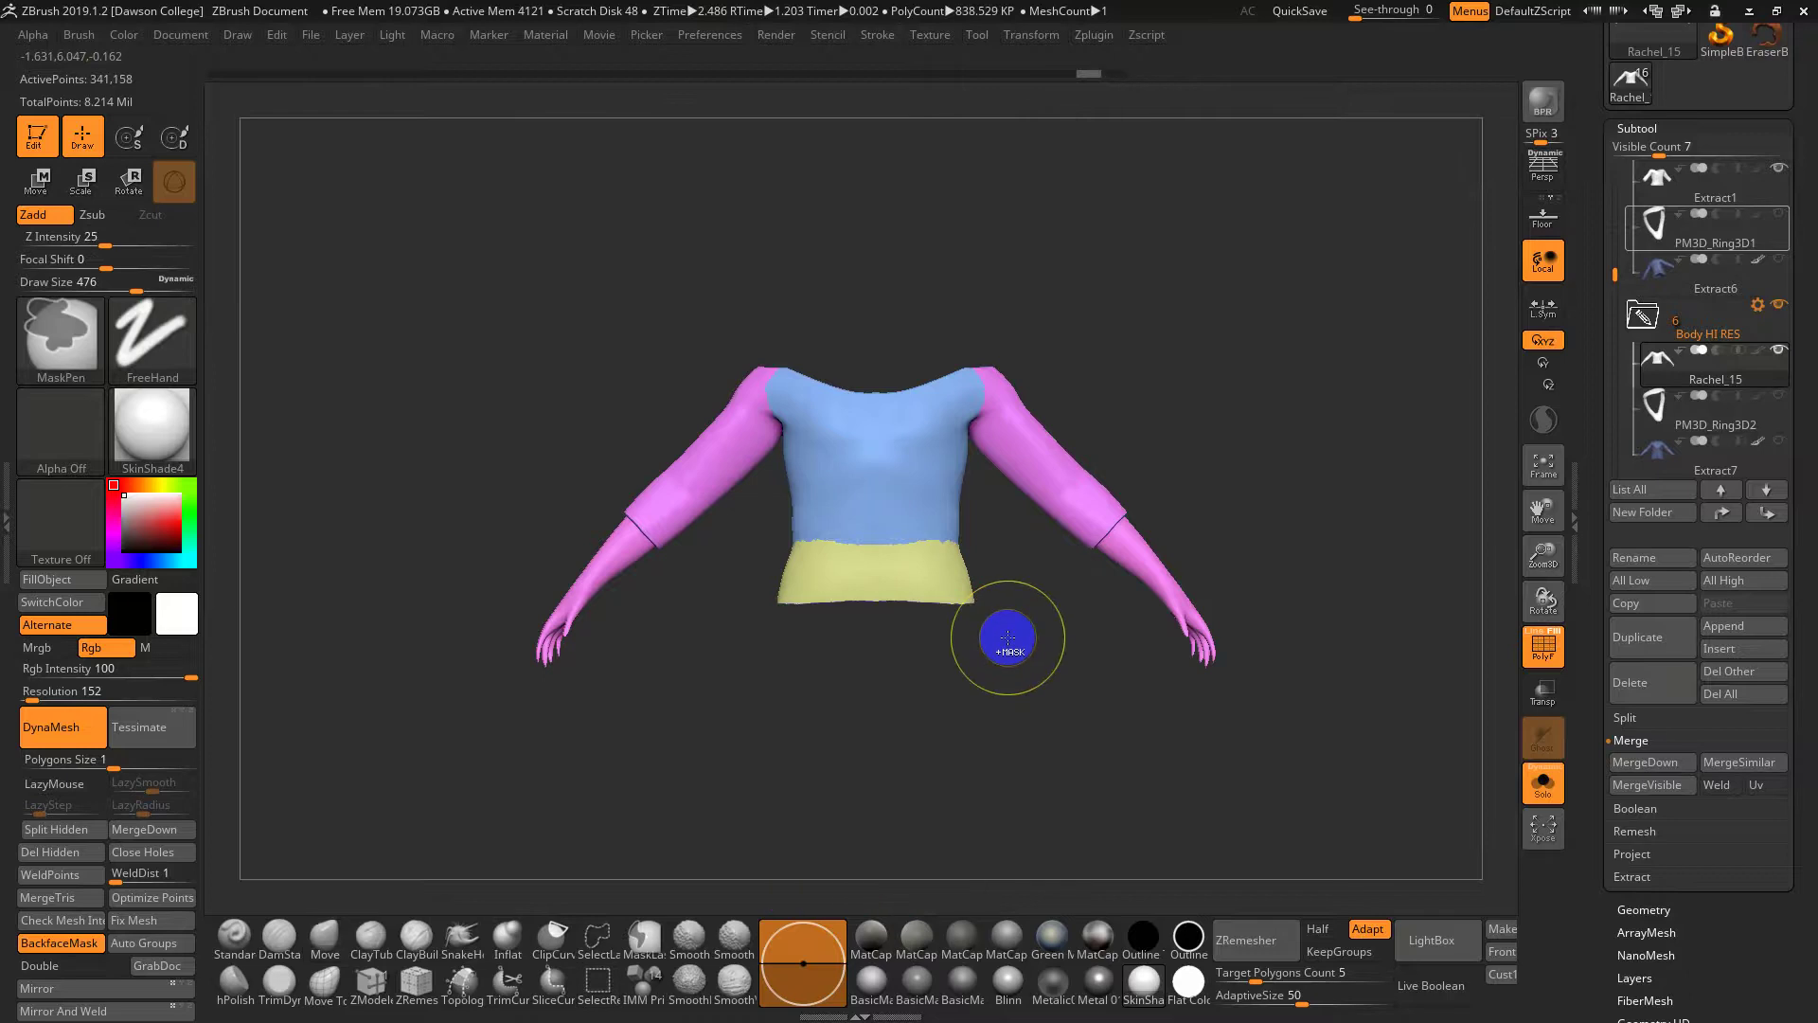
Hide the forearms with hands and the shirt sleeves, keeping the torso, waist and collar
key(ctrl+shift)
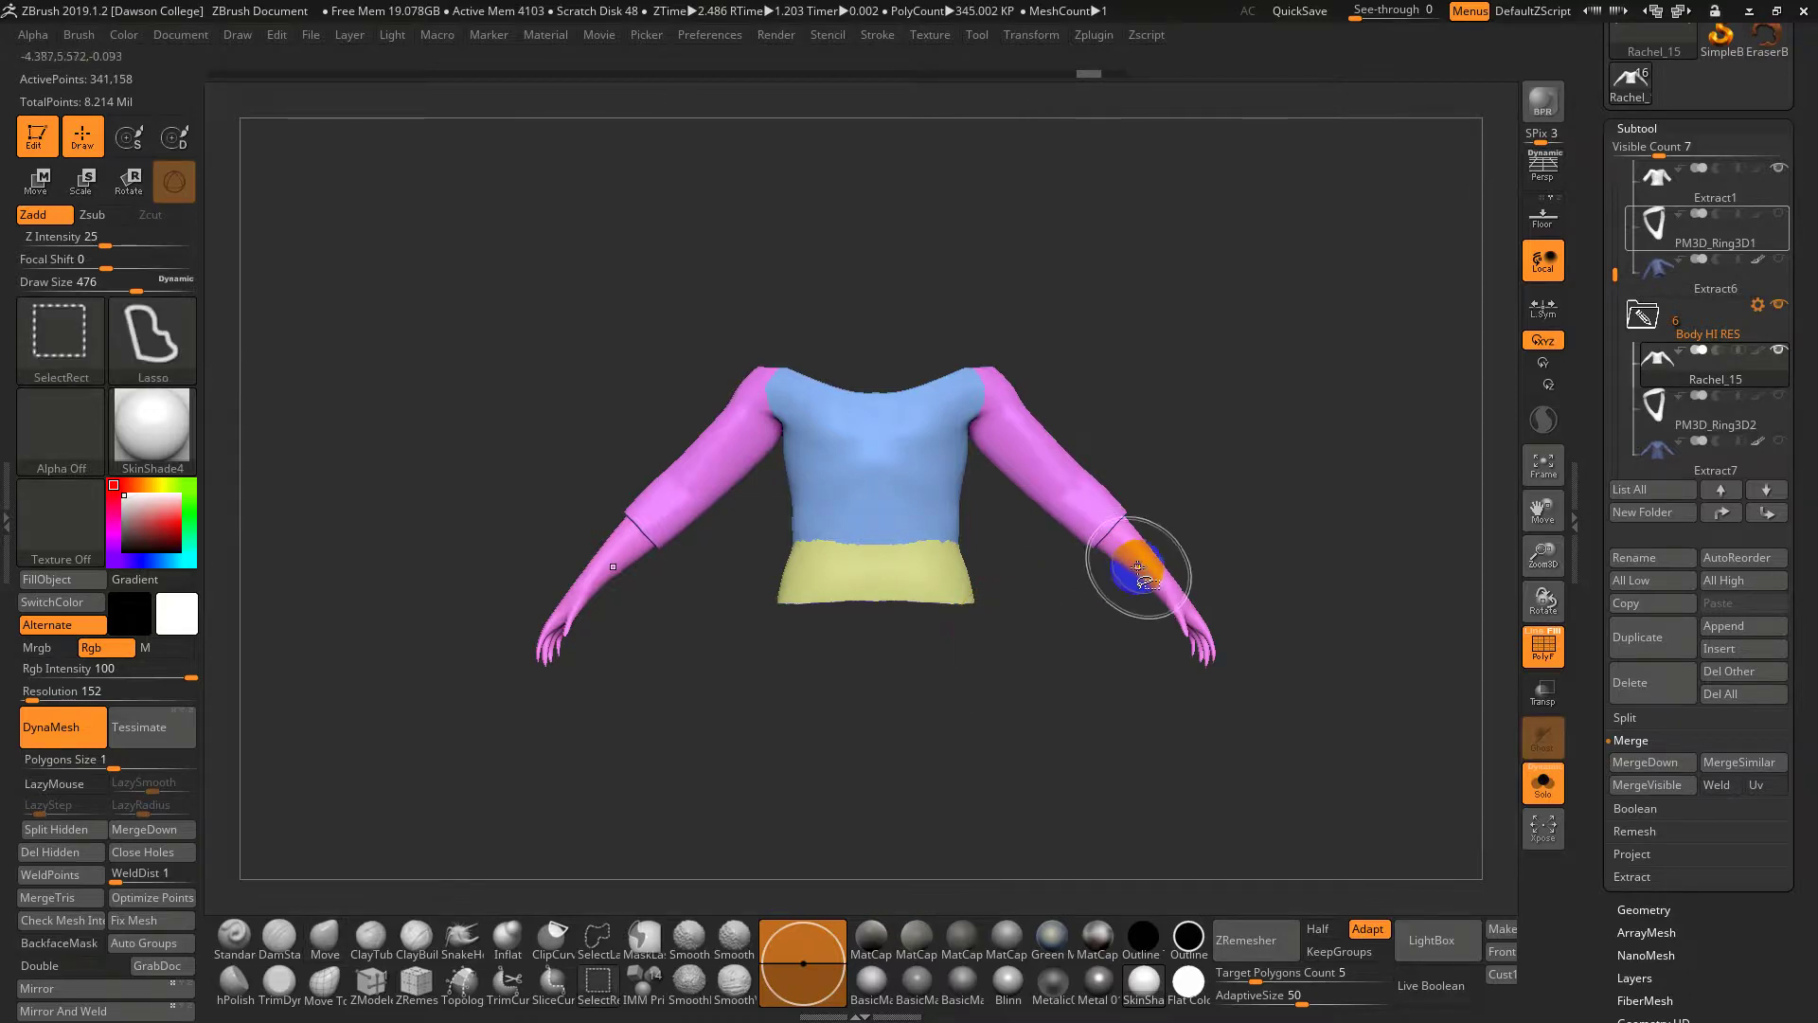
ctrl+shift+click(1145, 572)
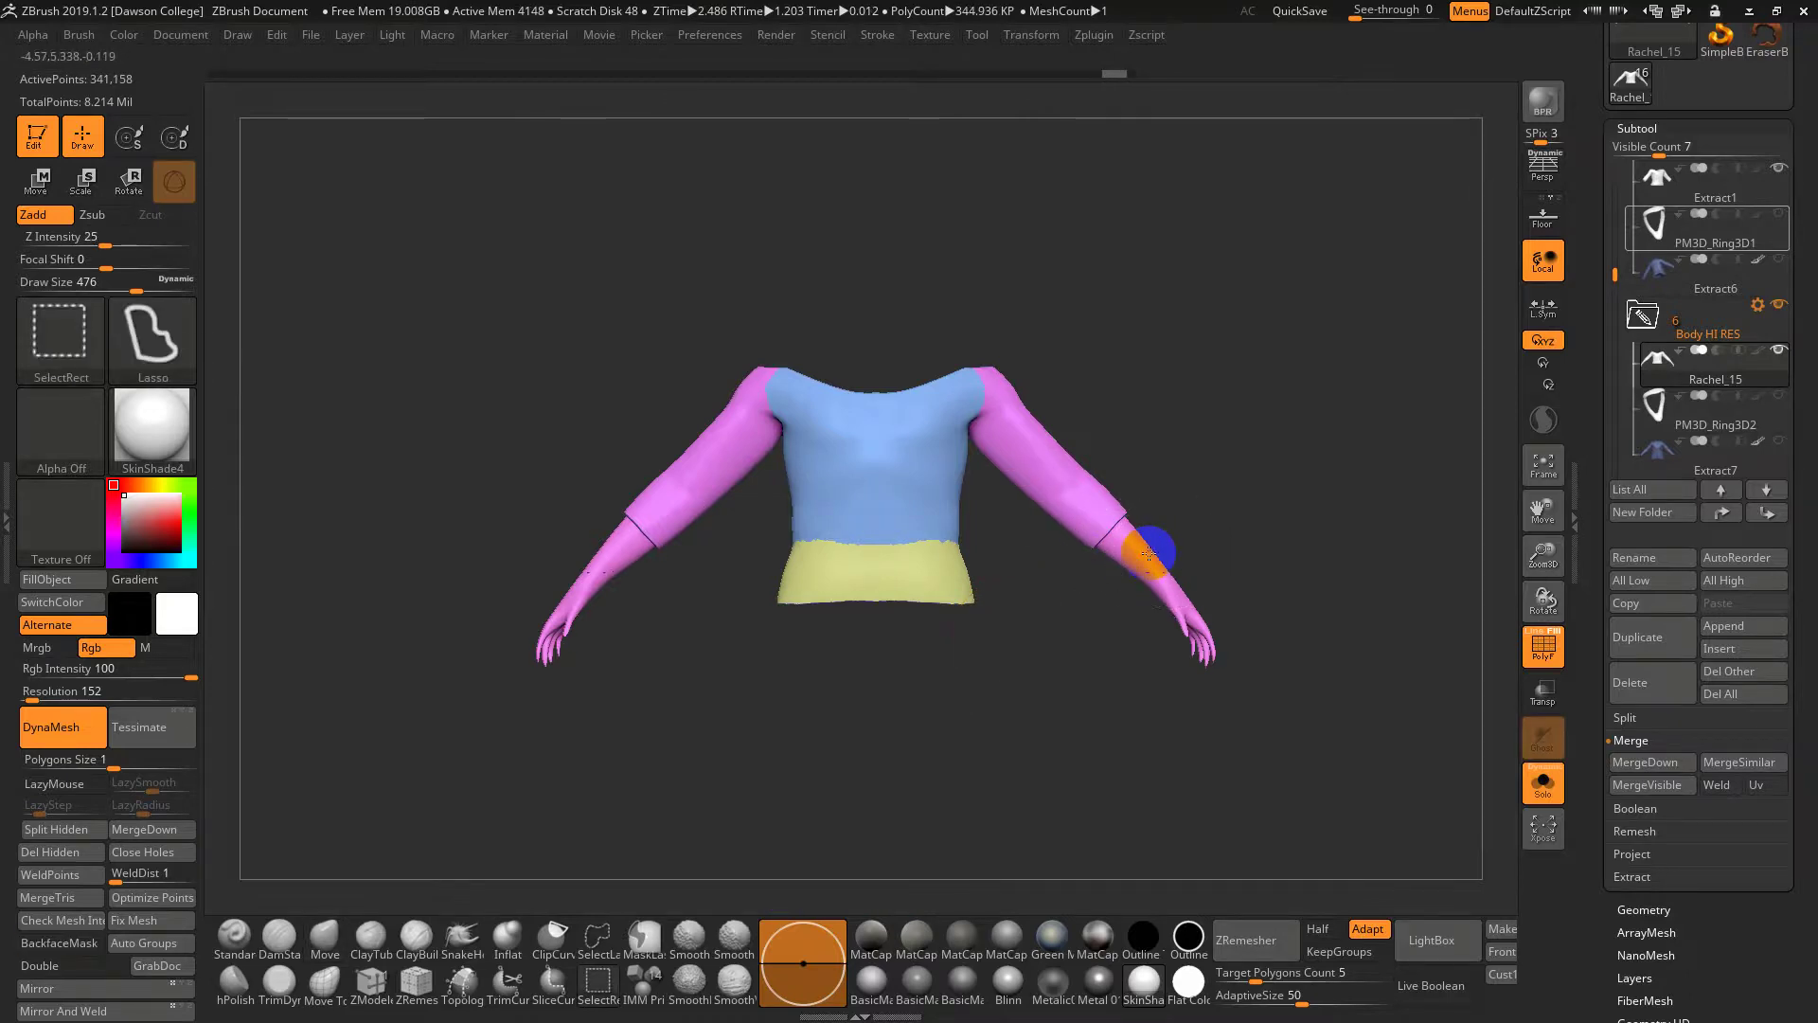
ctrl+shift+click(1148, 553)
ctrl+shift+click(1088, 496)
mouse_move(1190, 464)
ctrl+alt+shift+mouse_down()
mouse_move(1038, 603)
mouse_move(1129, 530)
mouse_move(1079, 560)
mouse_move(1108, 581)
mouse_move(1124, 552)
ctrl+alt+shift+mouse_up()
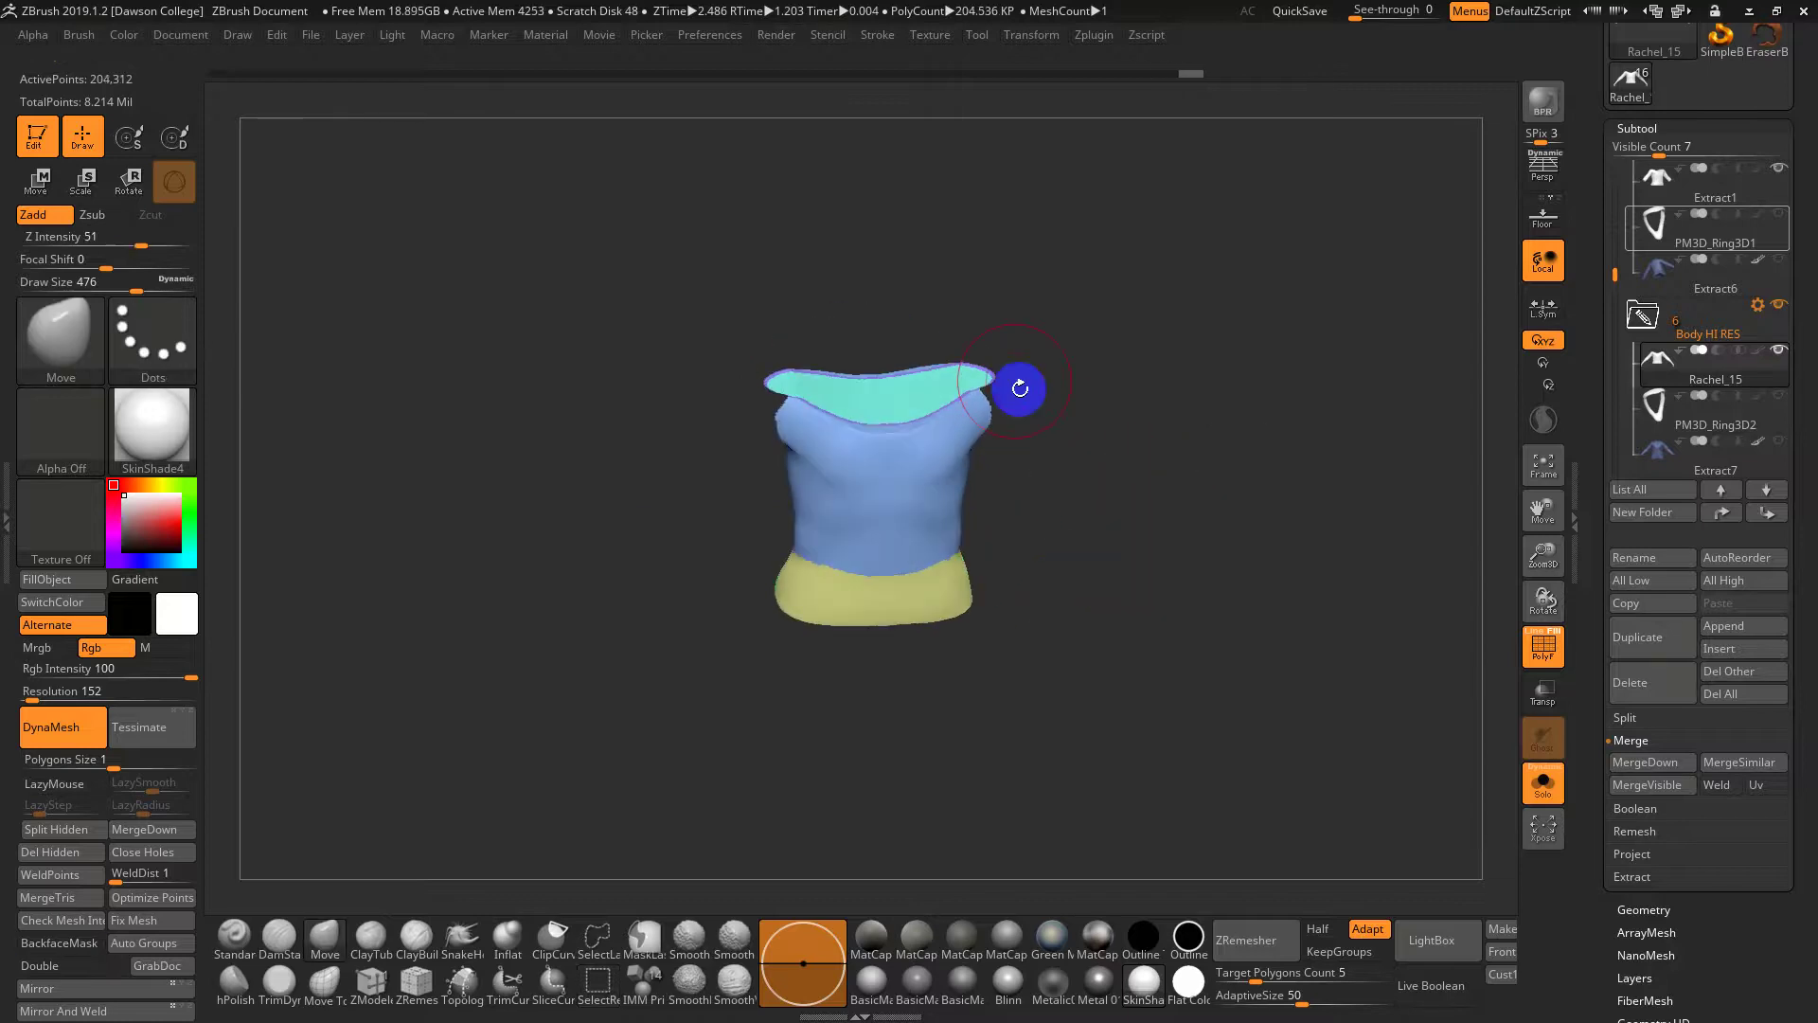
Reduce the draw size to 212 and hide the thin collar rim and the inner neck area of the shirt
key(ctrl+shift)
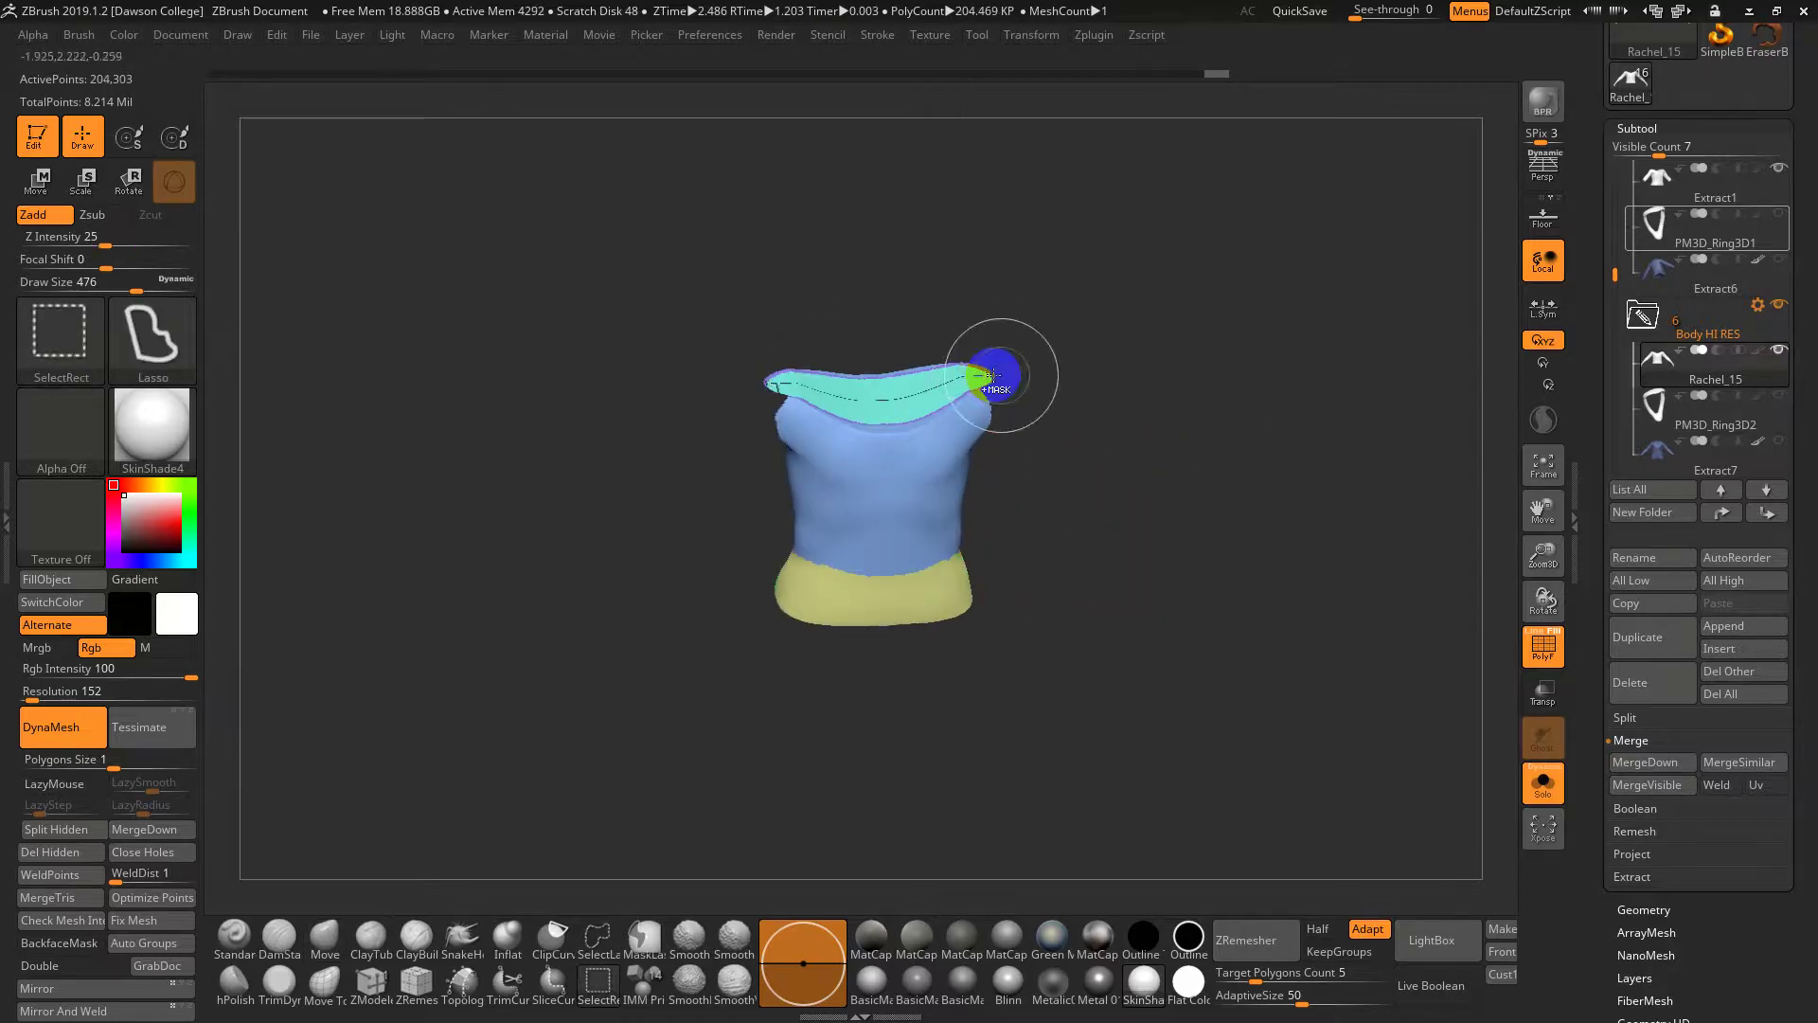
mouse_move(1021, 417)
alt+mouse_down()
mouse_move(1026, 682)
mouse_move(1009, 410)
mouse_move(986, 372)
mouse_move(1071, 414)
mouse_move(1065, 379)
alt+mouse_up()
key(s)
ctrl+shift+click(998, 358)
key(s)
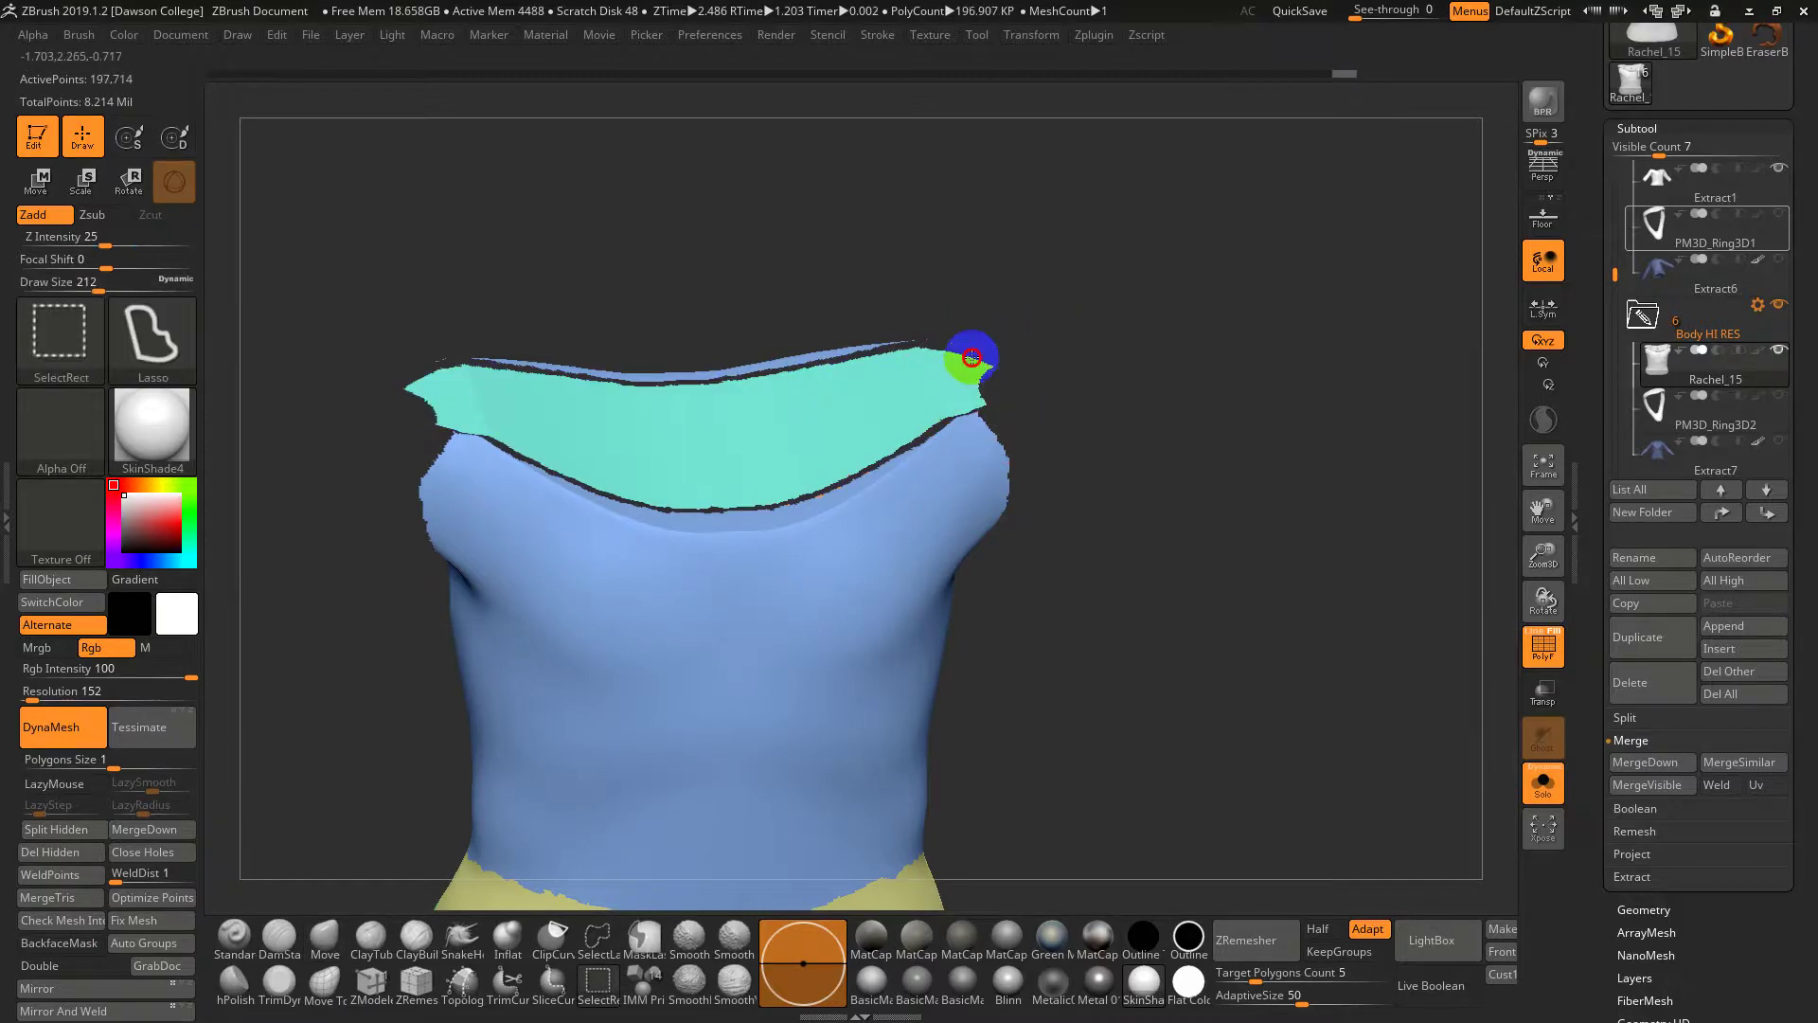
ctrl+shift+click(971, 357)
Combine the shirt's torso and waist into one polygroup and show the whole body
ctrl+shift+click(946, 342)
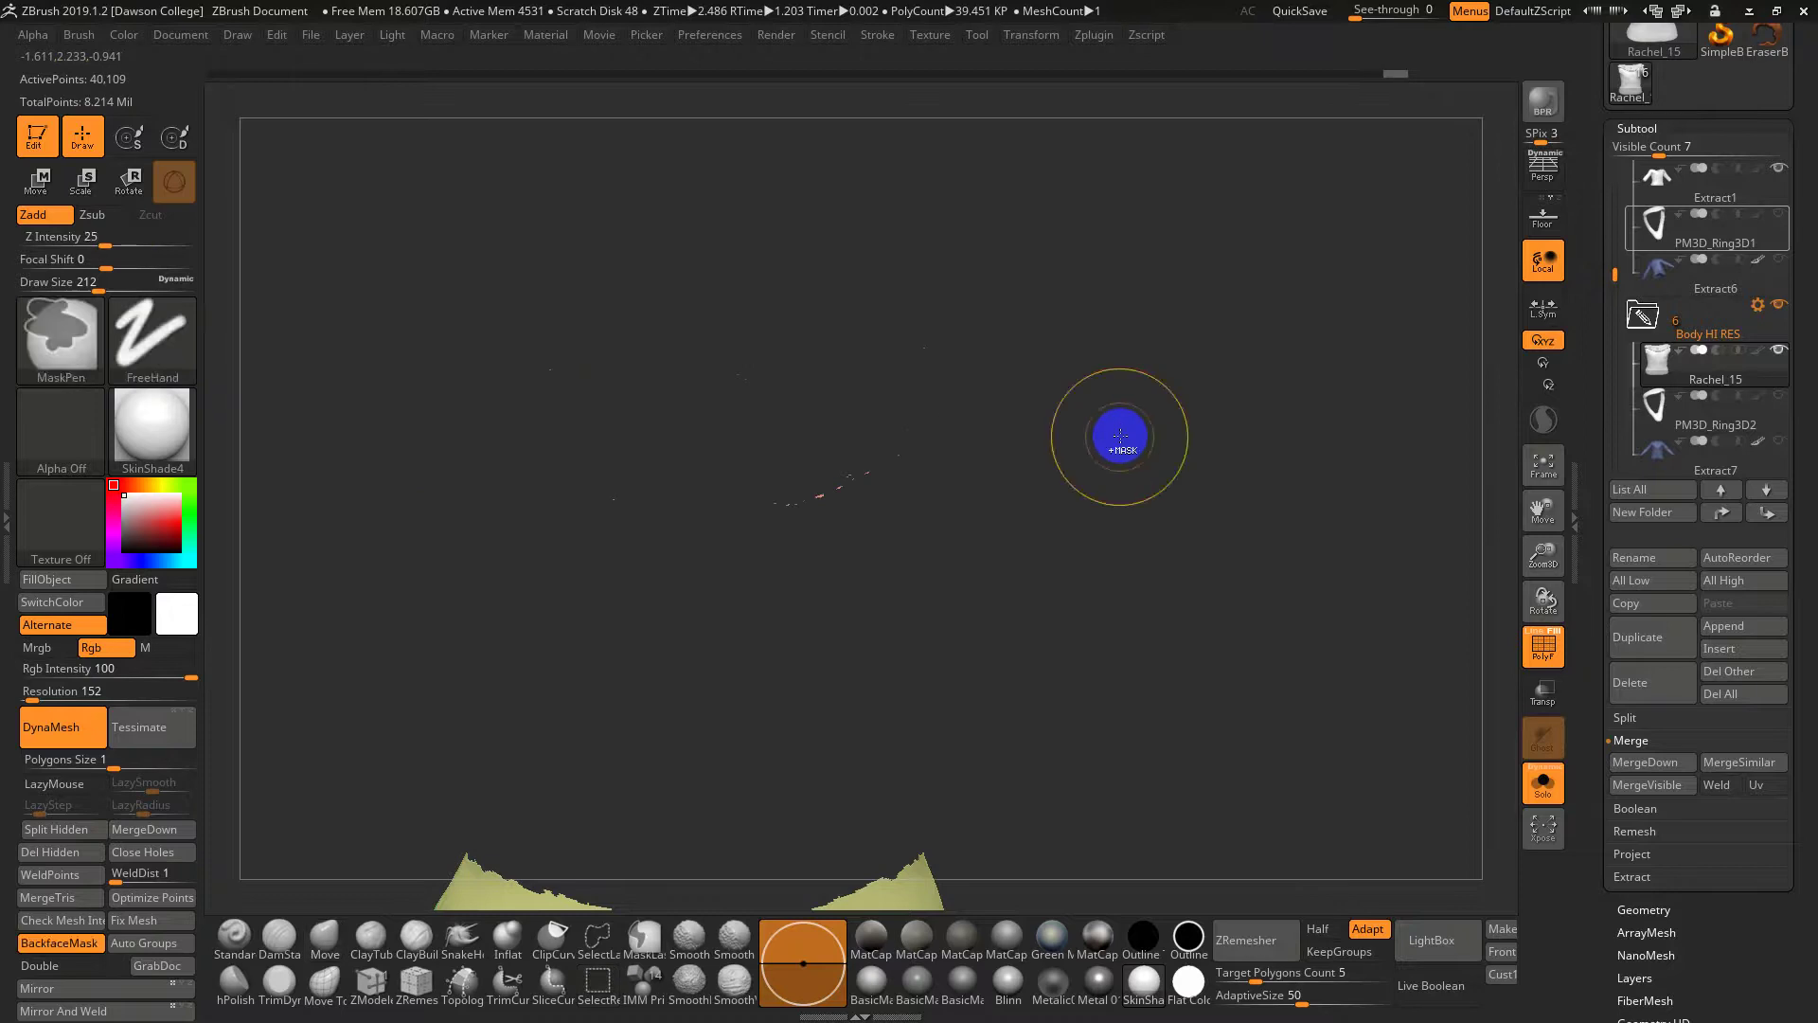
key(ctrl+z)
key(f)
shift+drag(1141, 530, 1342, 595)
key(ctrl+w)
ctrl+shift+click(1263, 545)
Isolate both shirt sleeves, give them their own polygroup and show the whole body
ctrl+shift+click(1092, 525)
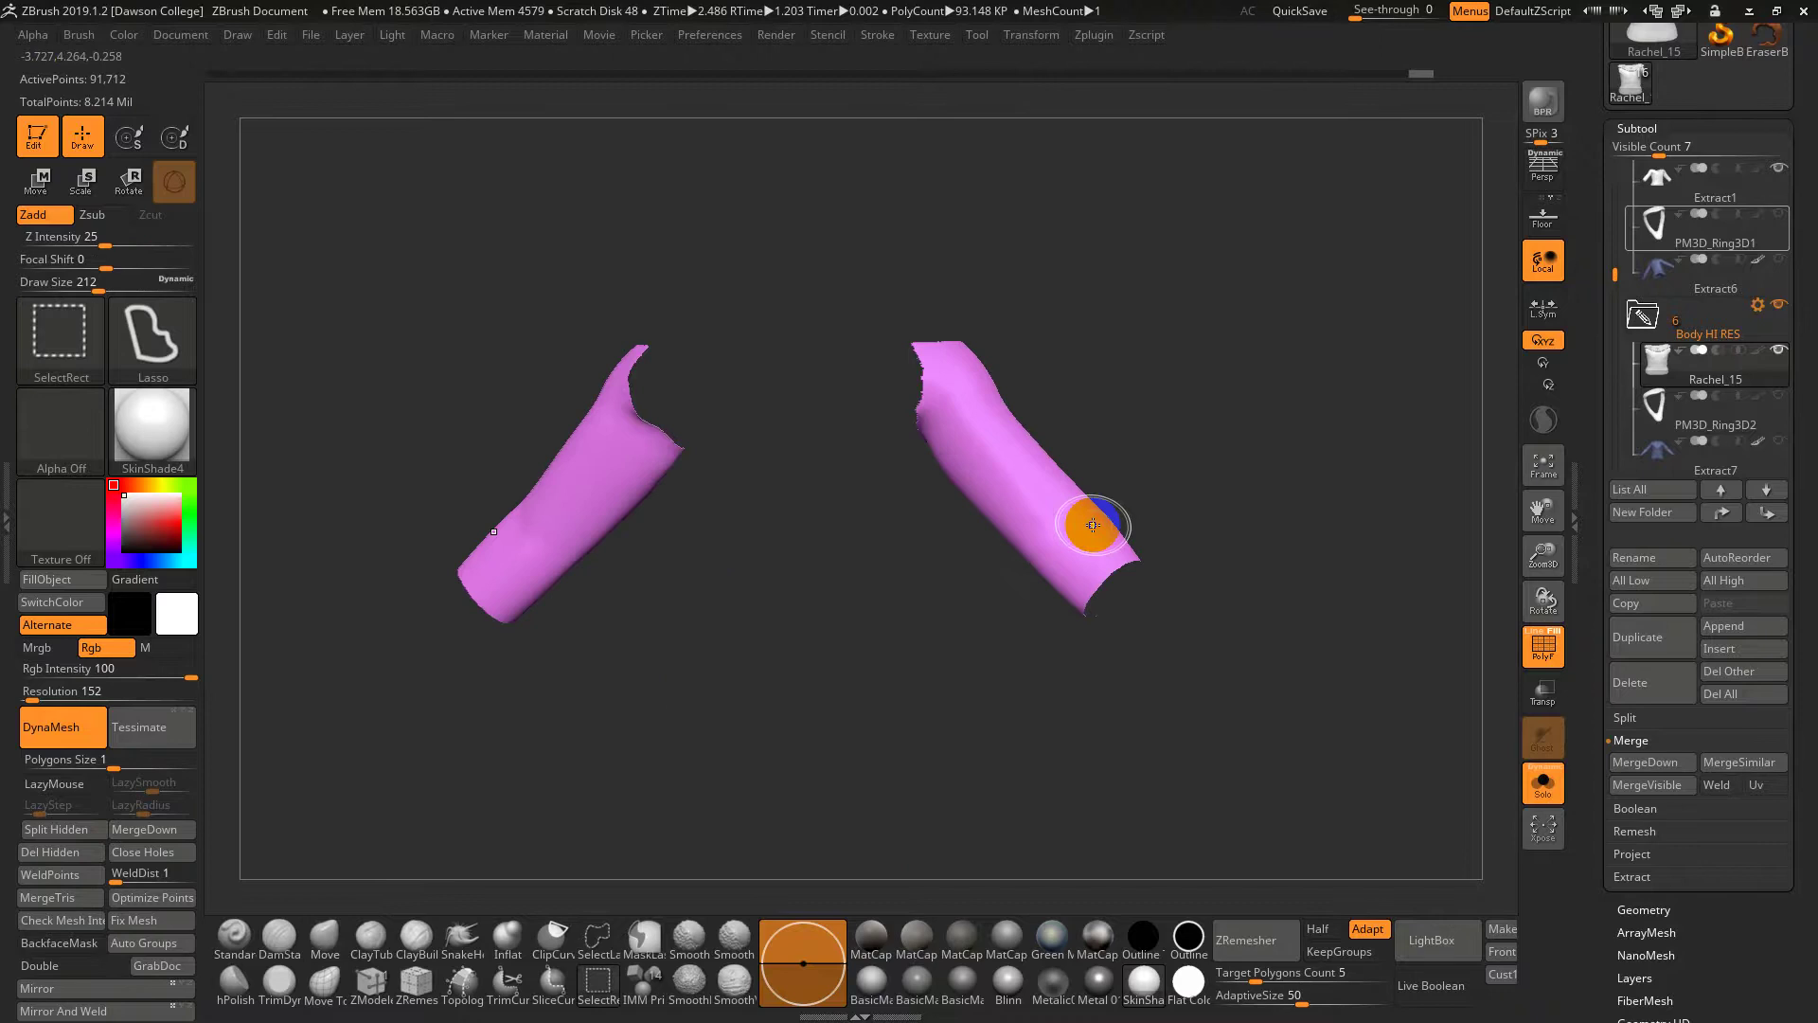
ctrl+shift+click(1290, 530)
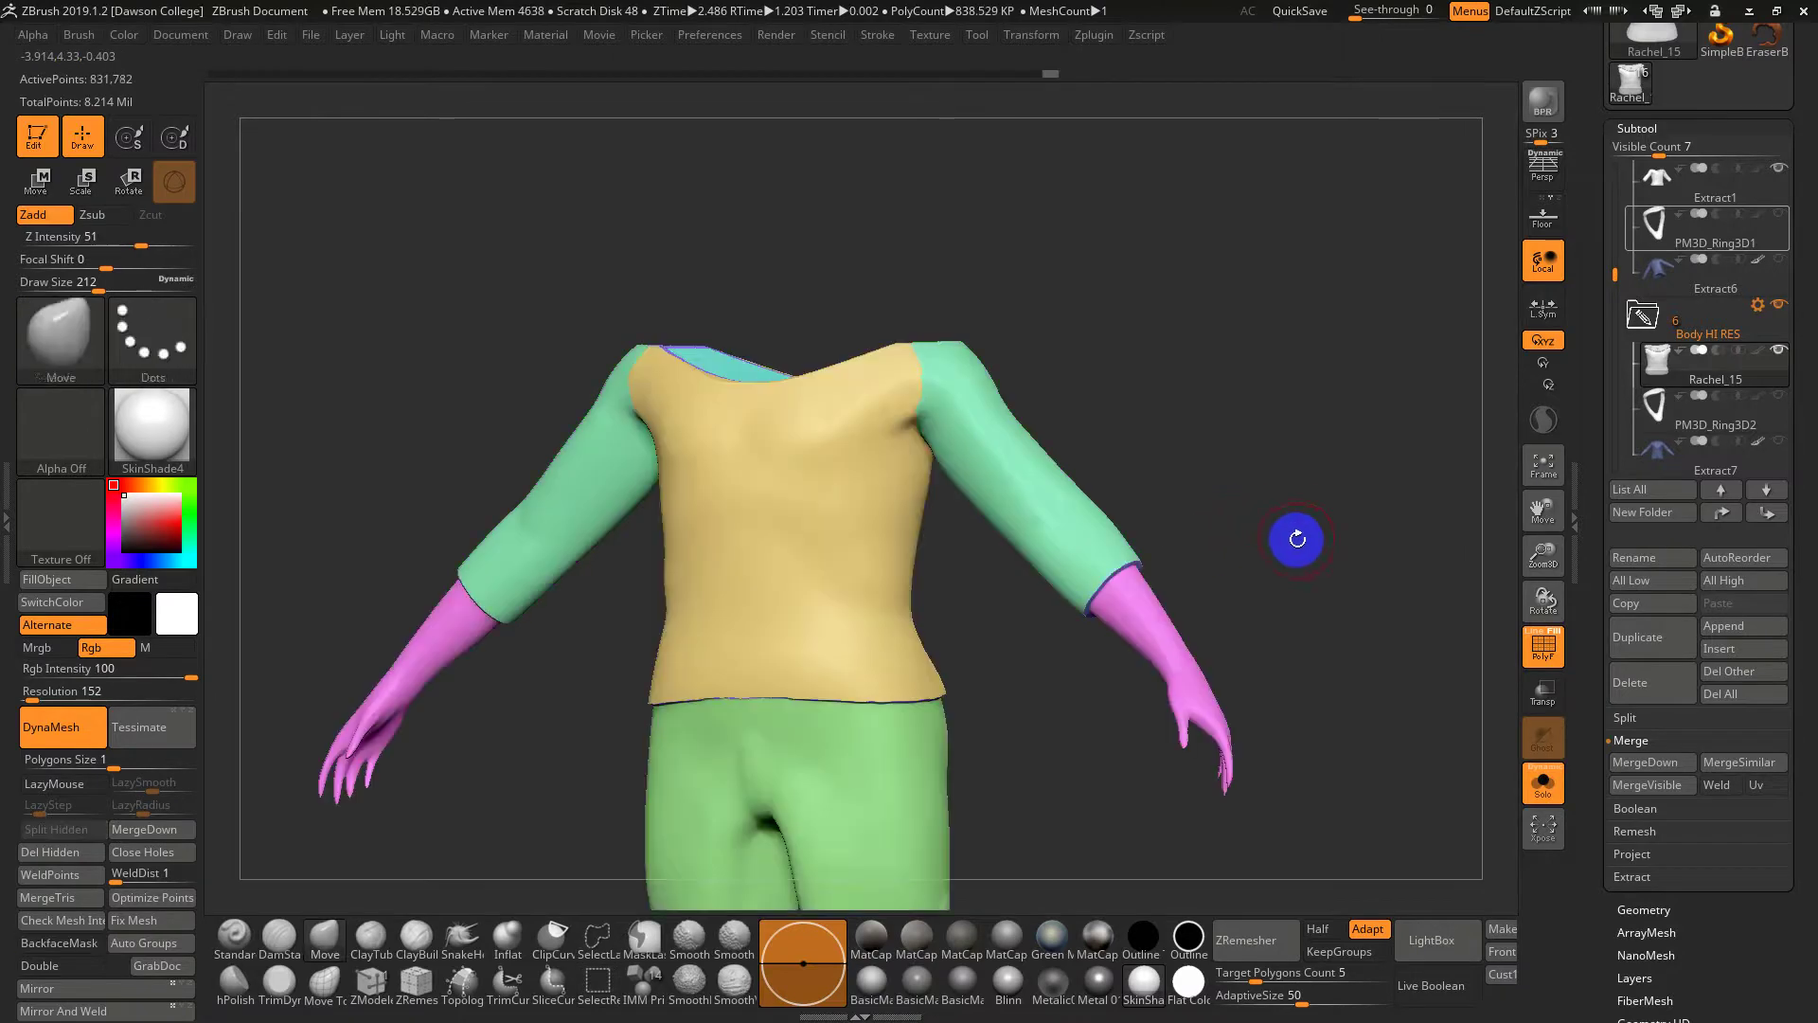
Hide the hands, the shirt torso and the inner neck surface, keeping the sleeves, collar rim and trousers
ctrl+shift+click(1155, 615)
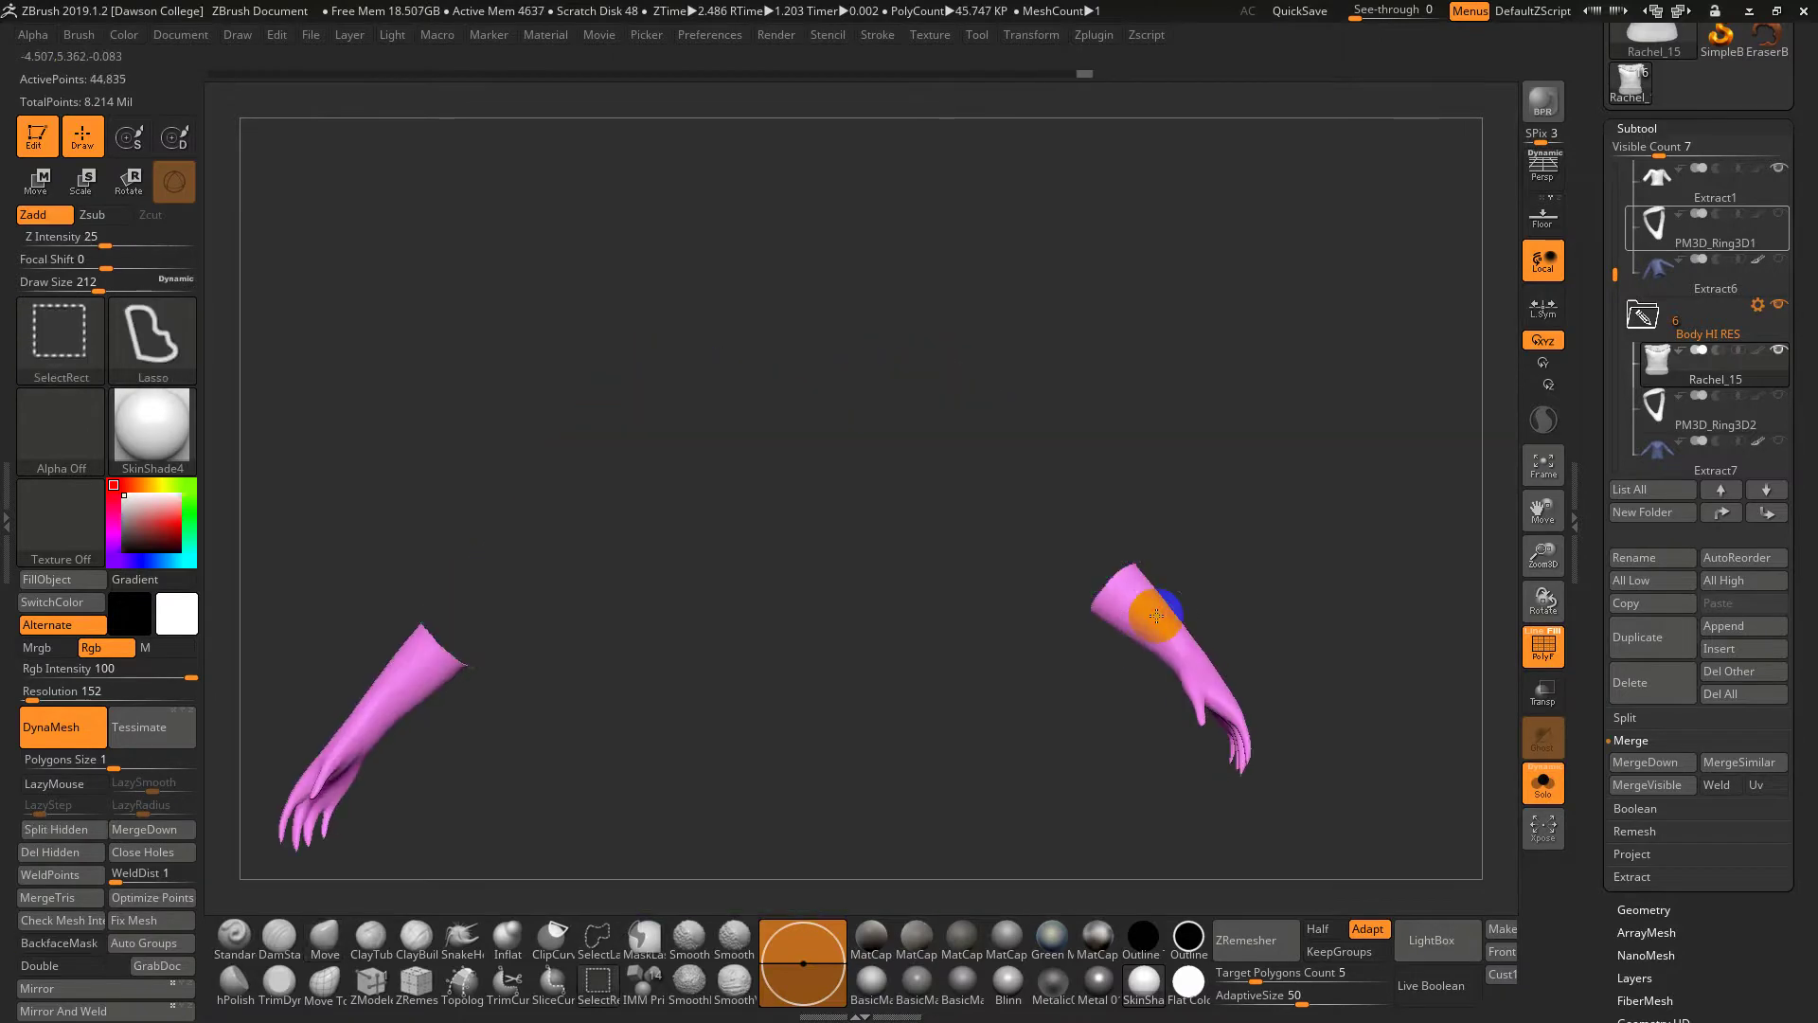
ctrl+shift+click(1156, 616)
ctrl+shift+click(841, 514)
drag(1029, 607, 997, 722)
ctrl+shift+click(763, 350)
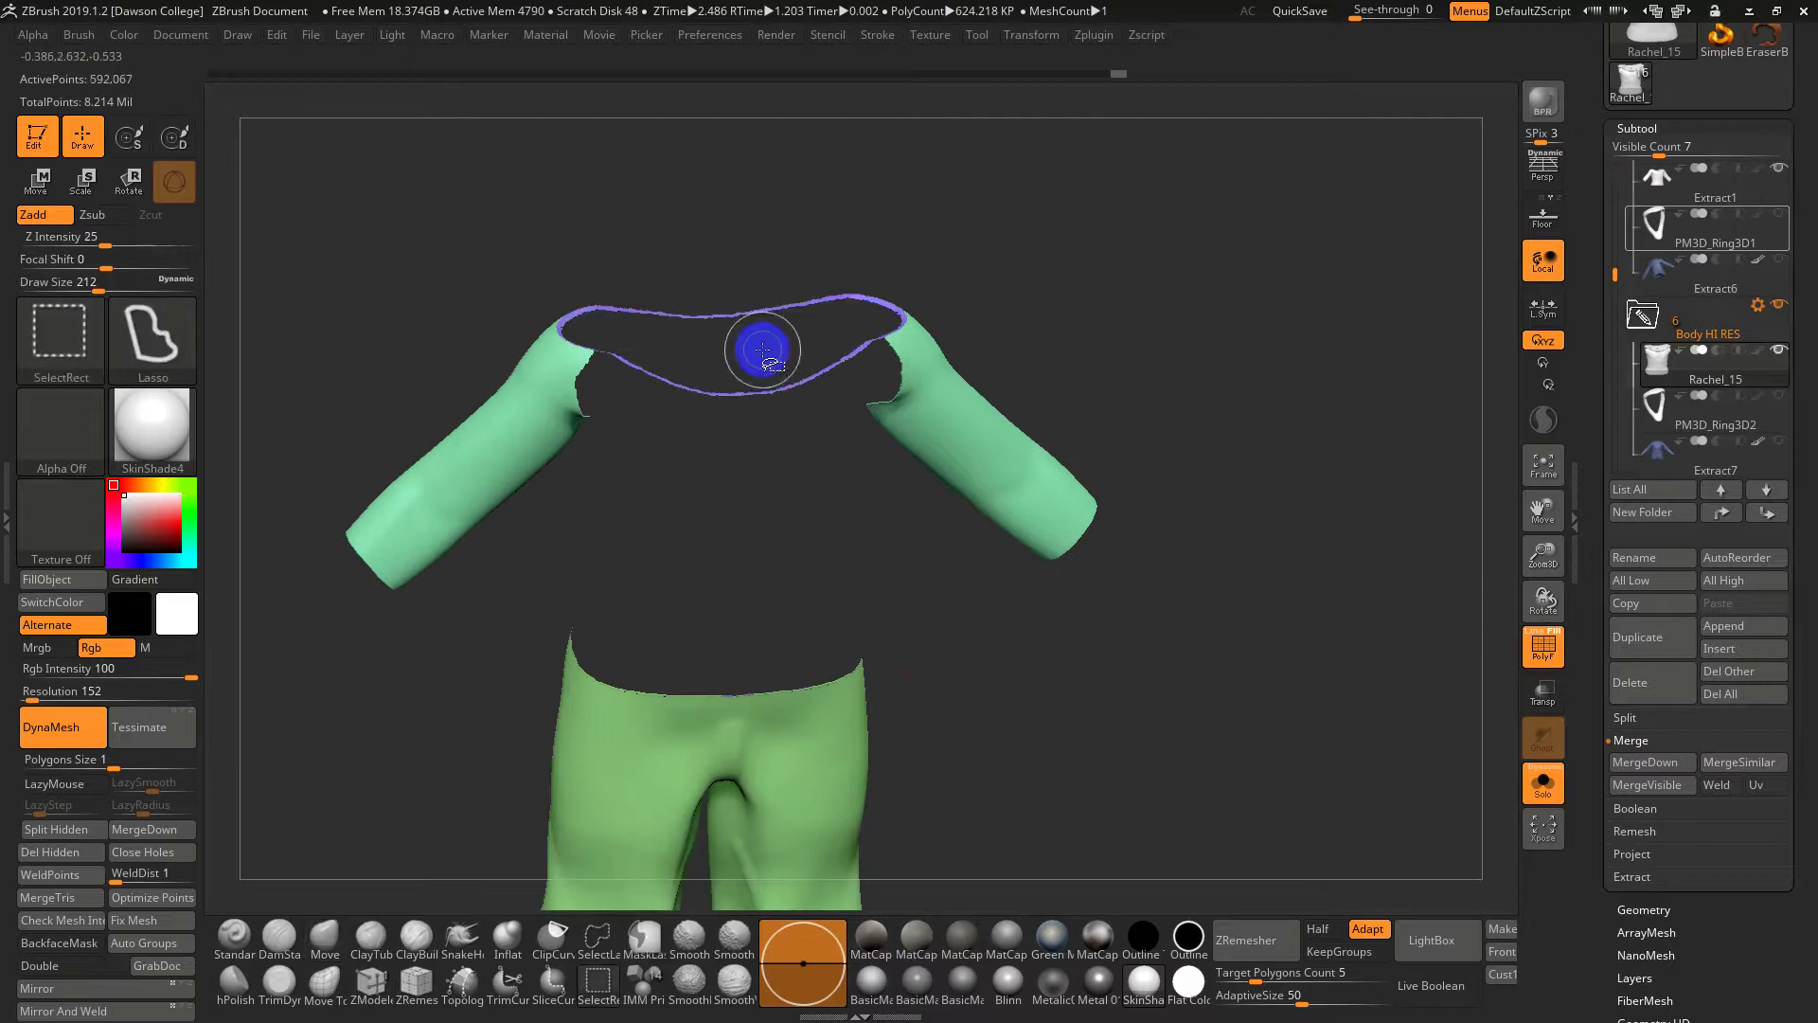
Hide the surrounding parts and combine the sleeves with the inner neck area into one polygroup
mouse_move(955, 845)
alt+mouse_down()
mouse_move(947, 609)
mouse_move(879, 413)
alt+mouse_up()
mouse_move(850, 297)
ctrl+alt+shift+mouse_down()
mouse_move(601, 256)
mouse_move(925, 901)
mouse_move(1067, 466)
mouse_move(967, 312)
mouse_move(987, 693)
ctrl+alt+shift+mouse_up()
ctrl+shift+click(1158, 501)
mouse_move(1161, 513)
mouse_down()
mouse_move(1184, 625)
mouse_move(1166, 754)
mouse_move(1038, 703)
mouse_move(1073, 711)
mouse_up()
mouse_move(916, 380)
ctrl+alt+shift+mouse_down()
mouse_move(560, 332)
mouse_move(865, 978)
mouse_move(1177, 616)
mouse_move(1091, 478)
mouse_move(1128, 804)
mouse_move(1140, 645)
mouse_move(1083, 492)
mouse_move(1133, 726)
mouse_move(1201, 807)
mouse_move(1022, 701)
mouse_move(861, 553)
mouse_move(864, 730)
ctrl+alt+shift+mouse_up()
key(ctrl+w)
Hide the neck area, give the two sleeves their own polygroup, check them in isolation and show the whole body
mouse_move(751, 317)
ctrl+alt+shift+mouse_down()
mouse_move(722, 479)
mouse_move(881, 487)
mouse_move(925, 604)
mouse_move(902, 593)
ctrl+alt+shift+mouse_up()
ctrl+alt+shift+drag(688, 377, 698, 379)
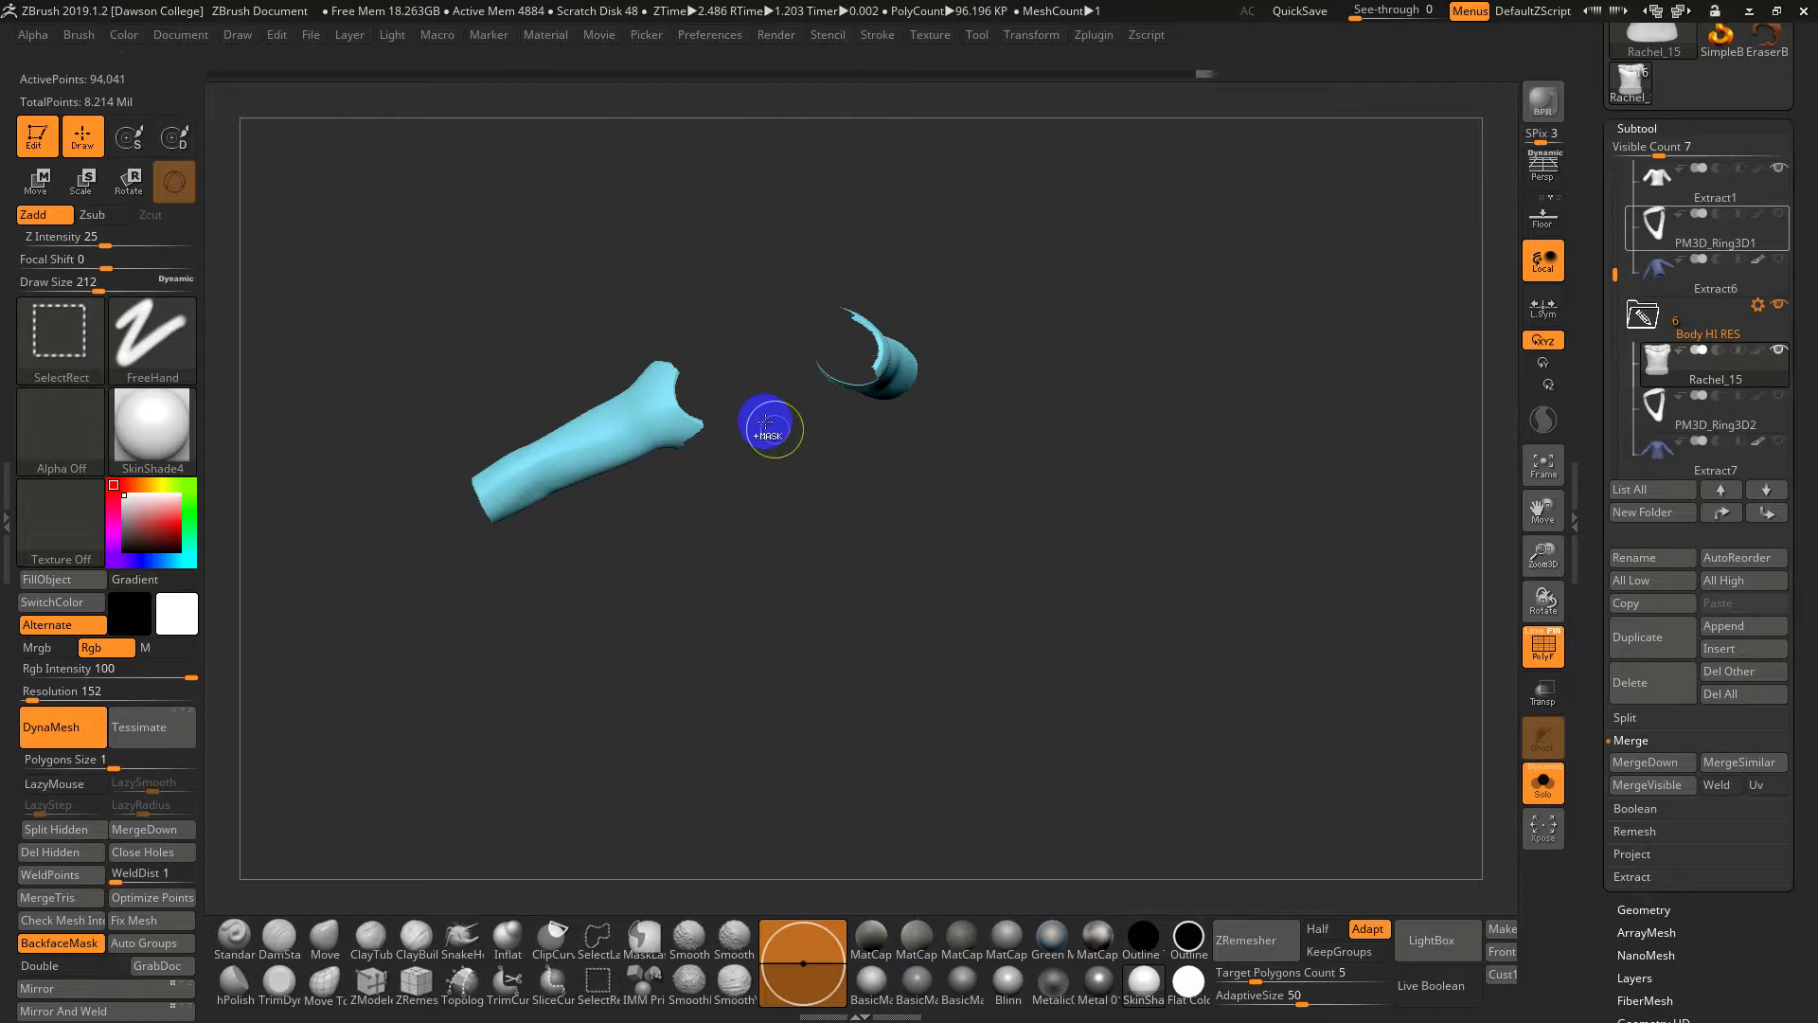
key(ctrl+w)
ctrl+shift+click(1197, 543)
mouse_move(1197, 563)
shift+mouse_down()
mouse_move(1156, 458)
mouse_move(1190, 544)
shift+mouse_up()
ctrl+shift+click(975, 435)
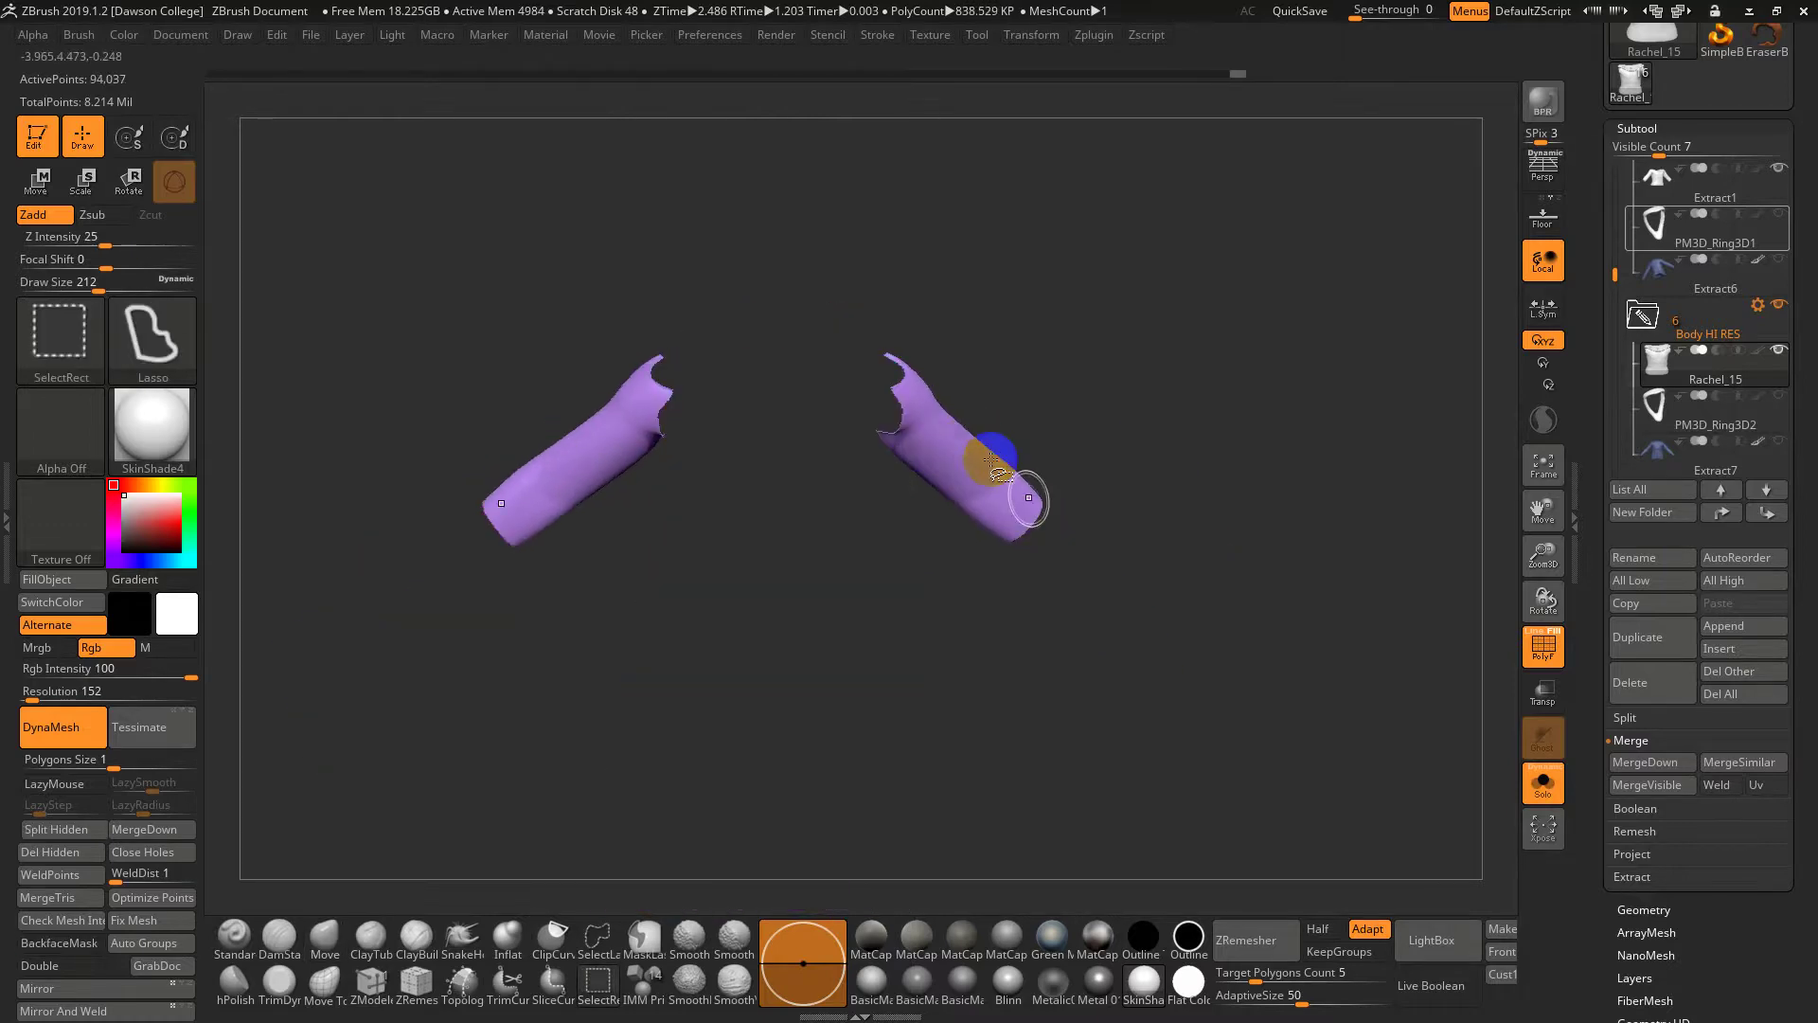
ctrl+shift+click(1142, 445)
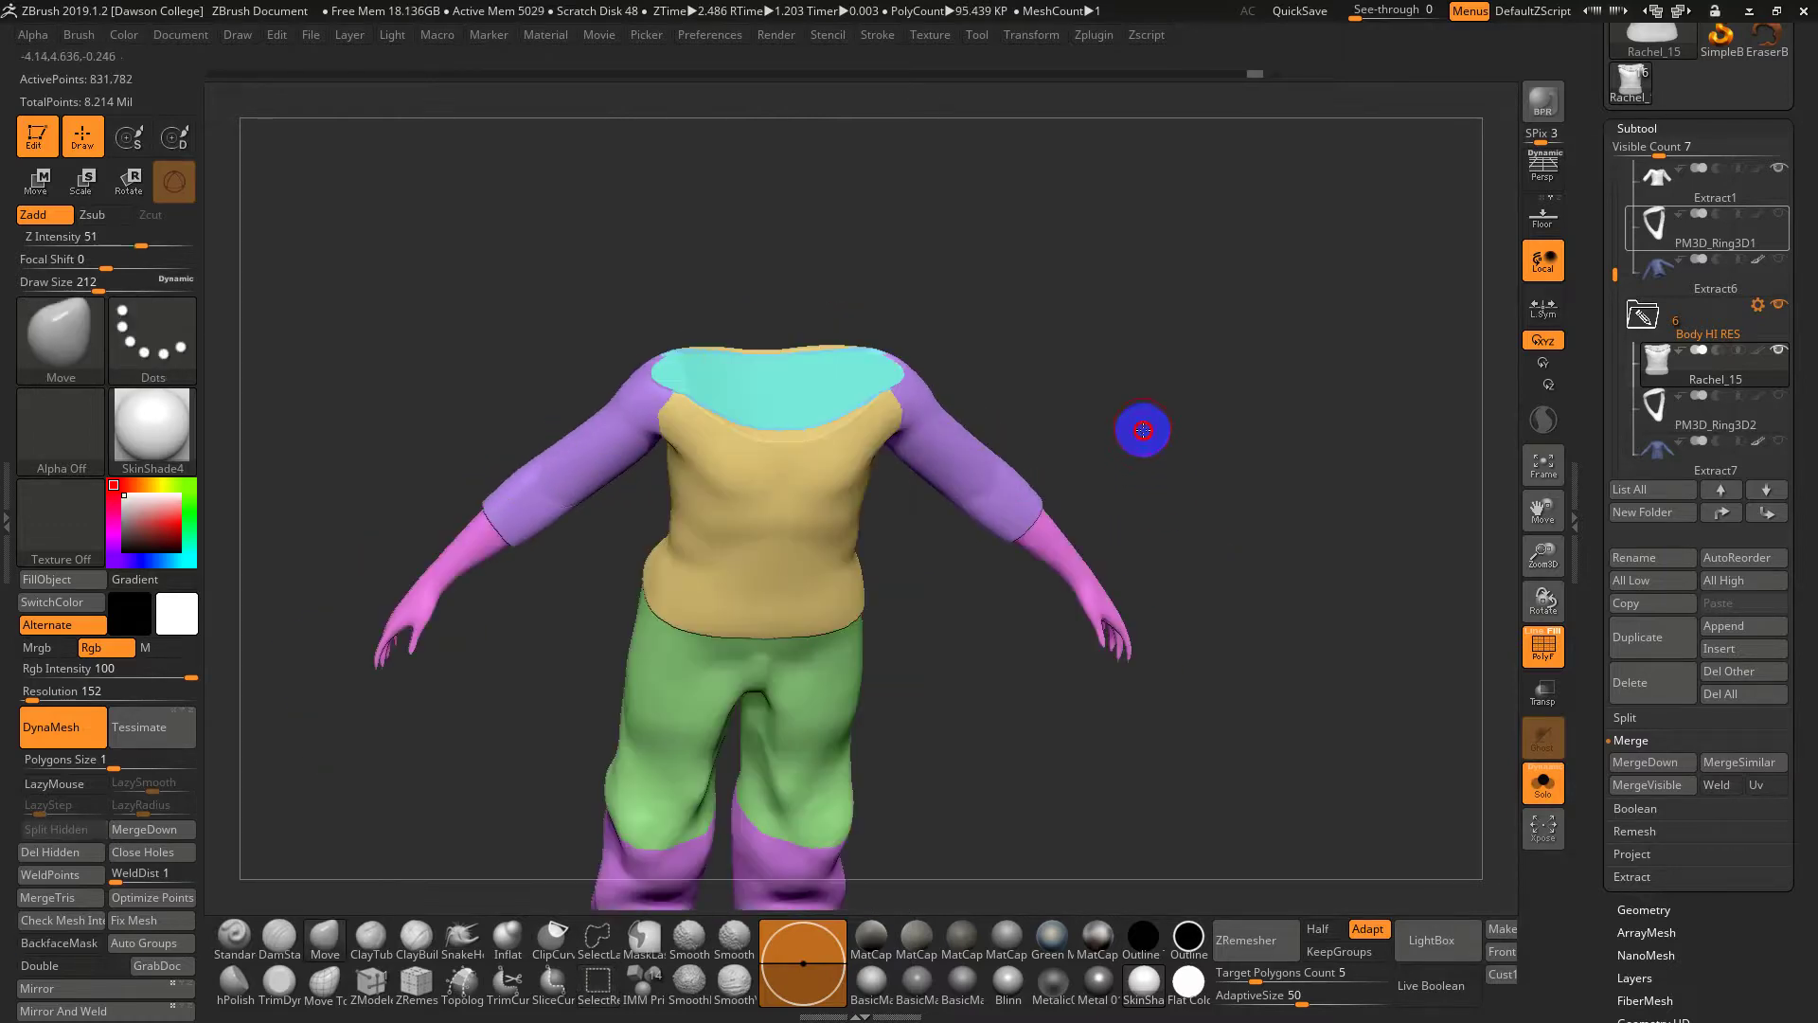
Hide the hands, trousers, lower legs, ankle cuffs and feet, leaving only the shirt
alt+drag(1094, 362, 1077, 483)
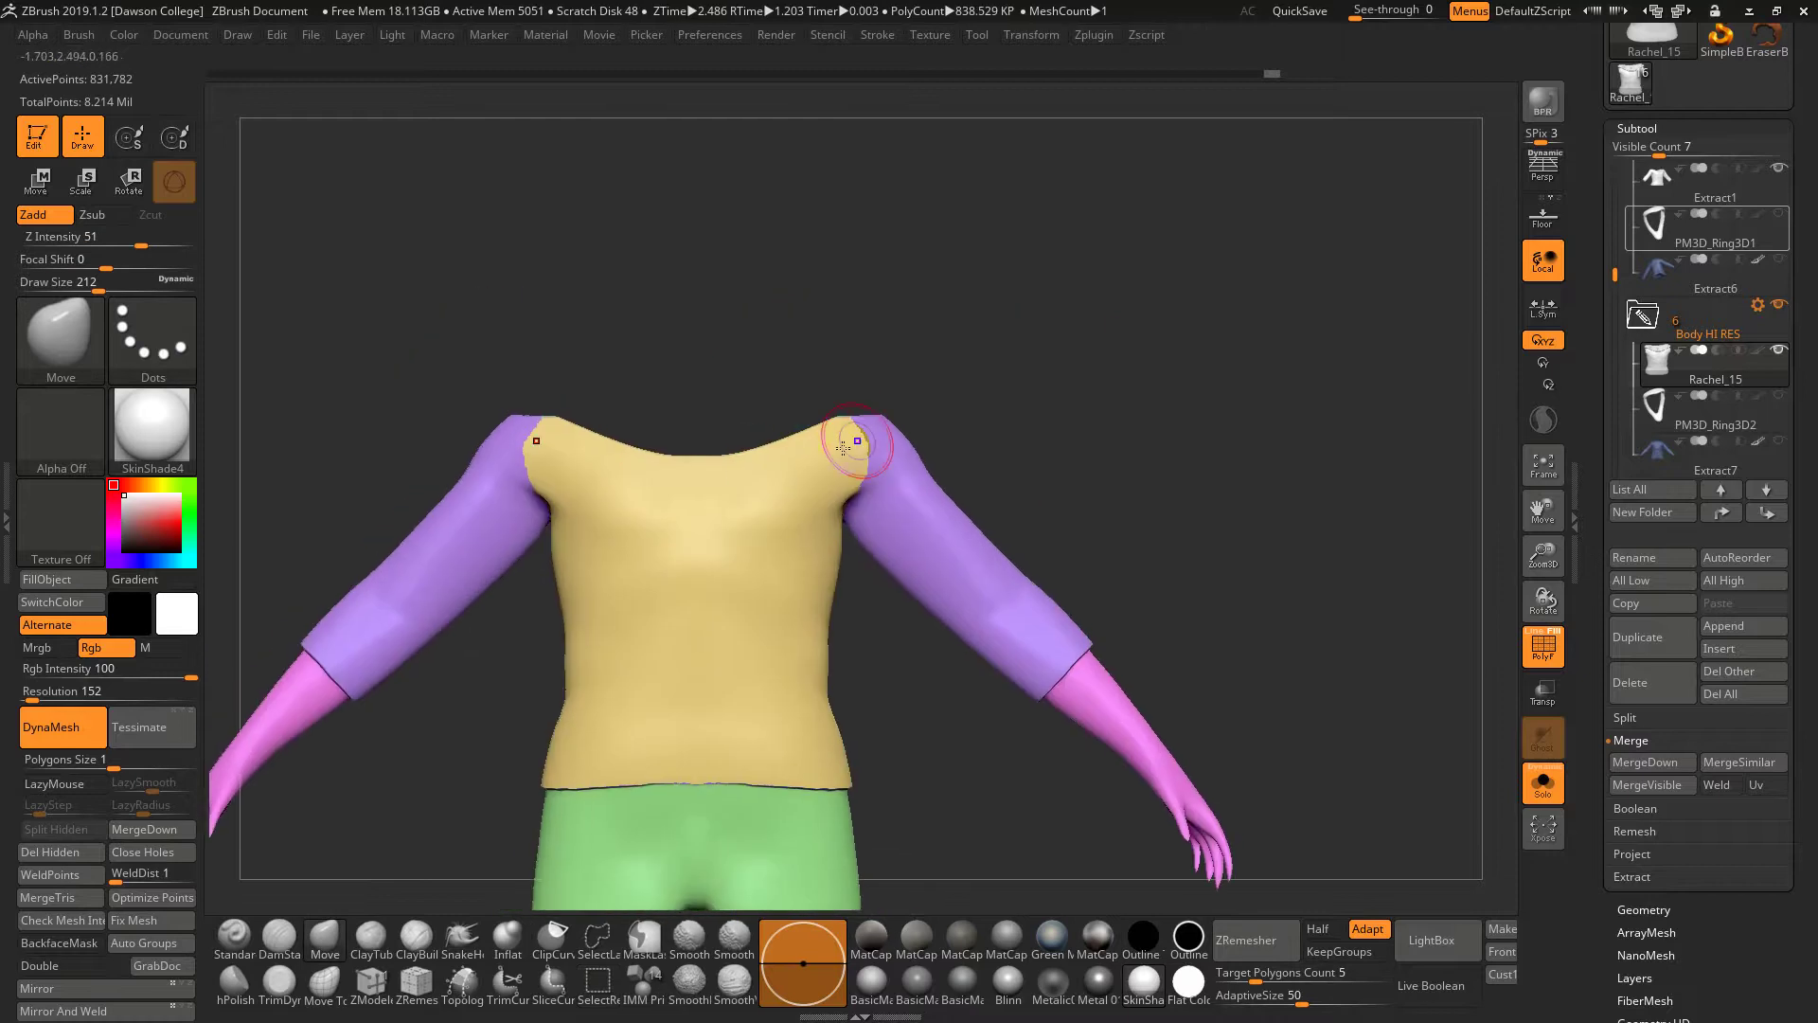
ctrl+shift+click(1132, 732)
ctrl+shift+click(1132, 732)
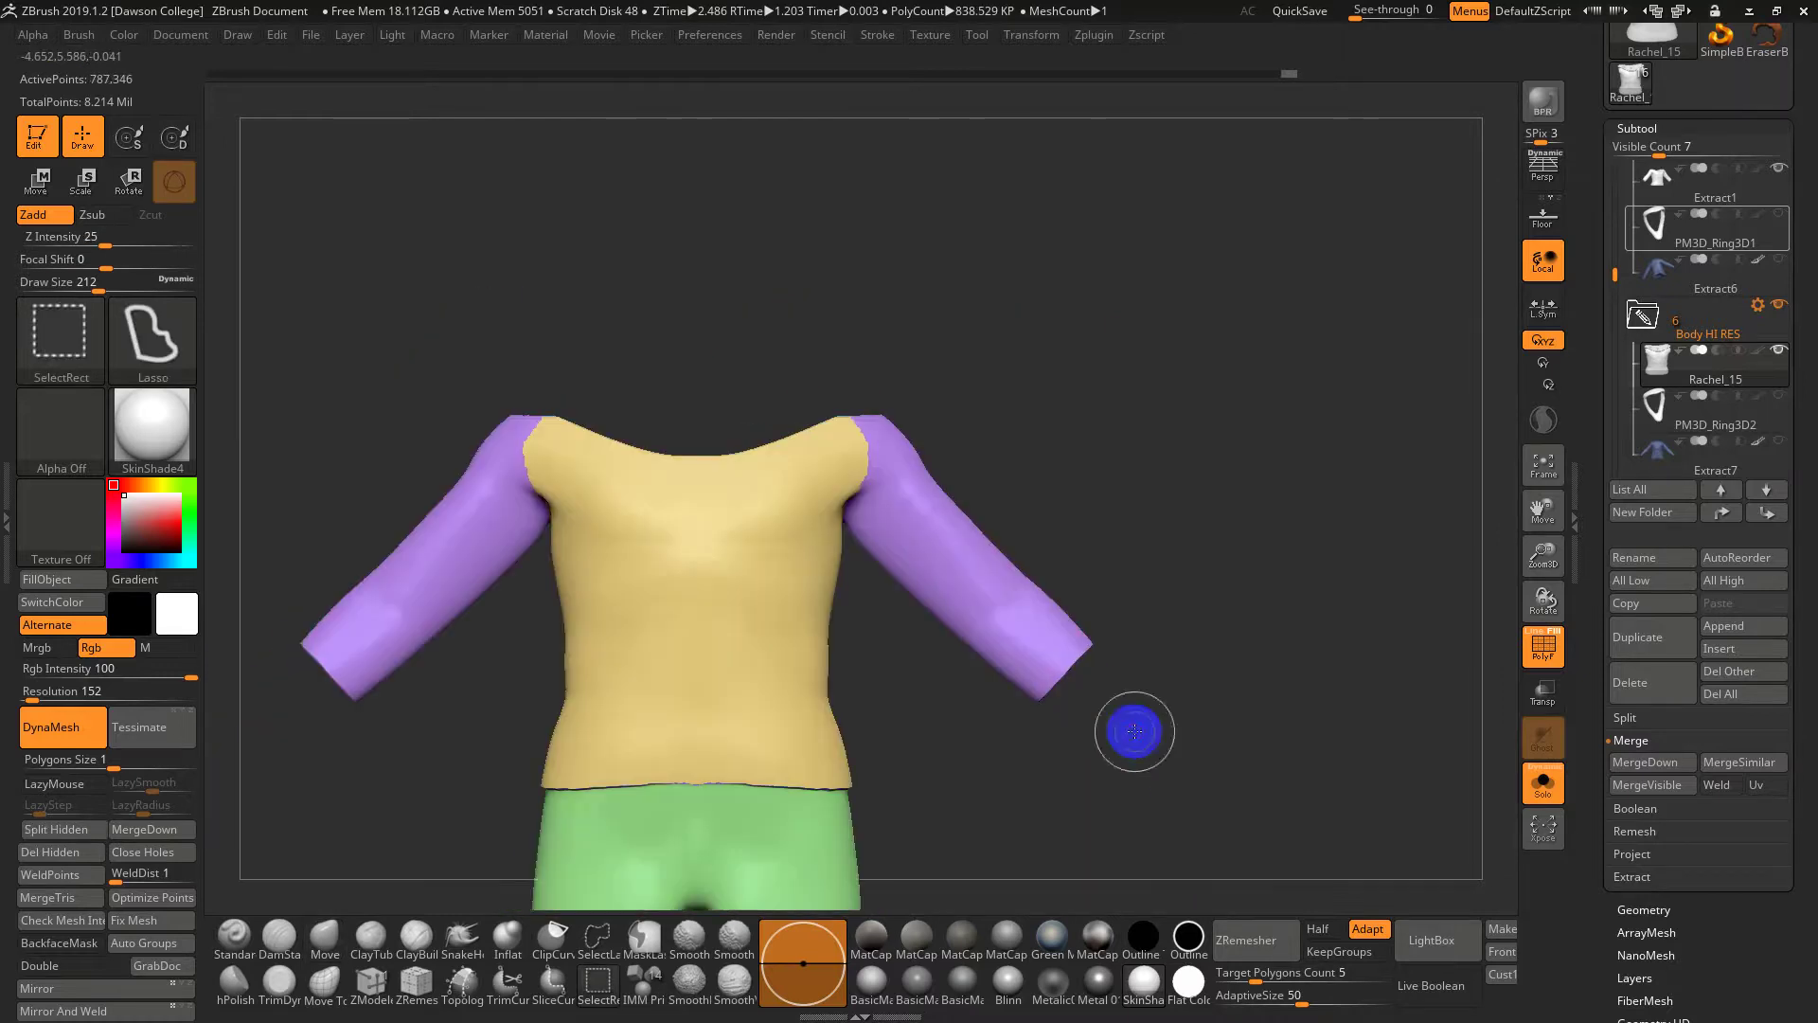
mouse_move(1021, 574)
alt+mouse_down()
mouse_move(1033, 407)
mouse_move(969, 13)
alt+mouse_up()
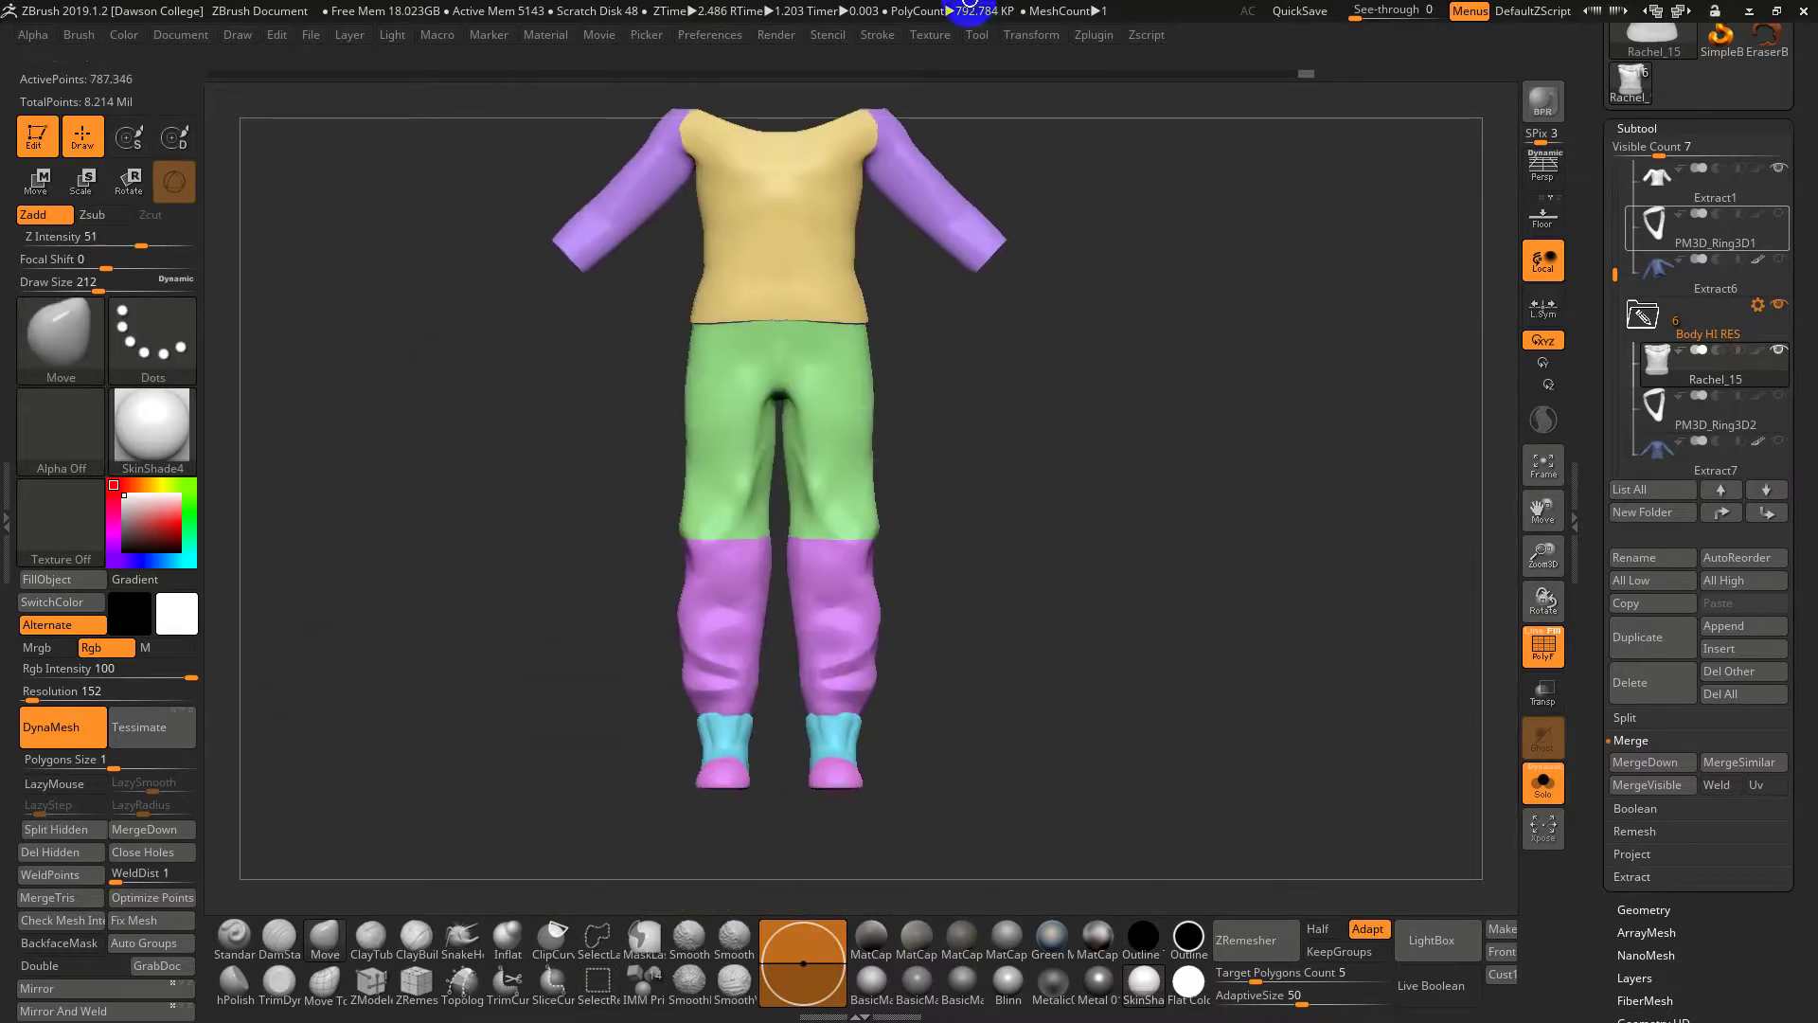
ctrl+shift+click(861, 389)
ctrl+shift+click(833, 590)
ctrl+shift+click(849, 727)
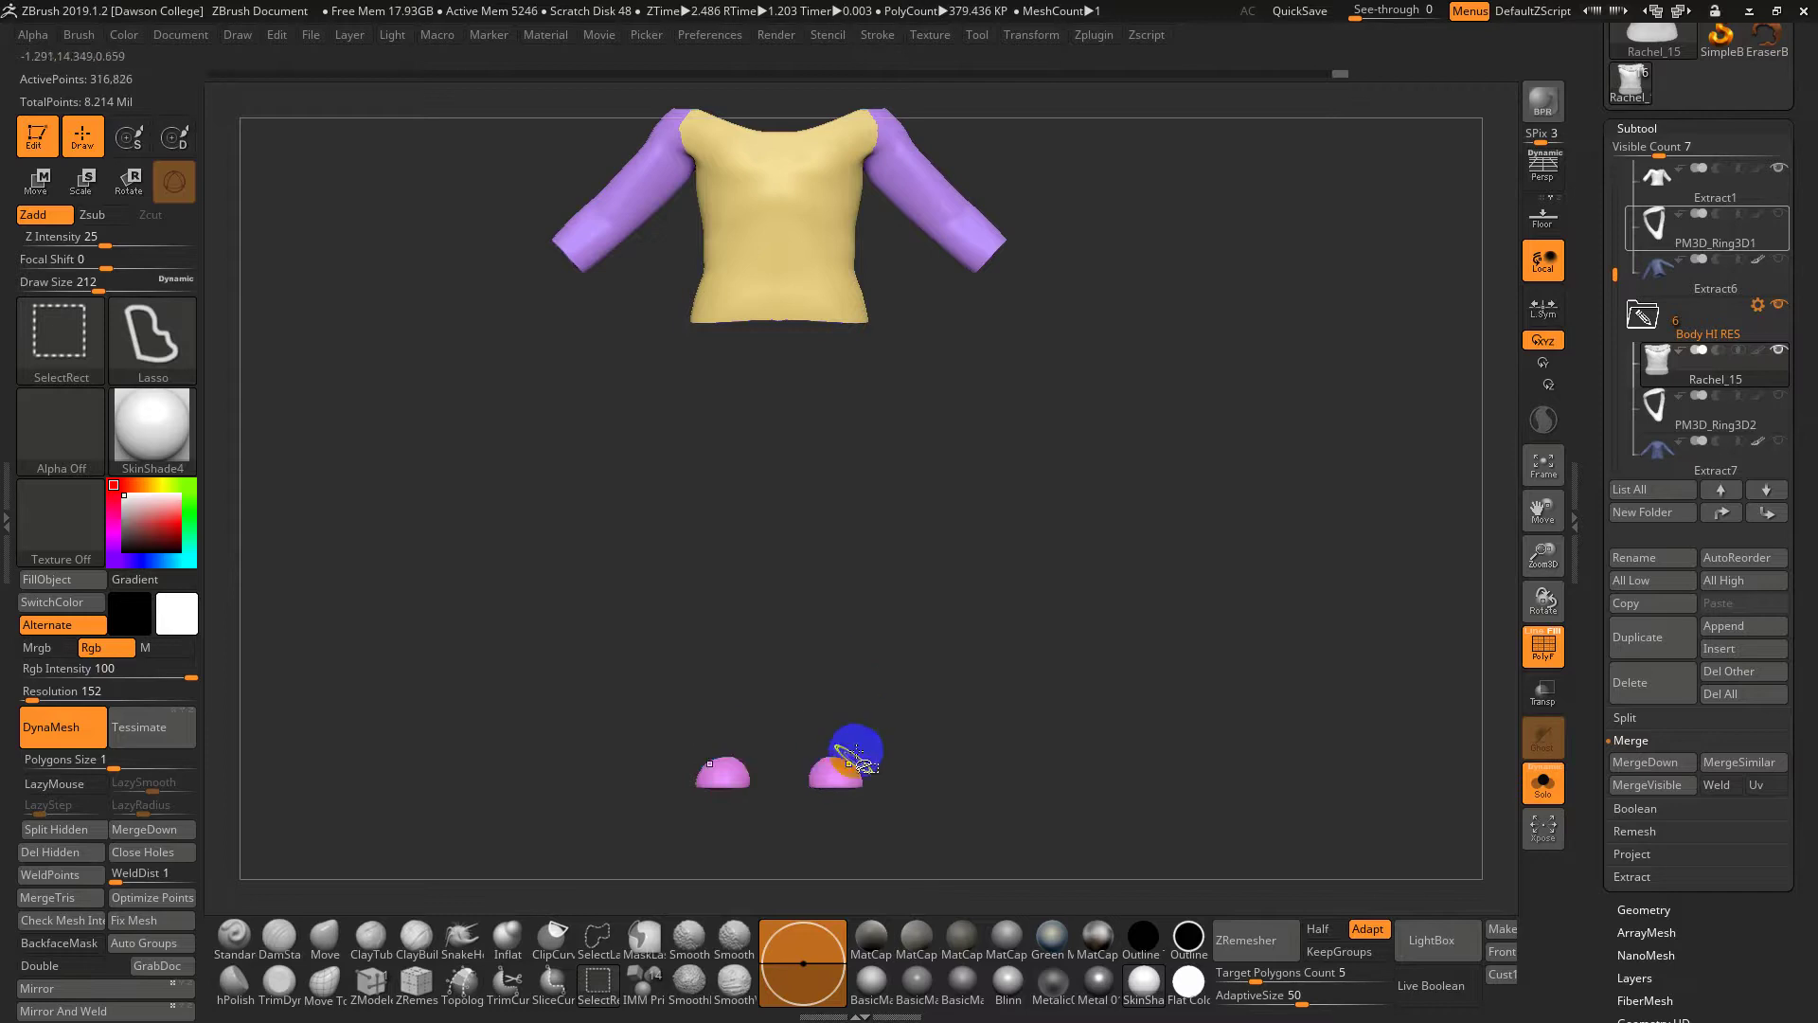
ctrl+shift+click(844, 775)
drag(866, 775, 926, 533)
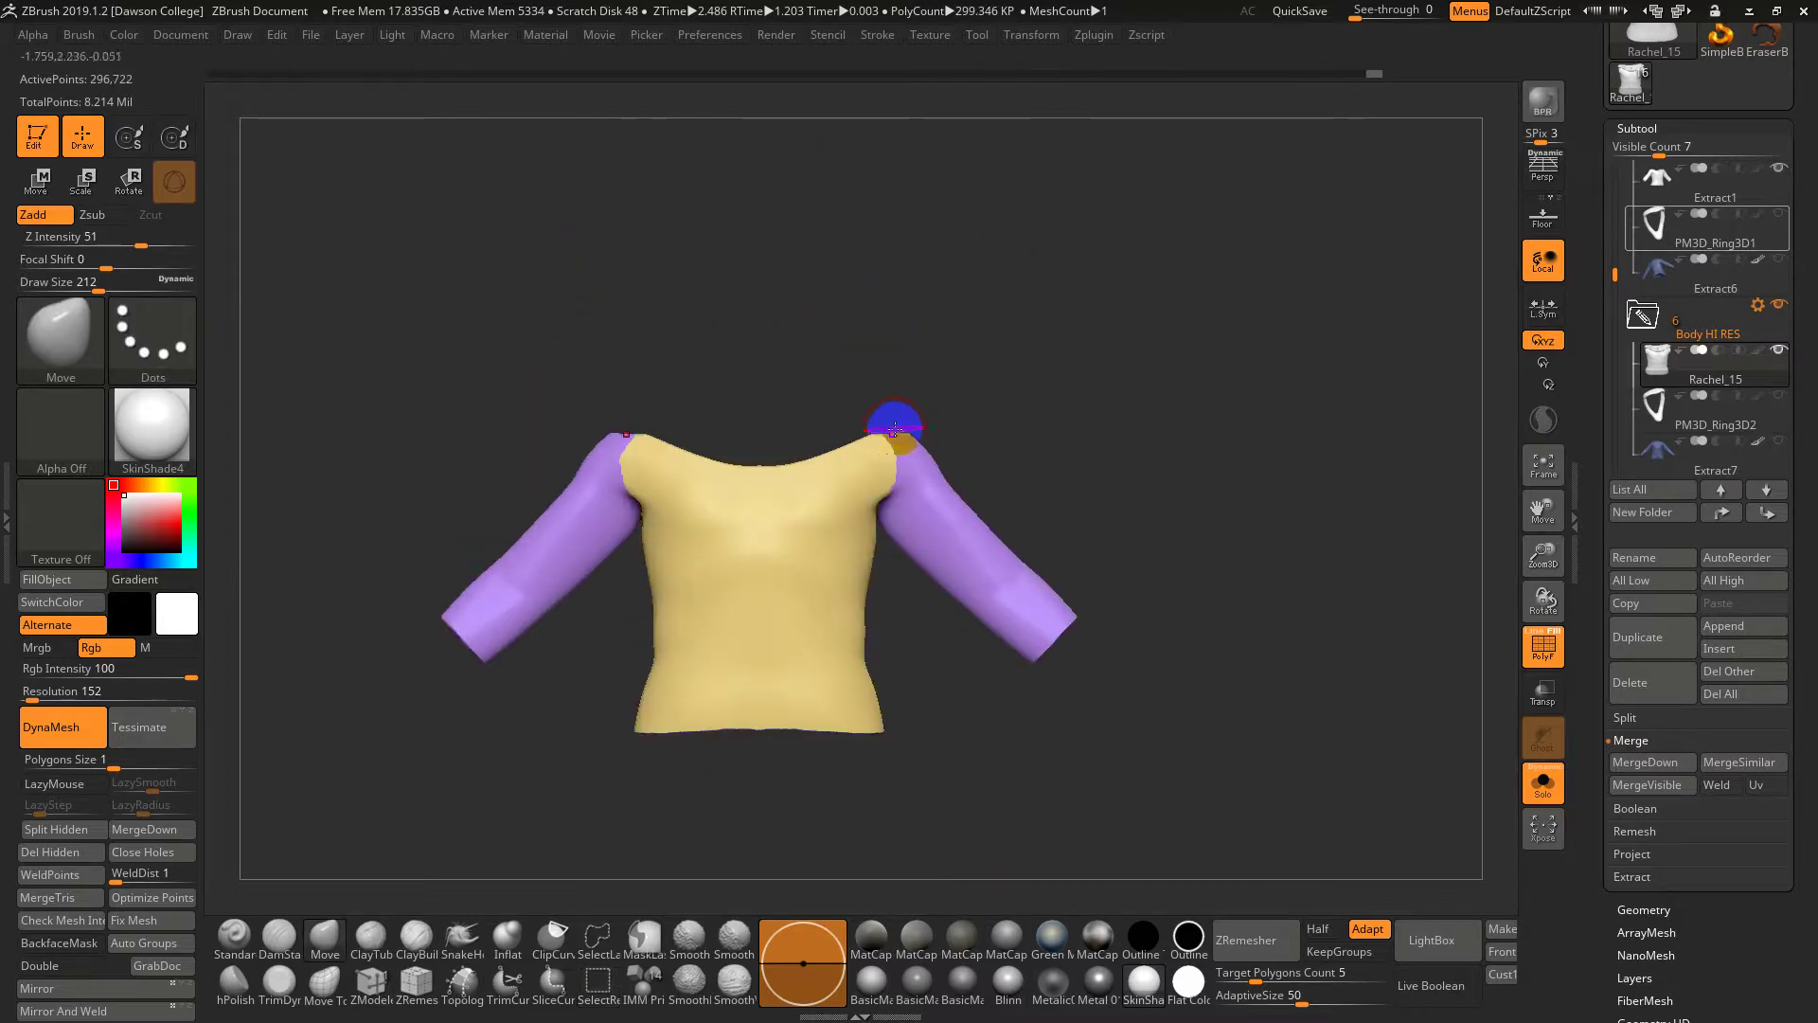
Mask the shirt sleeves, leaving the torso polygroup unmasked
key(w)
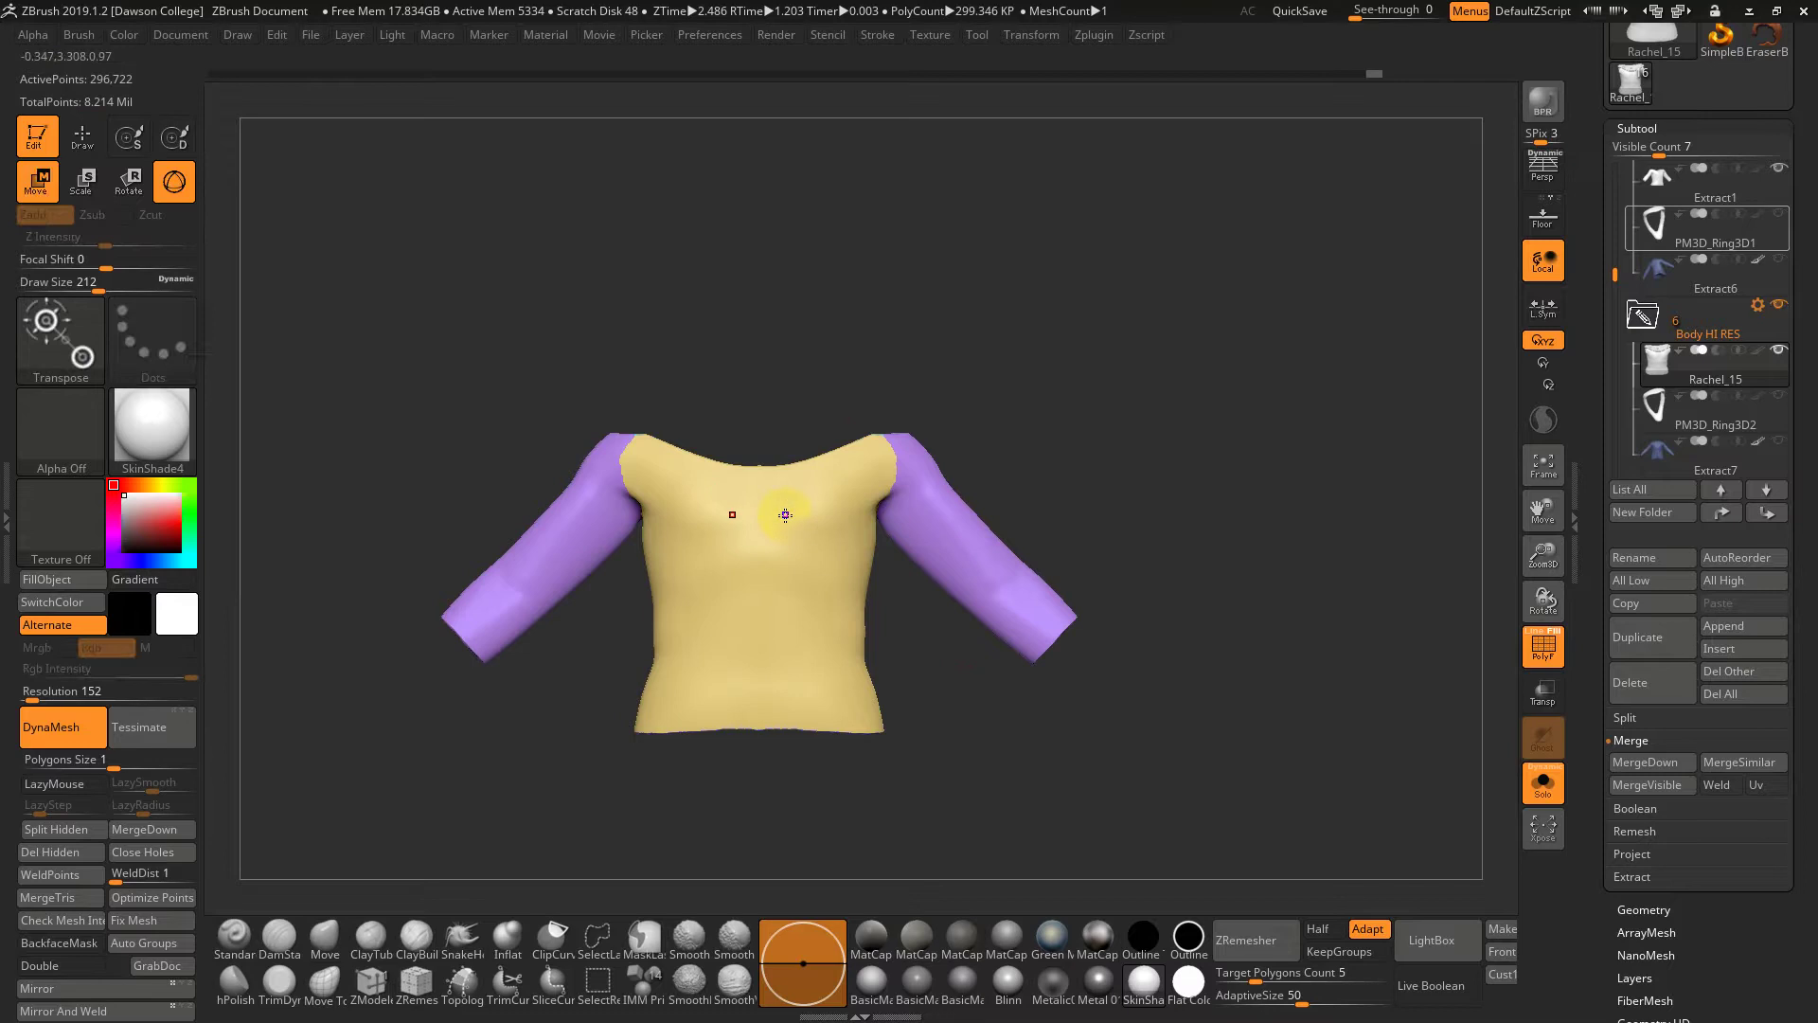
ctrl+click(784, 515)
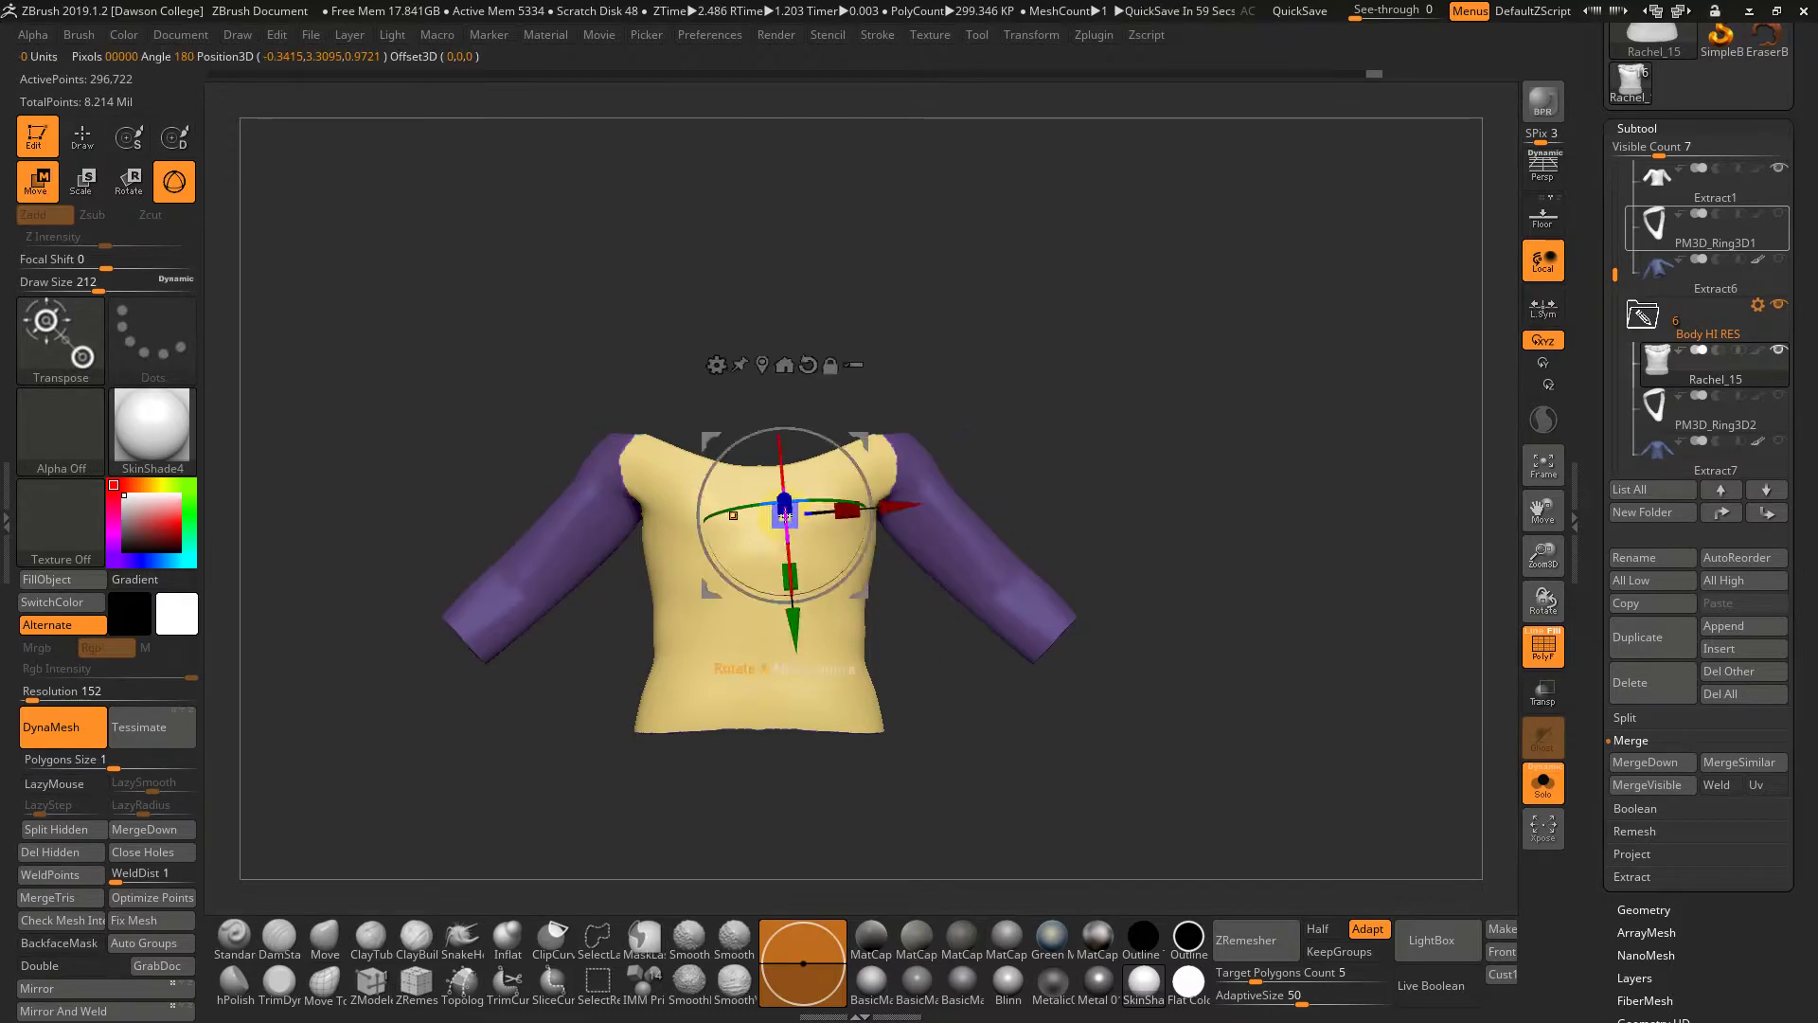
key(q)
mouse_move(971, 406)
alt+right_down()
mouse_move(969, 458)
mouse_move(933, 393)
alt+right_up()
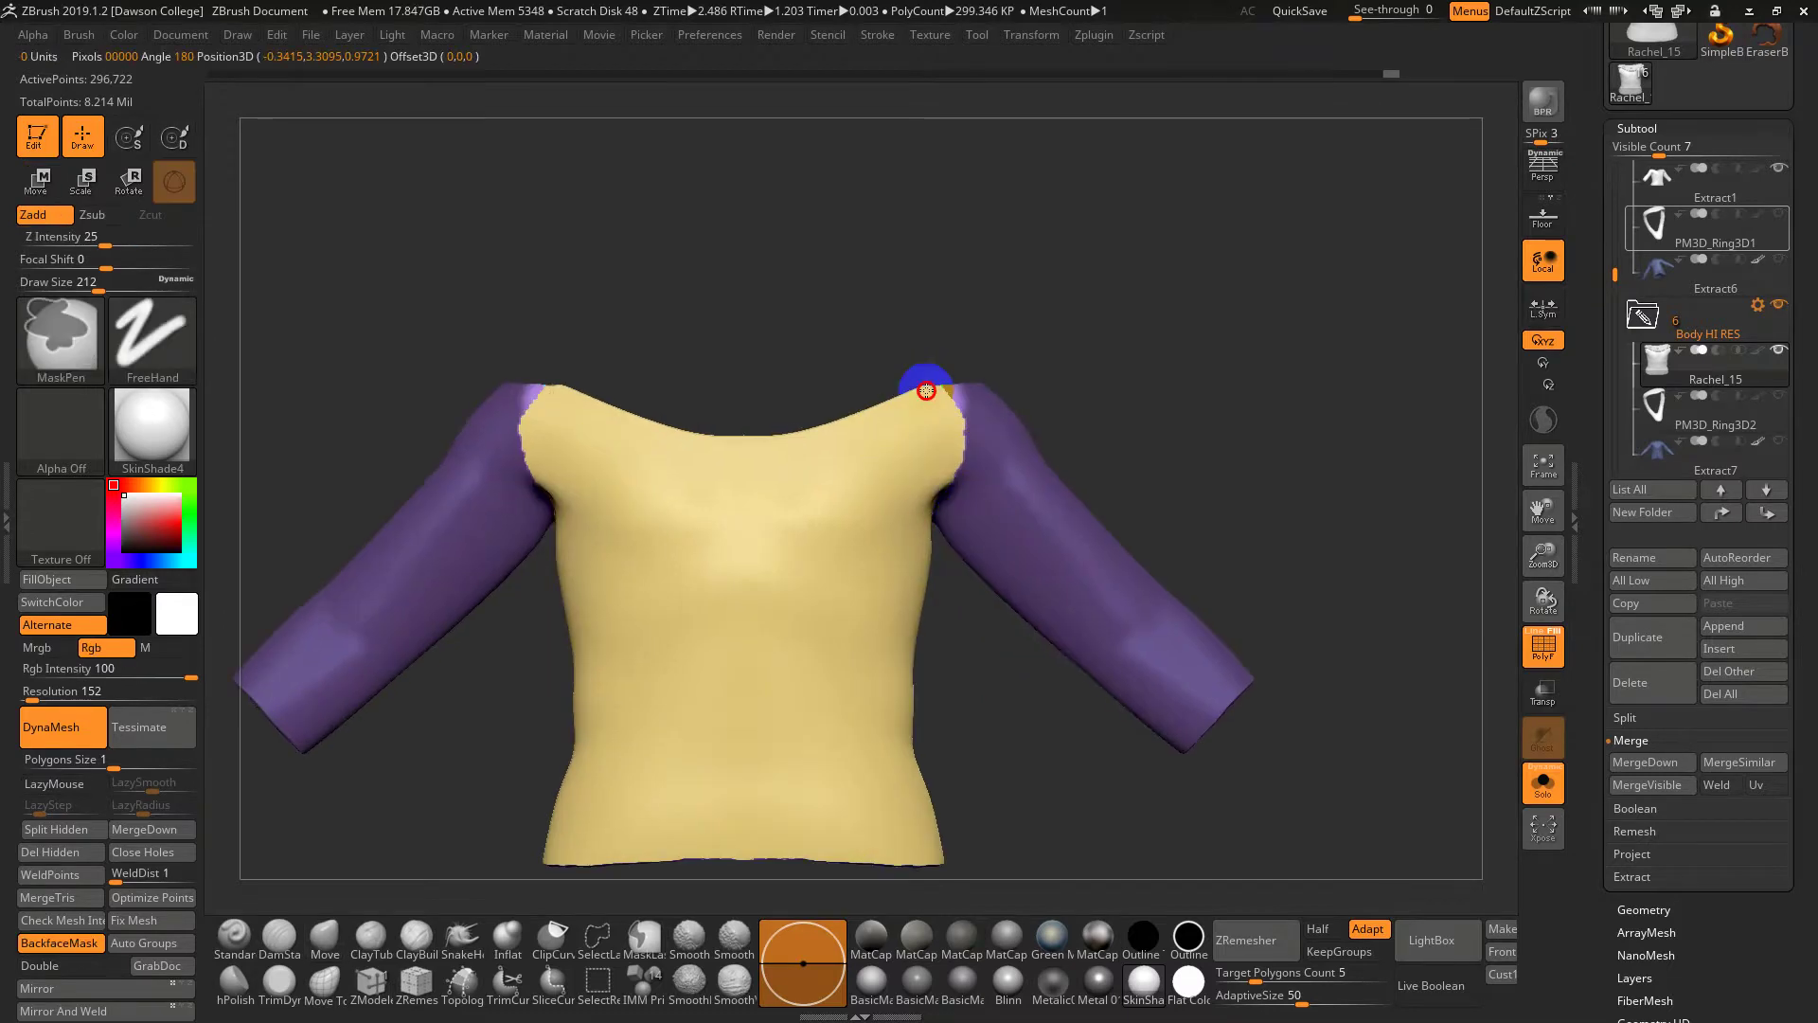
Erase the mask from the inner neck surface and around the shoulder seams, using draw sizes 192 and 182
right_drag(971, 326, 949, 383)
mouse_move(947, 384)
ctrl+mouse_down()
mouse_move(976, 357)
mouse_move(1012, 366)
mouse_move(905, 370)
ctrl+mouse_up()
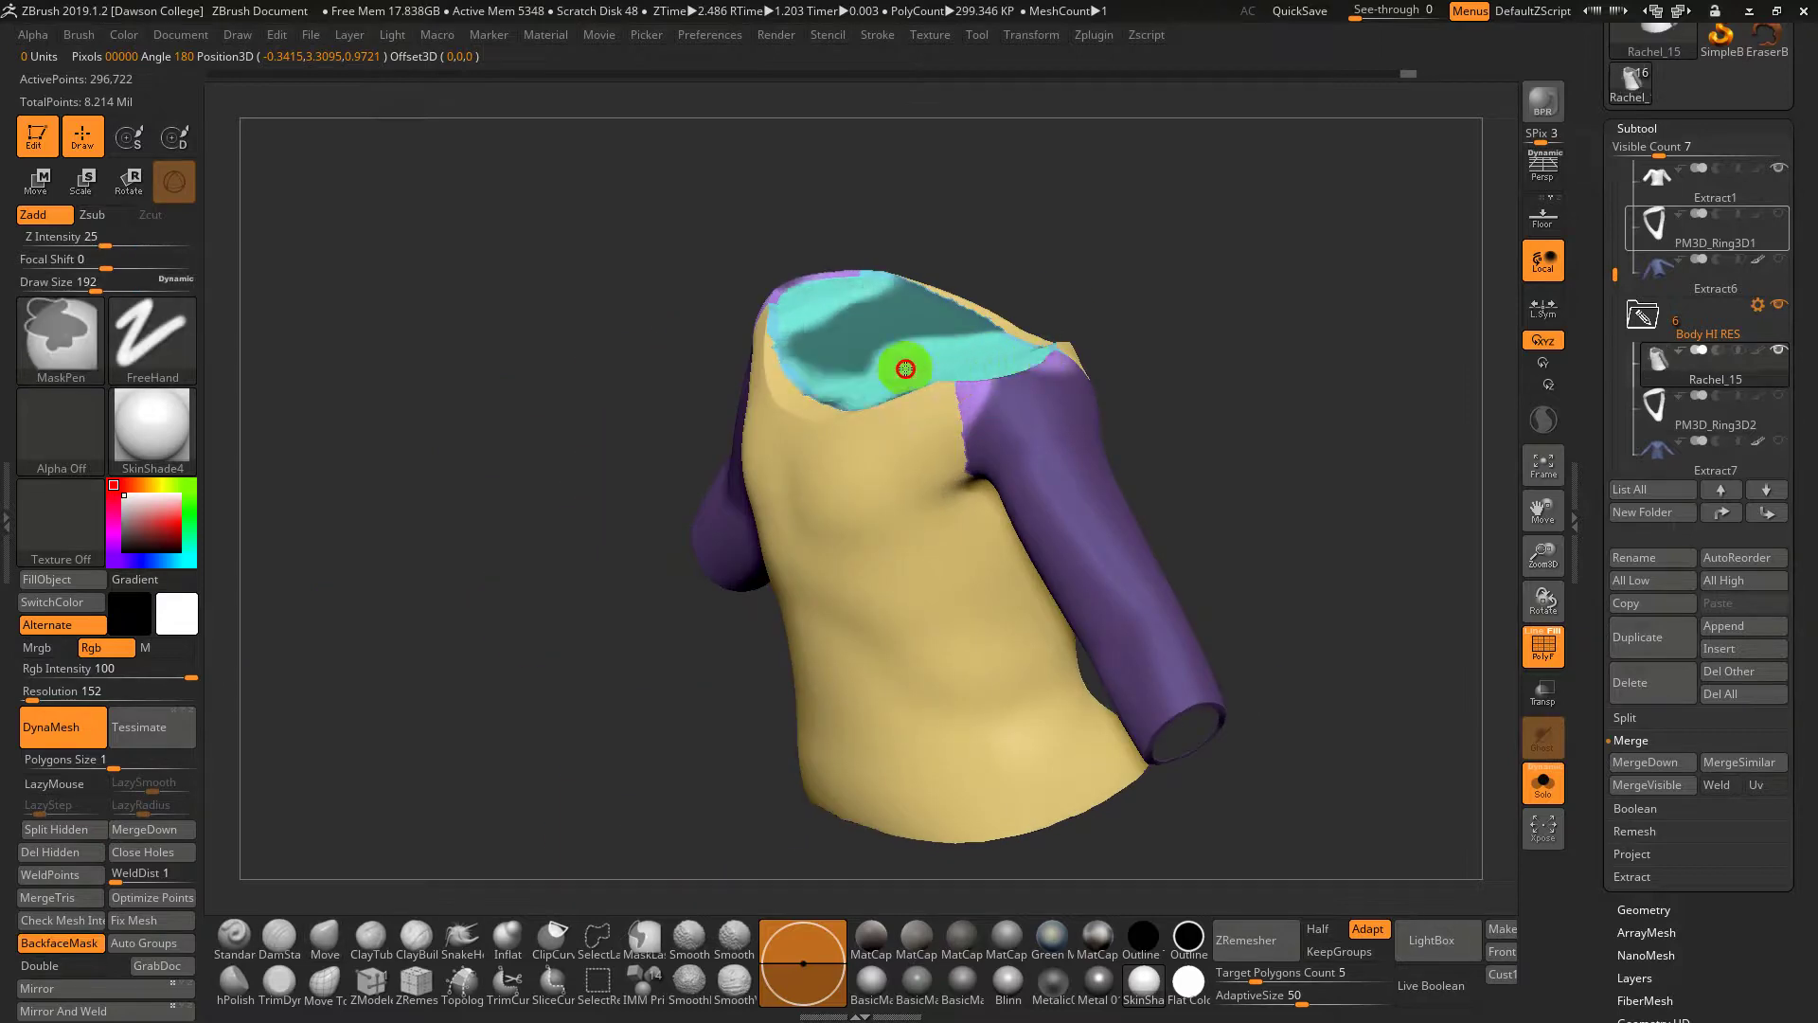
mouse_move(1104, 268)
mouse_down()
mouse_move(917, 276)
mouse_move(1035, 268)
mouse_move(938, 302)
mouse_move(1046, 283)
mouse_up()
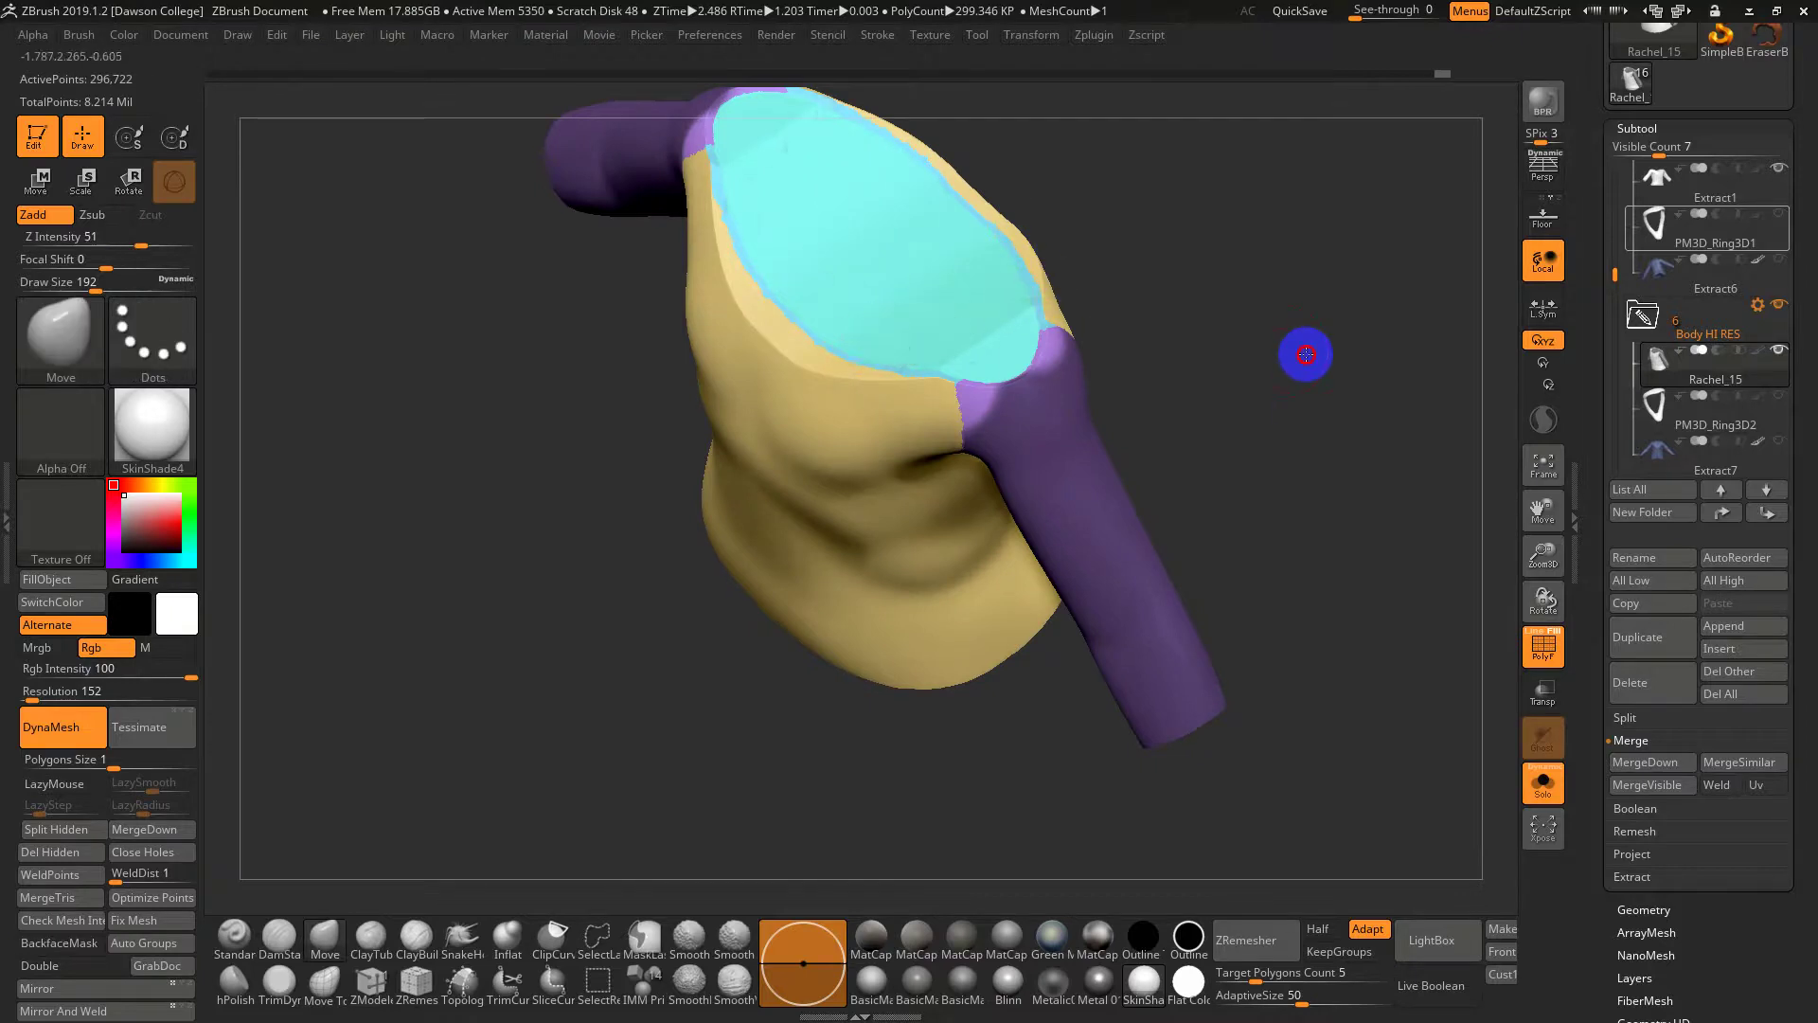
drag(1303, 354, 1021, 352)
key(ctrl)
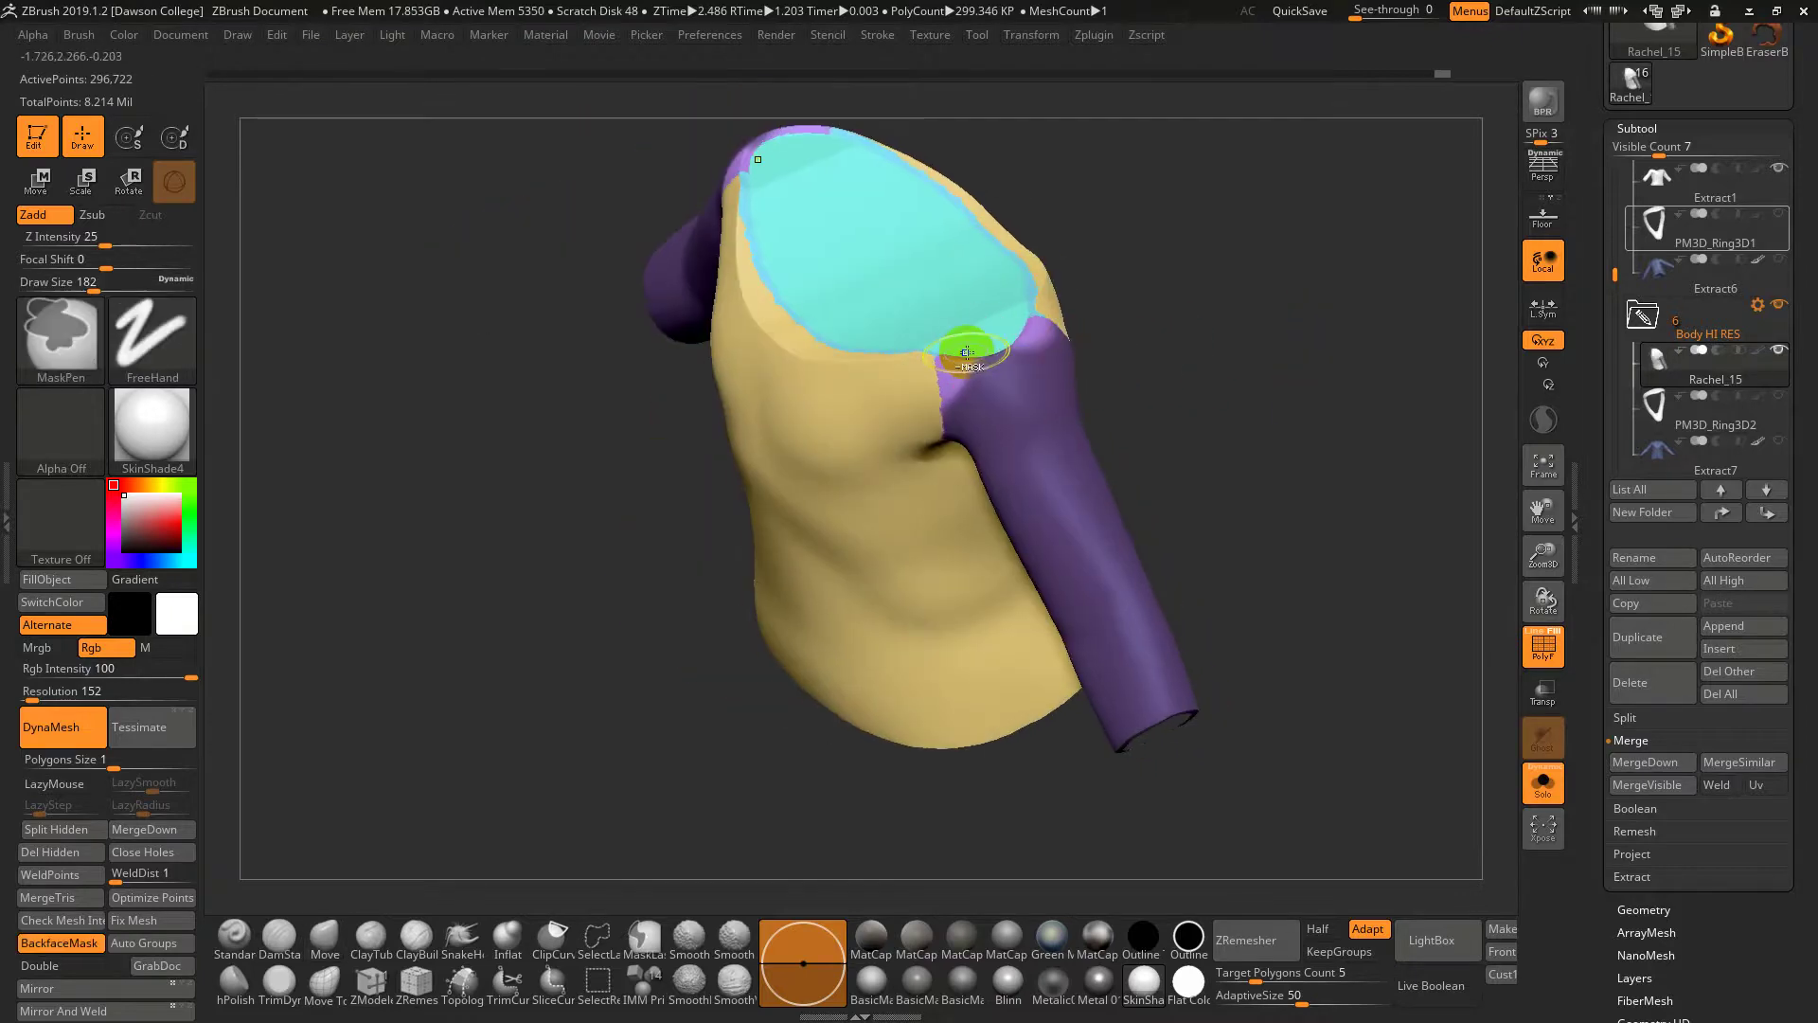
drag(1278, 327, 1110, 332)
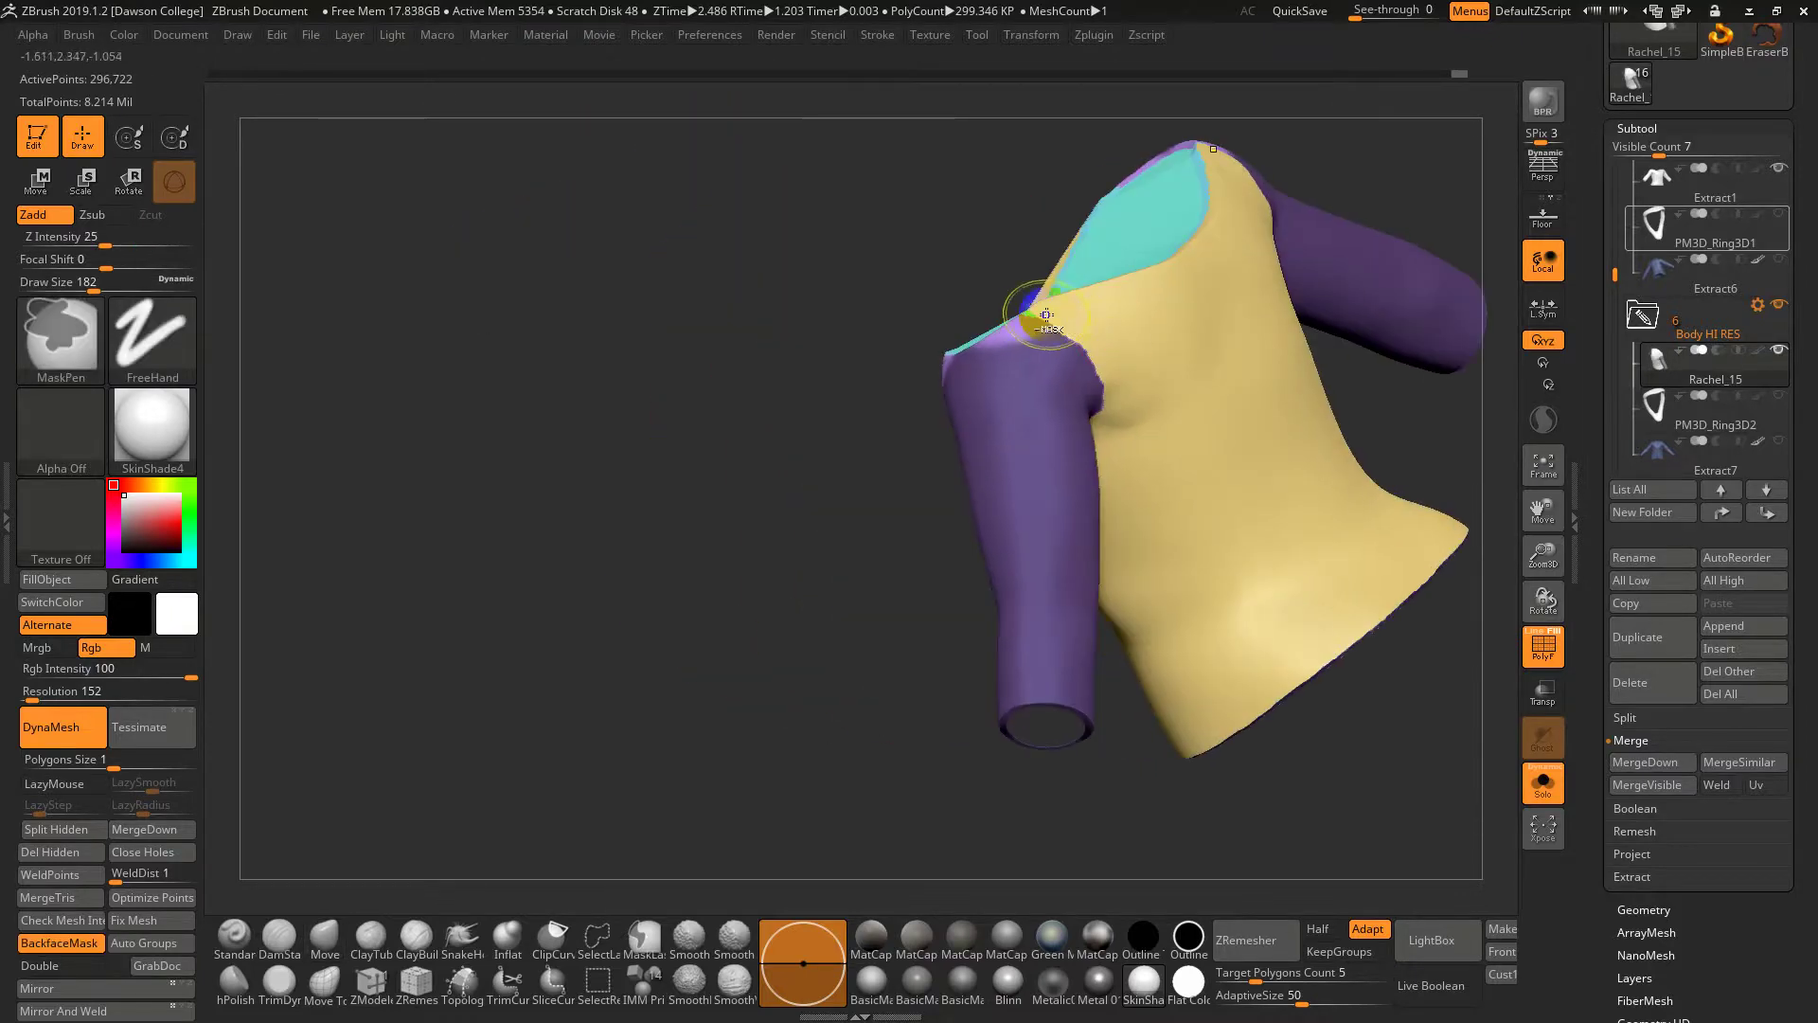
shift+drag(925, 340, 950, 413)
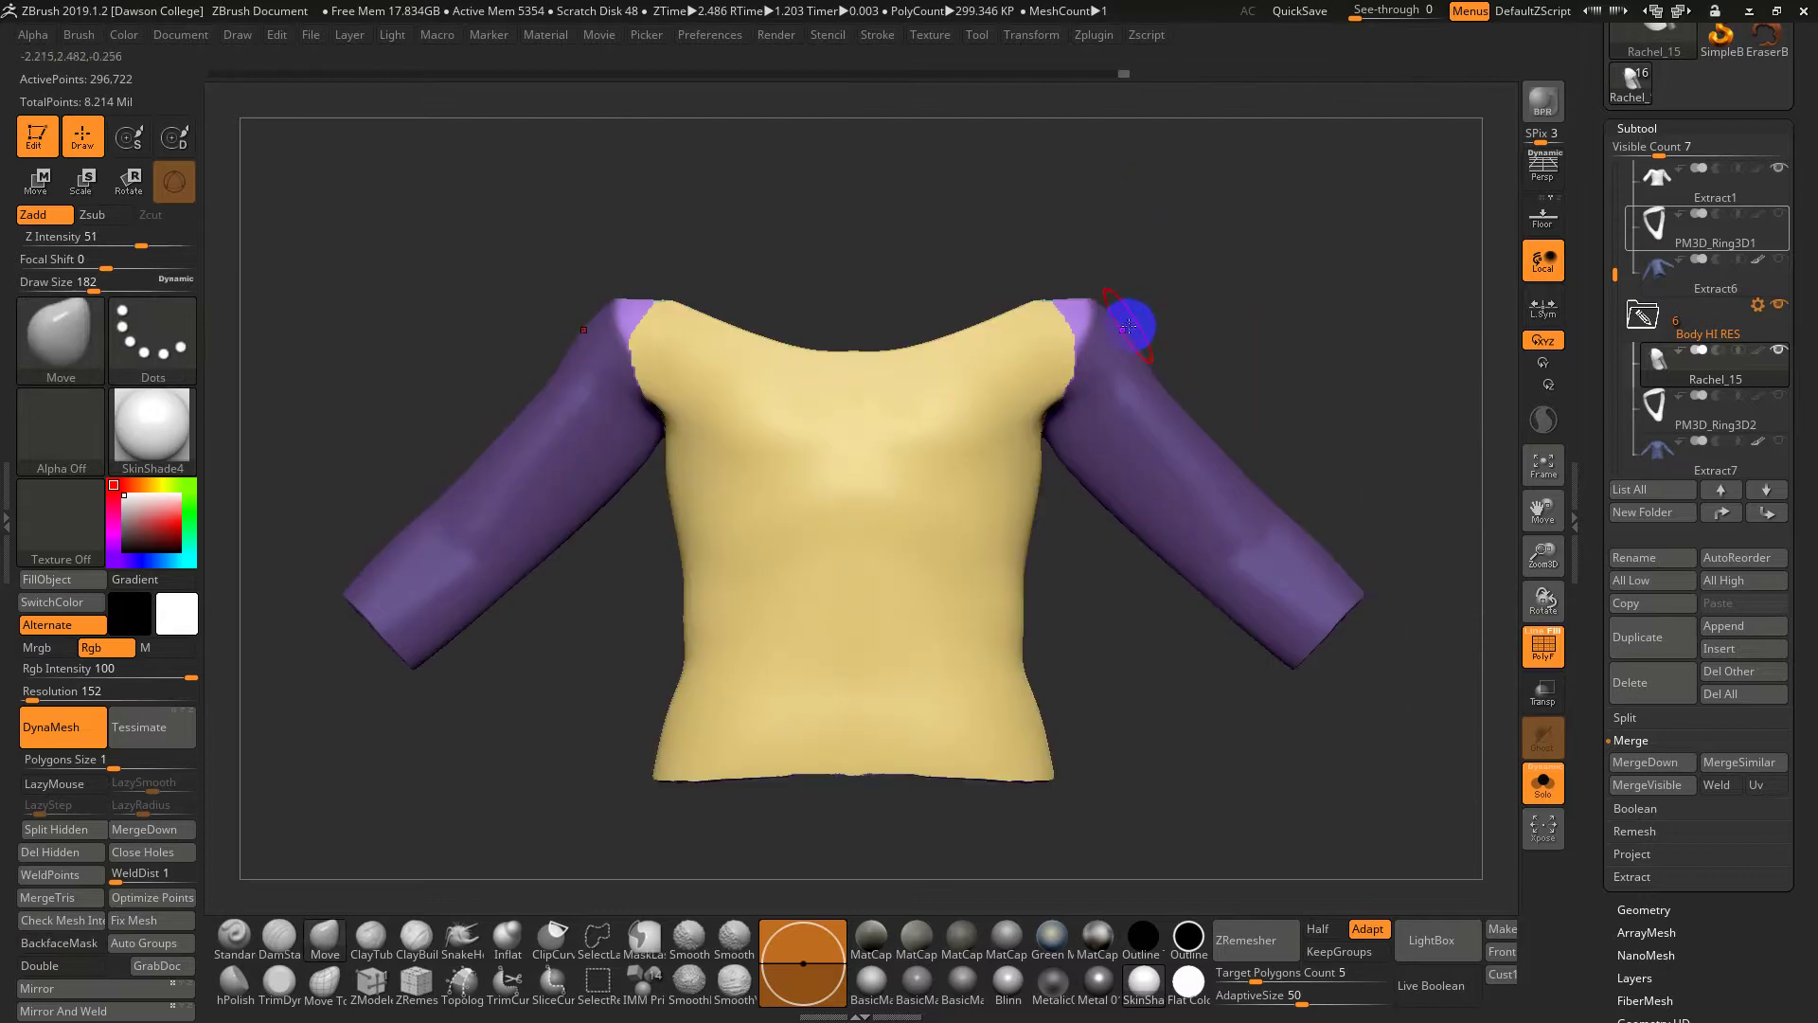
Reduce the draw size to 132, refine the mask edge at the shoulders and regroup the shirt along the mask into sleeves and torso
key(ctrl)
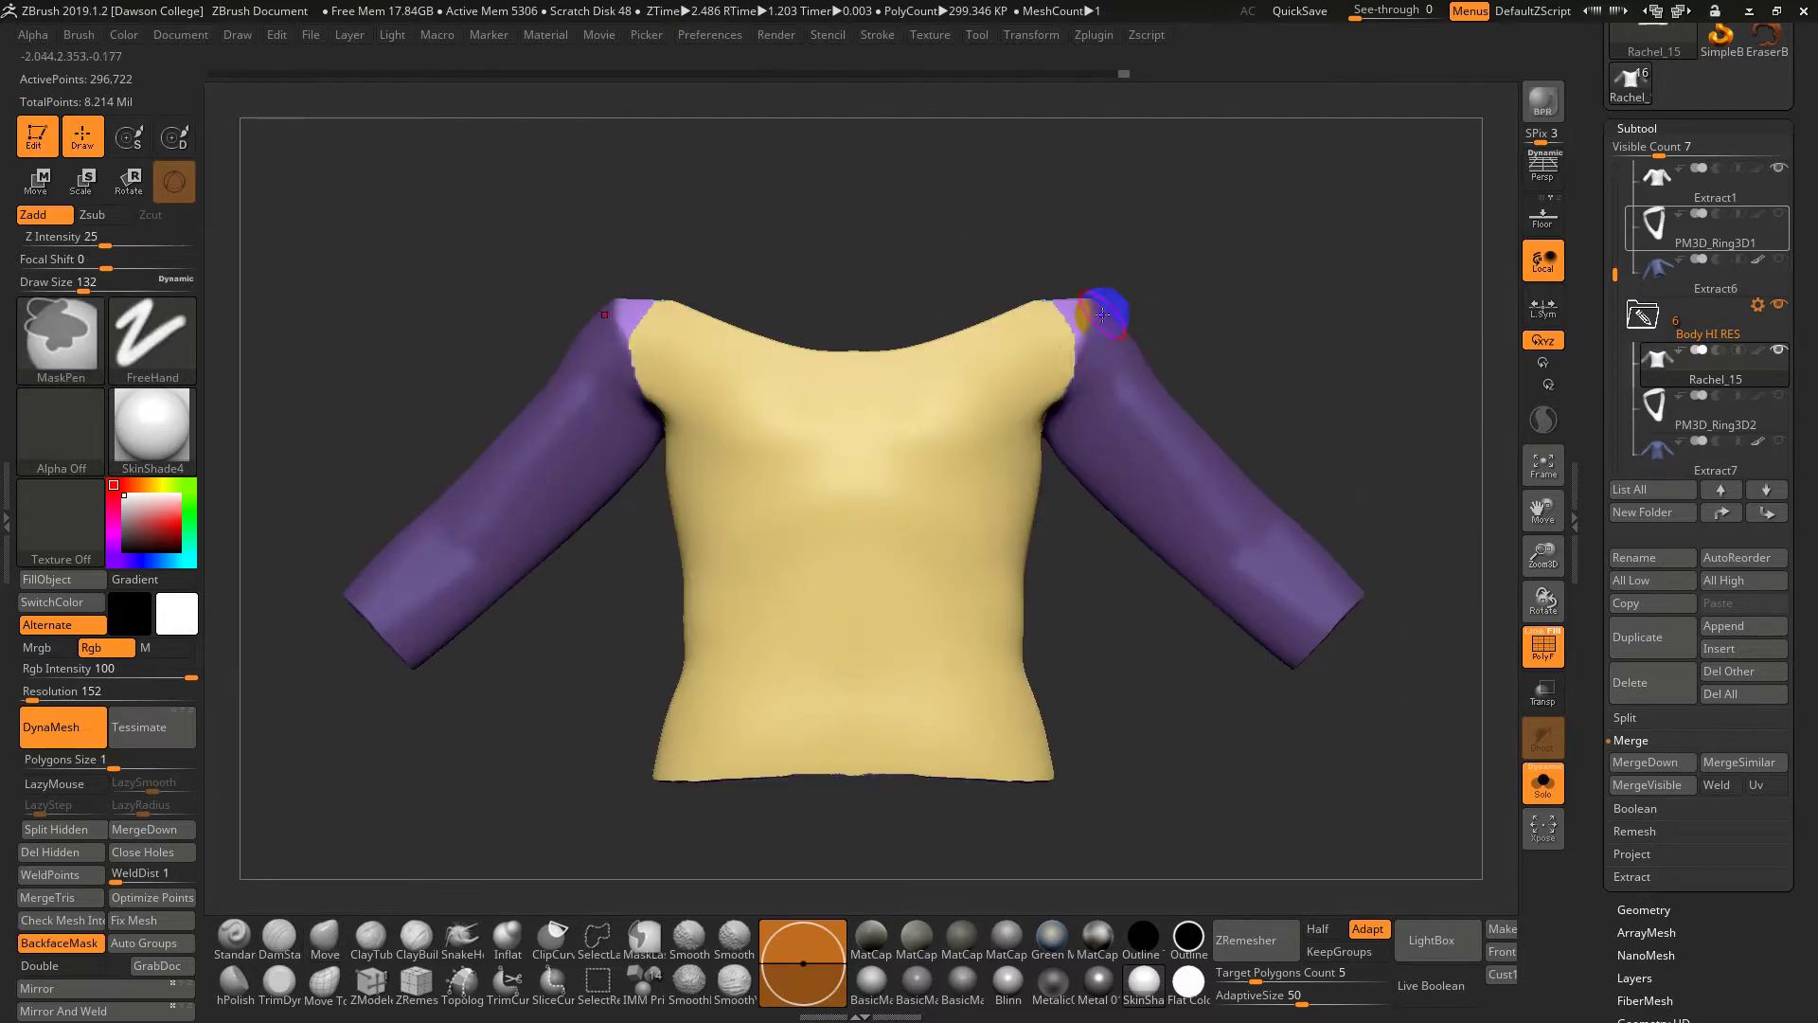
right_drag(1166, 375, 1114, 328)
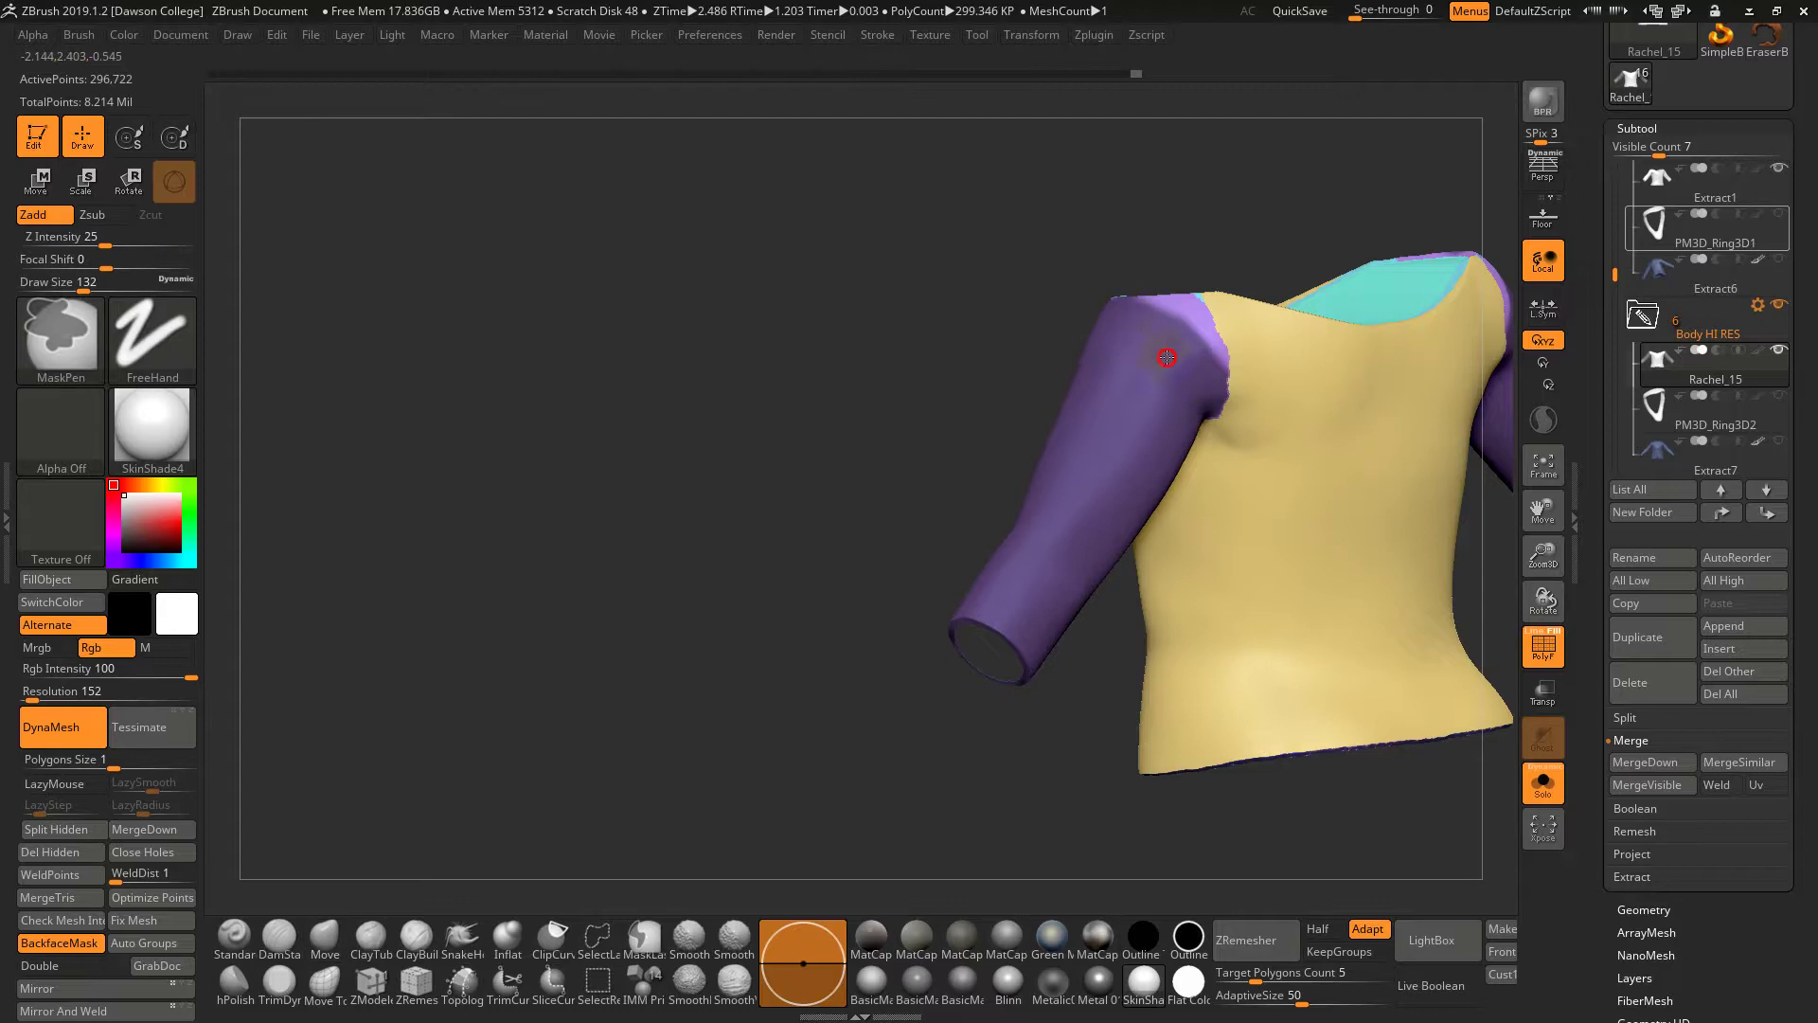
right_drag(942, 357, 1033, 357)
mouse_move(1286, 367)
right_down()
mouse_move(1364, 365)
mouse_move(1297, 375)
mouse_move(1234, 292)
mouse_move(1121, 364)
right_up()
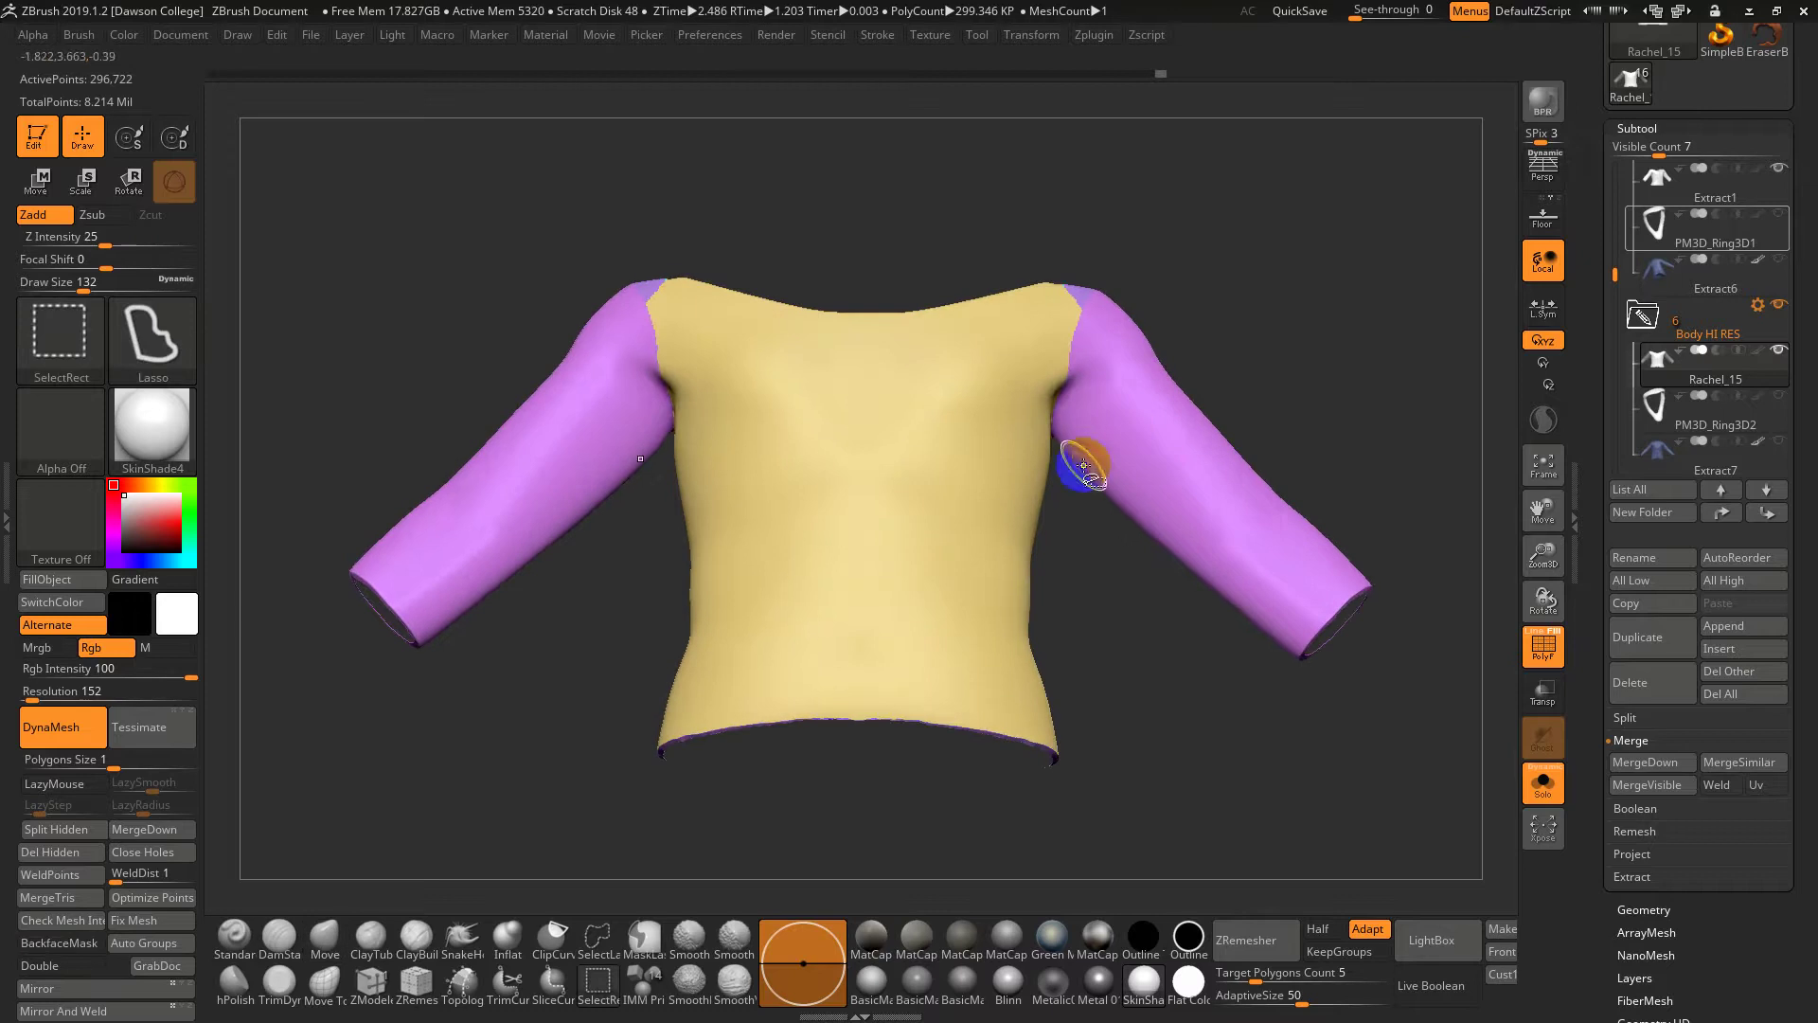
Isolate the regrouped shirt torso, examine it from the side and show the whole body
ctrl+shift+click(1181, 427)
right_drag(1226, 418, 1178, 492)
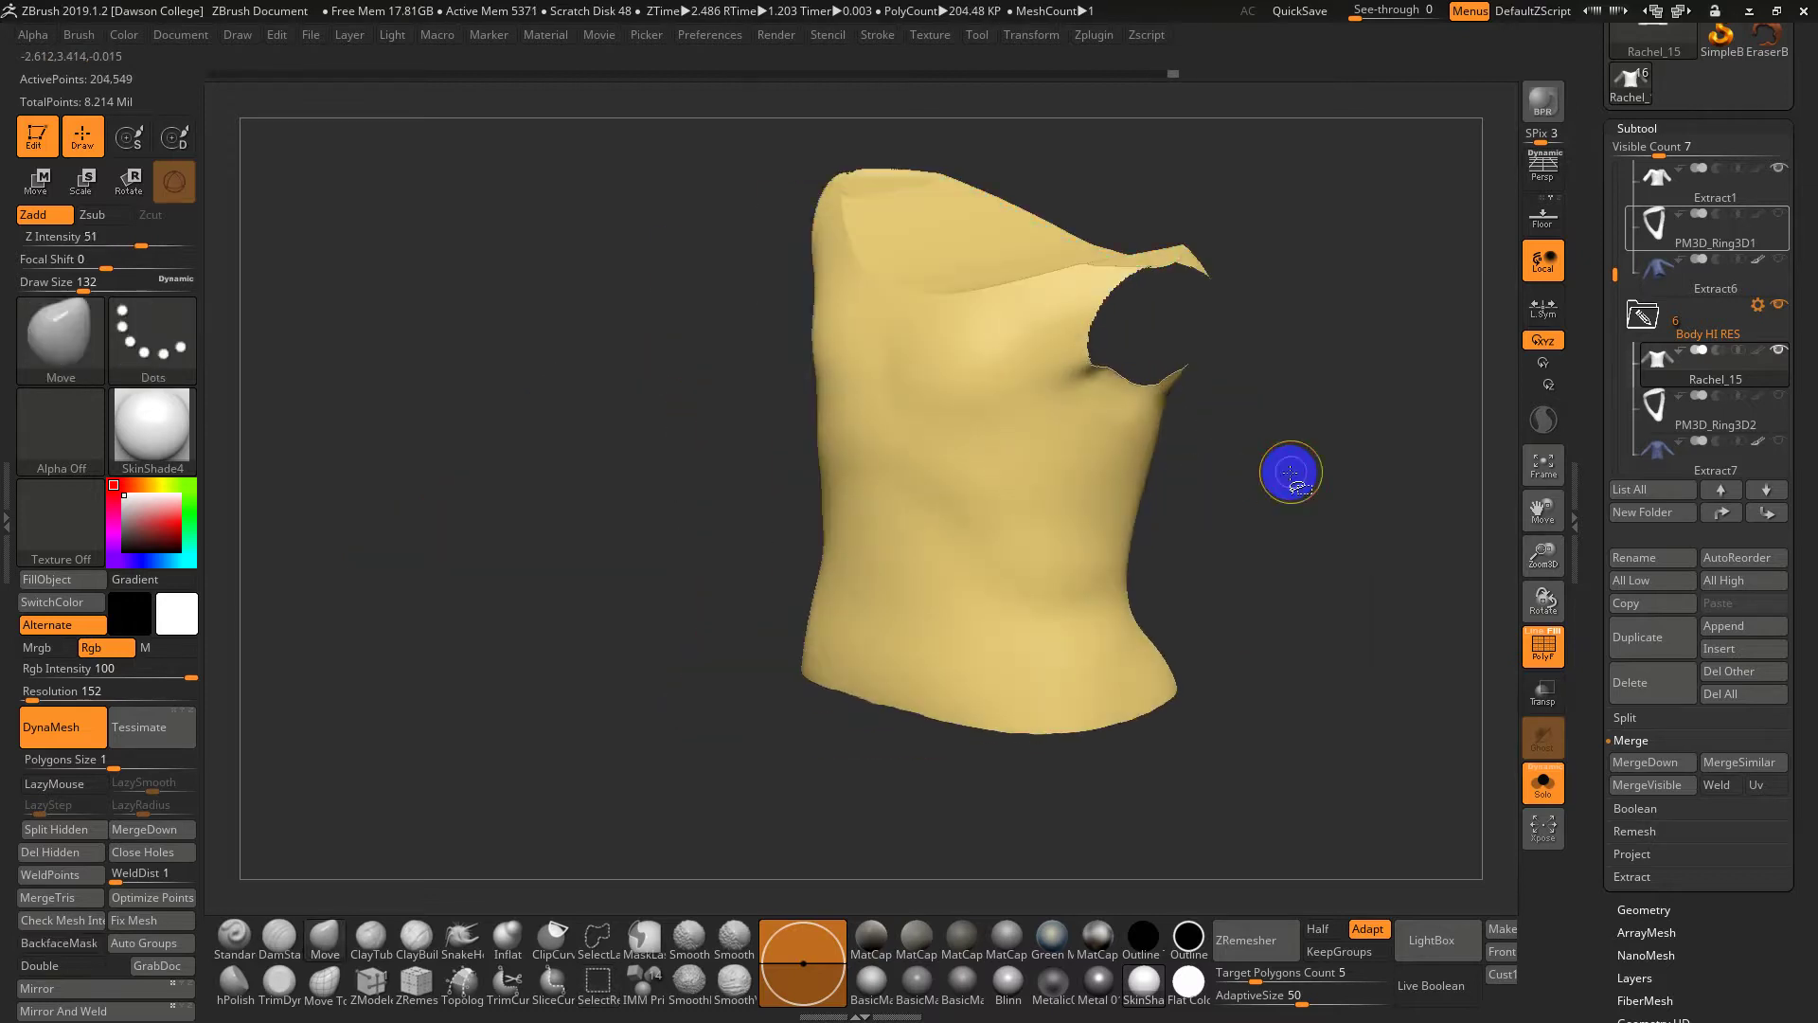
ctrl+shift+click(1291, 471)
mouse_move(1270, 458)
right_down()
mouse_move(1319, 451)
mouse_move(1319, 353)
mouse_move(1189, 406)
right_up()
Isolate the sleeves, hide the stray waist fragments and give the two sleeve ends their own cuff polygroup
ctrl+shift+click(1140, 457)
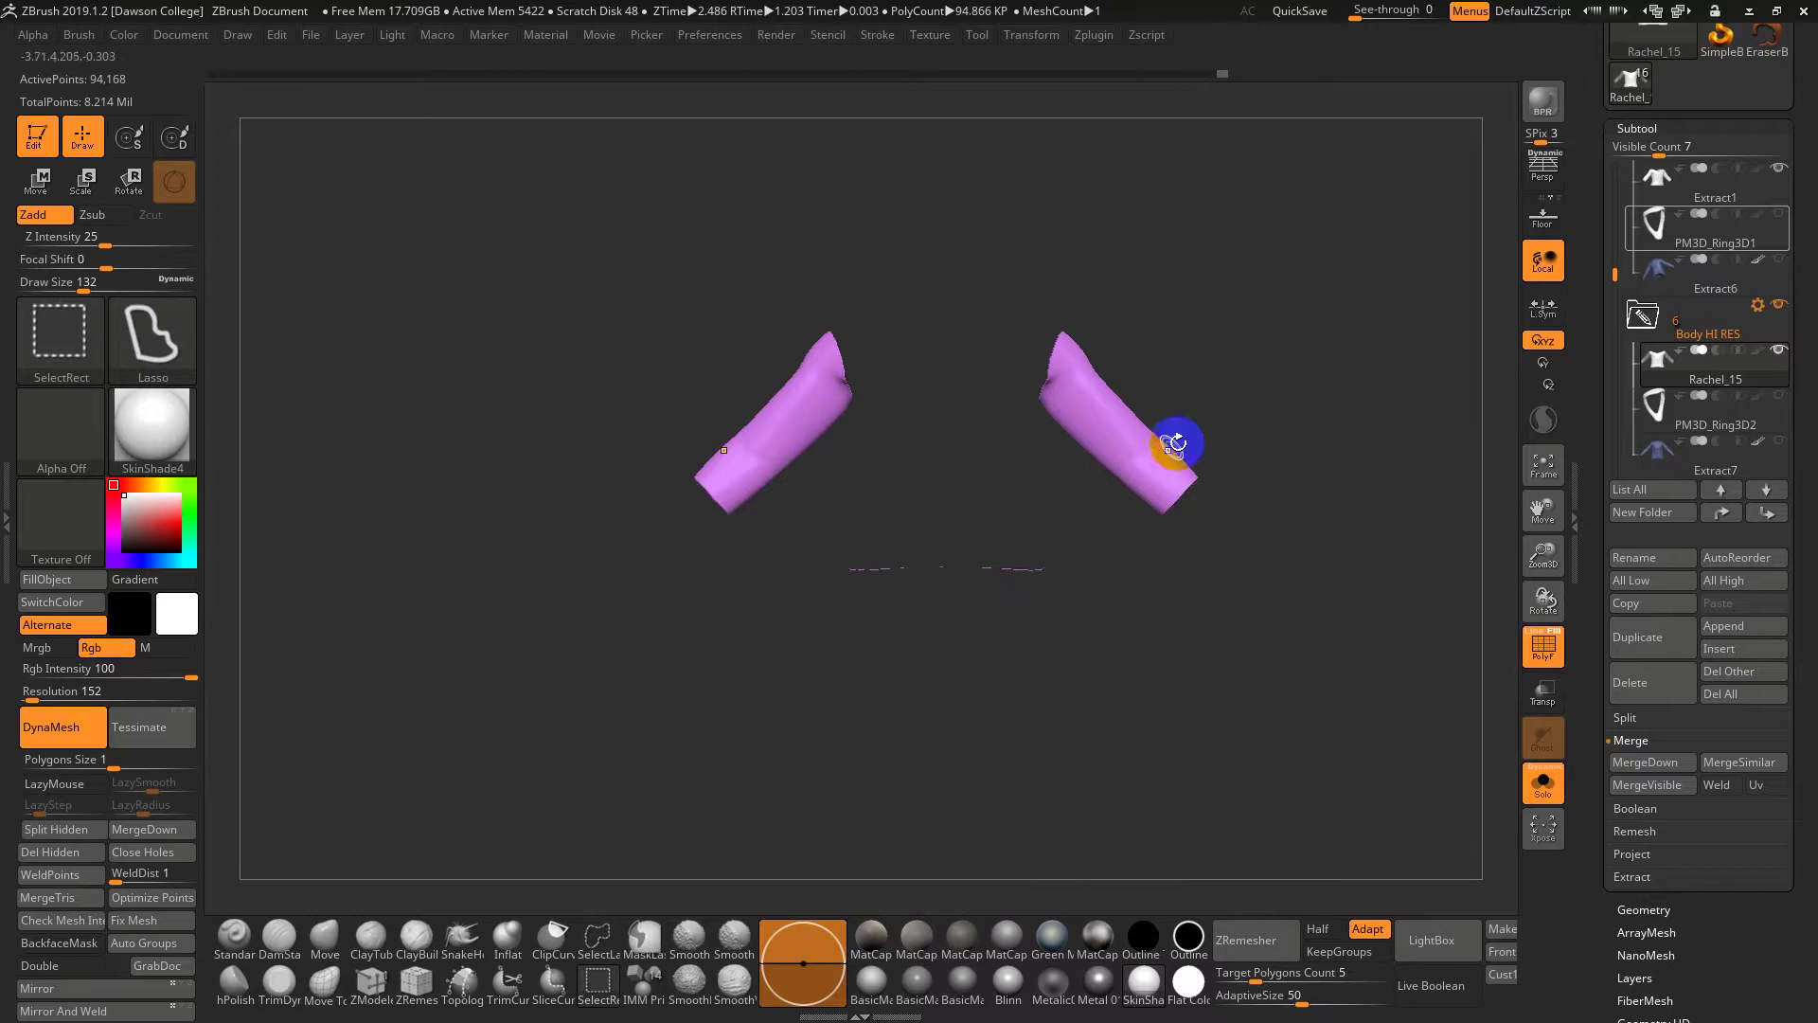
ctrl+shift+drag(1070, 545, 871, 701)
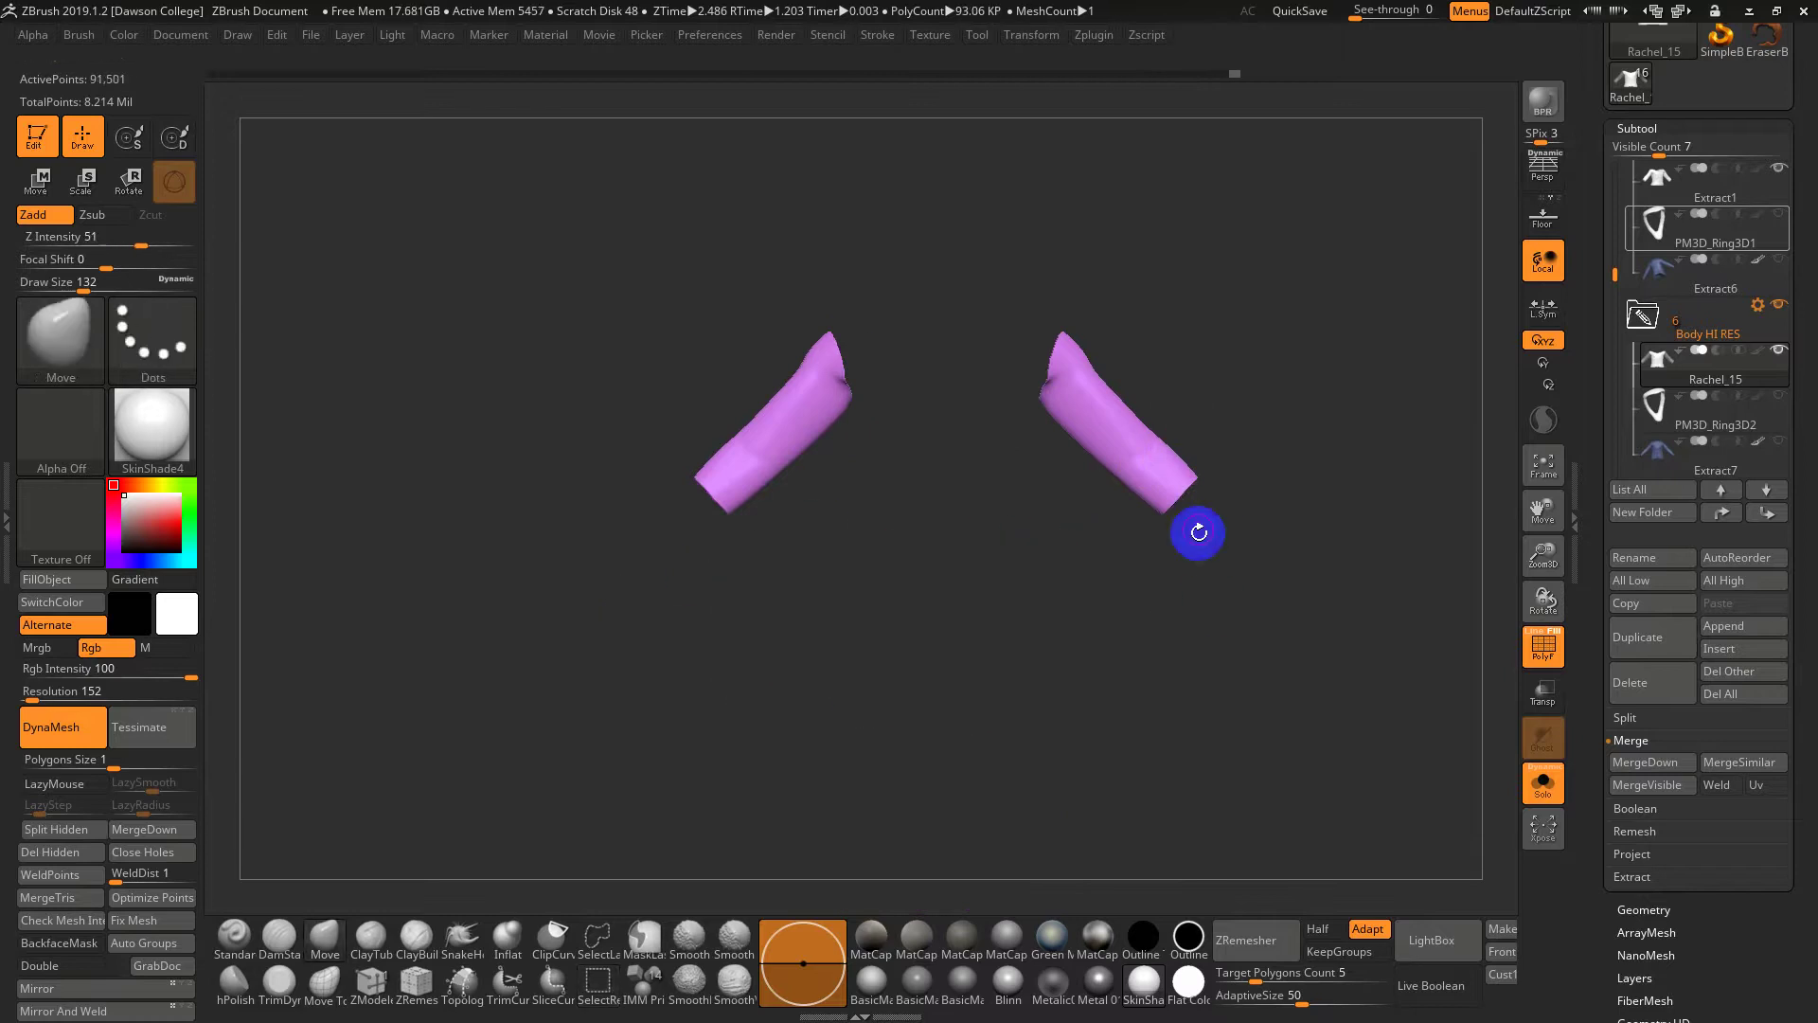
mouse_move(1174, 421)
ctrl+shift+mouse_down()
mouse_move(1179, 491)
mouse_move(1033, 570)
mouse_move(1028, 553)
ctrl+shift+mouse_up()
key(ctrl+w)
ctrl+shift+click(1272, 586)
Isolate the sleeve cuffs, assign them a fresh polygroup colour and show the whole body
right_drag(1294, 606, 1112, 621)
ctrl+shift+click(1101, 519)
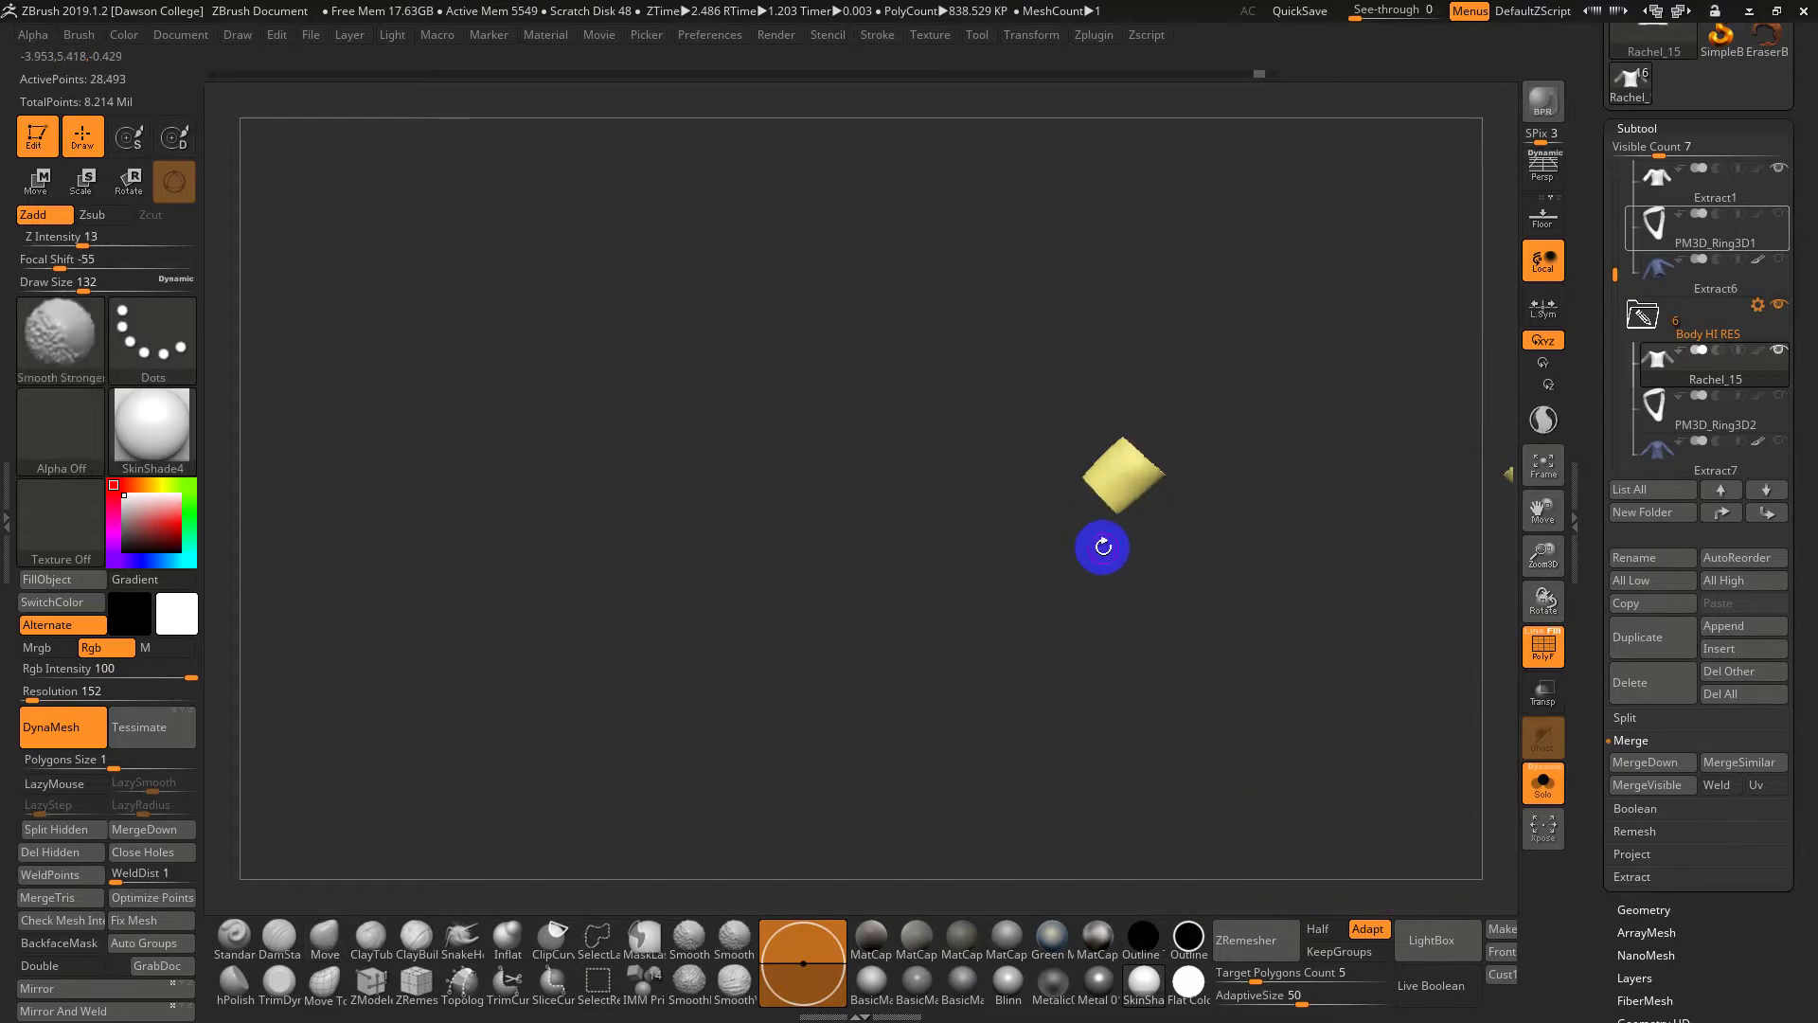
key(ctrl+w)
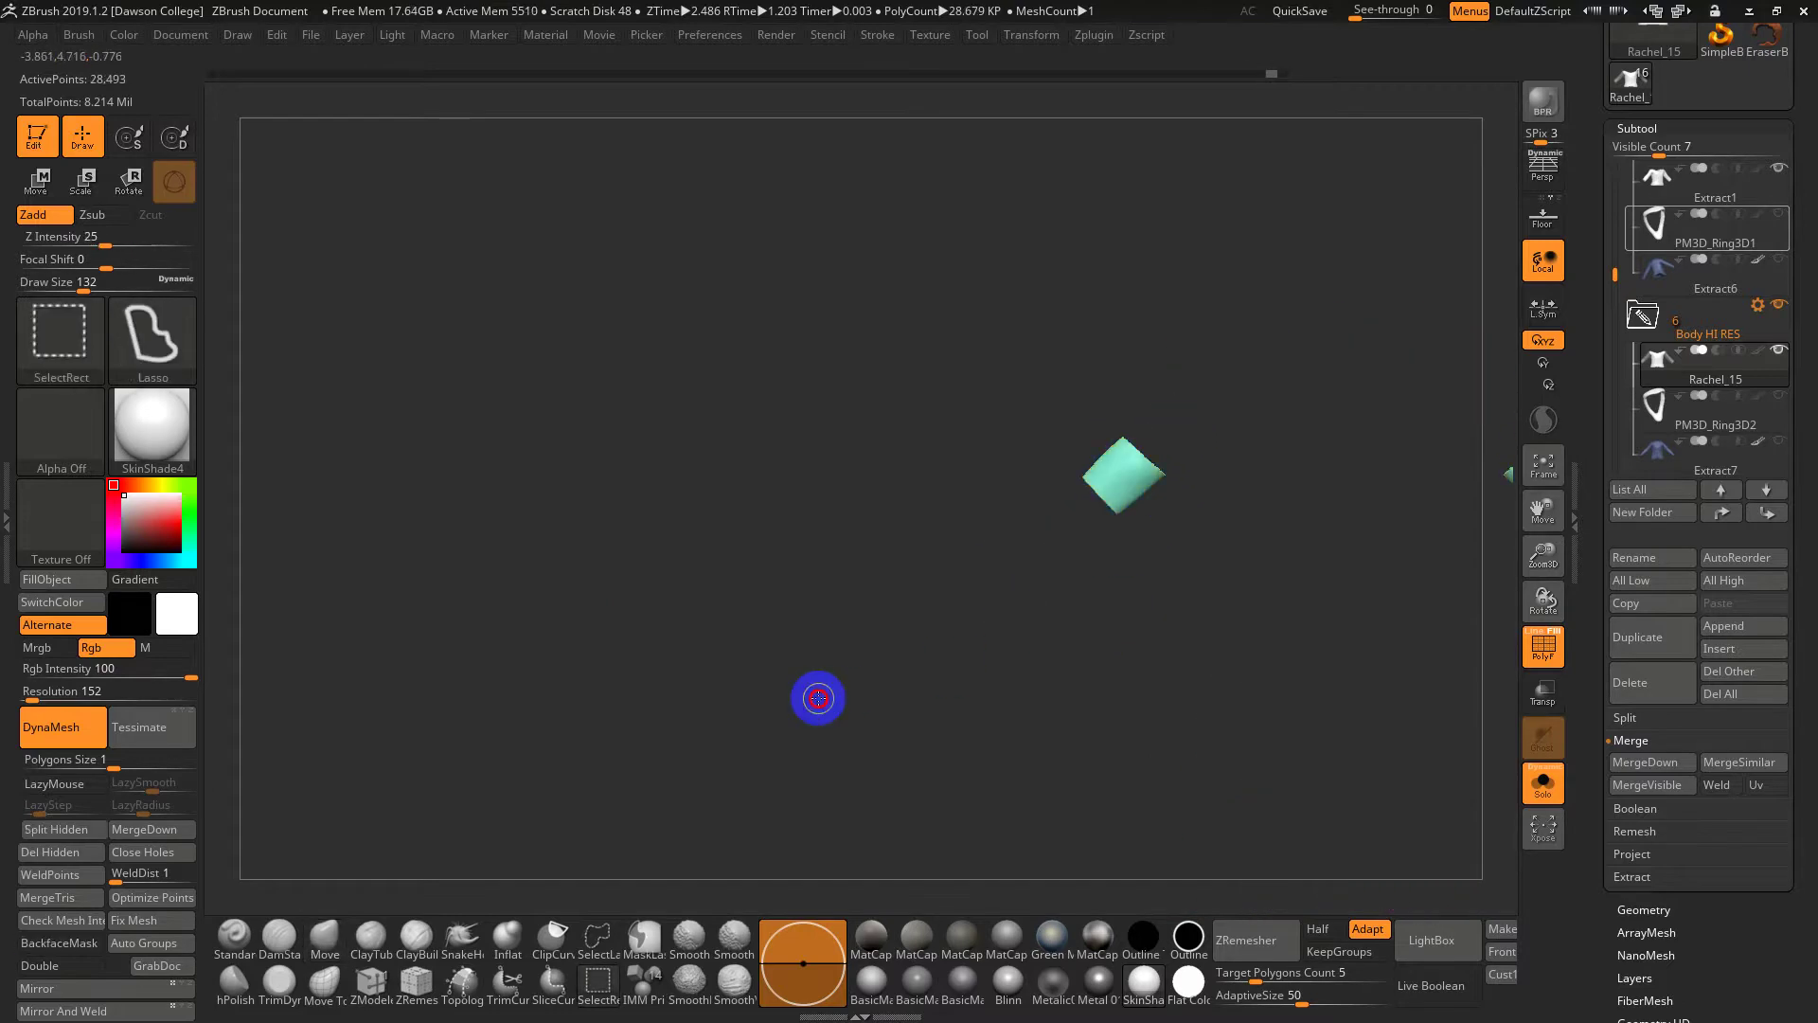
ctrl+shift+click(818, 698)
right_drag(730, 682, 926, 524)
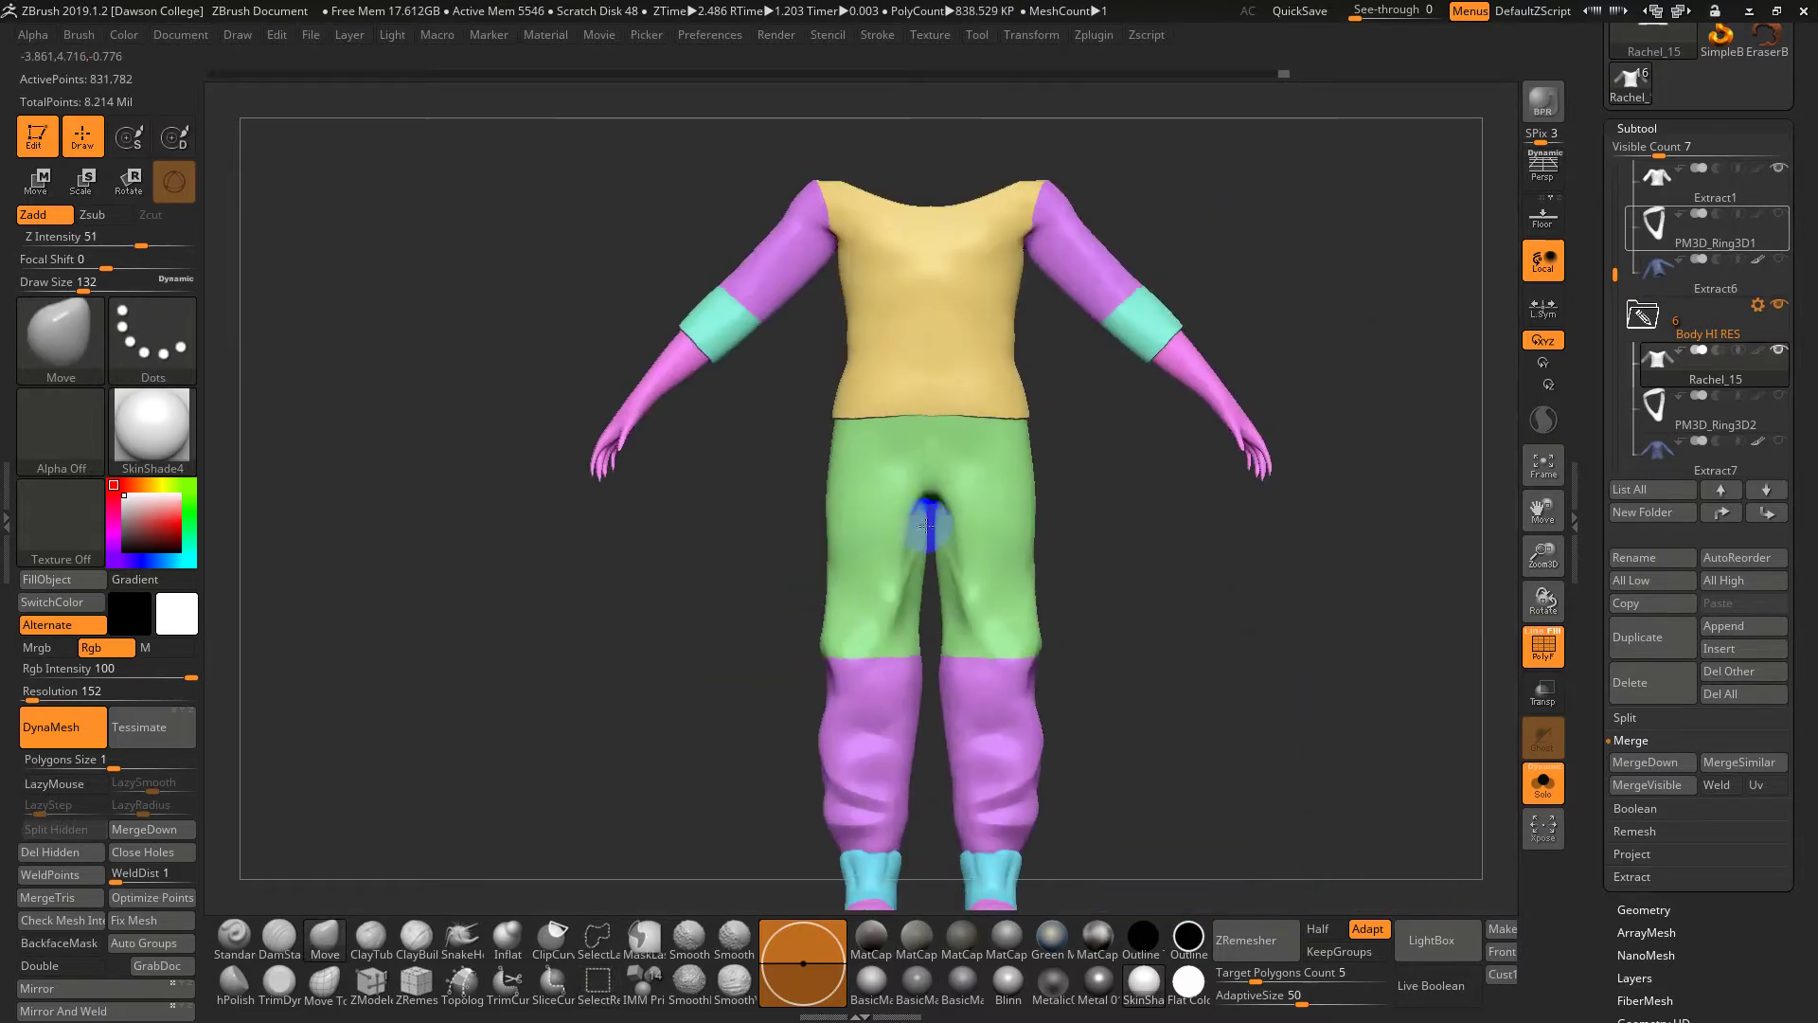
Isolate the green upper trousers polygroup
key(ctrl+shift)
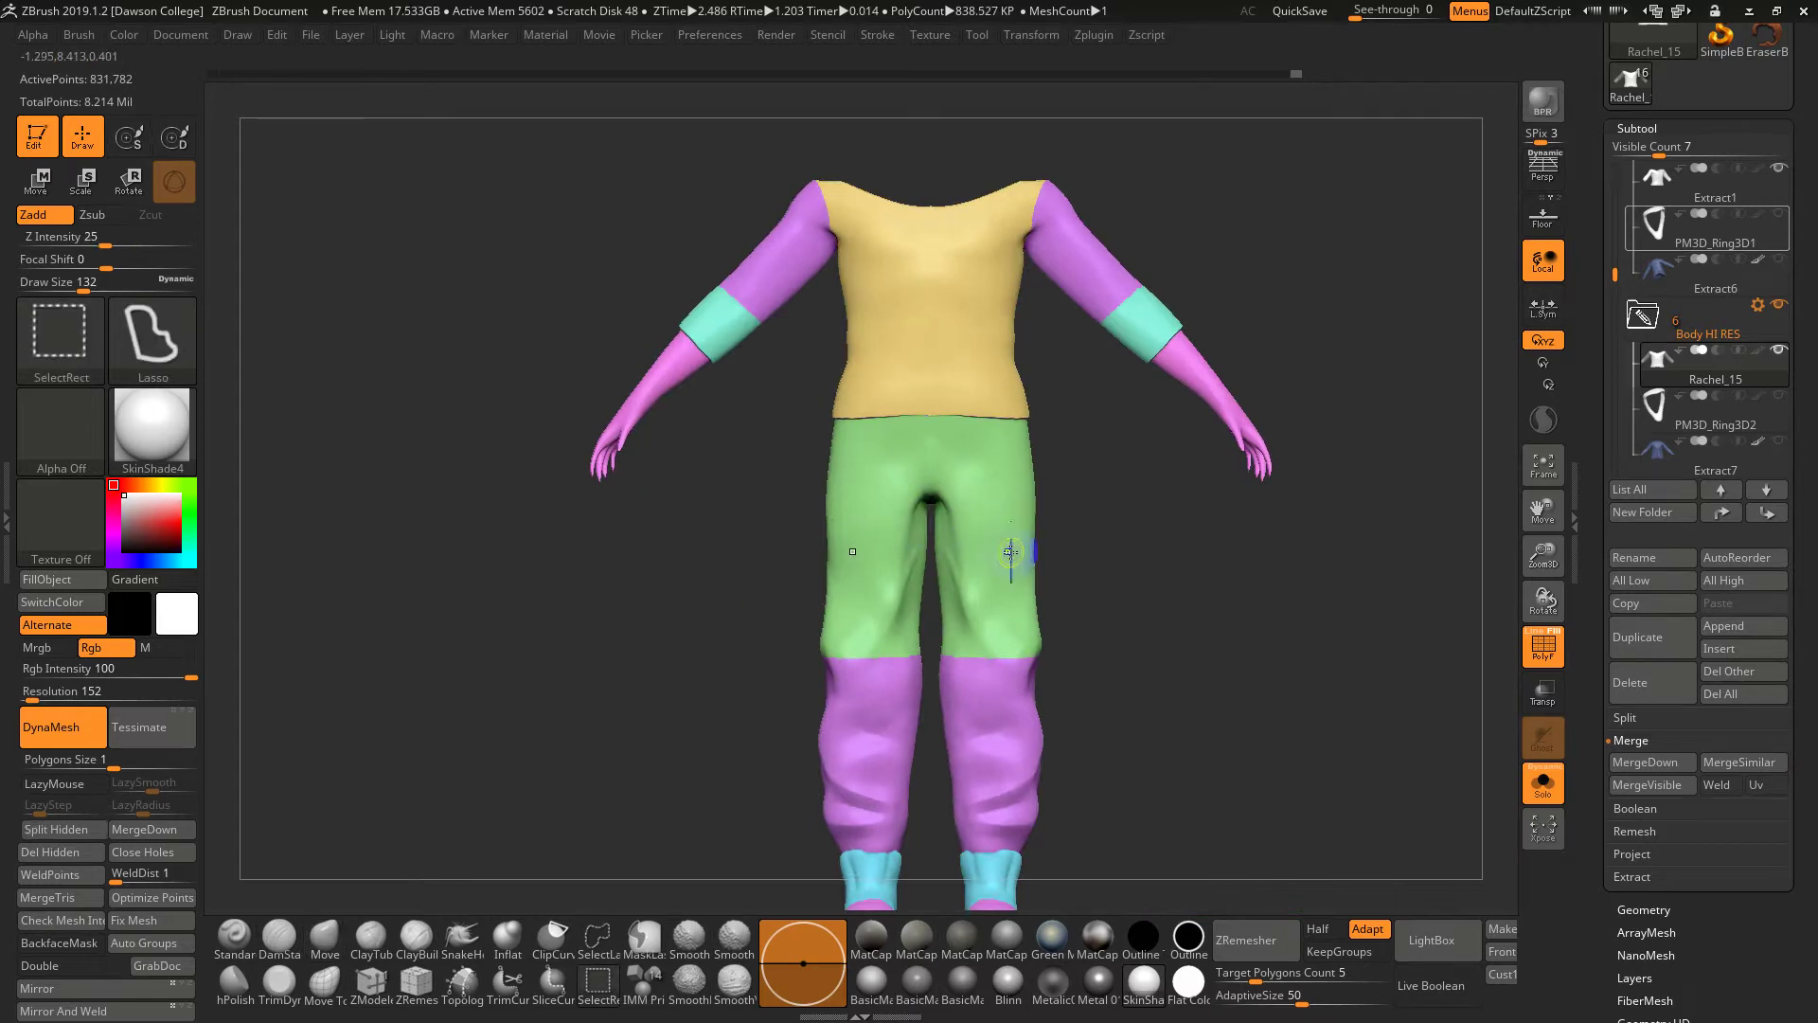
ctrl+alt+shift+click(1014, 555)
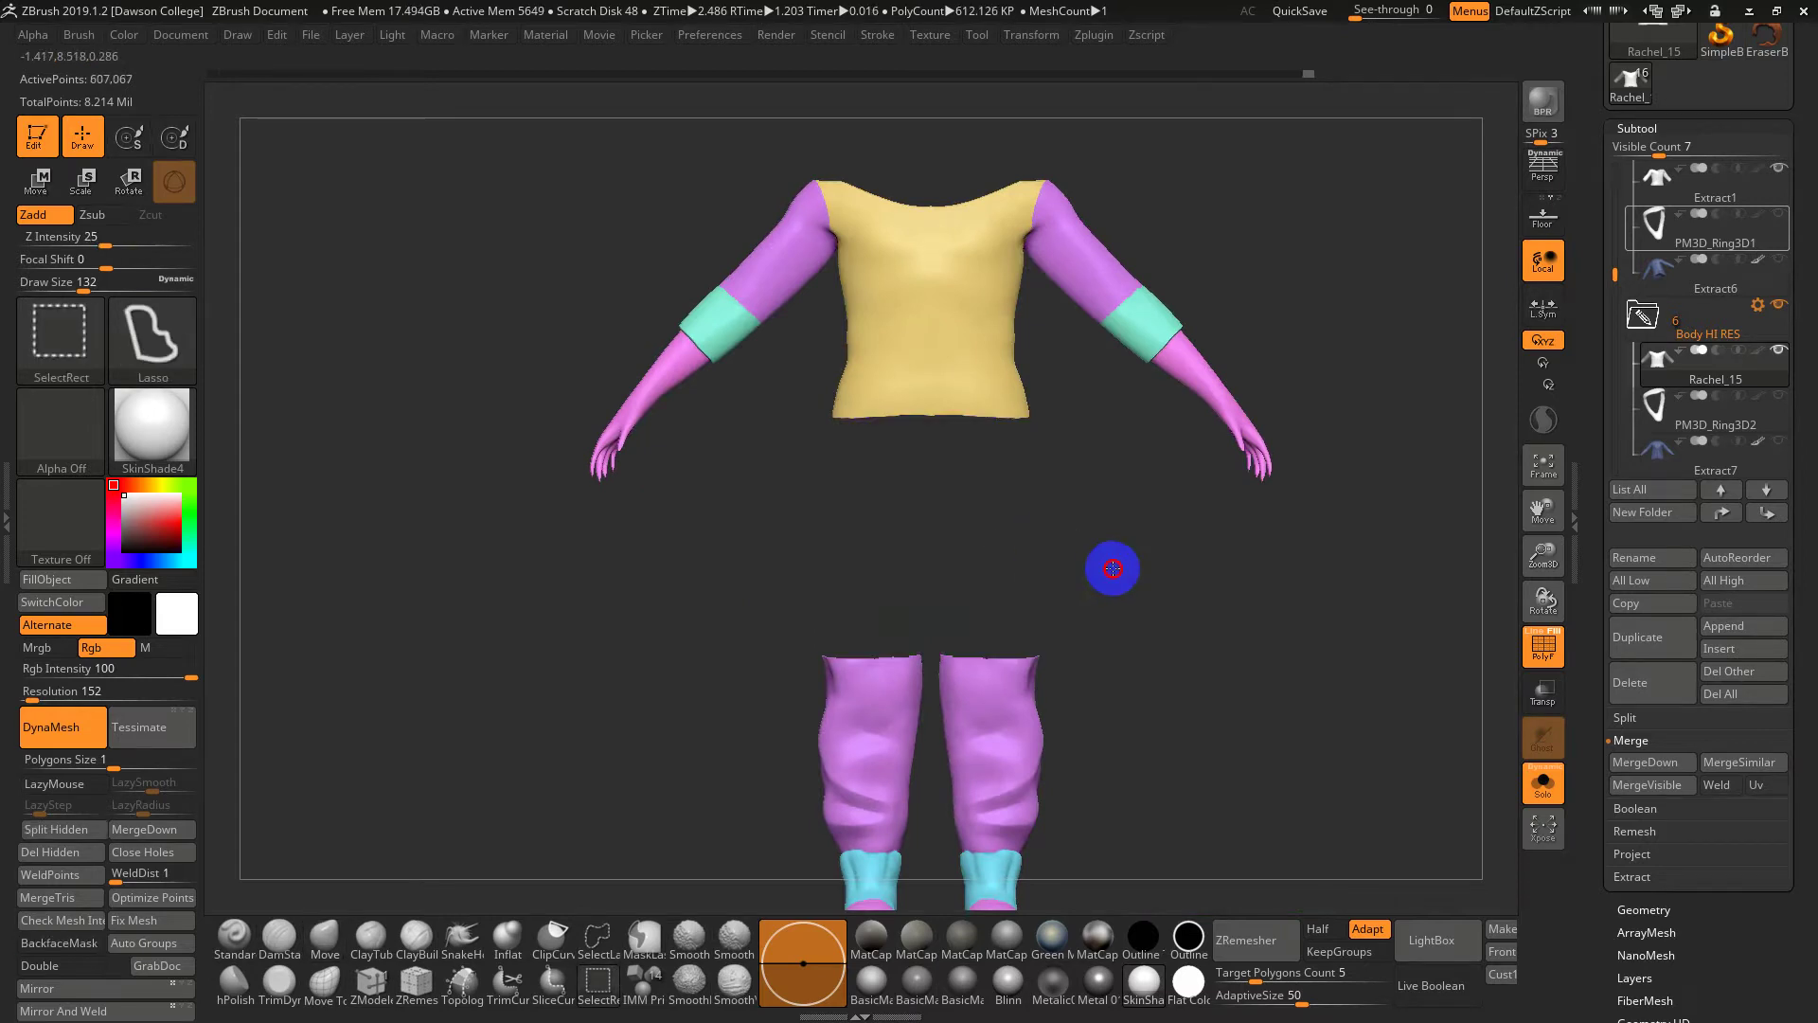
ctrl+shift+click(1113, 569)
ctrl+shift+click(969, 570)
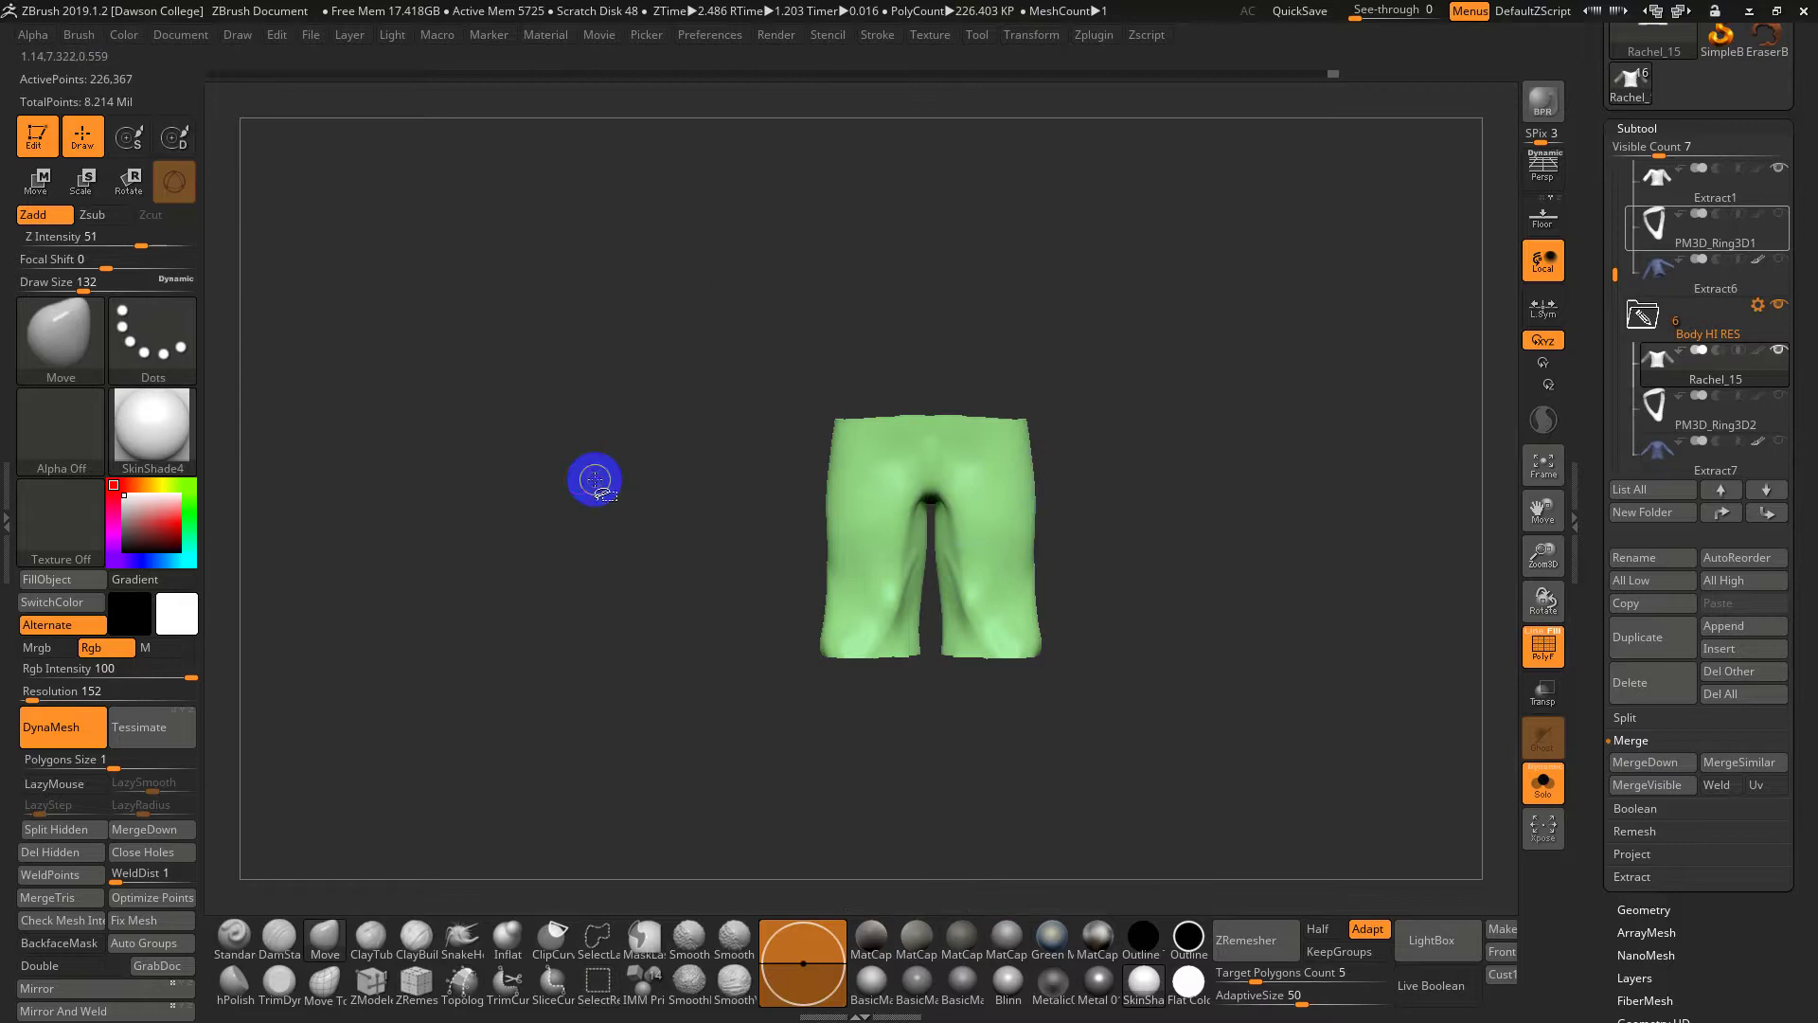
Try to isolate the trouser legs below a diagonal hip line with a visibility lasso
key(ctrl+shift)
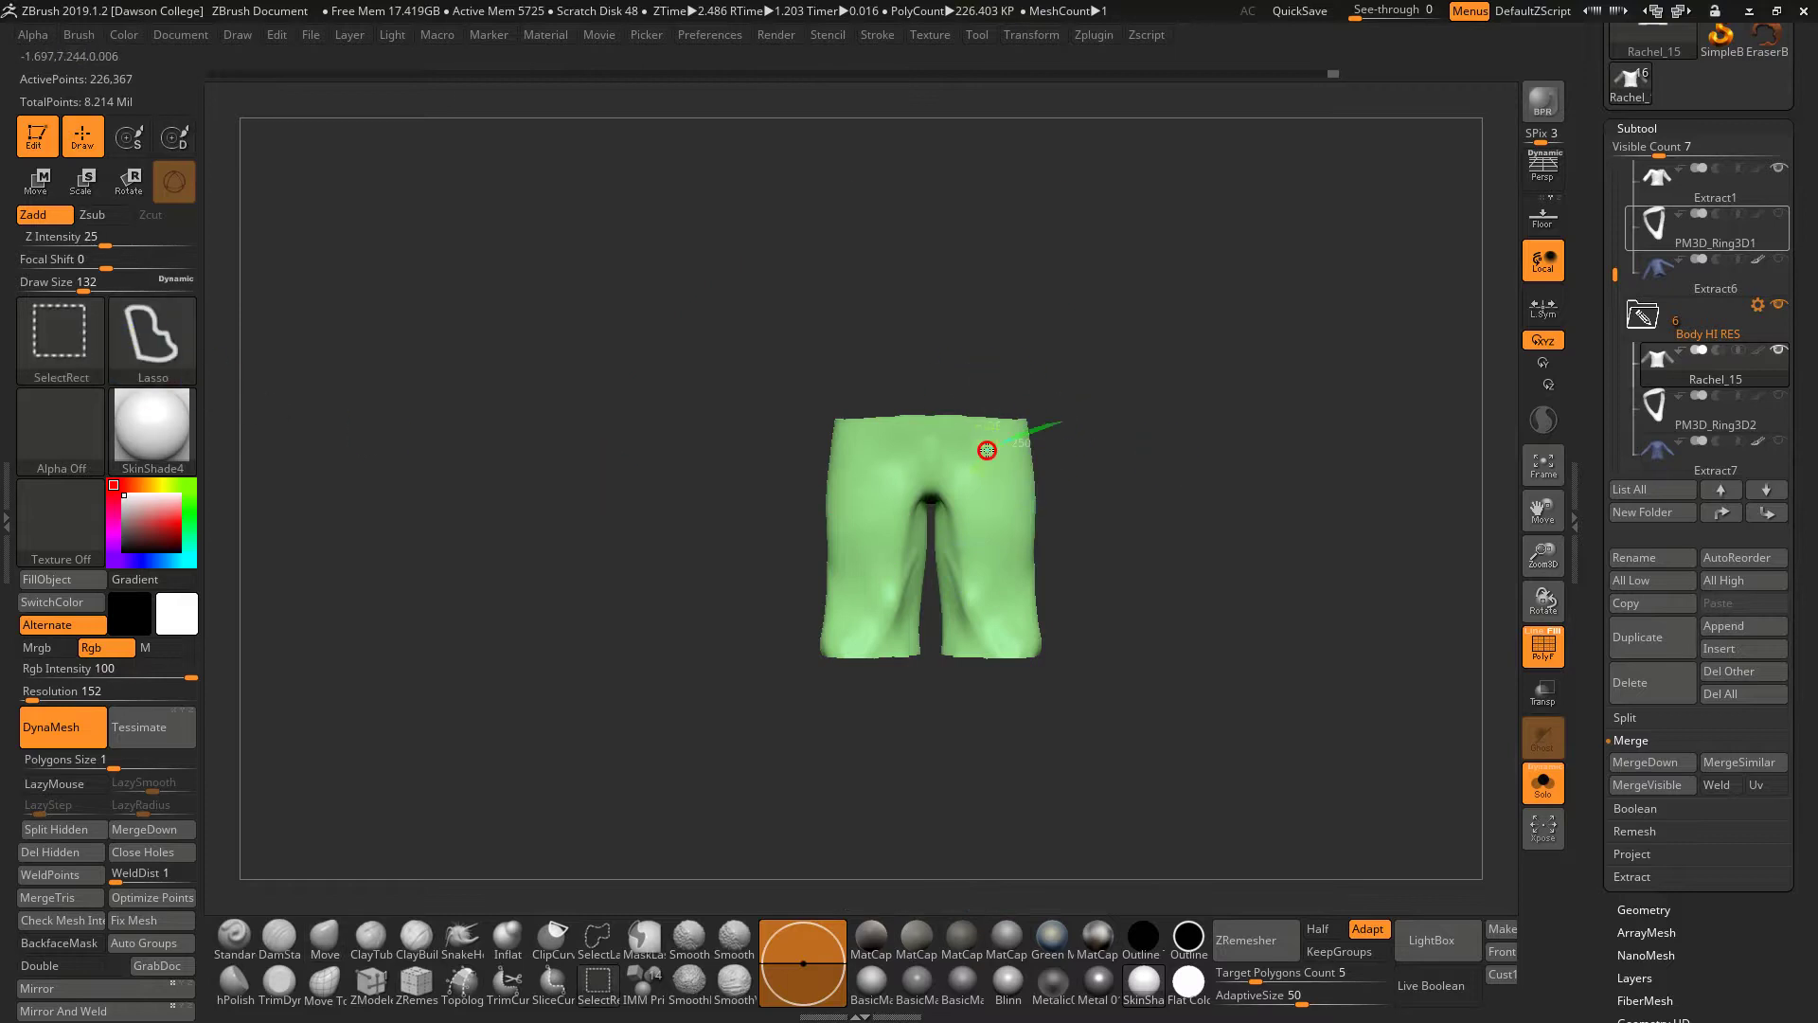
mouse_move(937, 532)
ctrl+shift+mouse_down()
mouse_move(933, 629)
mouse_move(1104, 763)
mouse_move(1206, 771)
ctrl+shift+mouse_up()
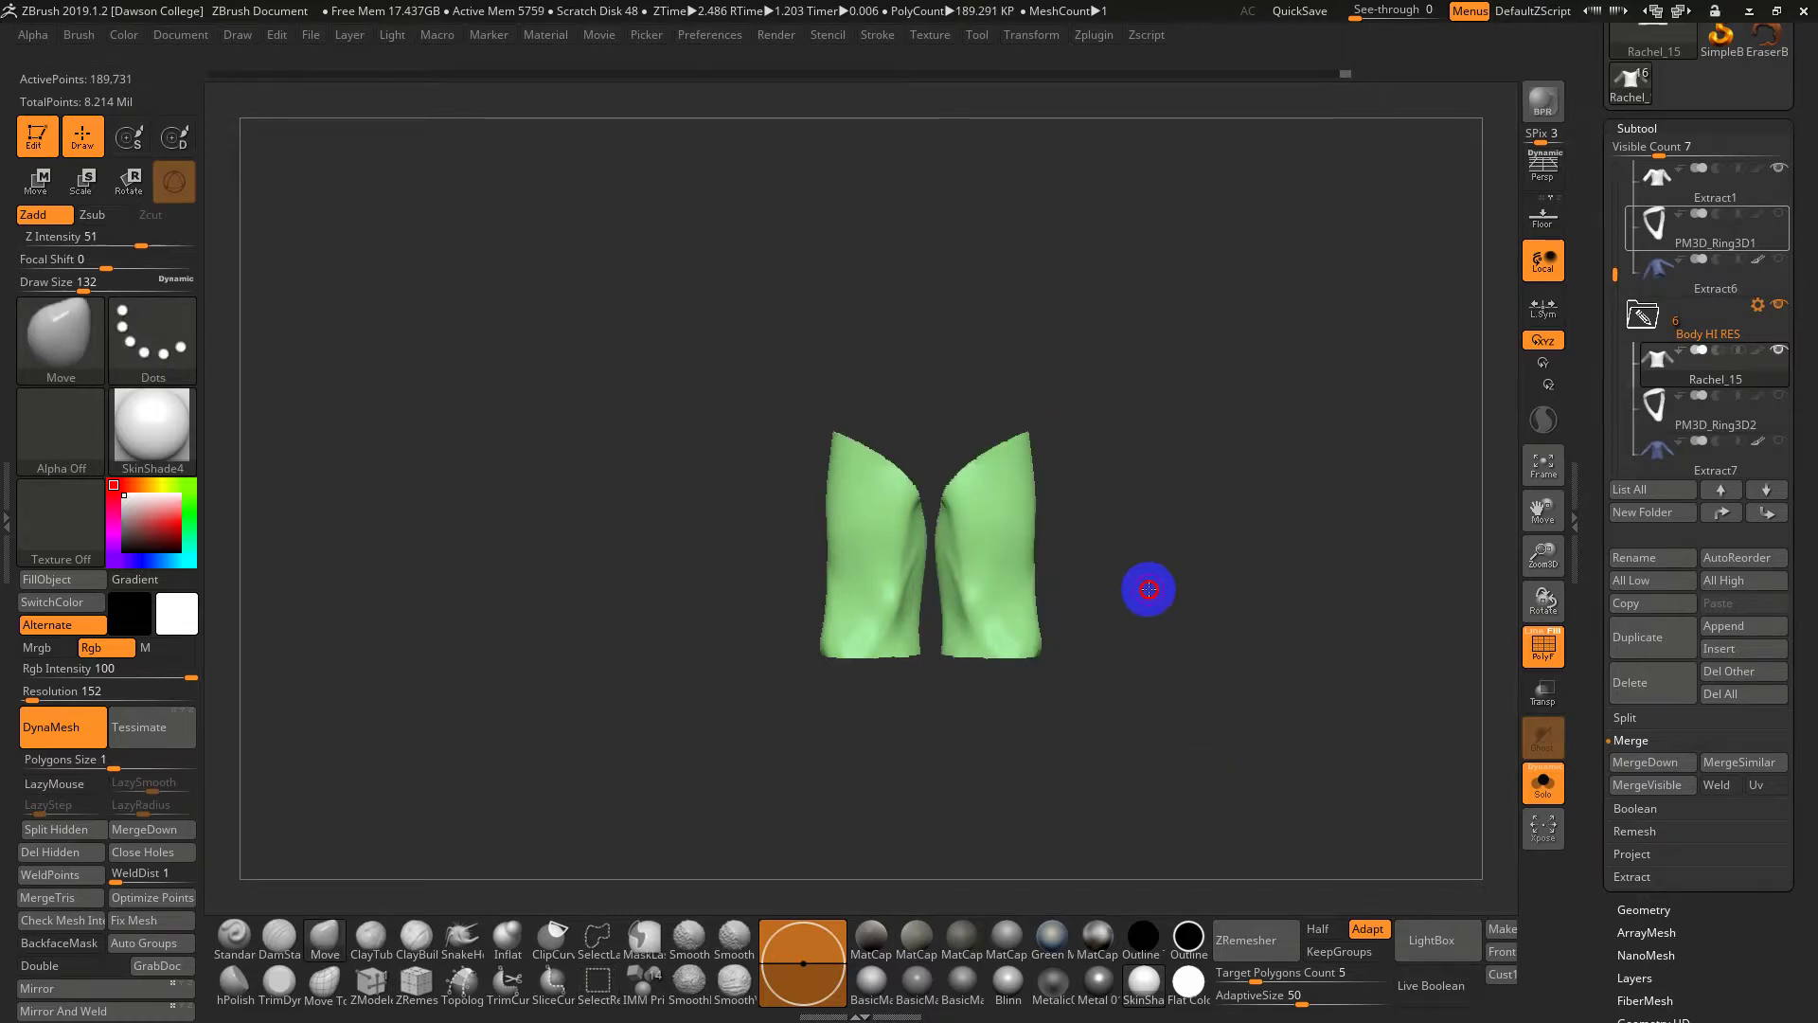
mouse_move(1148, 589)
mouse_down()
mouse_move(1063, 589)
mouse_move(1133, 588)
mouse_up()
ctrl+shift+click(1128, 520)
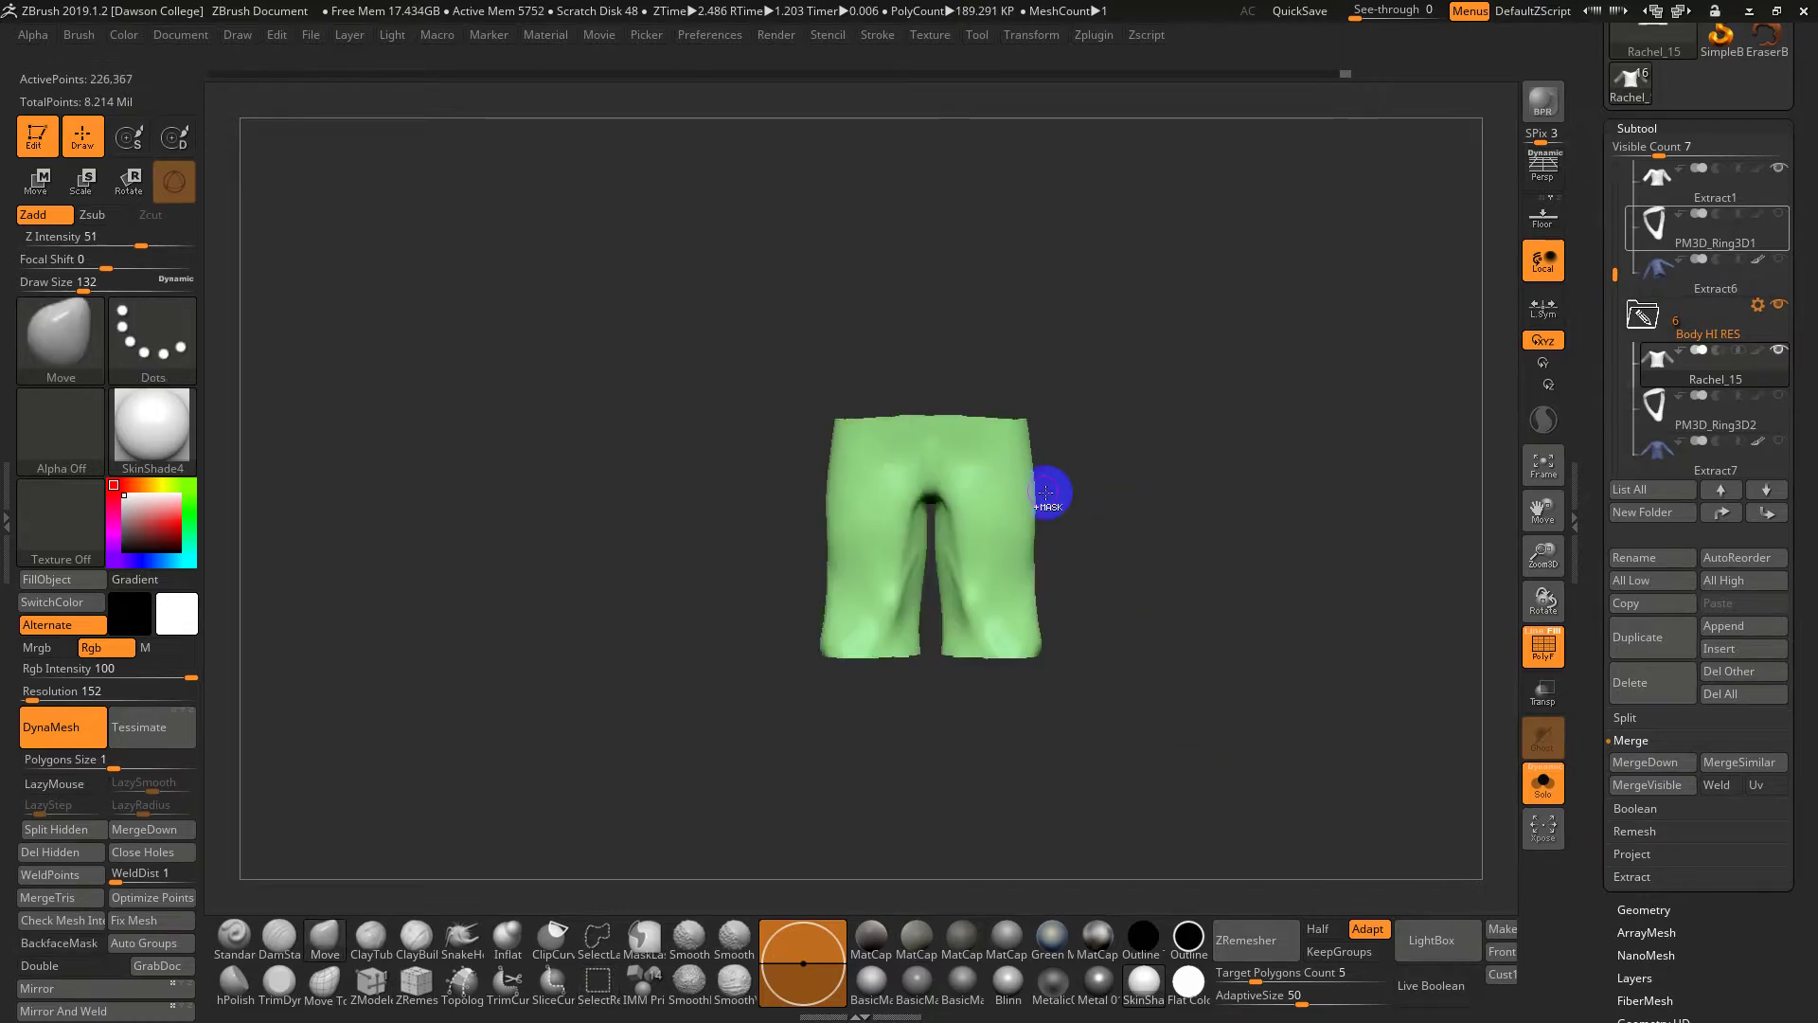
Set the mask stroke to Lasso, mask the trouser legs below the hips, give them their own polygroup and show the whole body
ctrl+click(157, 341)
click(451, 414)
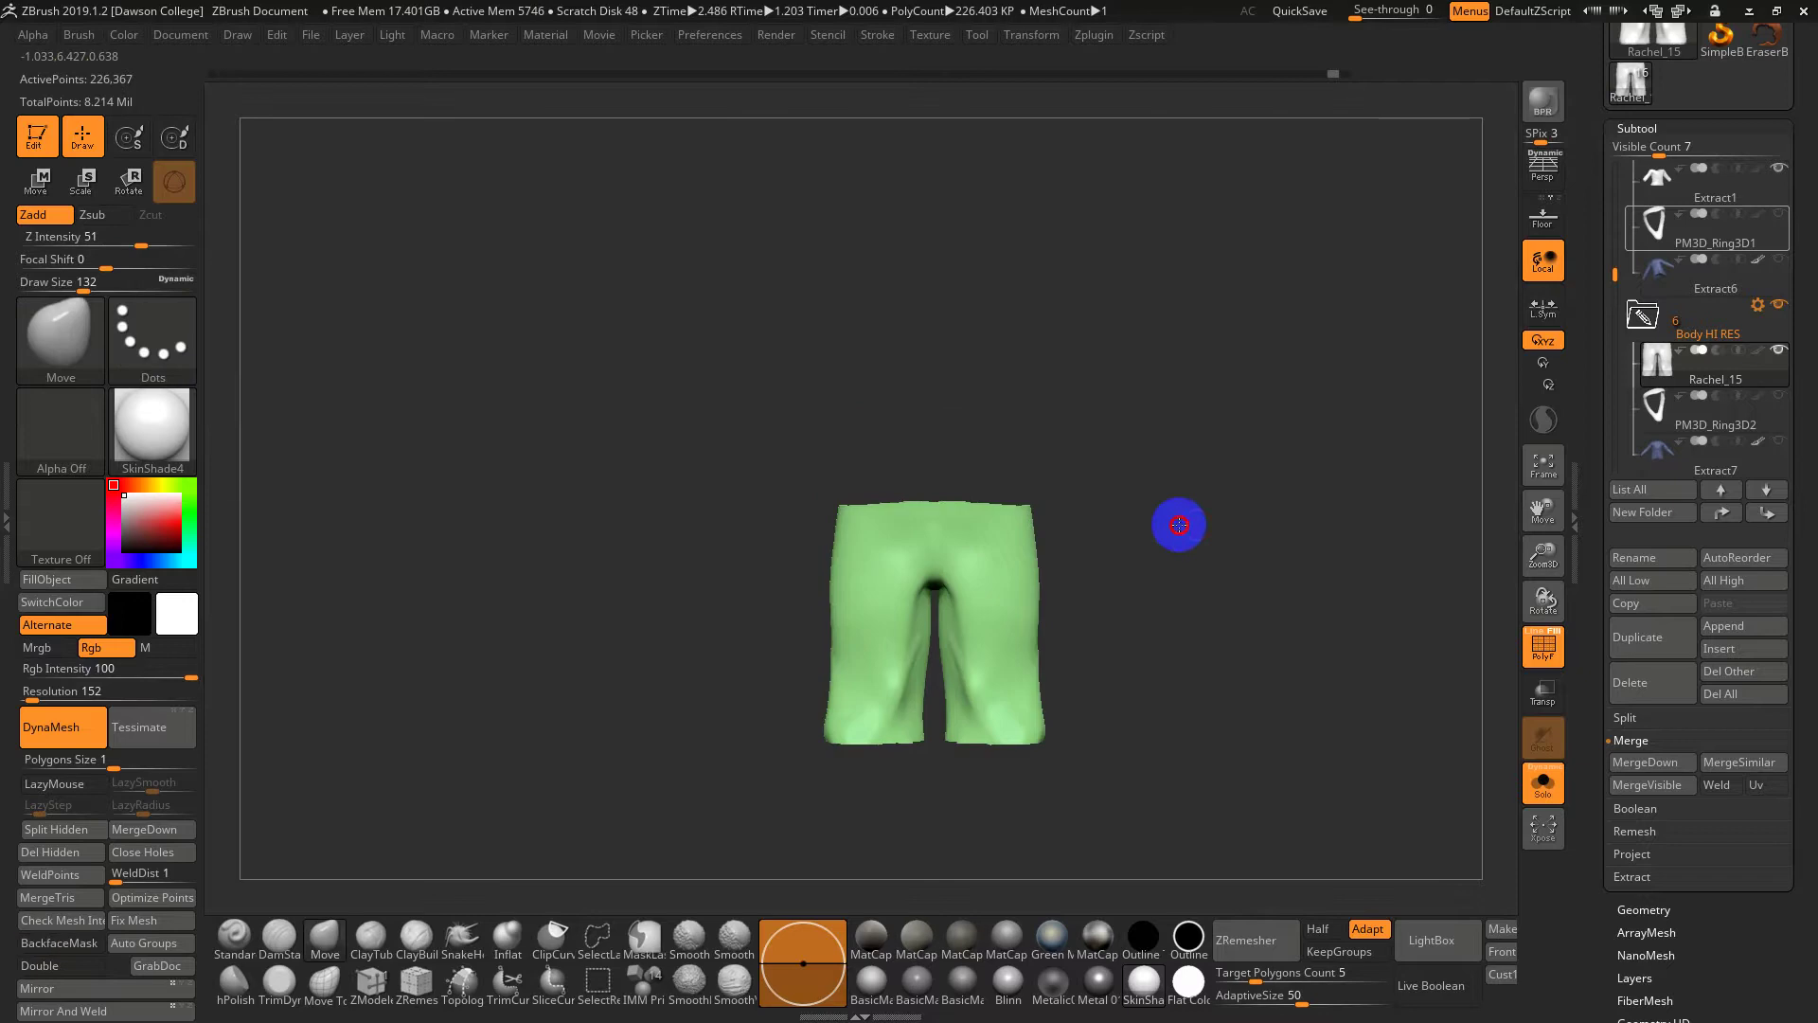
key(f)
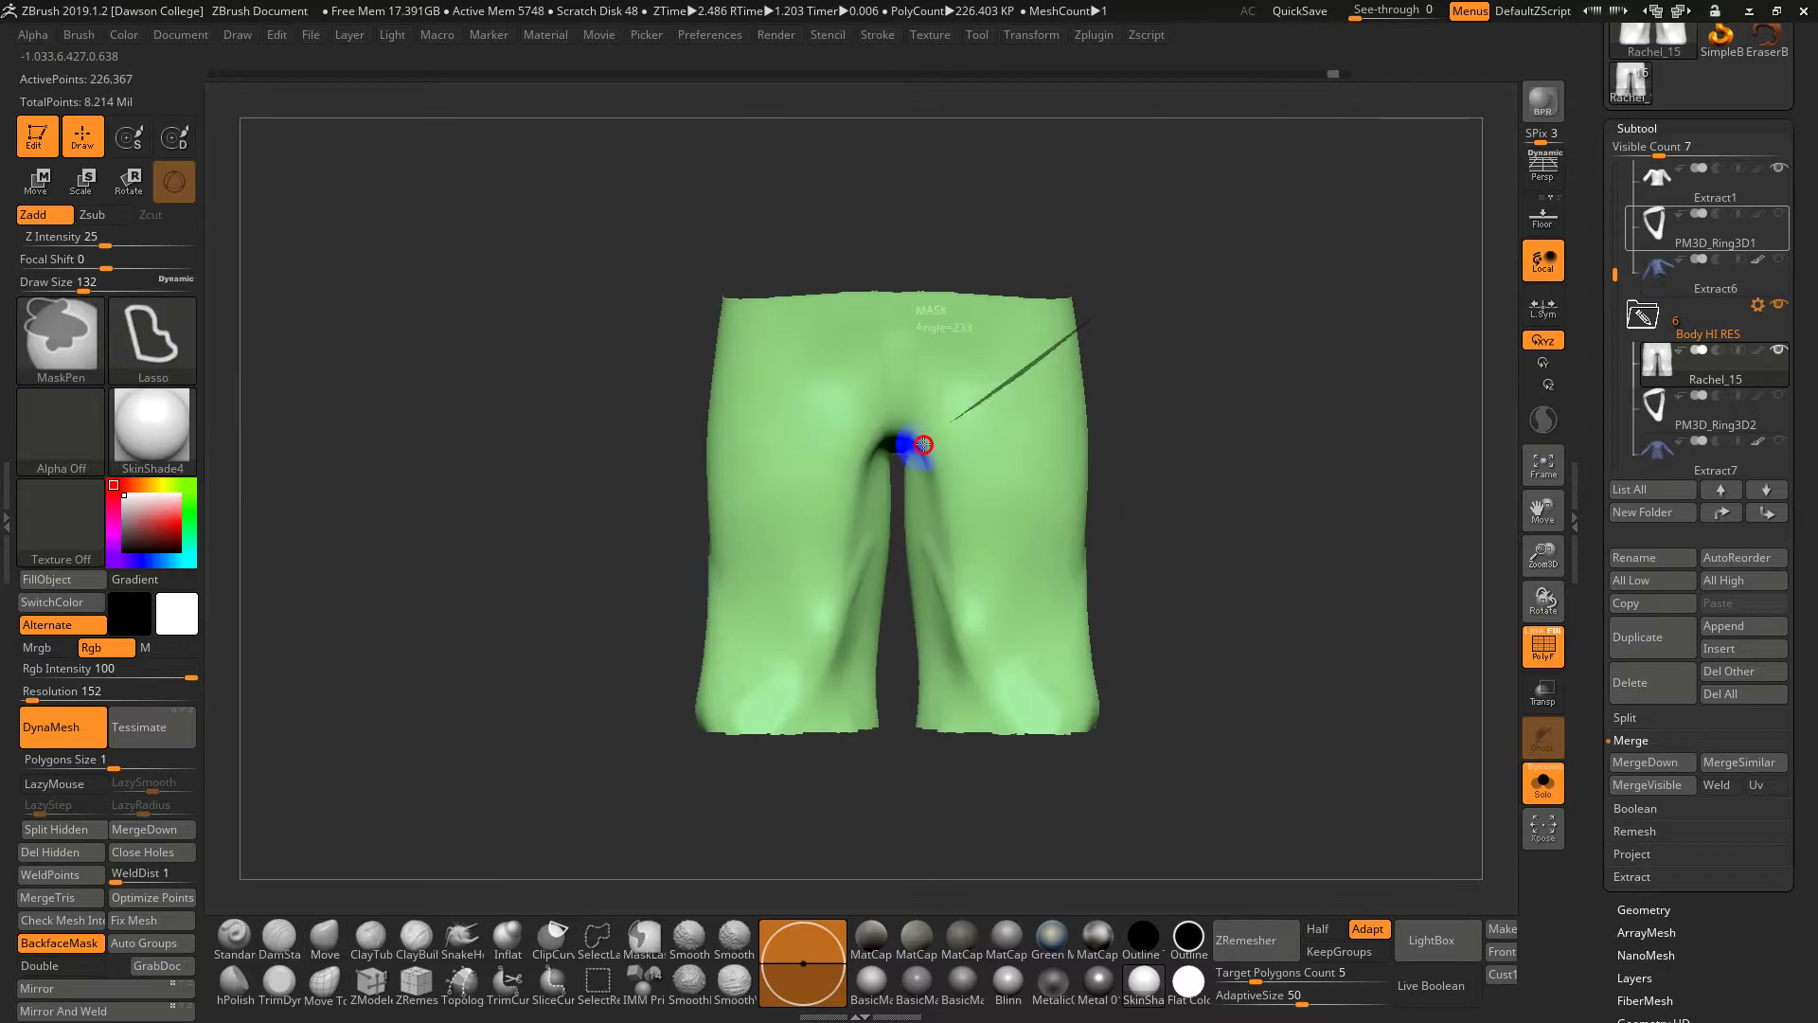
mouse_move(898, 507)
ctrl+mouse_down()
mouse_move(897, 735)
mouse_move(1344, 803)
ctrl+mouse_up()
drag(1291, 597, 1185, 603)
key(ctrl+w)
ctrl+shift+click(1360, 572)
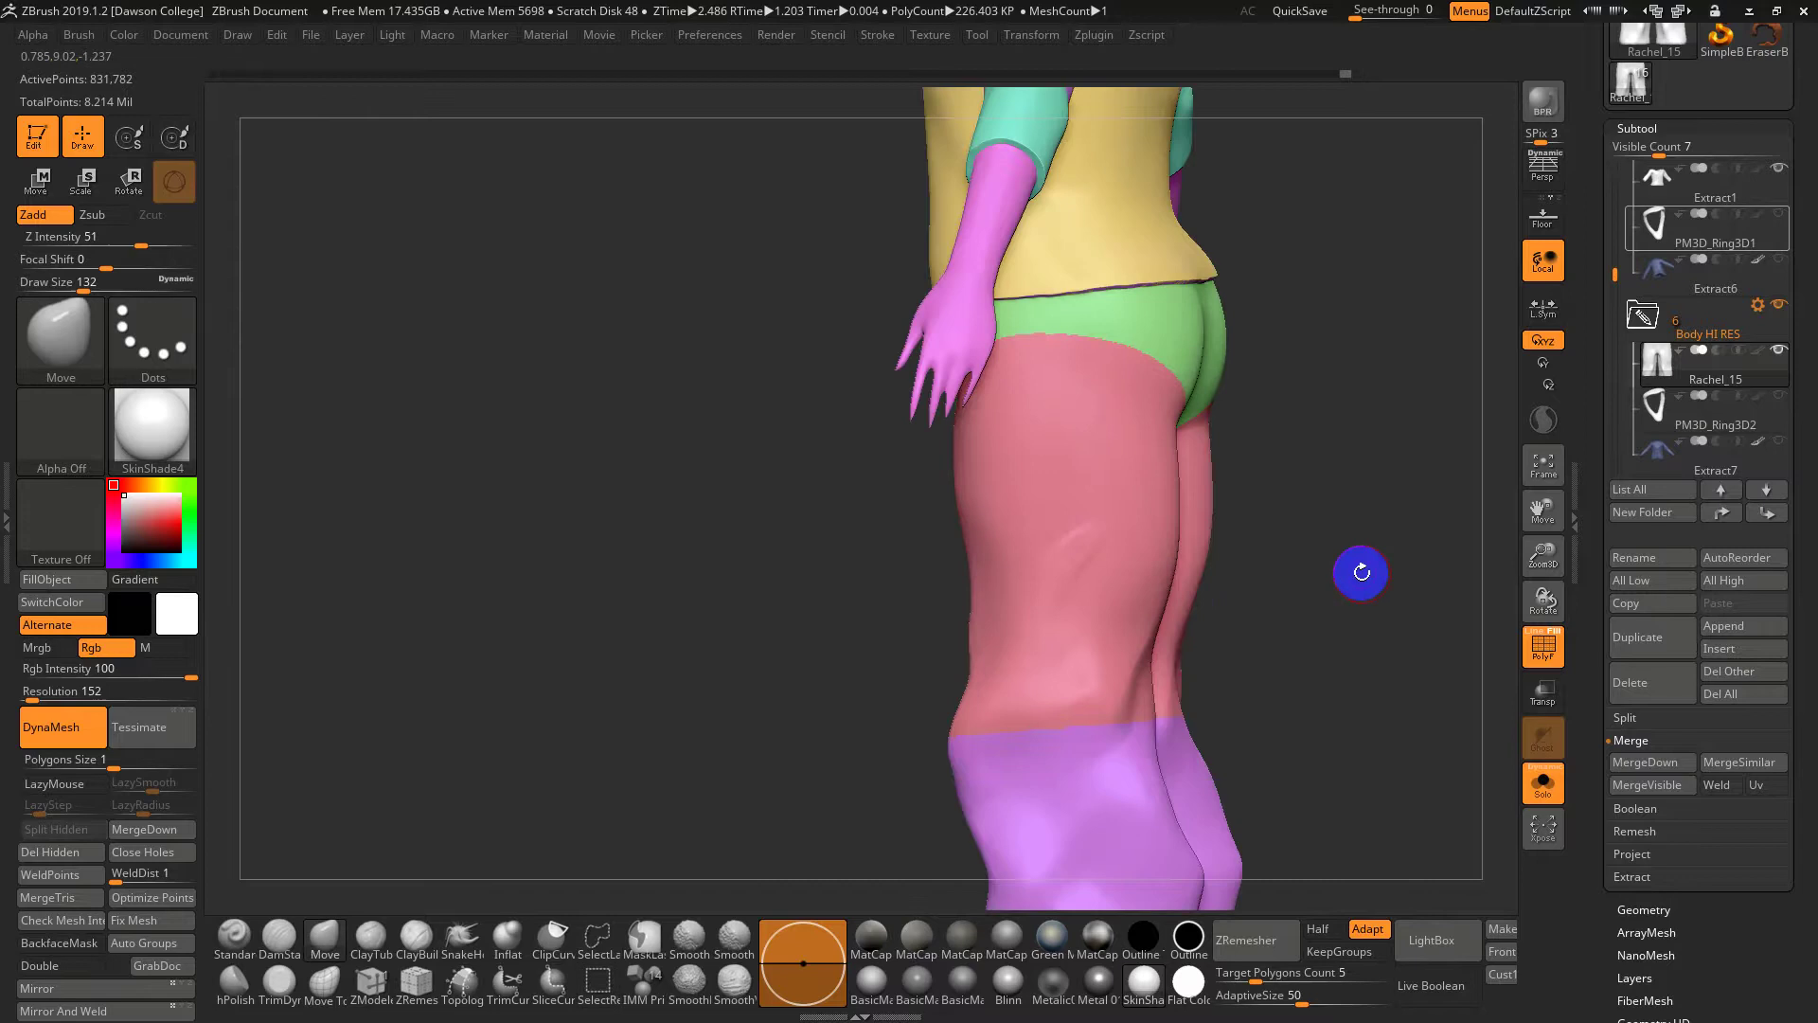
mouse_move(1359, 572)
shift+mouse_down()
mouse_move(1473, 572)
mouse_move(1176, 511)
mouse_move(1169, 597)
mouse_move(1153, 540)
mouse_move(1330, 555)
mouse_move(1110, 465)
shift+mouse_up()
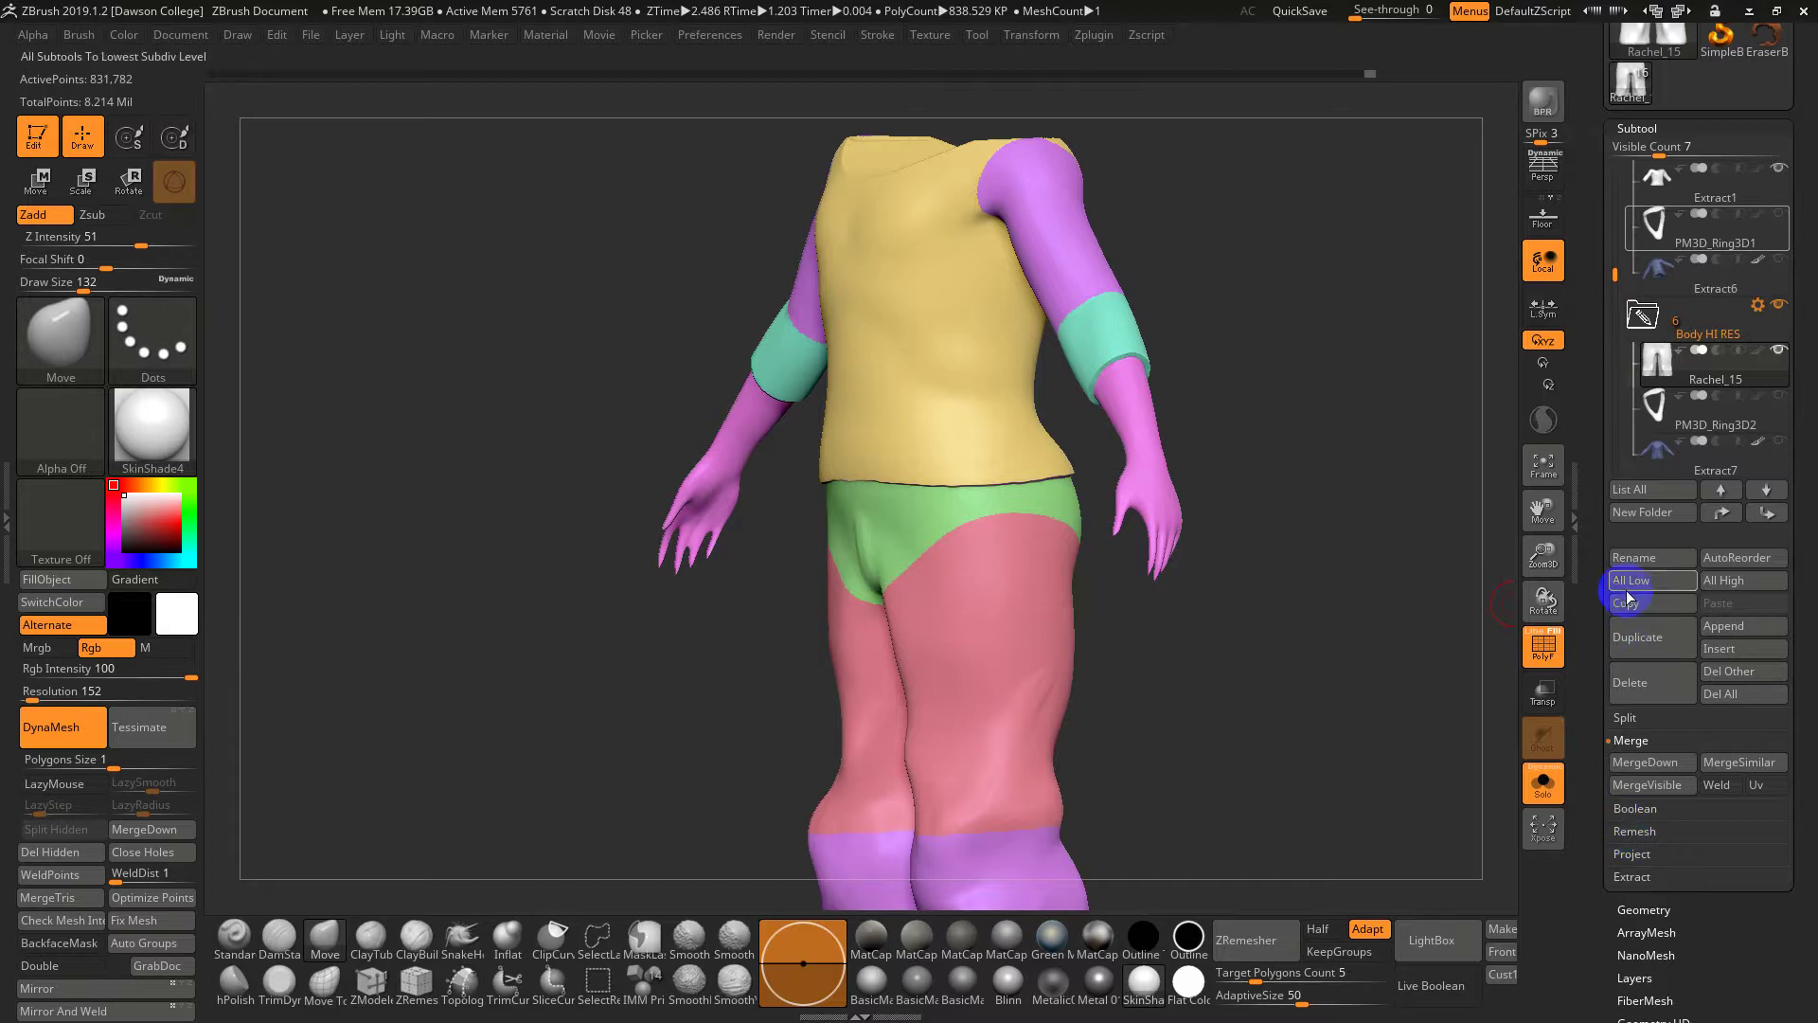
ZRemesh the body with Adapt turned off, KeepGroups turned on and a target polygons count of about 16.7
scroll(1591, 799, down, 3)
click(1647, 646)
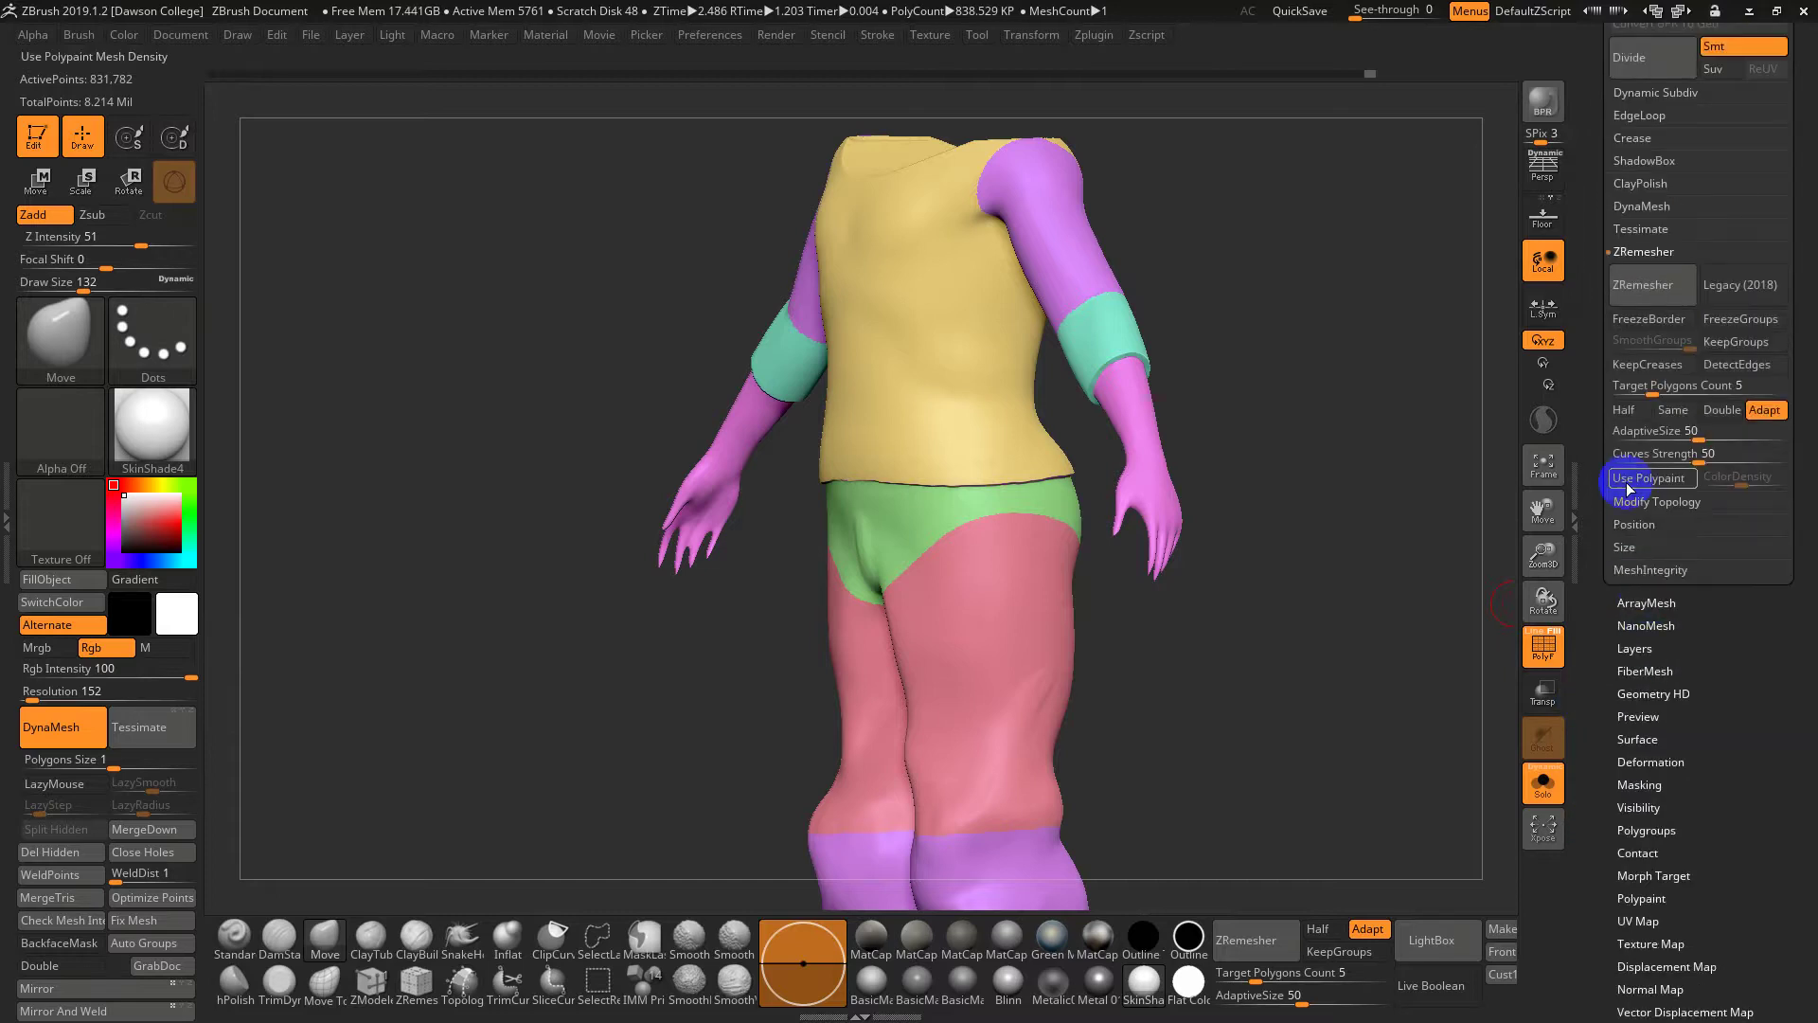
click(1700, 382)
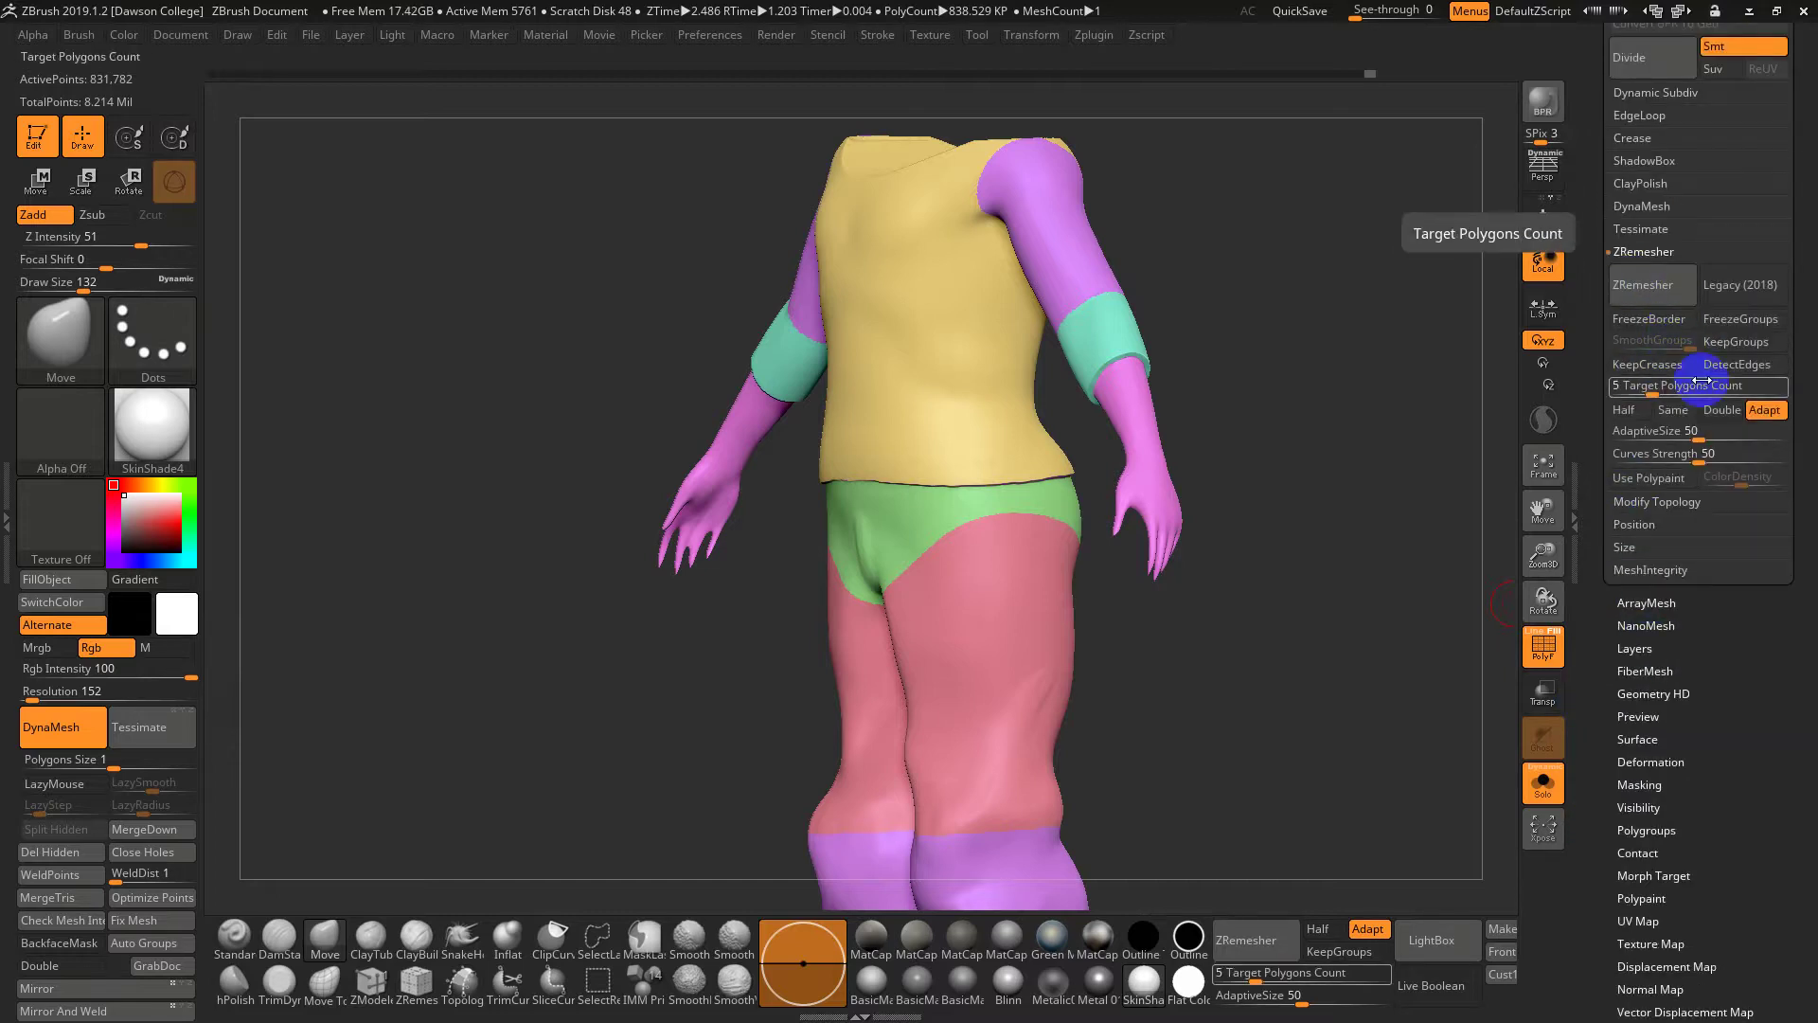
click(1761, 409)
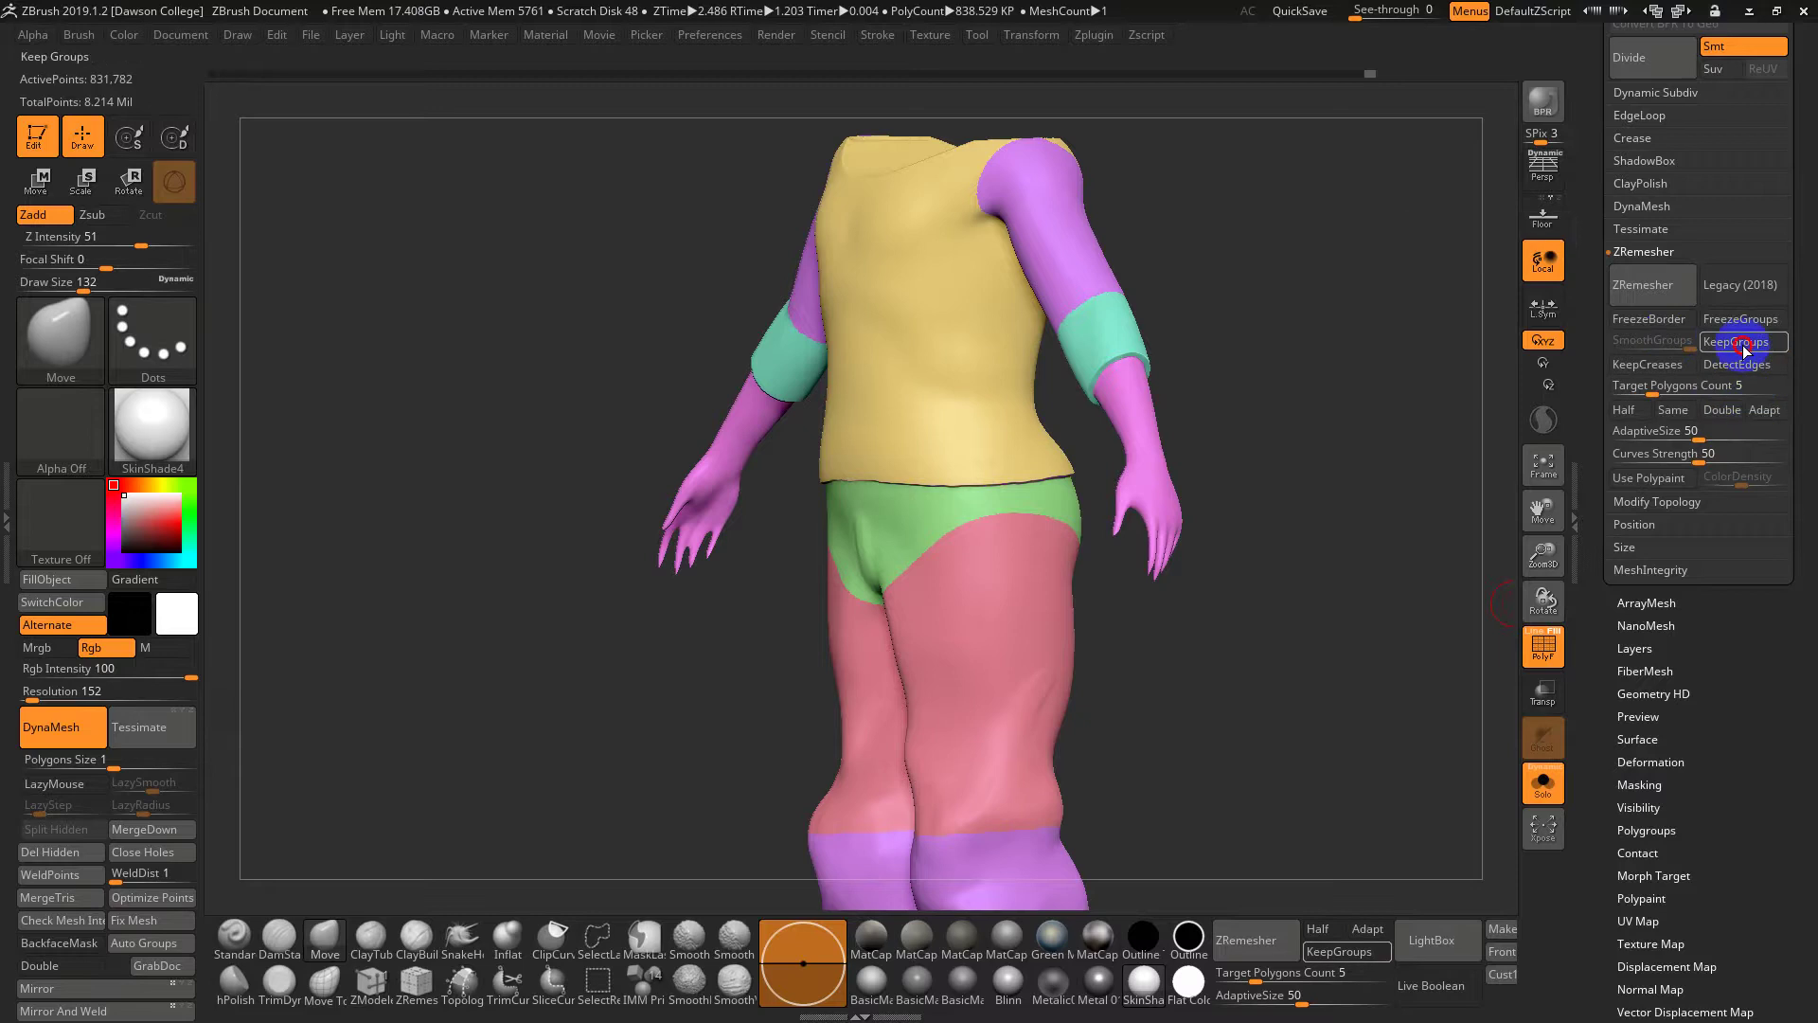
click(1739, 341)
drag(1672, 376, 1670, 394)
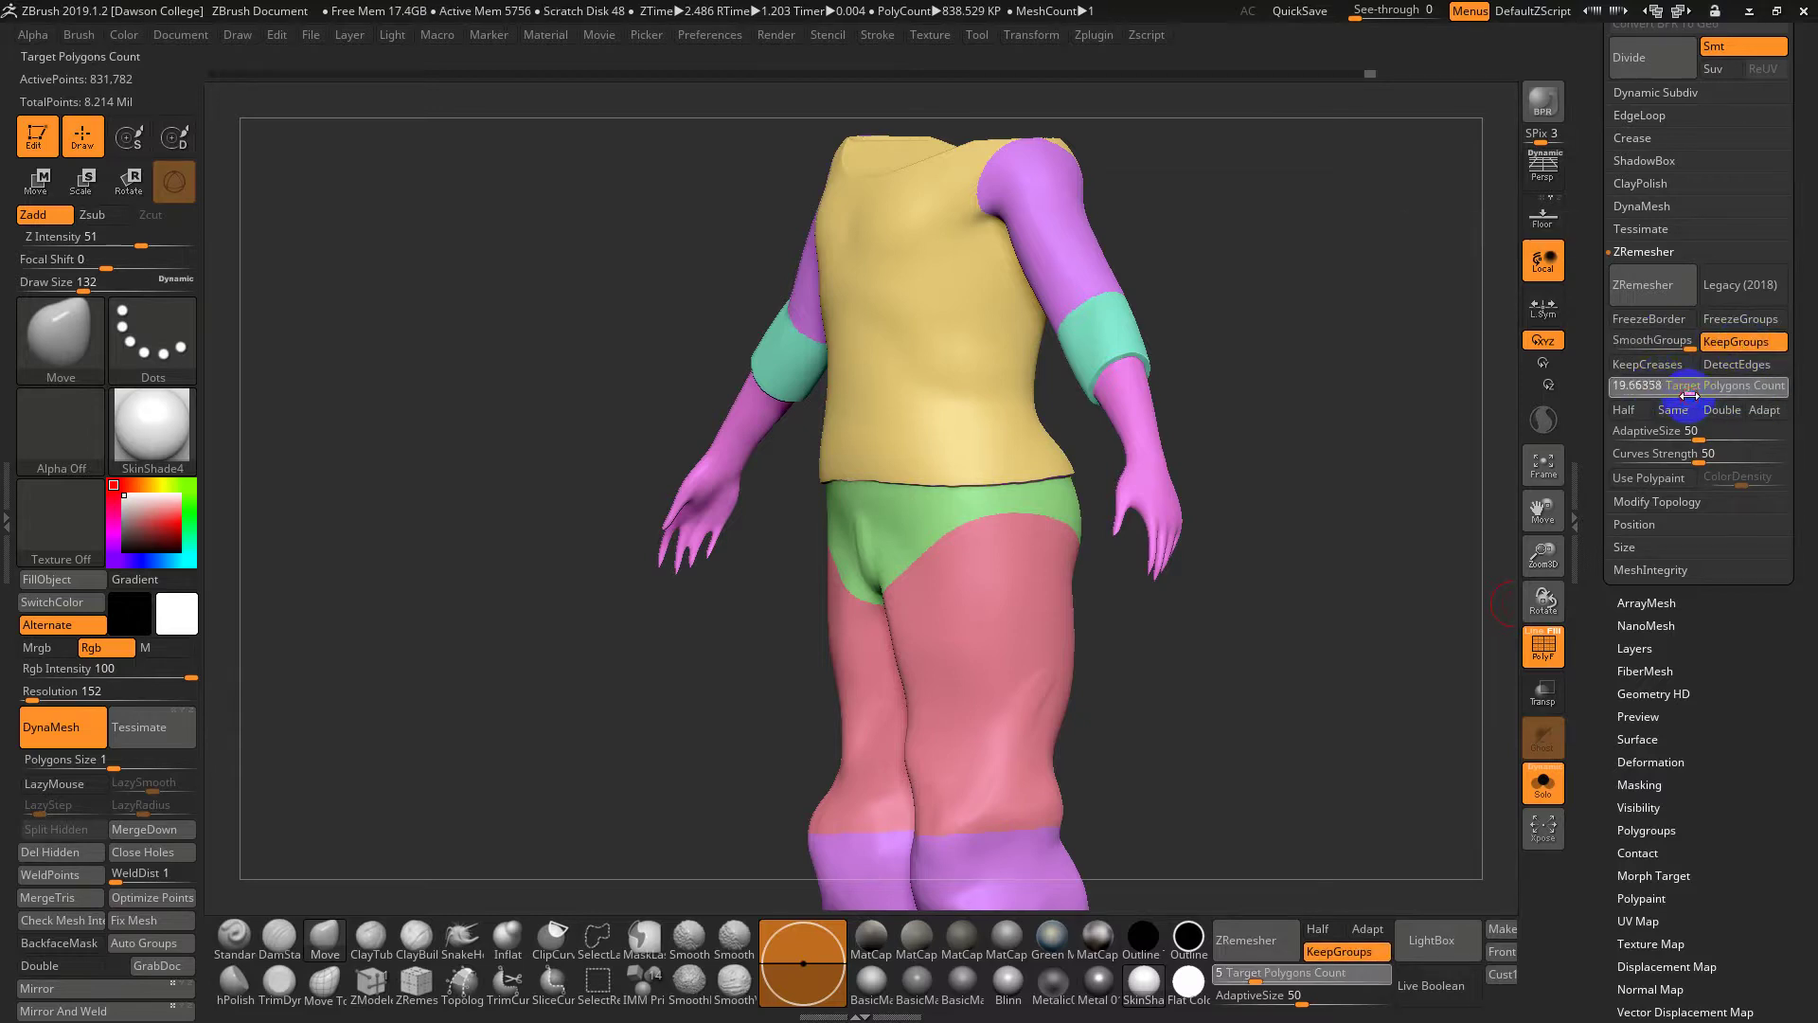
click(1622, 410)
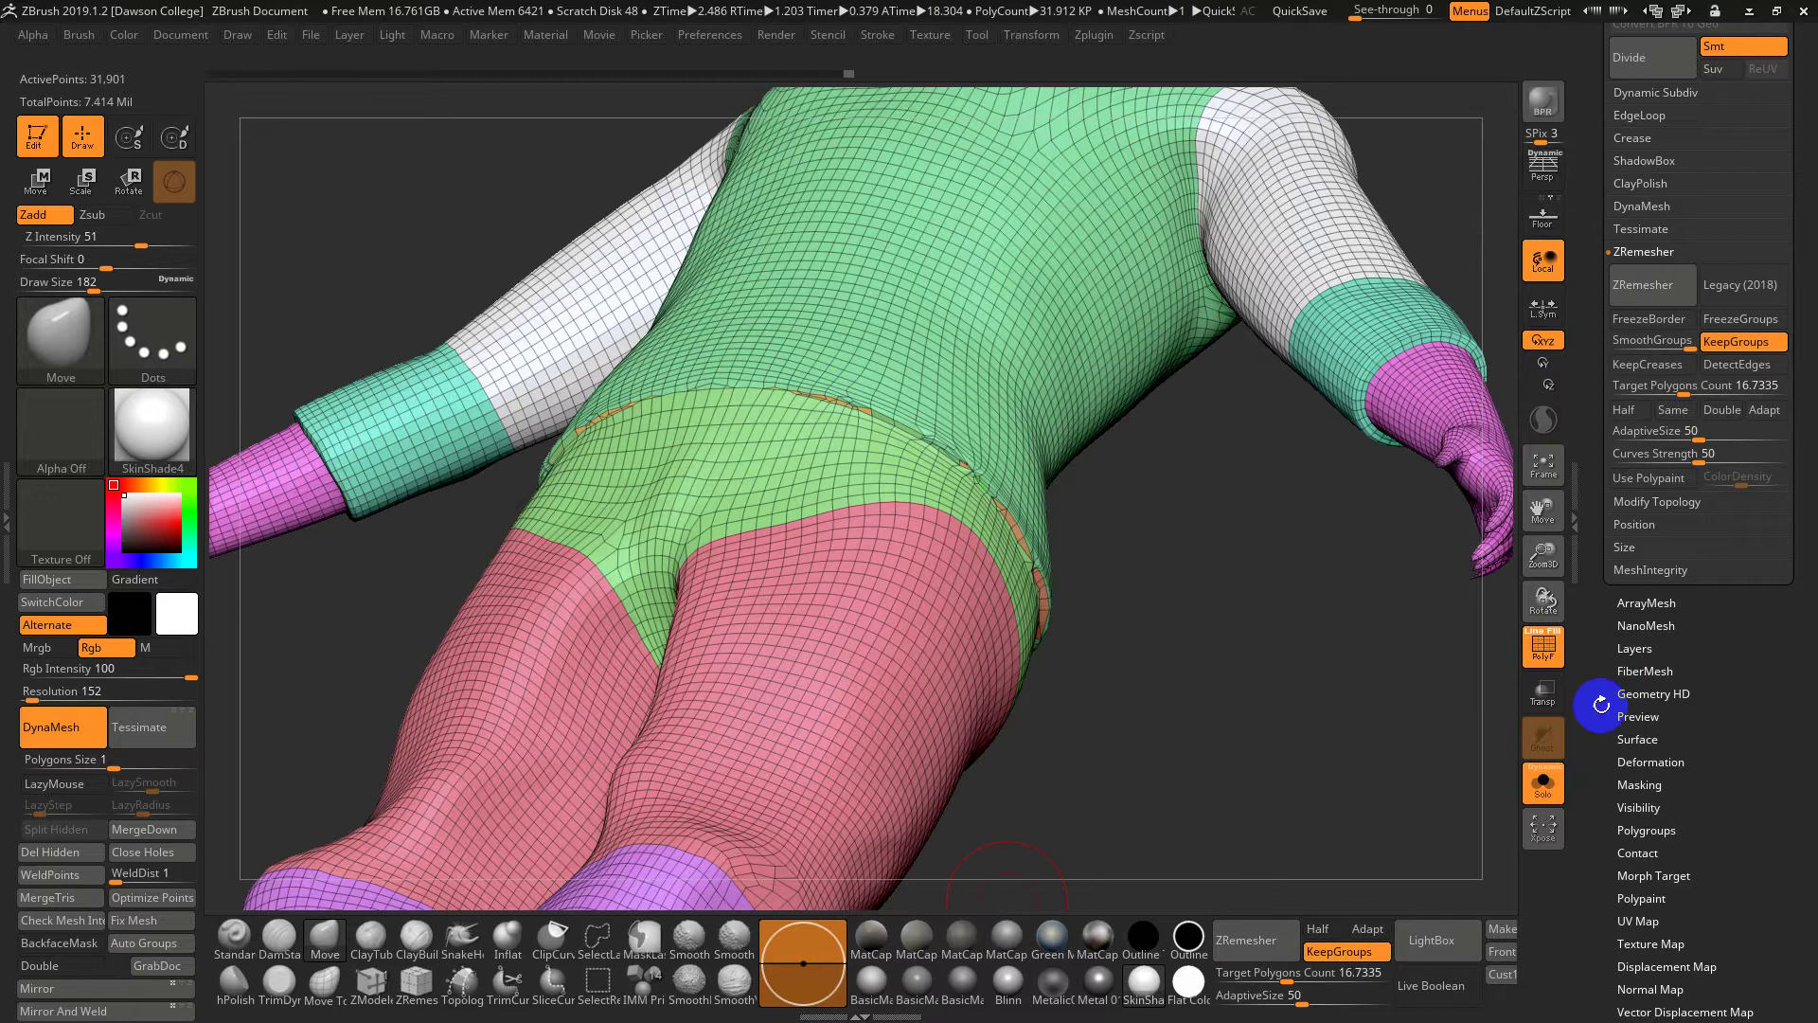
Merge the stray polygroups left along the shirt hem of the remeshed body
drag(1595, 764, 1588, 610)
click(1632, 680)
drag(1794, 518, 1798, 640)
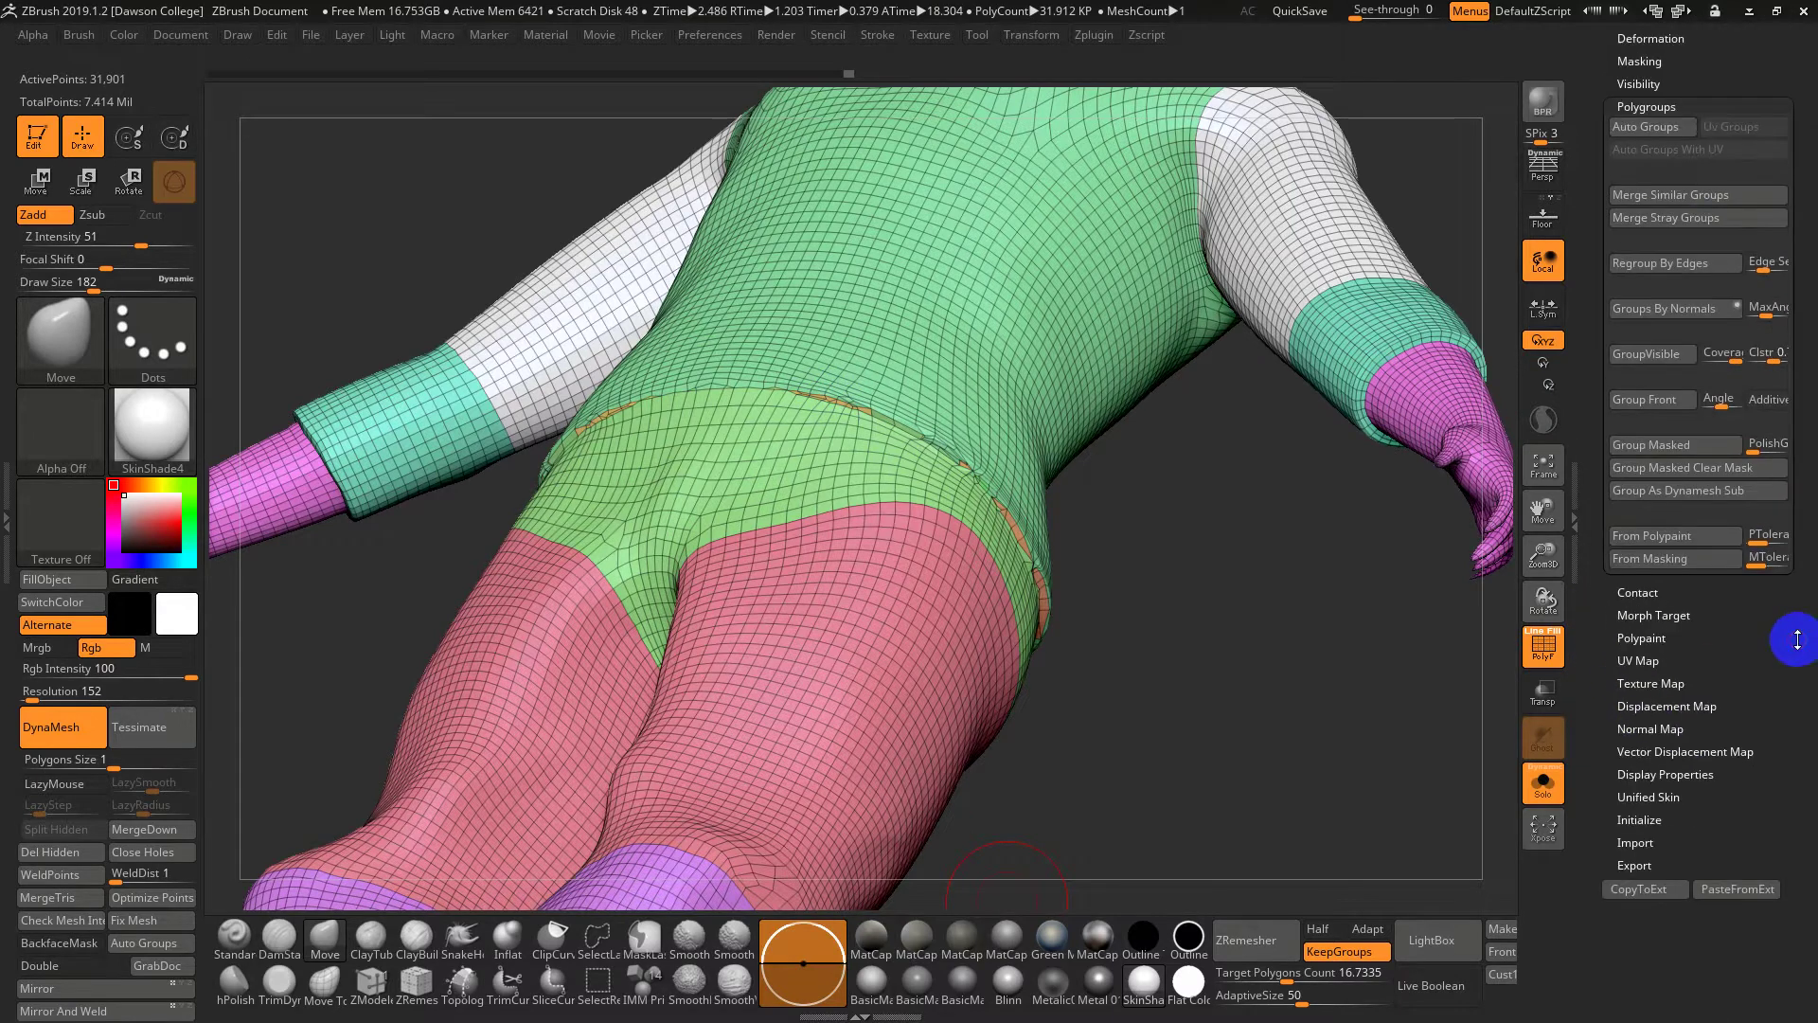
click(1712, 232)
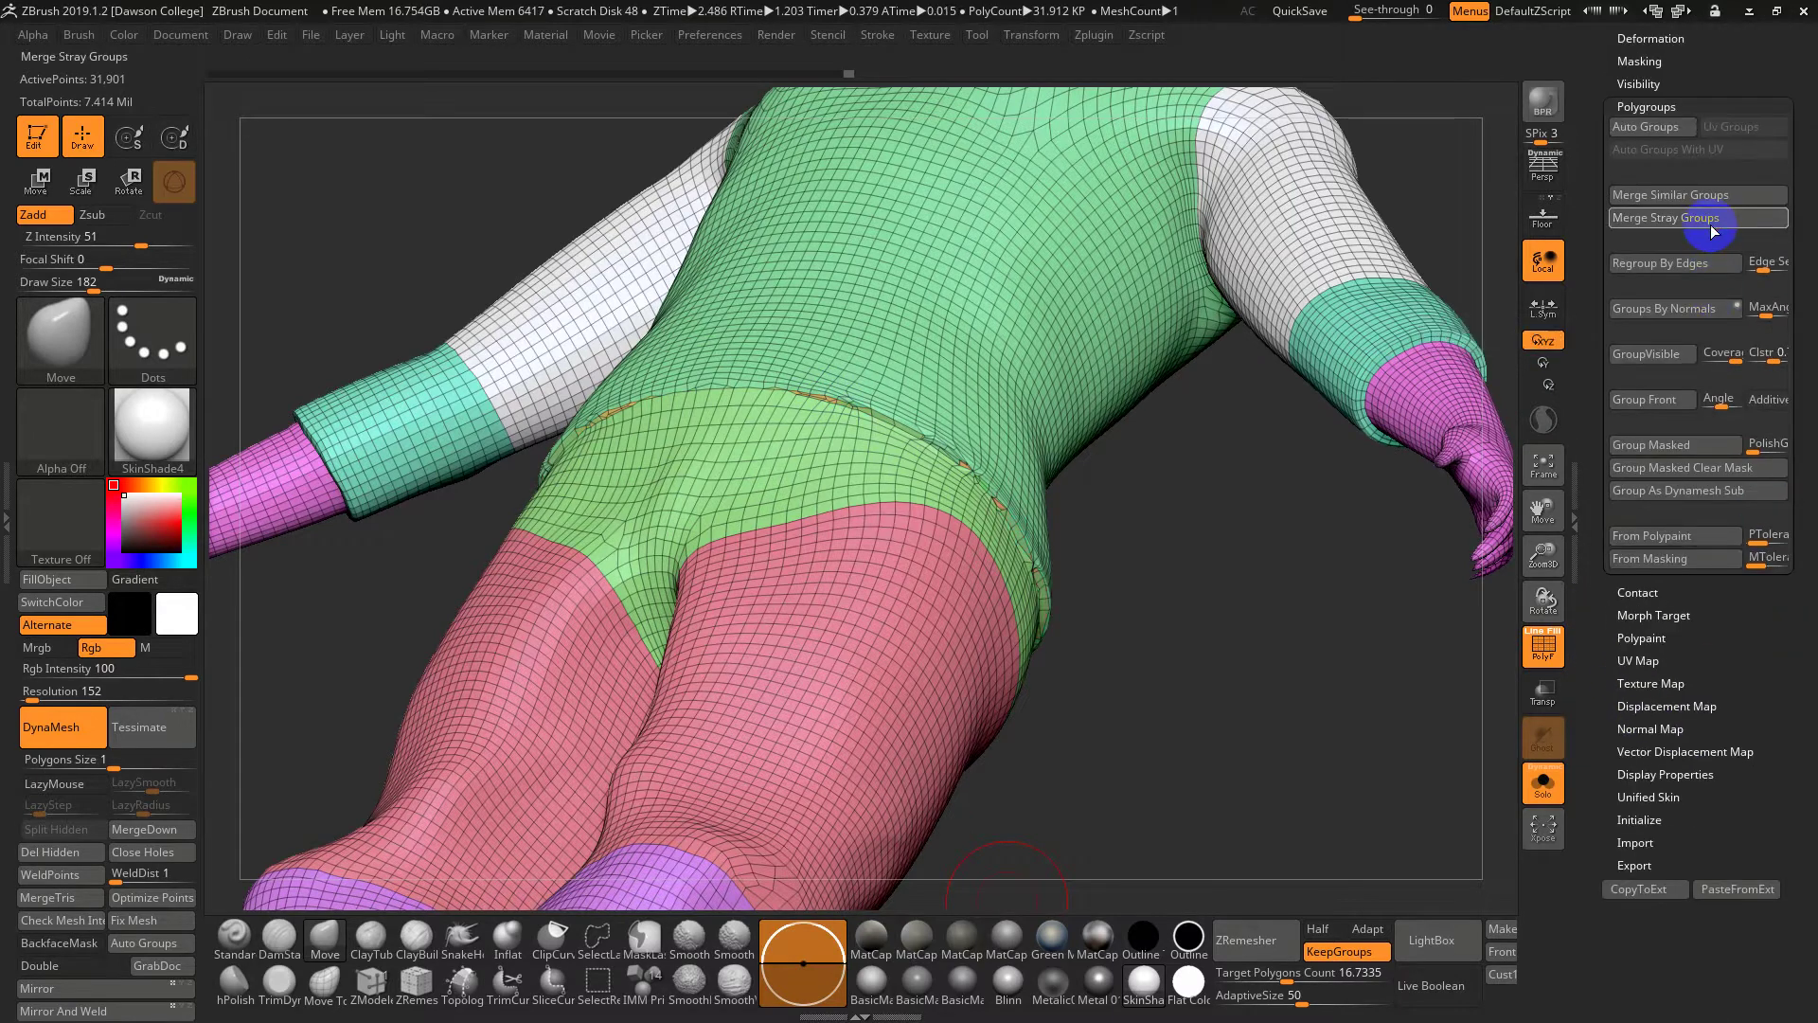
mouse_move(1185, 567)
alt+mouse_down()
mouse_move(1168, 529)
mouse_move(1099, 603)
mouse_move(1035, 609)
alt+mouse_up()
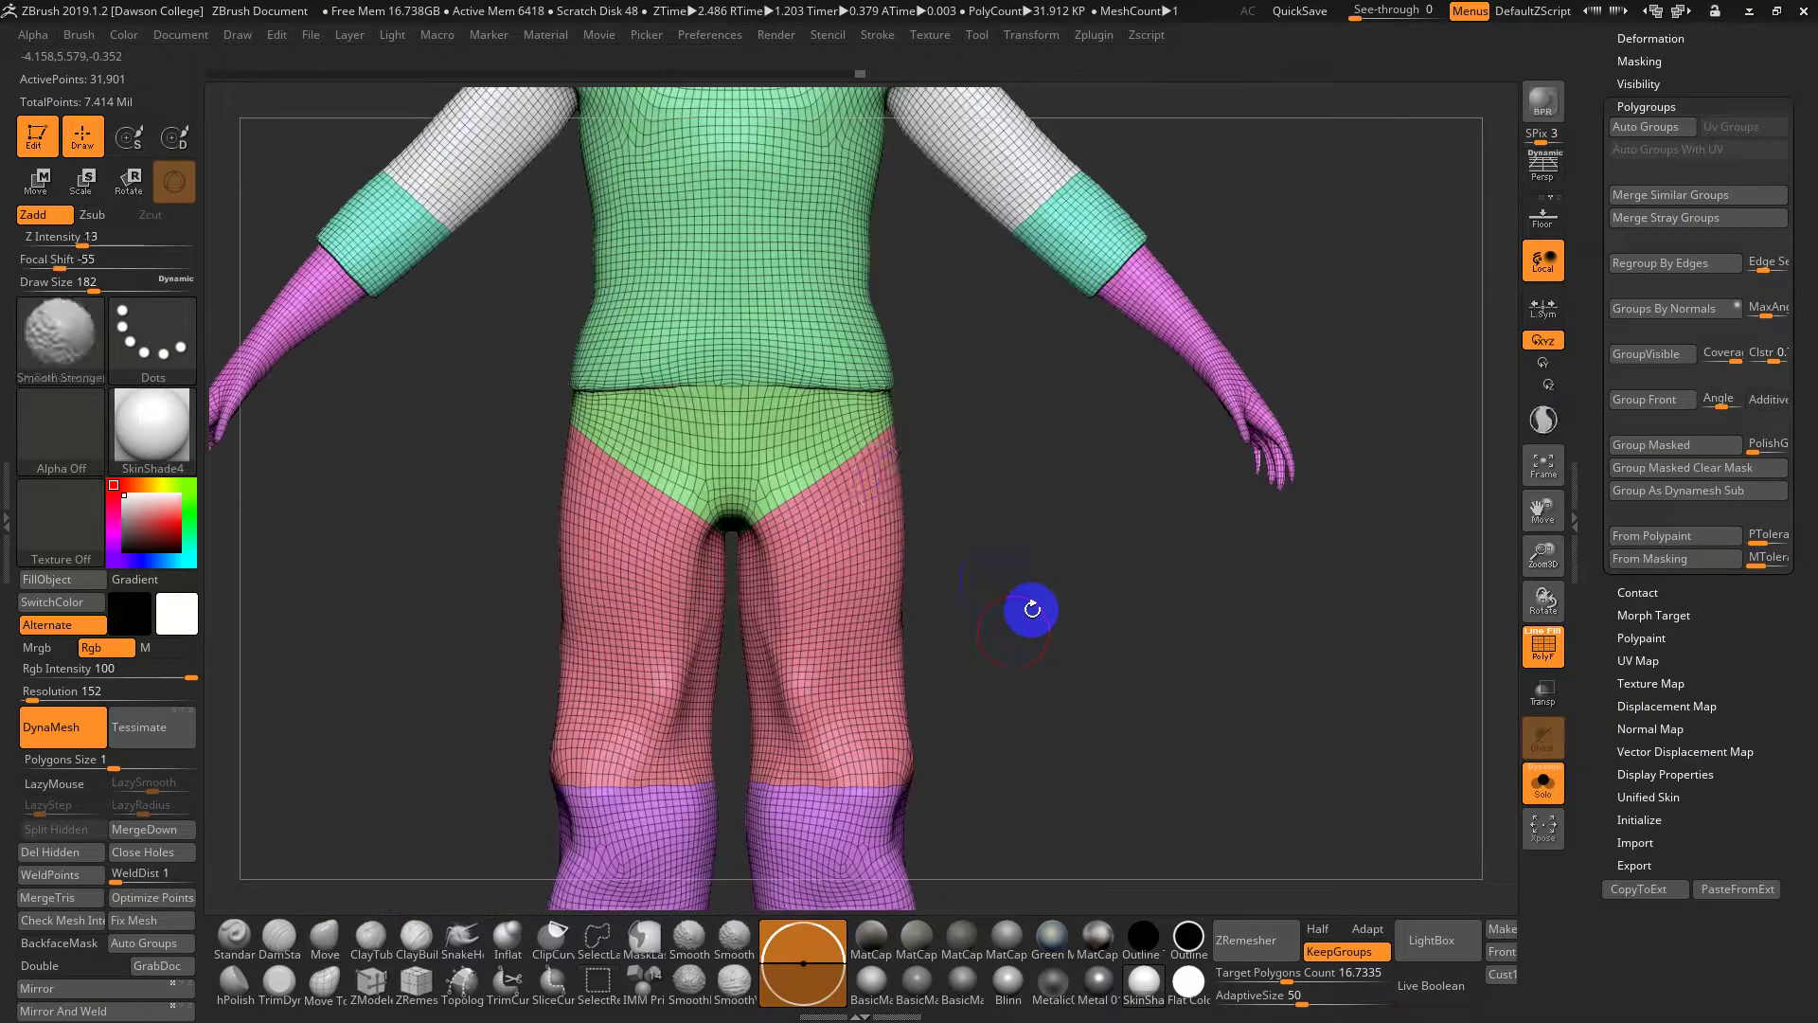
Hide every polygroup except the shirt torso, give the torso a fresh polygroup and show the whole body
ctrl+shift+click(800, 434)
ctrl+shift+click(833, 516)
drag(829, 482, 978, 487)
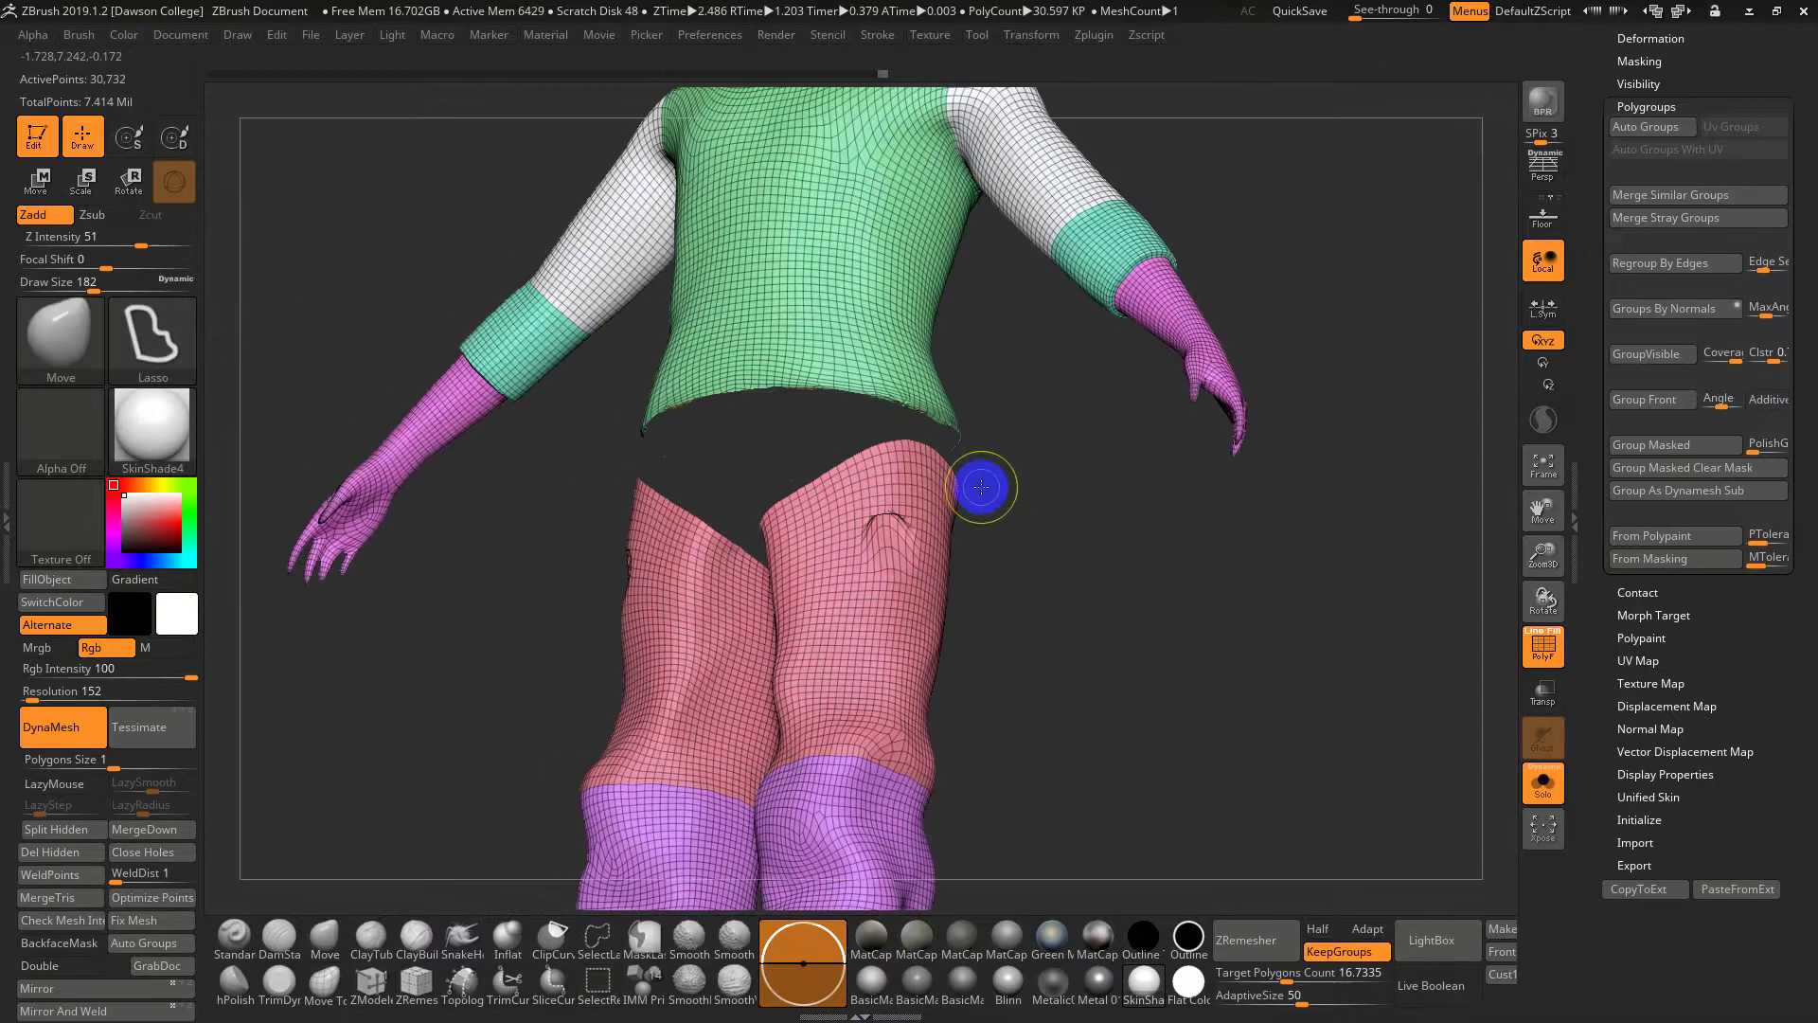
ctrl+alt+shift+click(940, 564)
alt+drag(1016, 703, 1053, 314)
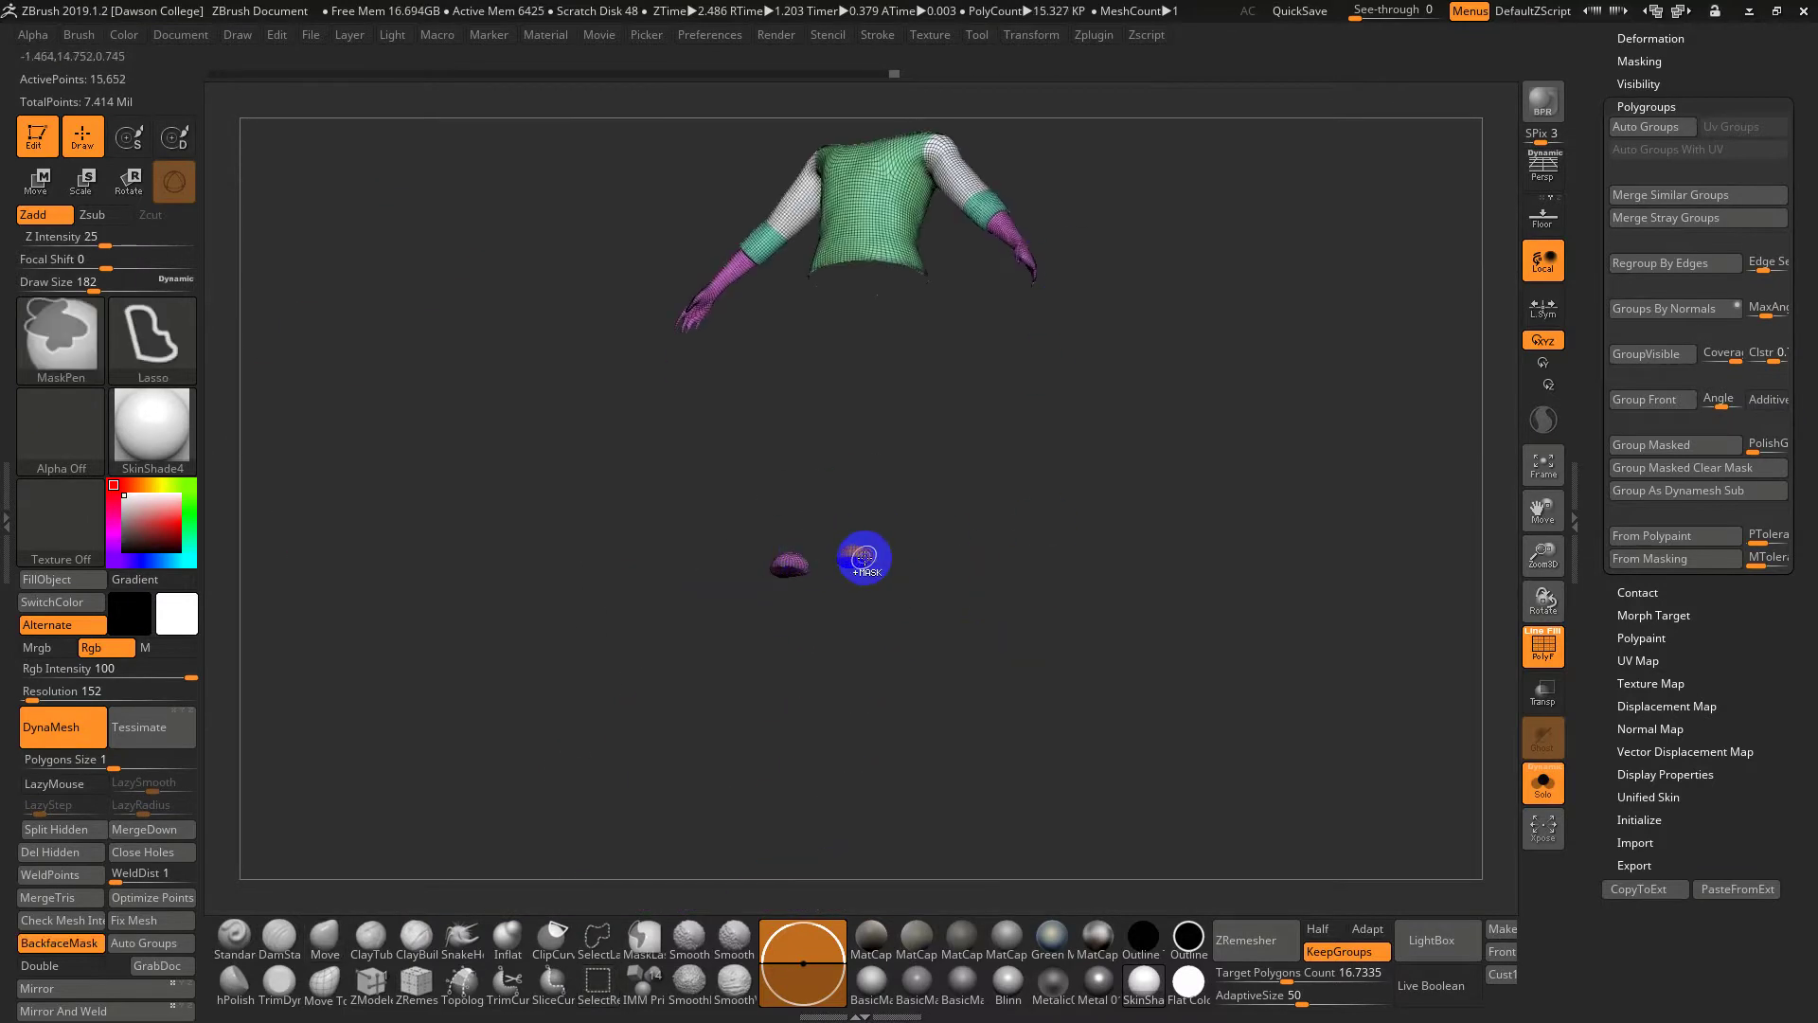
ctrl+shift+click(861, 557)
alt+drag(1063, 417, 1088, 782)
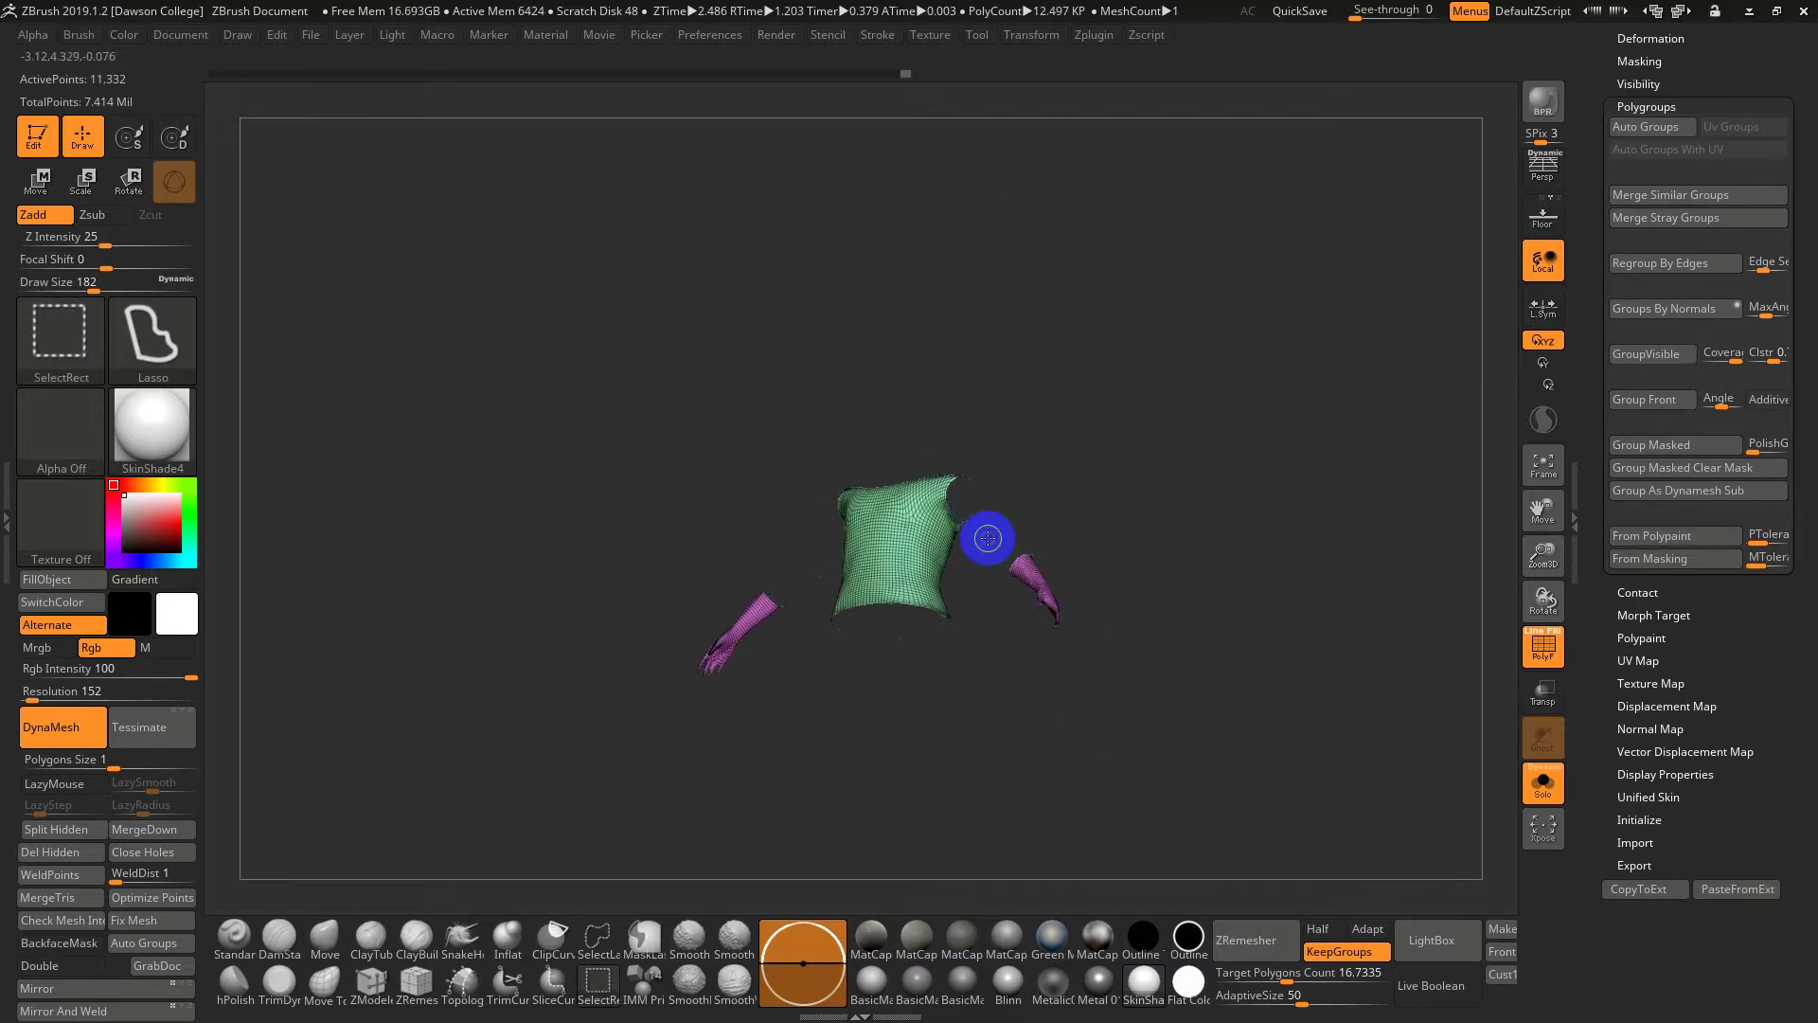
ctrl+shift+click(1028, 574)
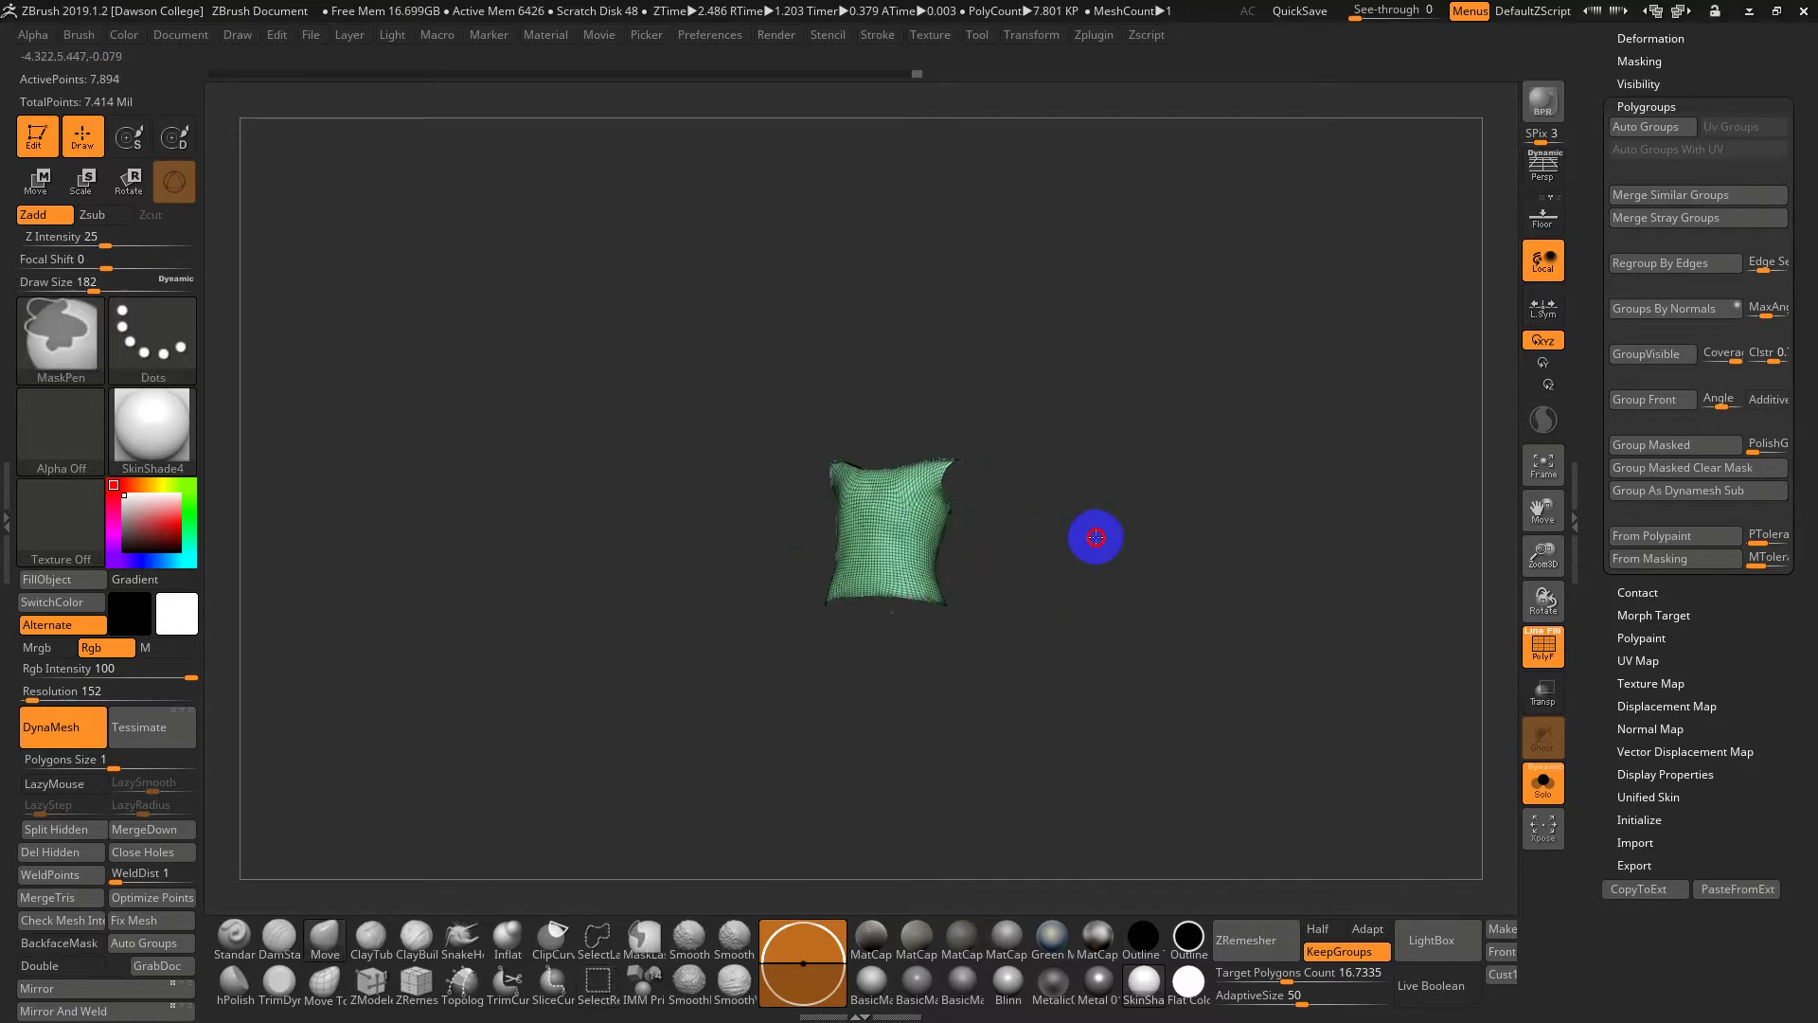
drag(1096, 532, 1107, 636)
key(ctrl+w)
ctrl+shift+click(1091, 572)
Smooth the jagged mesh border between the shirt hem and the green upper trousers
drag(1093, 568, 767, 616)
key(shift)
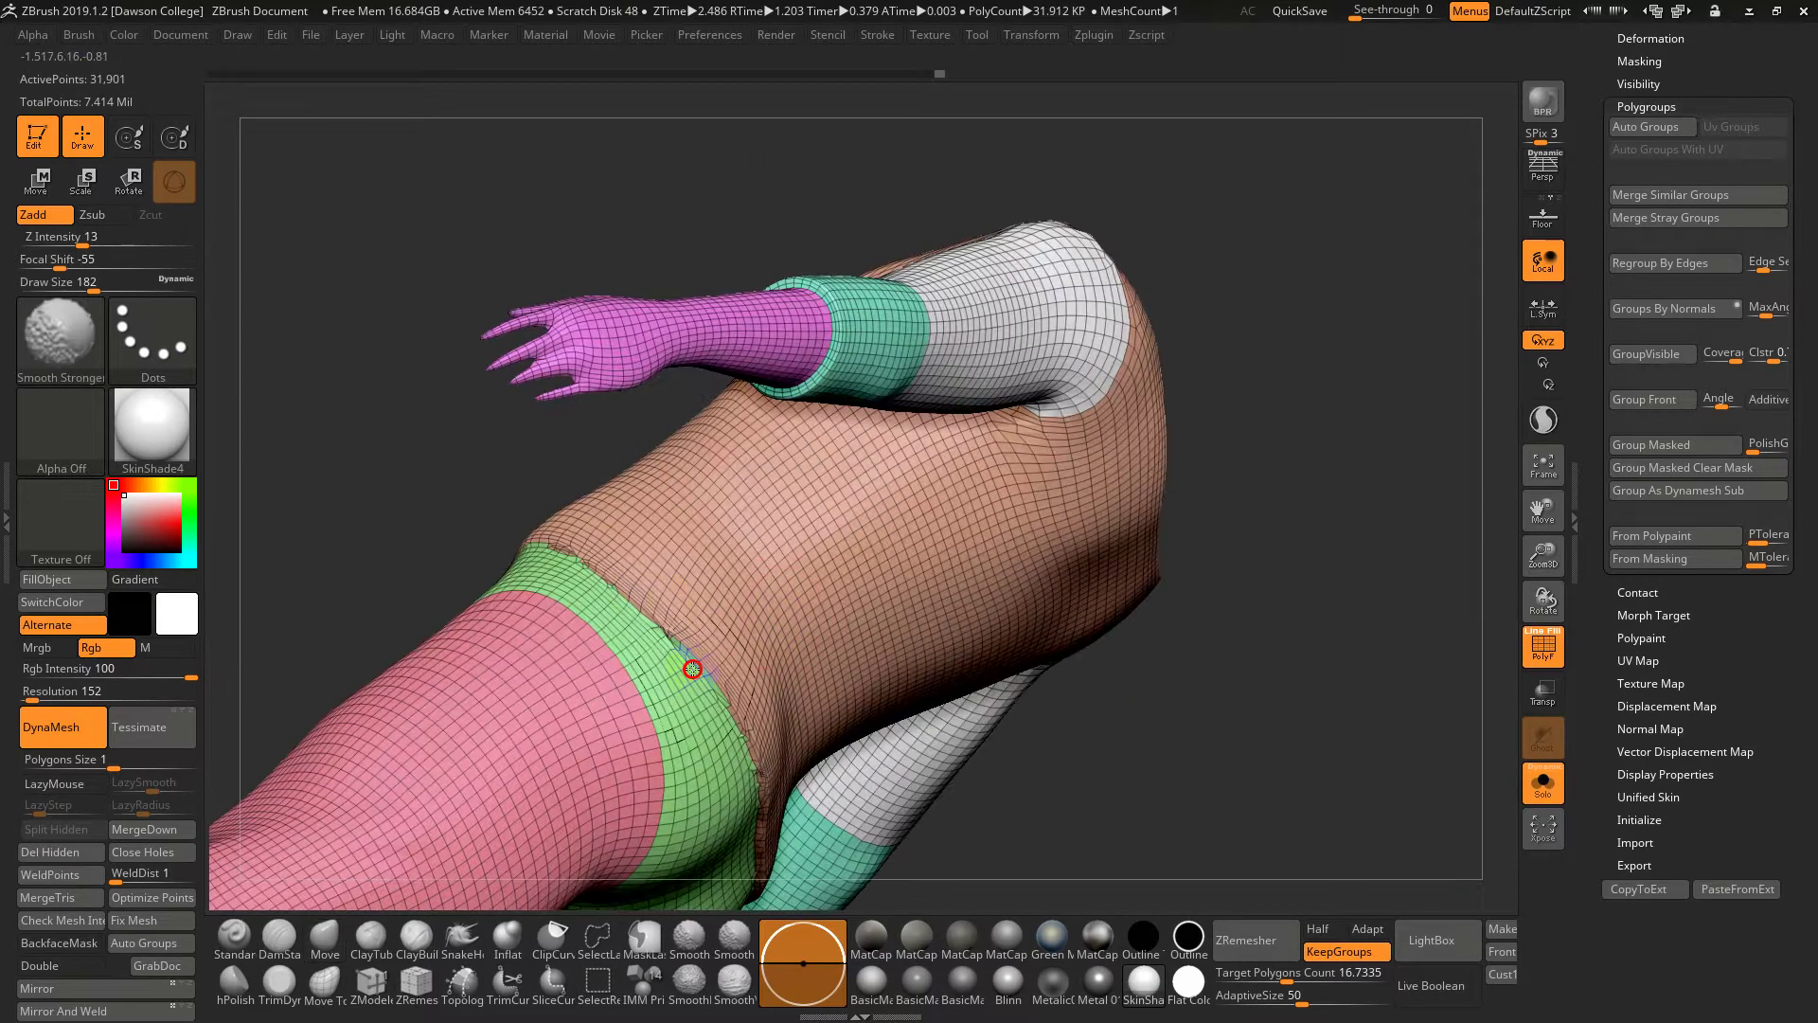
shift+drag(710, 710, 750, 792)
mouse_move(1031, 832)
mouse_down()
mouse_move(1110, 862)
mouse_move(1118, 904)
mouse_up()
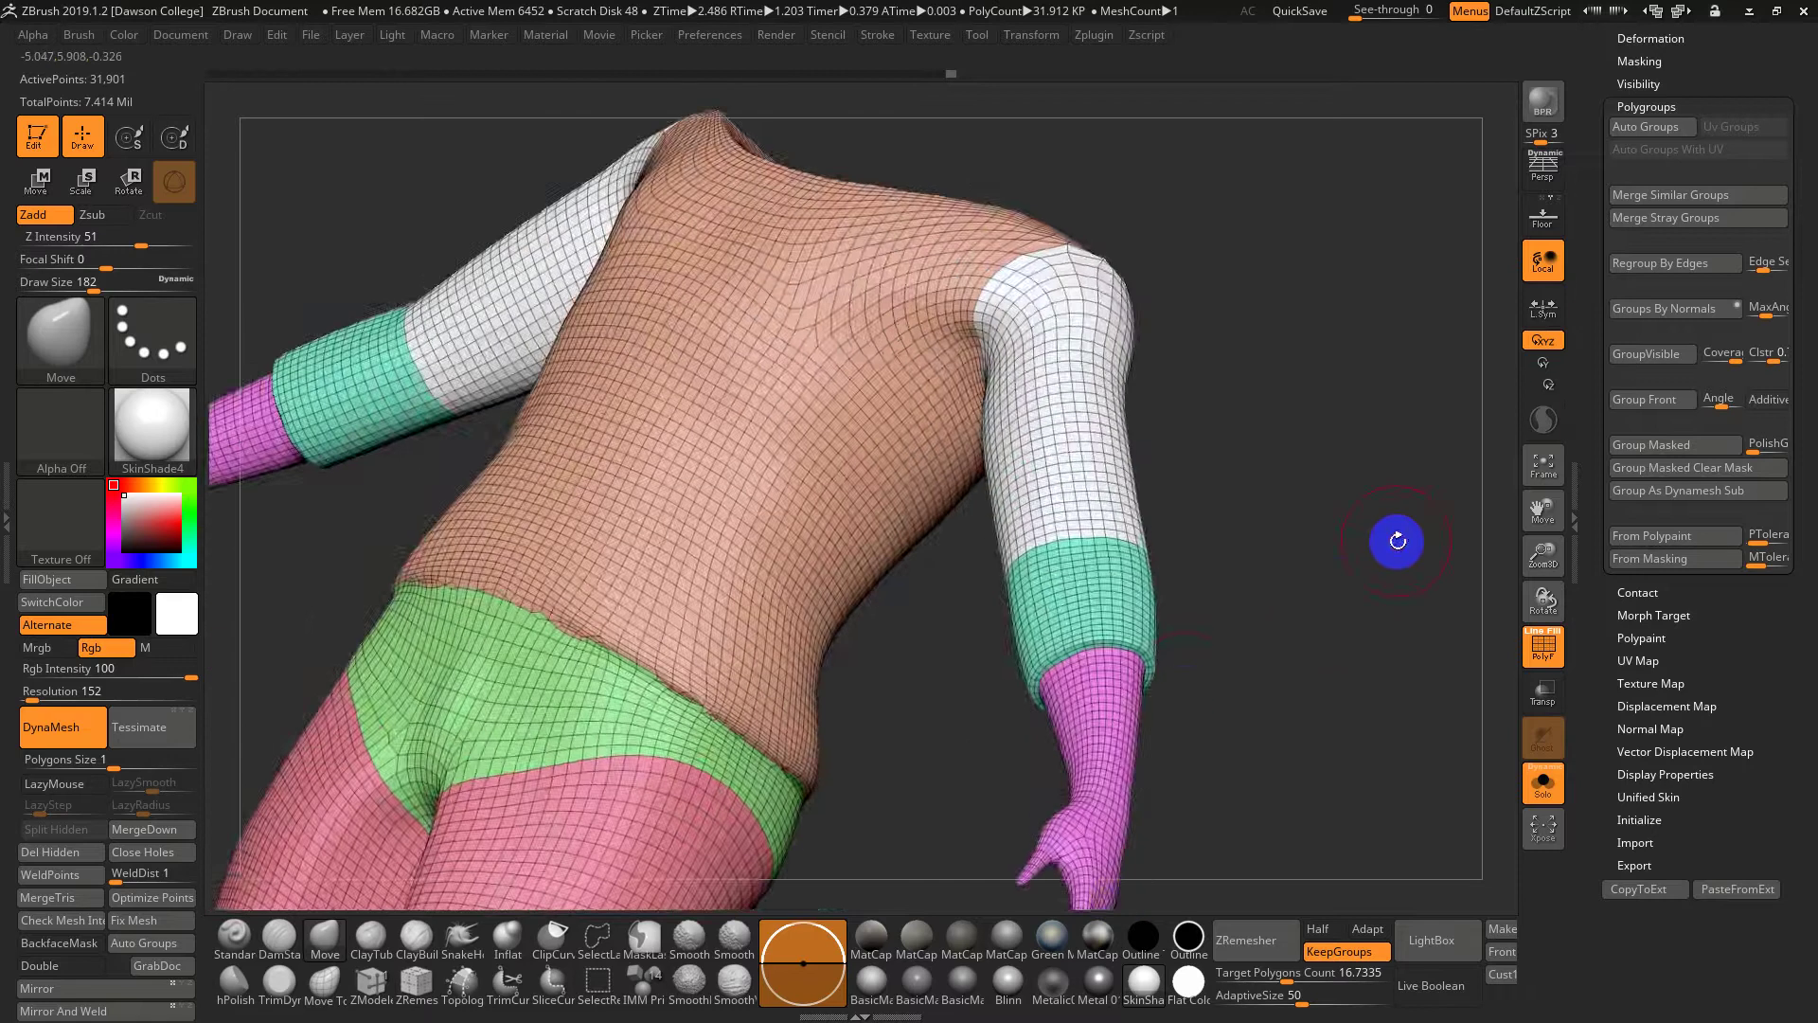
ZRemesh the body again with the same target polygons count and KeepGroups on
mouse_move(1395, 589)
shift+mouse_down()
mouse_move(1365, 590)
mouse_move(1329, 483)
shift+mouse_up()
drag(1610, 115, 1604, 266)
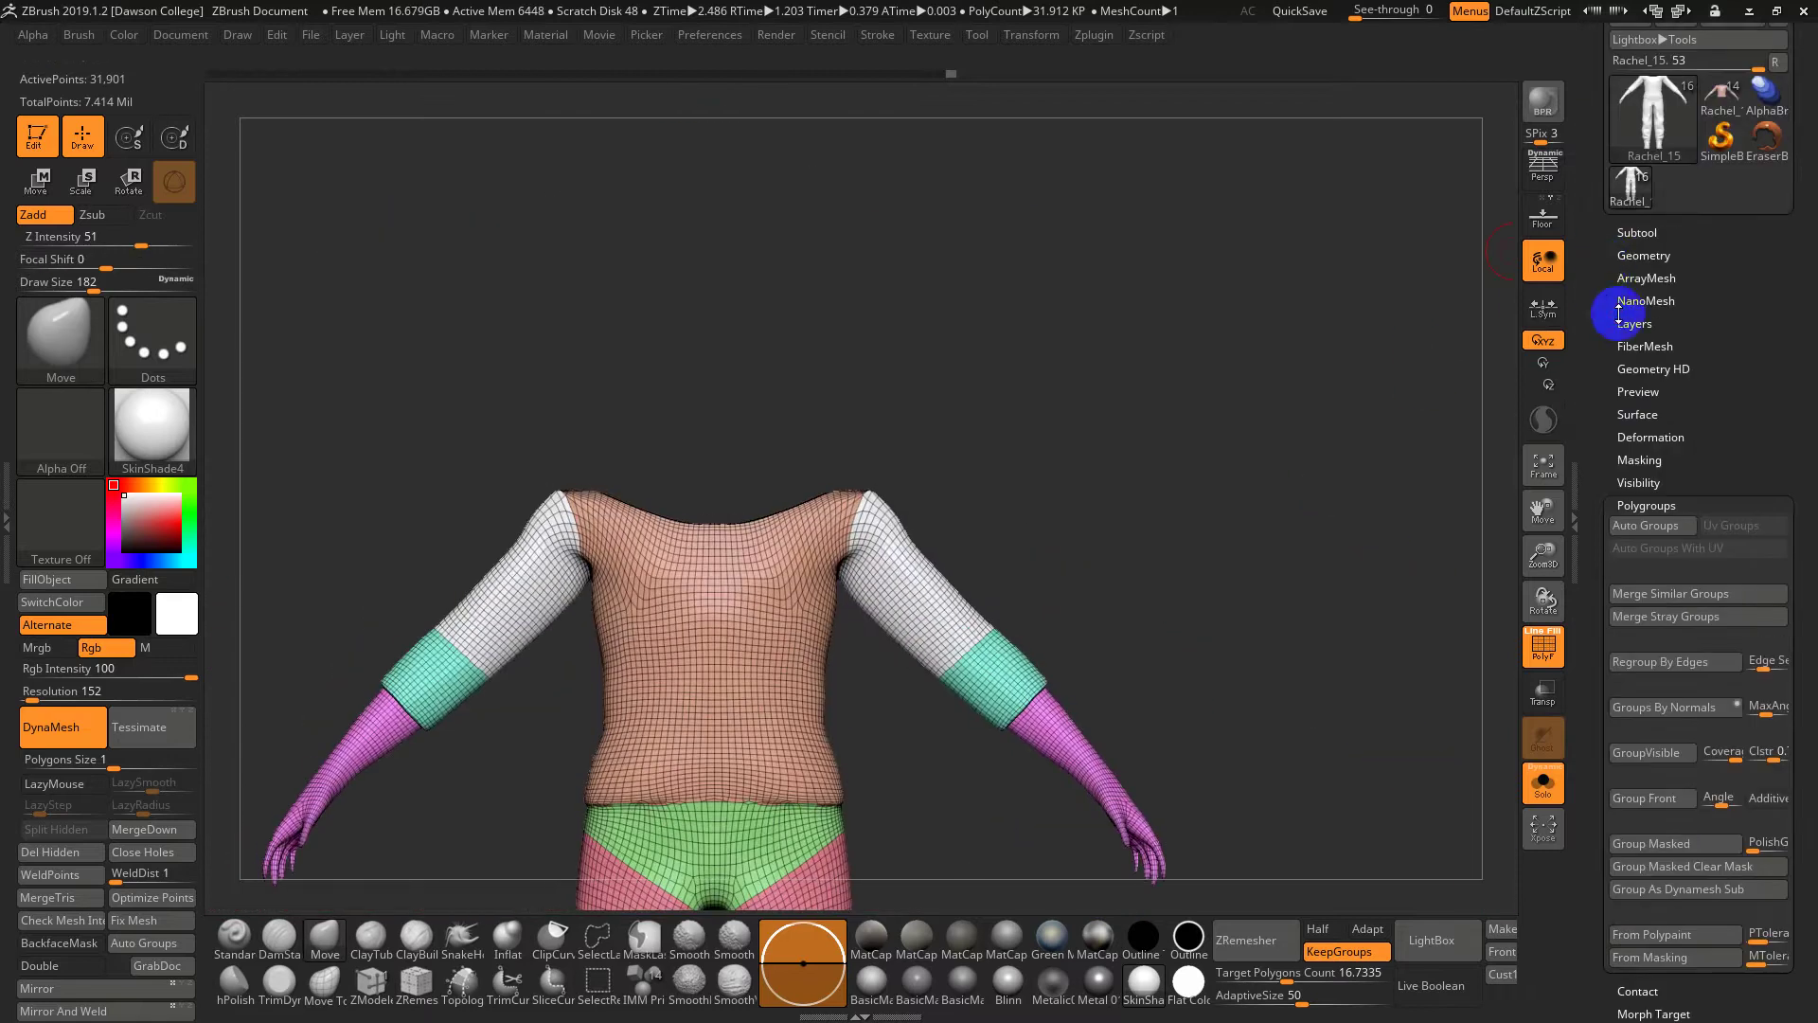
click(1647, 244)
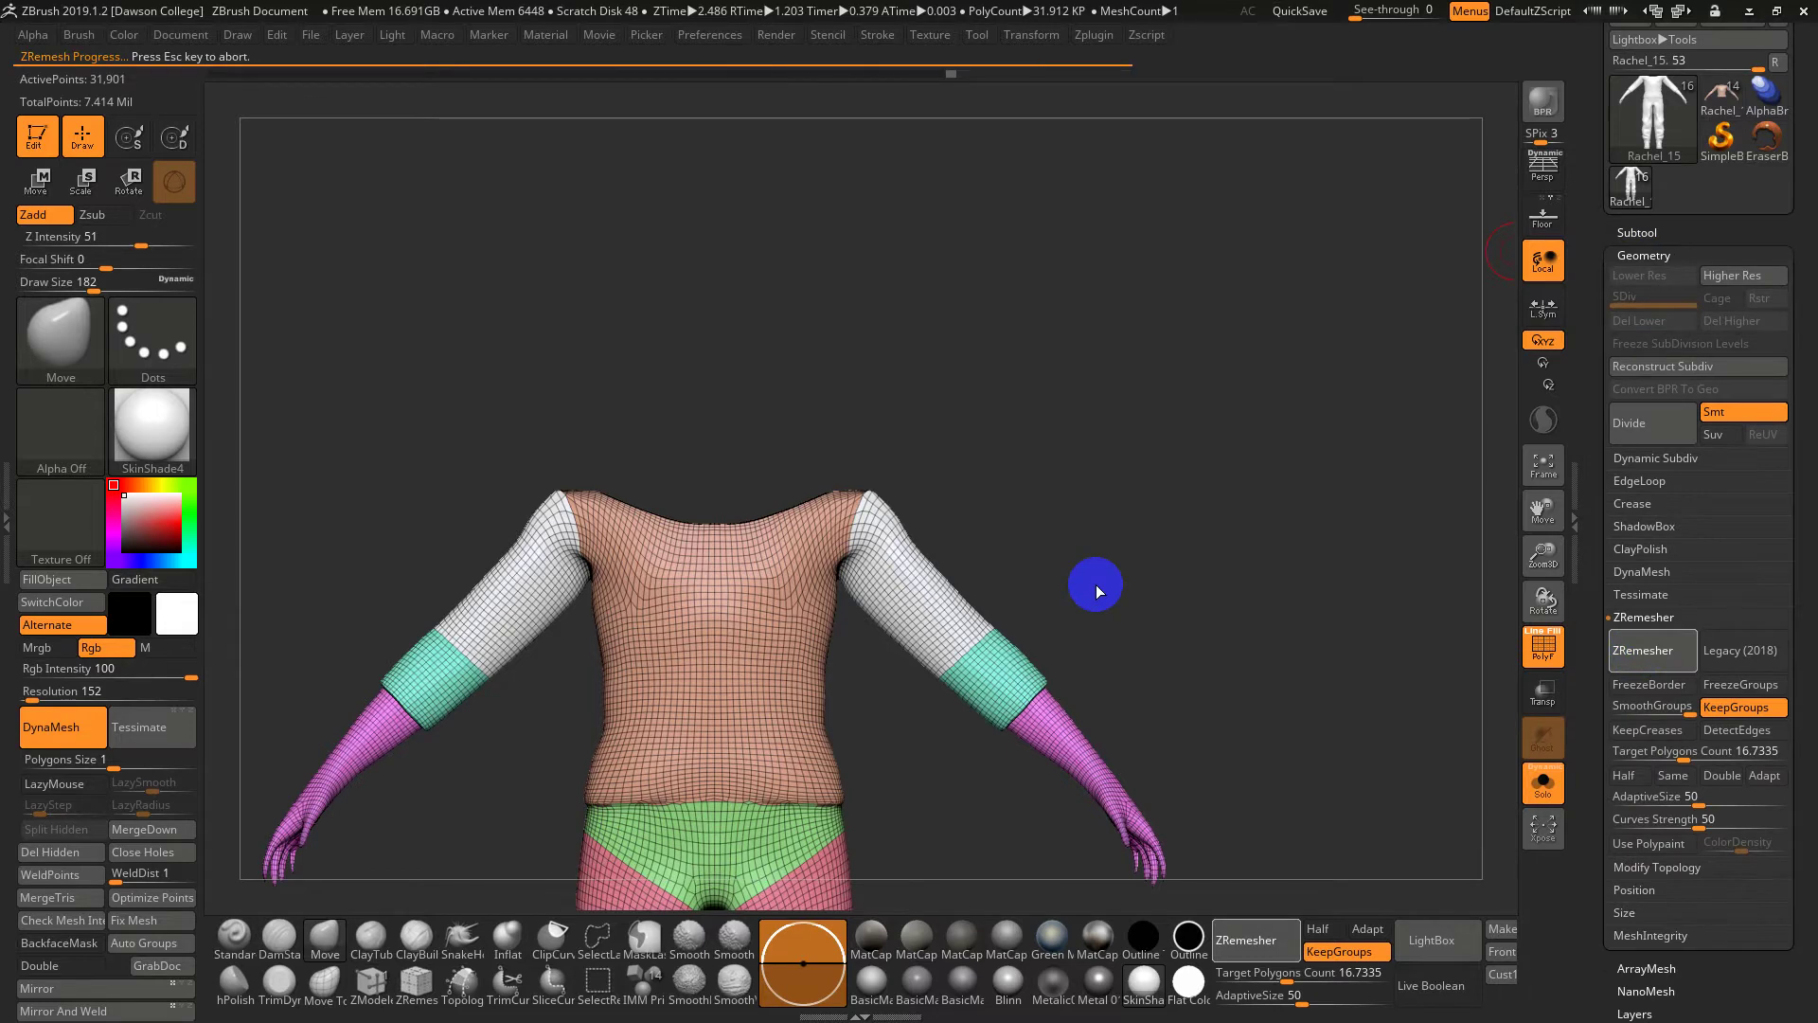
Smooth the remeshed surface around the shoulders, chest and armpits of the shirt
mouse_move(1071, 580)
mouse_down()
mouse_move(1165, 442)
mouse_move(1086, 589)
mouse_move(1088, 540)
mouse_move(1108, 805)
mouse_up()
key(shift)
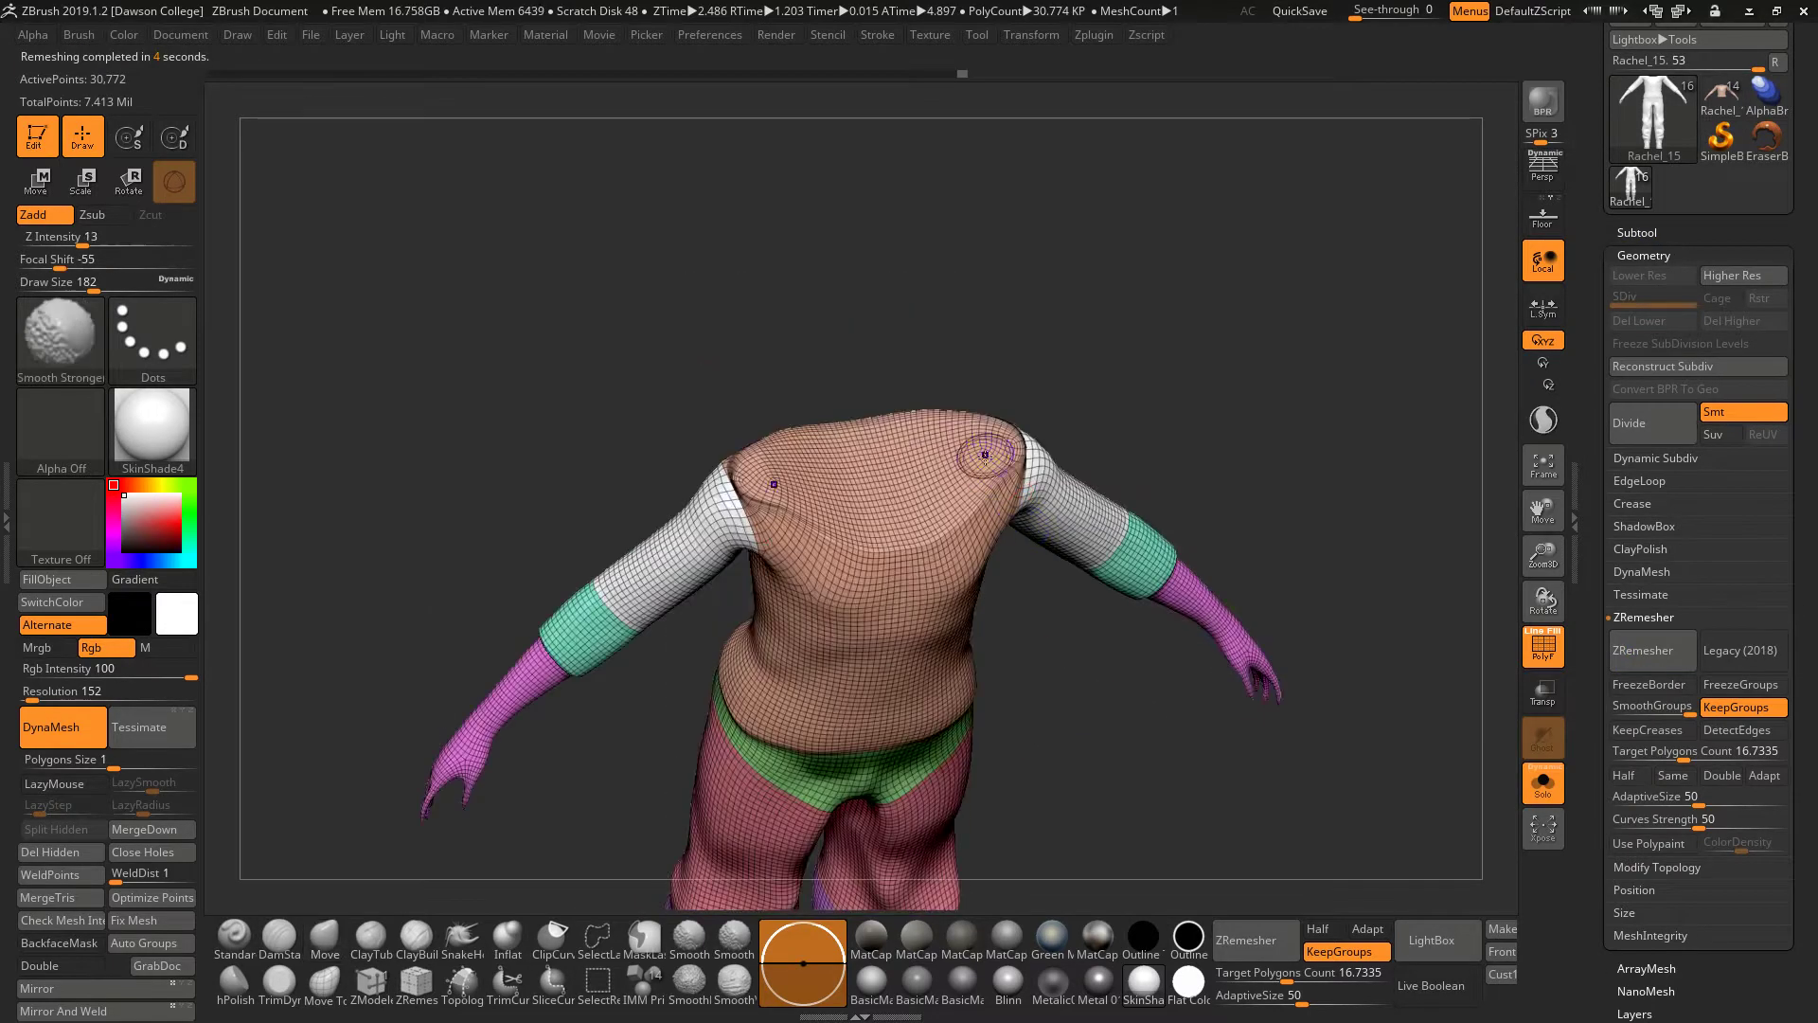
mouse_move(1002, 424)
shift+mouse_down()
mouse_move(988, 464)
mouse_move(1047, 350)
mouse_move(1152, 406)
mouse_move(1161, 479)
shift+mouse_up()
shift+drag(943, 567, 986, 607)
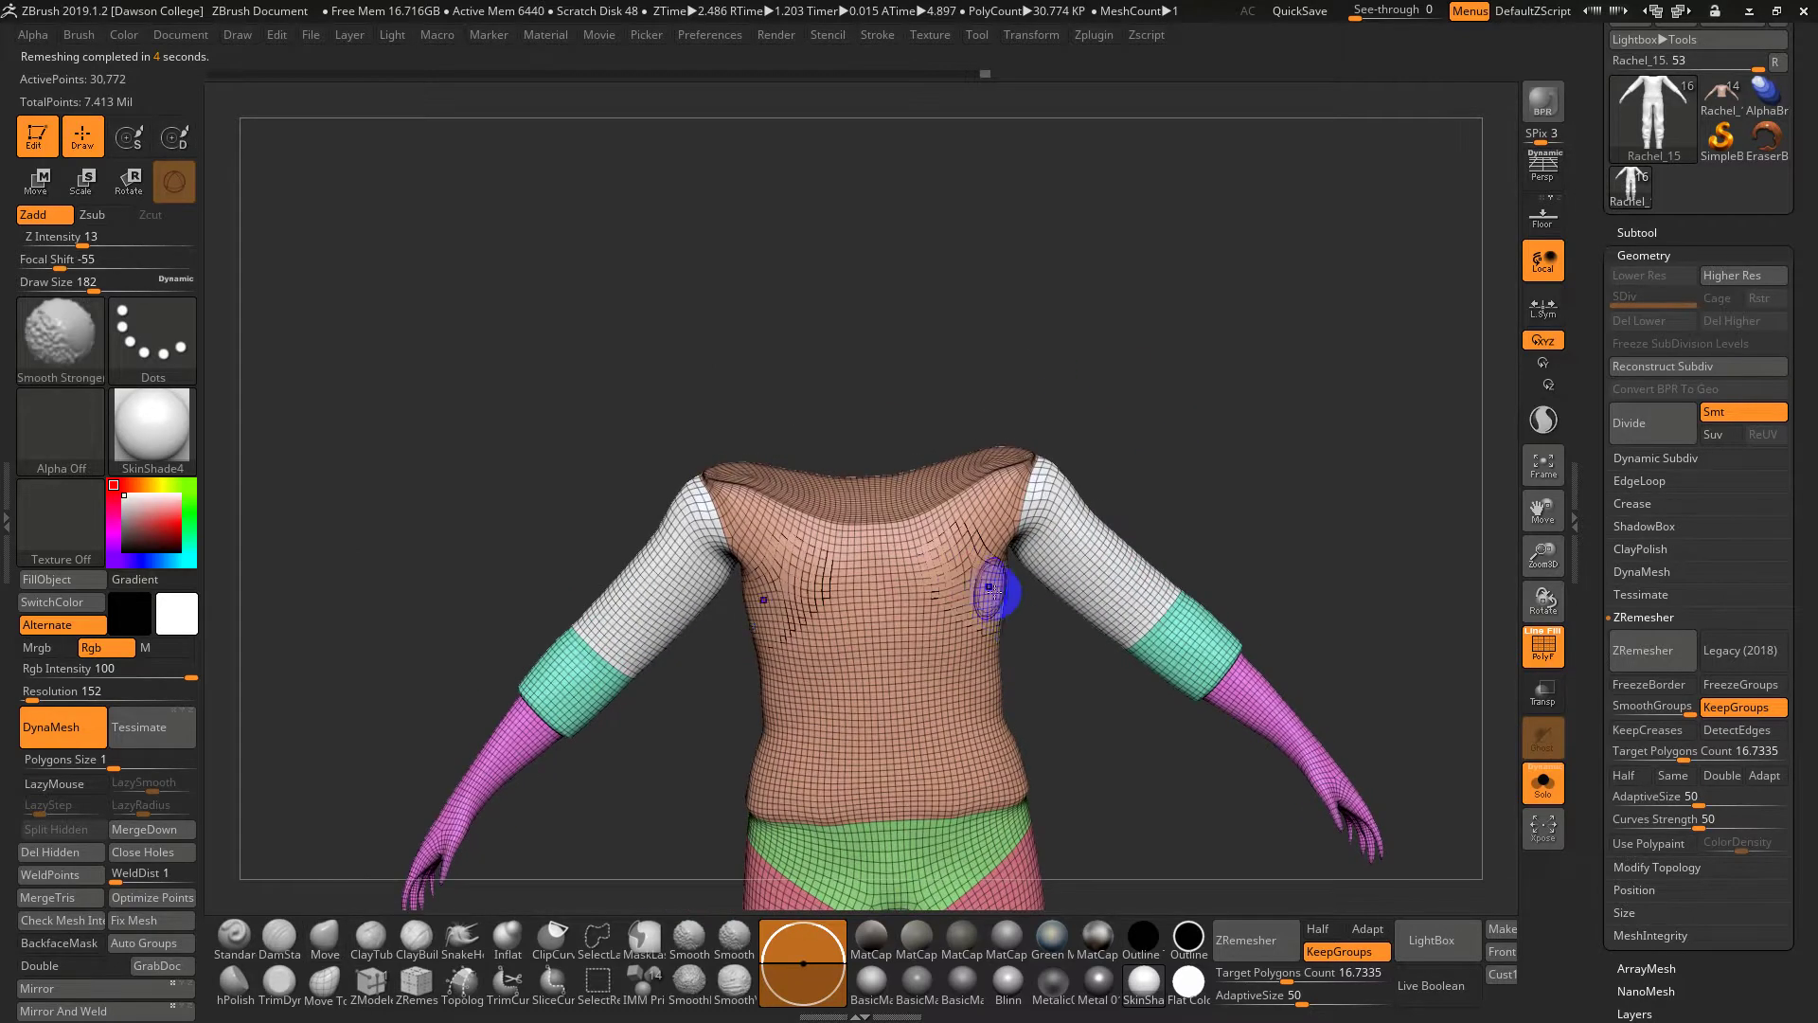
ZRemesh the body with the Half option to reduce its polygon density while keeping the polygroups
mouse_move(1071, 715)
shift+mouse_down()
mouse_move(1067, 744)
mouse_move(1077, 517)
shift+mouse_up()
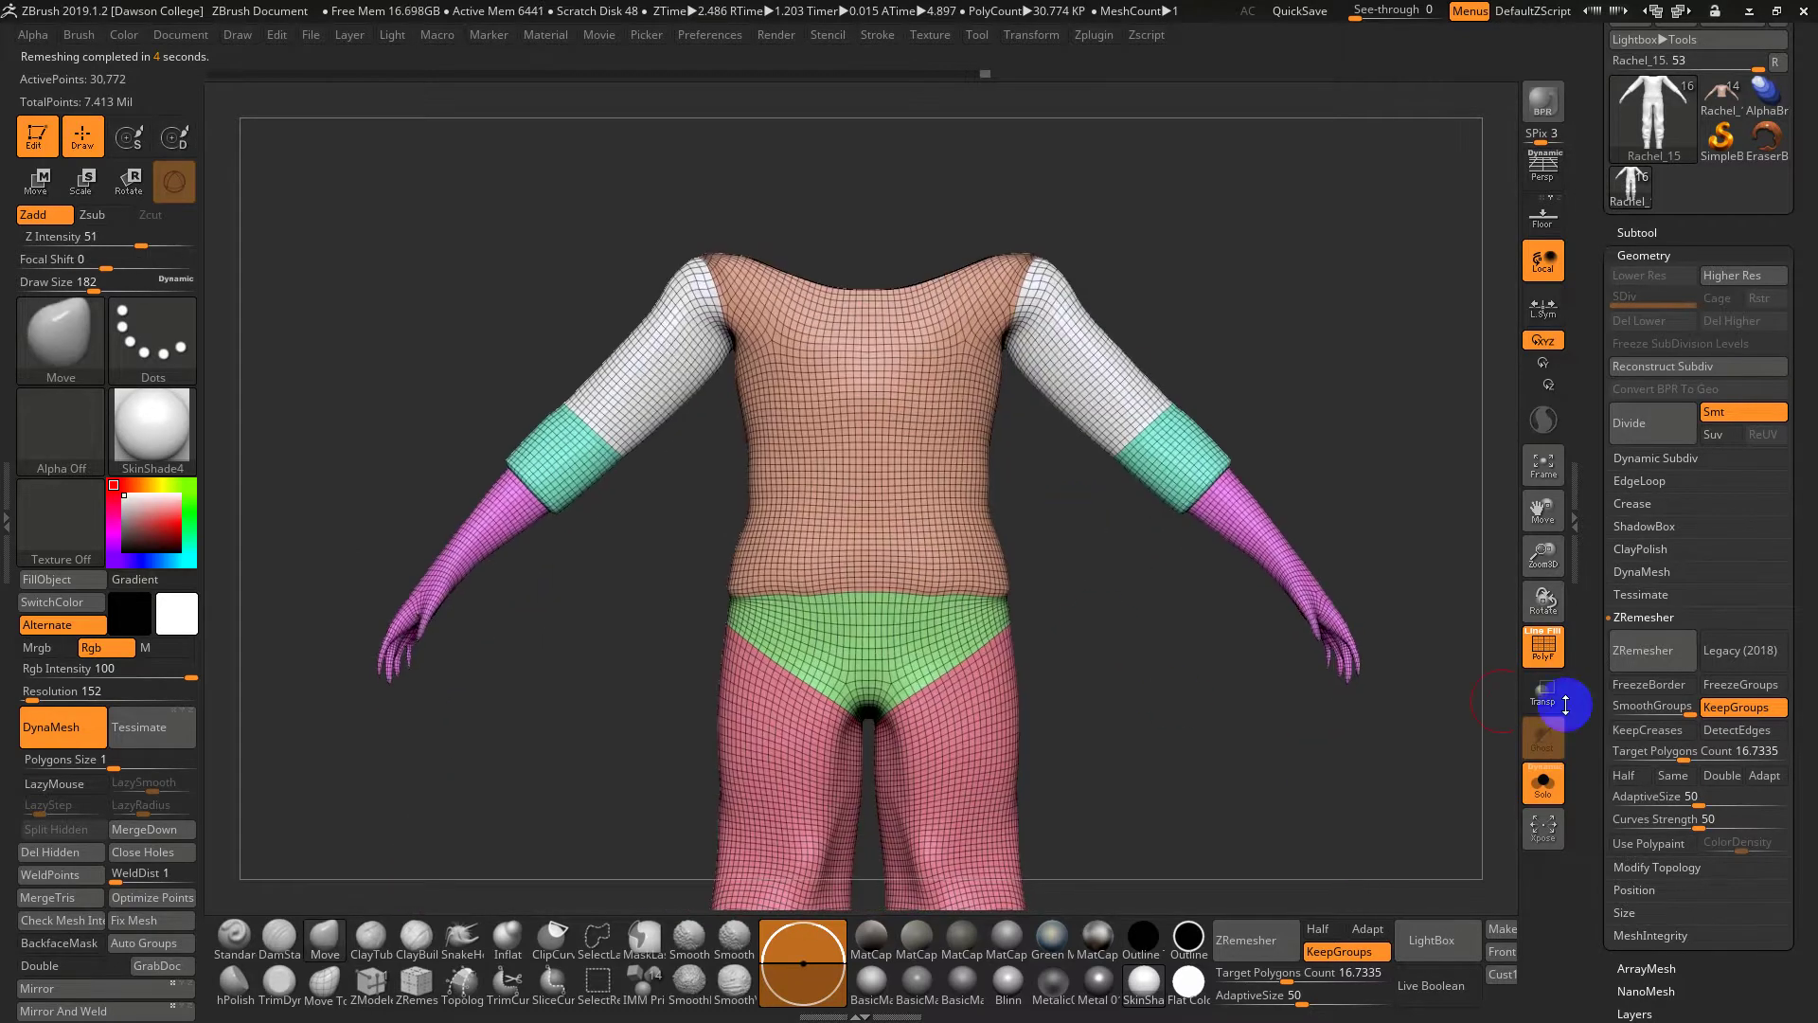
click(1624, 775)
click(1653, 653)
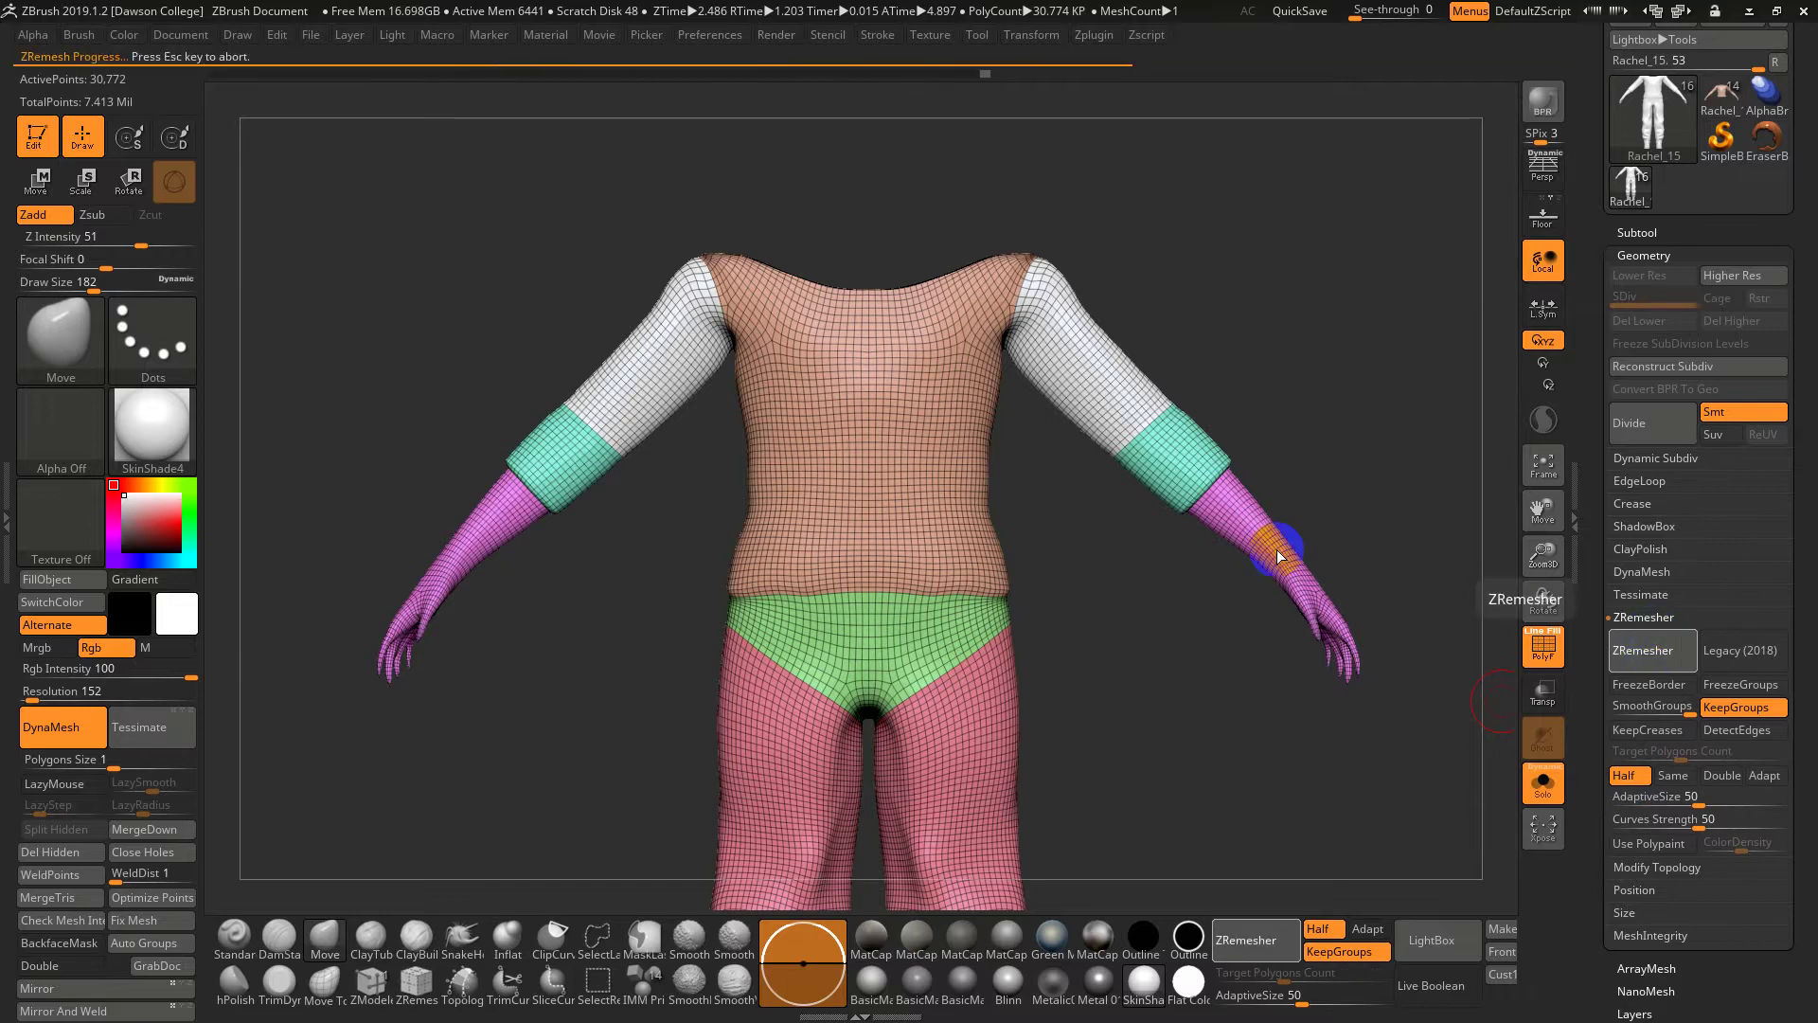
Enlarge the brush to a draw size of 393 and smooth the tops of the sleeves at the shoulders
key(s)
drag(1170, 556, 1201, 568)
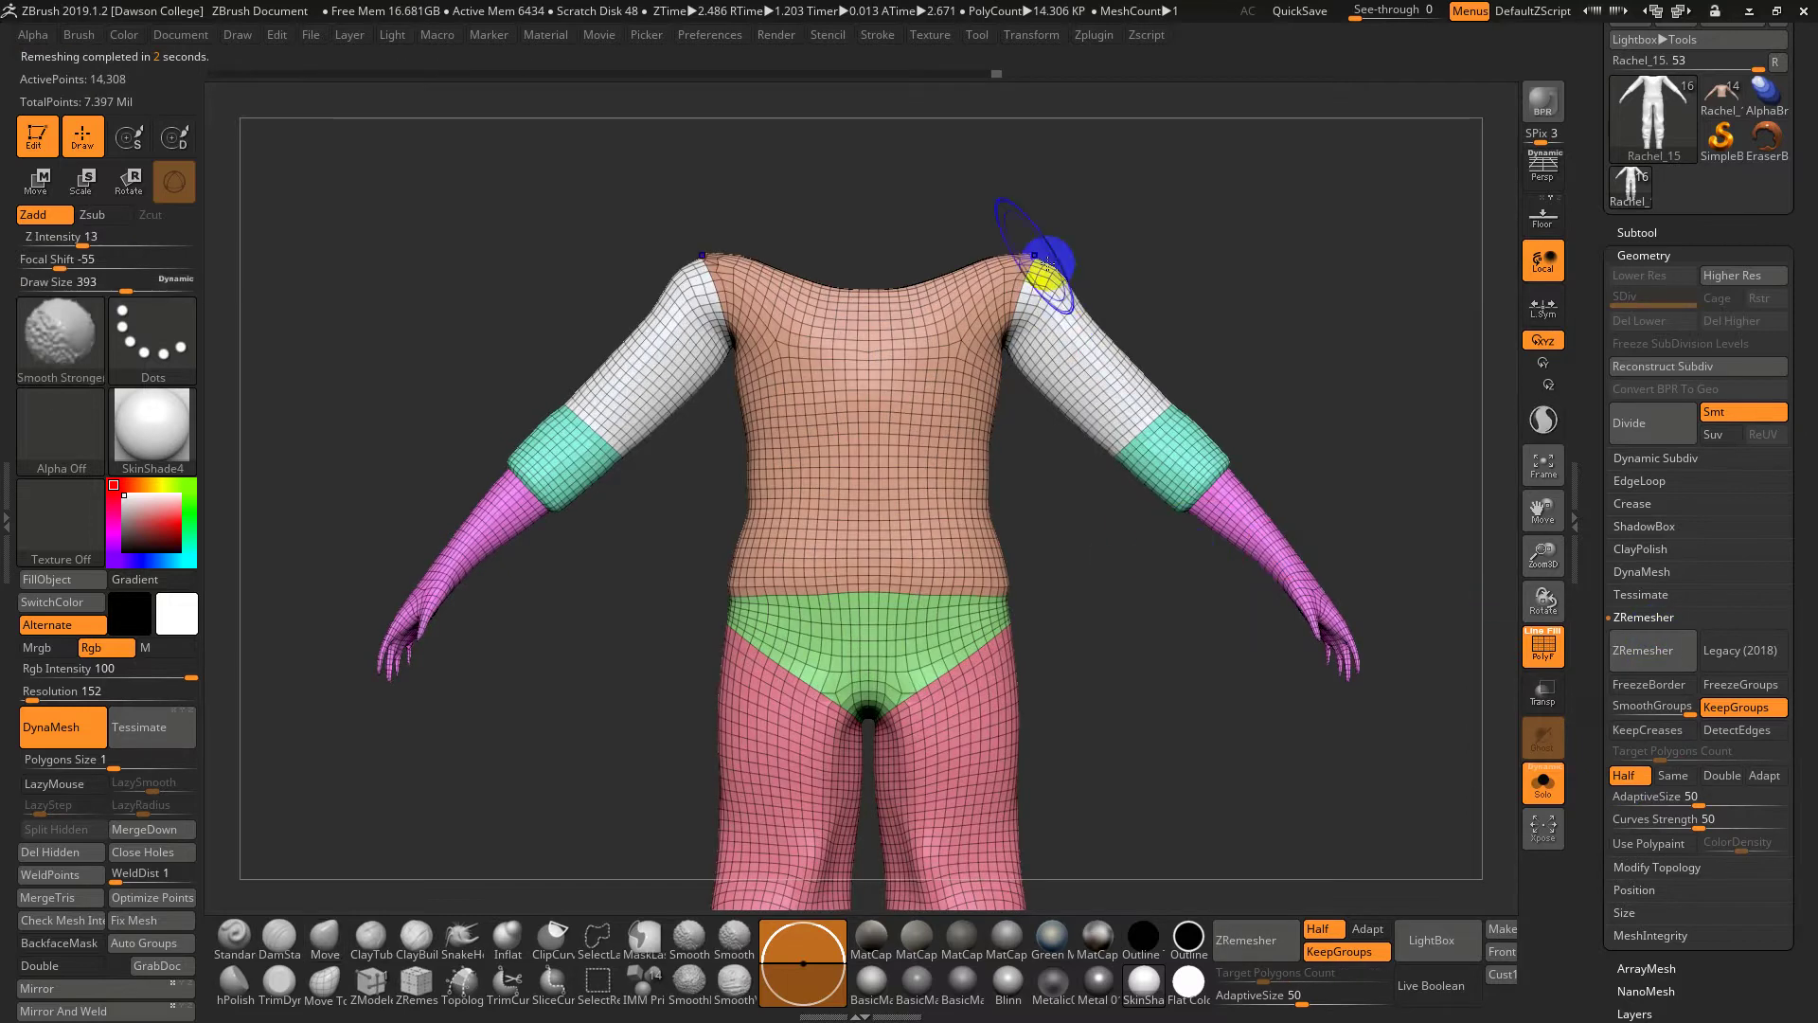
shift+drag(1027, 256, 1070, 305)
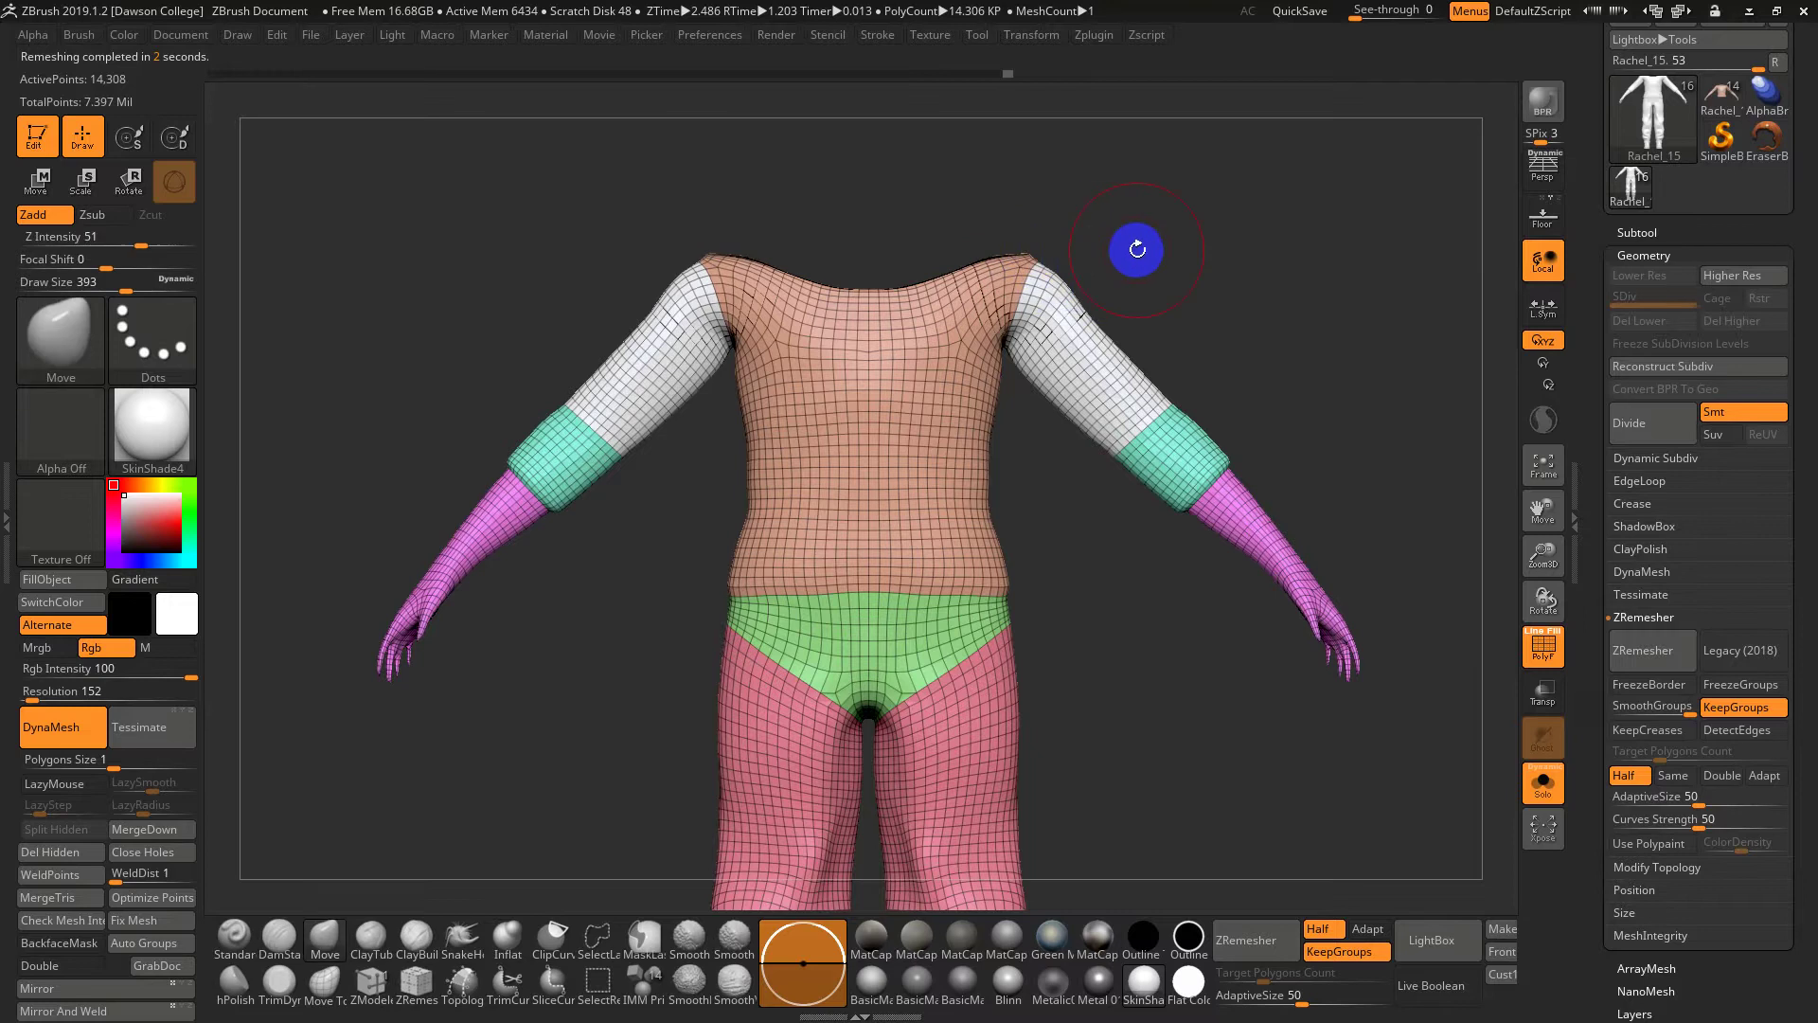
mouse_move(1136, 249)
mouse_down()
mouse_move(1204, 273)
mouse_move(1182, 311)
mouse_up()
Smooth the bumpy folds on the purple lower trouser legs, reducing the brush draw size to 305
mouse_move(1106, 568)
alt+mouse_down()
mouse_move(1085, 442)
mouse_move(1030, 452)
alt+mouse_up()
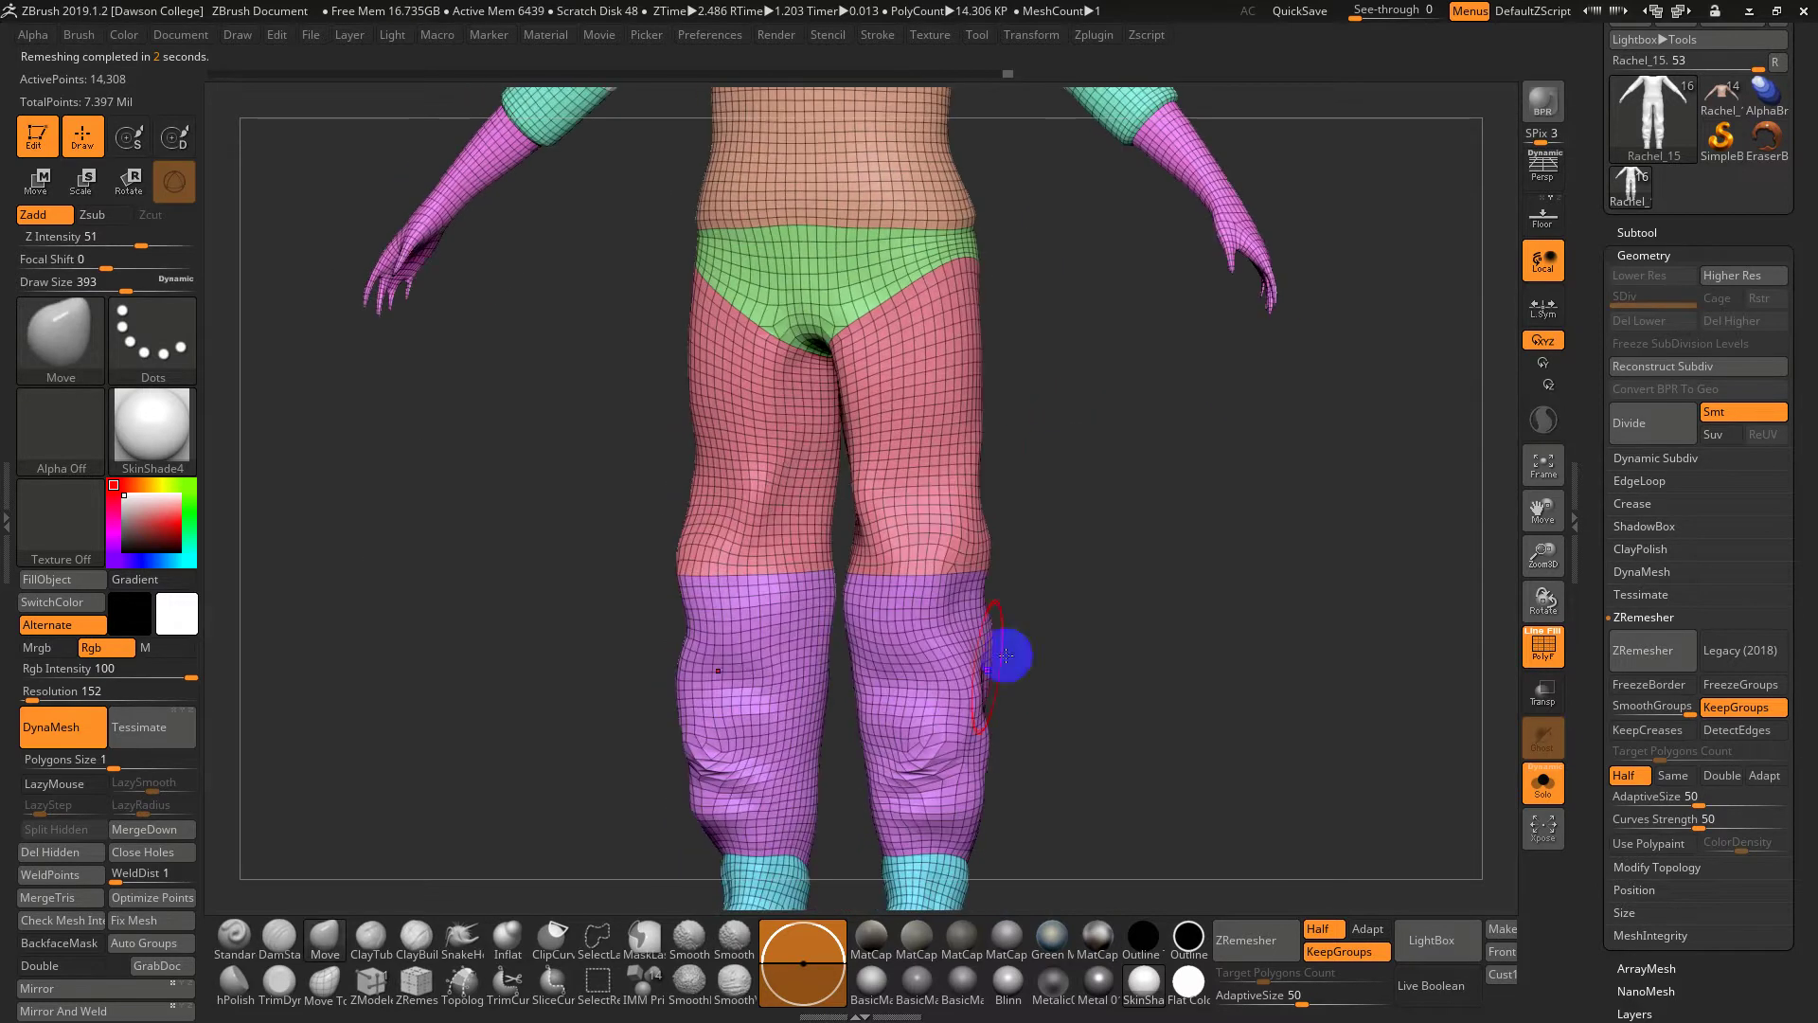
shift+drag(912, 699, 918, 749)
key(s)
mouse_move(1106, 731)
mouse_down()
mouse_move(1027, 722)
mouse_move(954, 669)
mouse_move(937, 786)
mouse_up()
mouse_move(1105, 673)
mouse_down()
mouse_move(1235, 685)
mouse_move(1168, 509)
mouse_up()
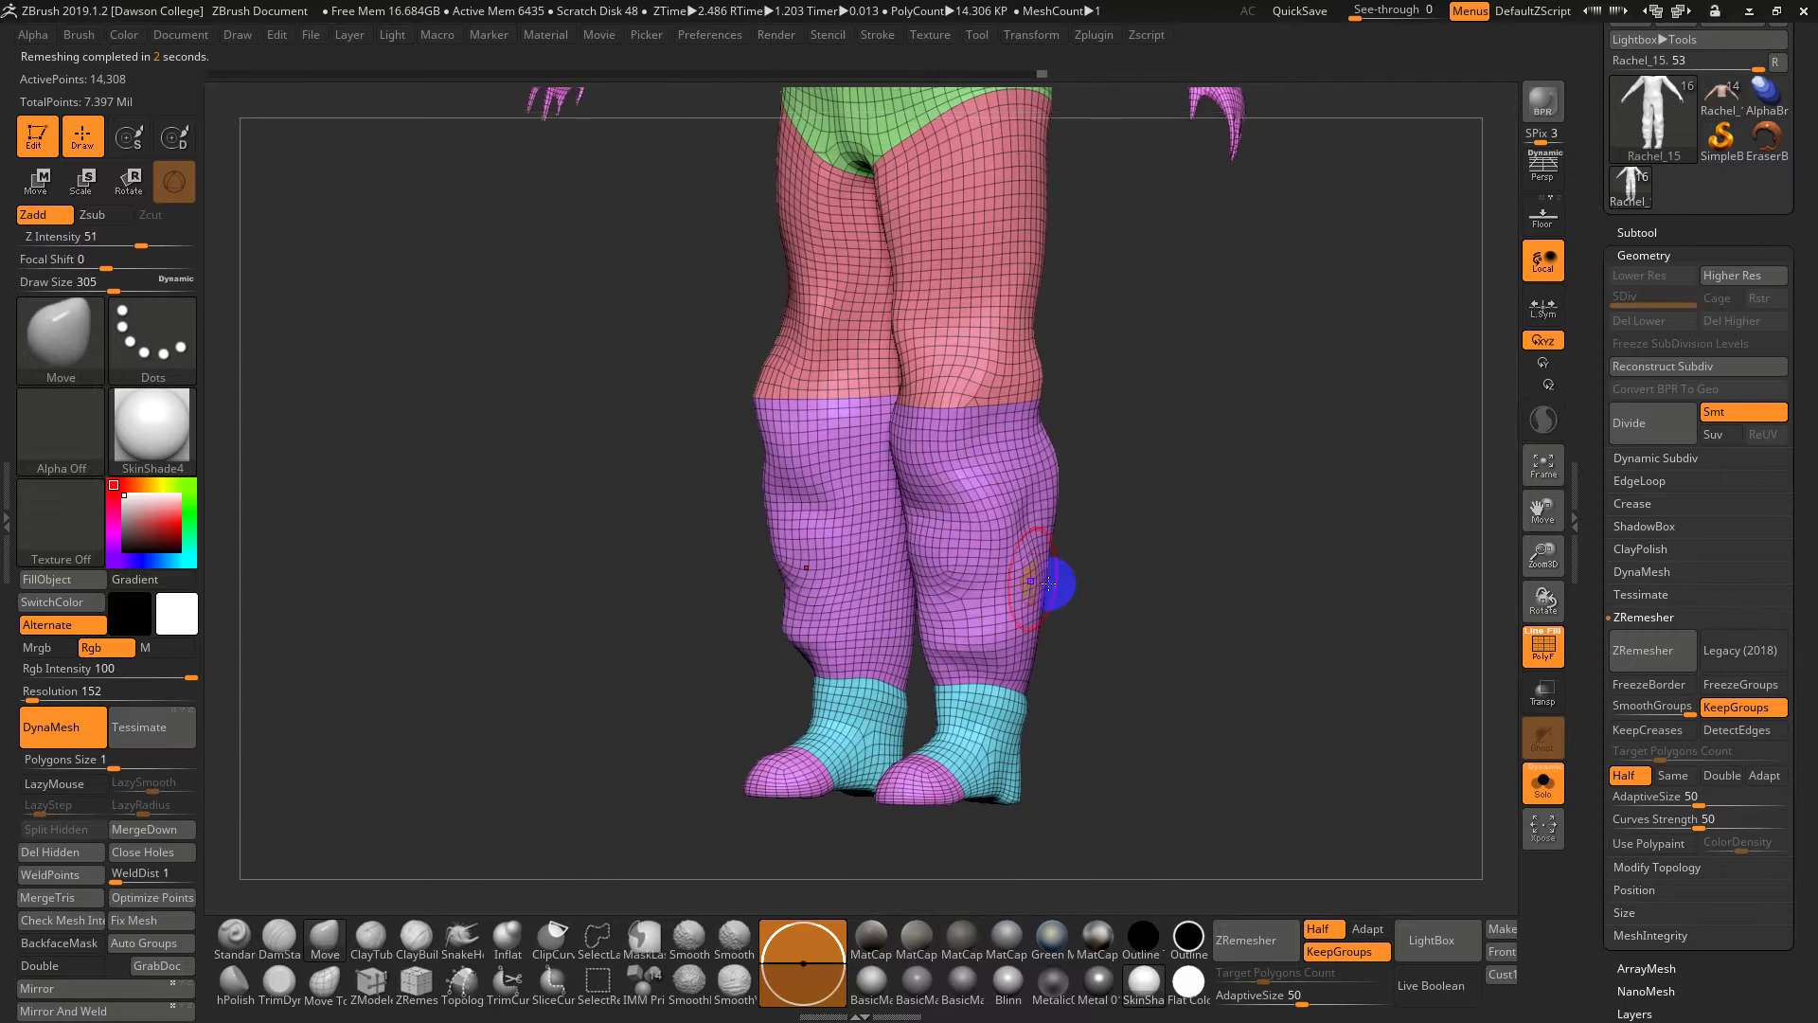
shift+drag(988, 574, 981, 589)
drag(1128, 589, 1039, 599)
Turn off the Half option and ZRemesh the body with a target polygons count of 7.153
mouse_move(1190, 653)
mouse_down()
mouse_move(1156, 644)
mouse_move(1083, 742)
mouse_move(1205, 657)
mouse_move(1110, 512)
mouse_move(1481, 576)
mouse_up()
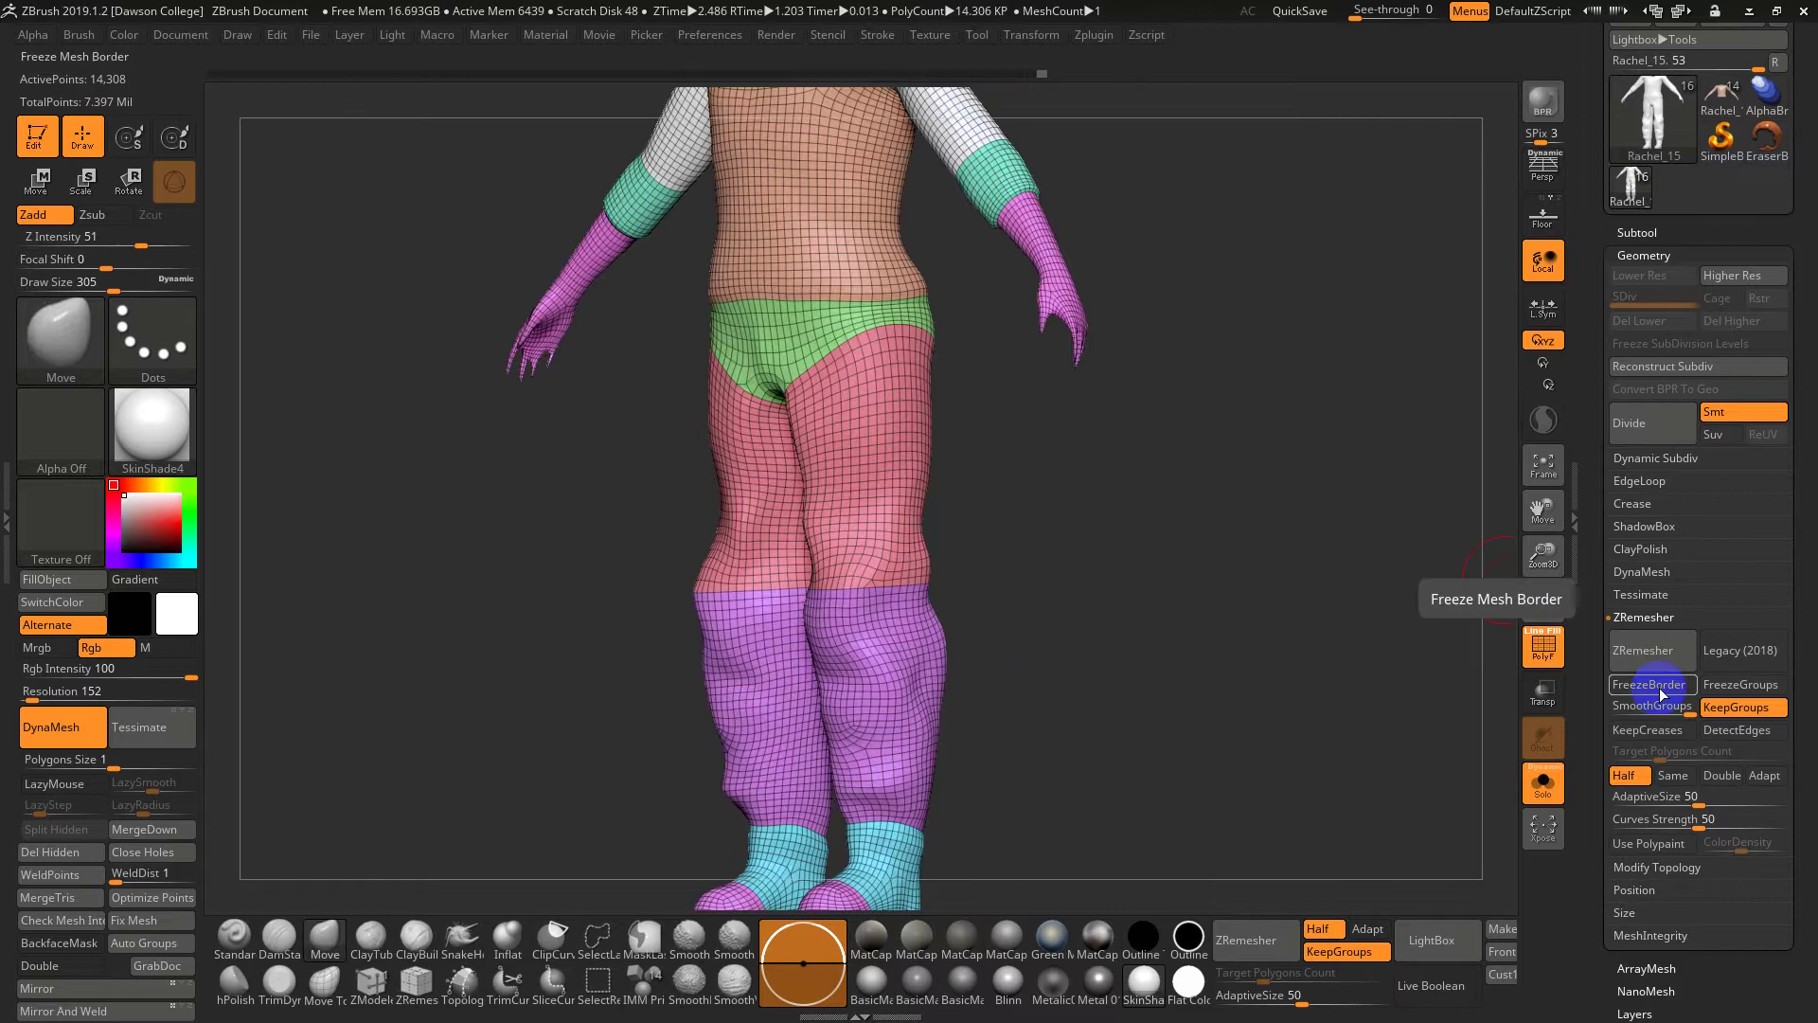
click(1624, 775)
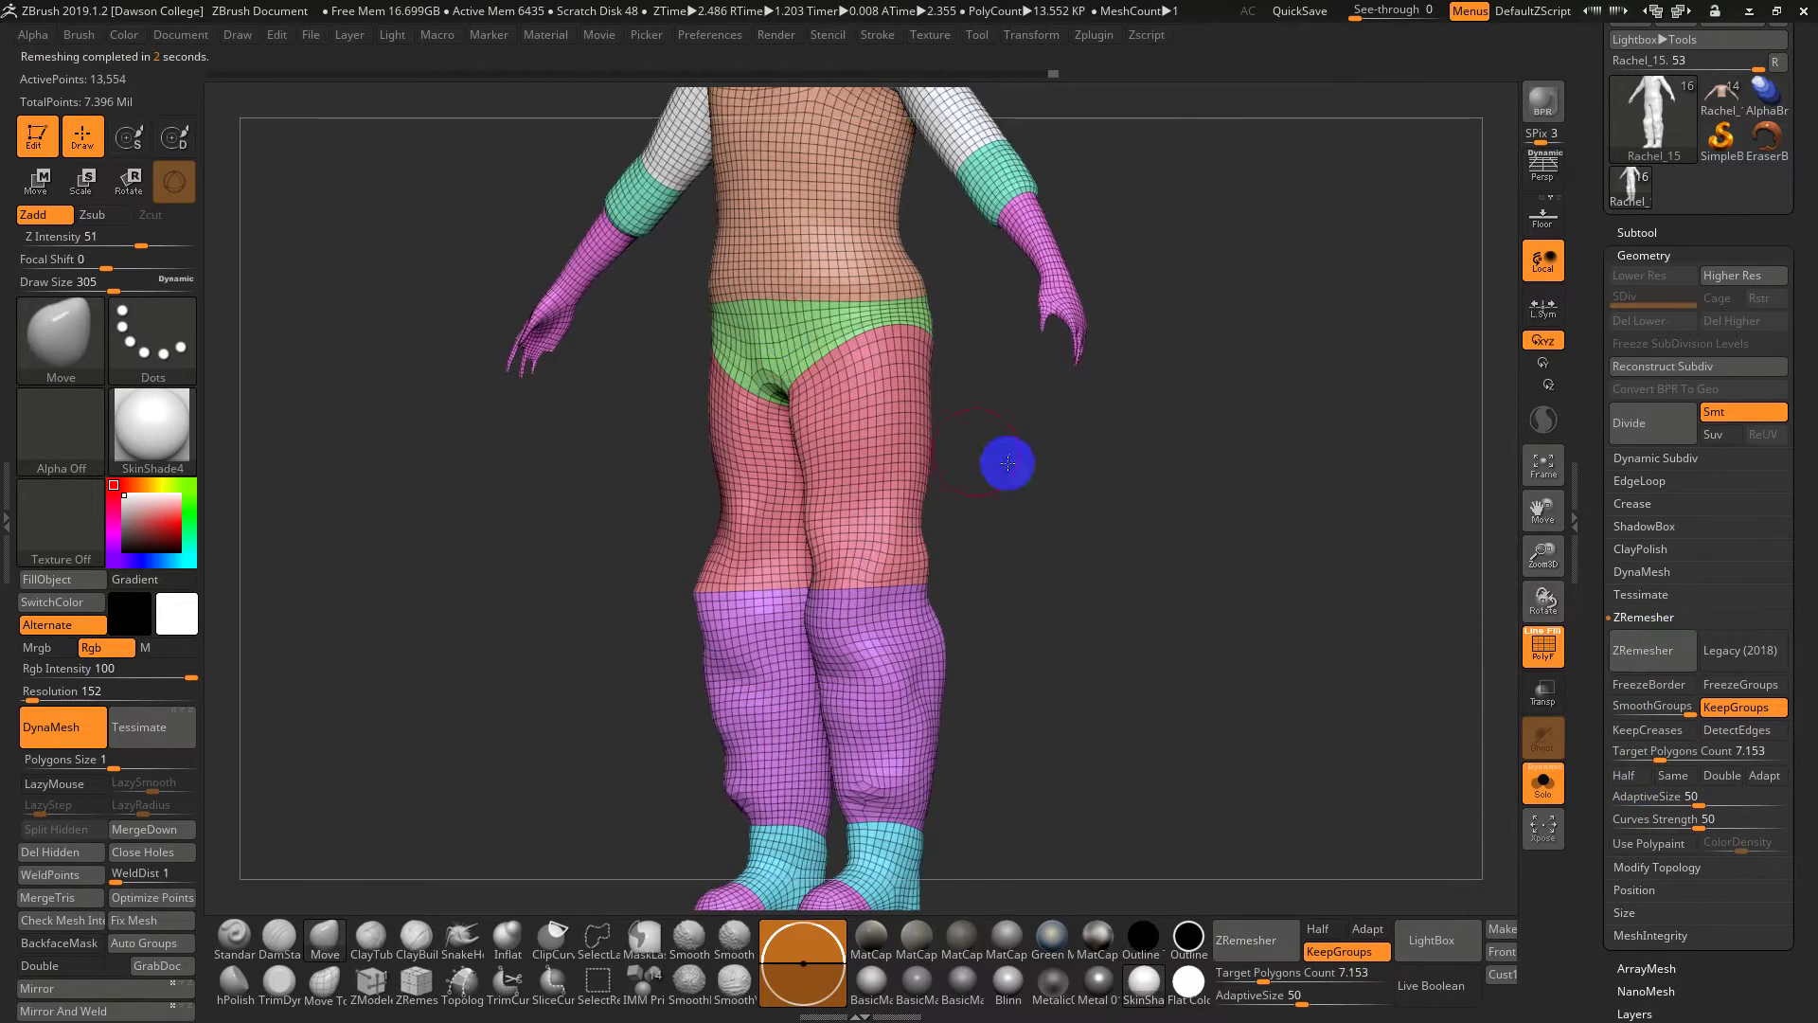
drag(953, 600, 1028, 656)
drag(991, 209, 1080, 265)
alt+drag(1196, 402, 1142, 674)
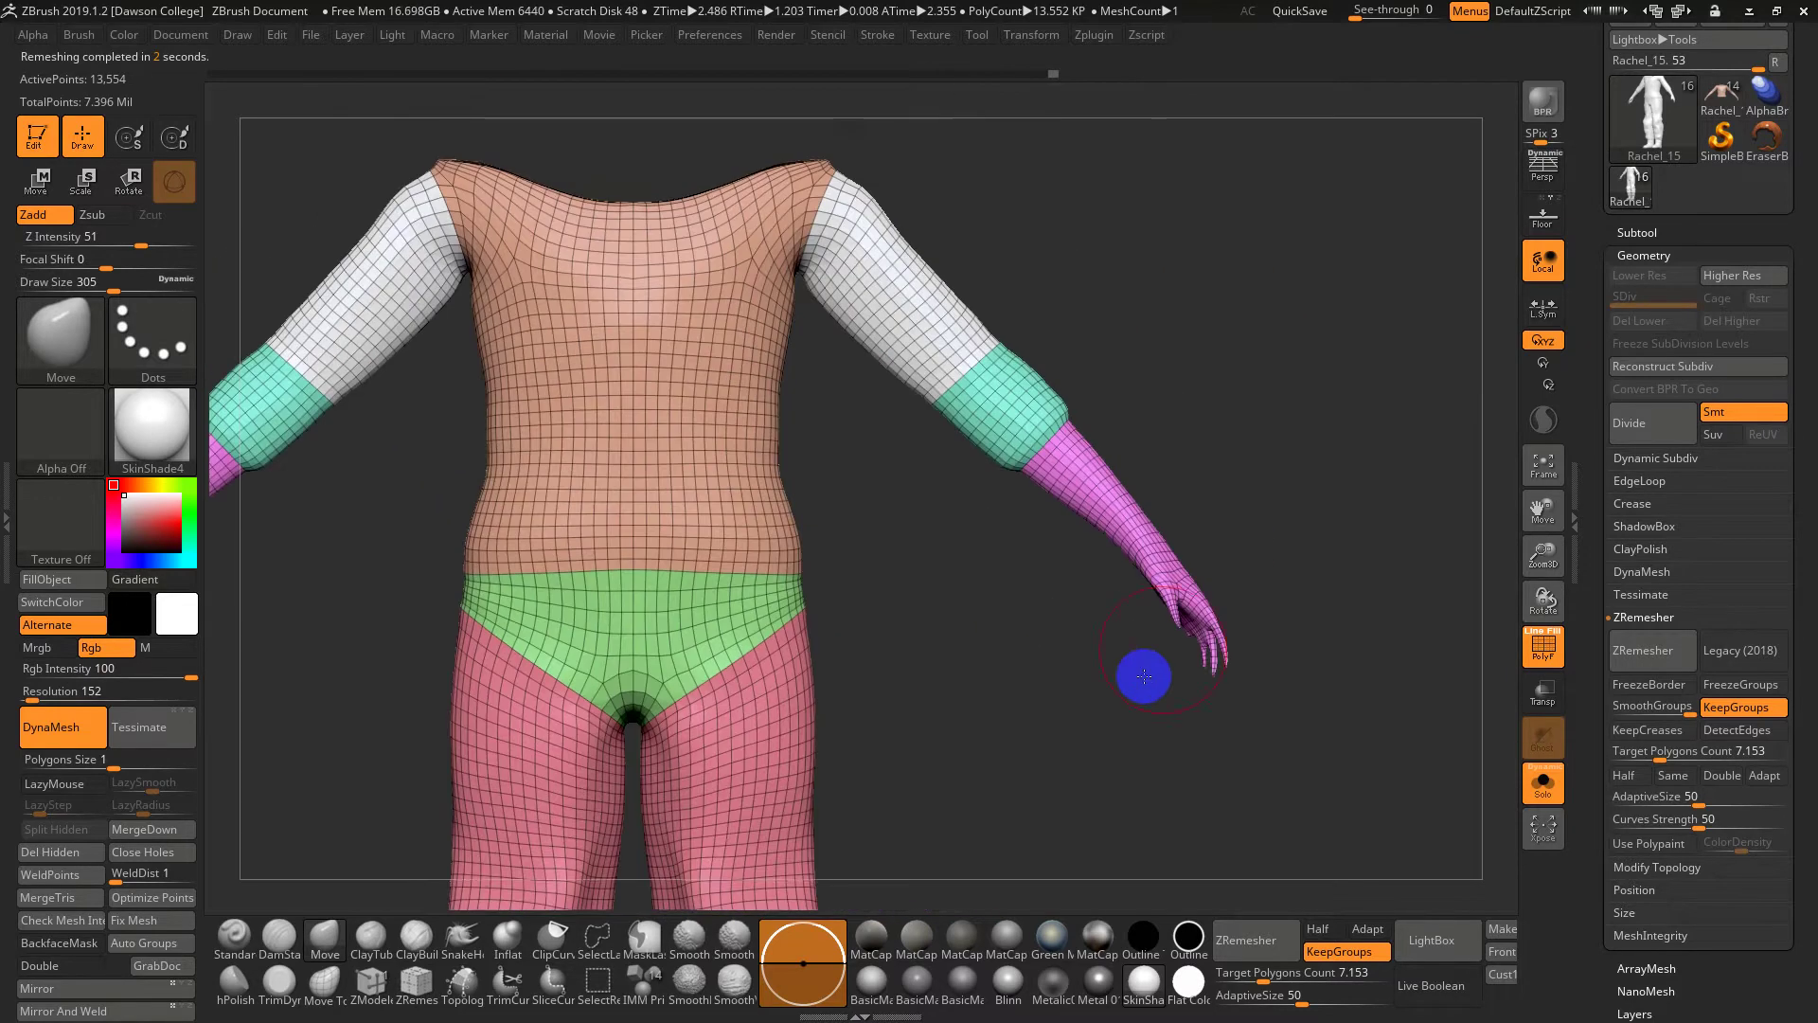
Hide the hands polygroup to inspect the sleeve cuff openings and show the whole body again
drag(1166, 512, 1117, 464)
key(ctrl+shift)
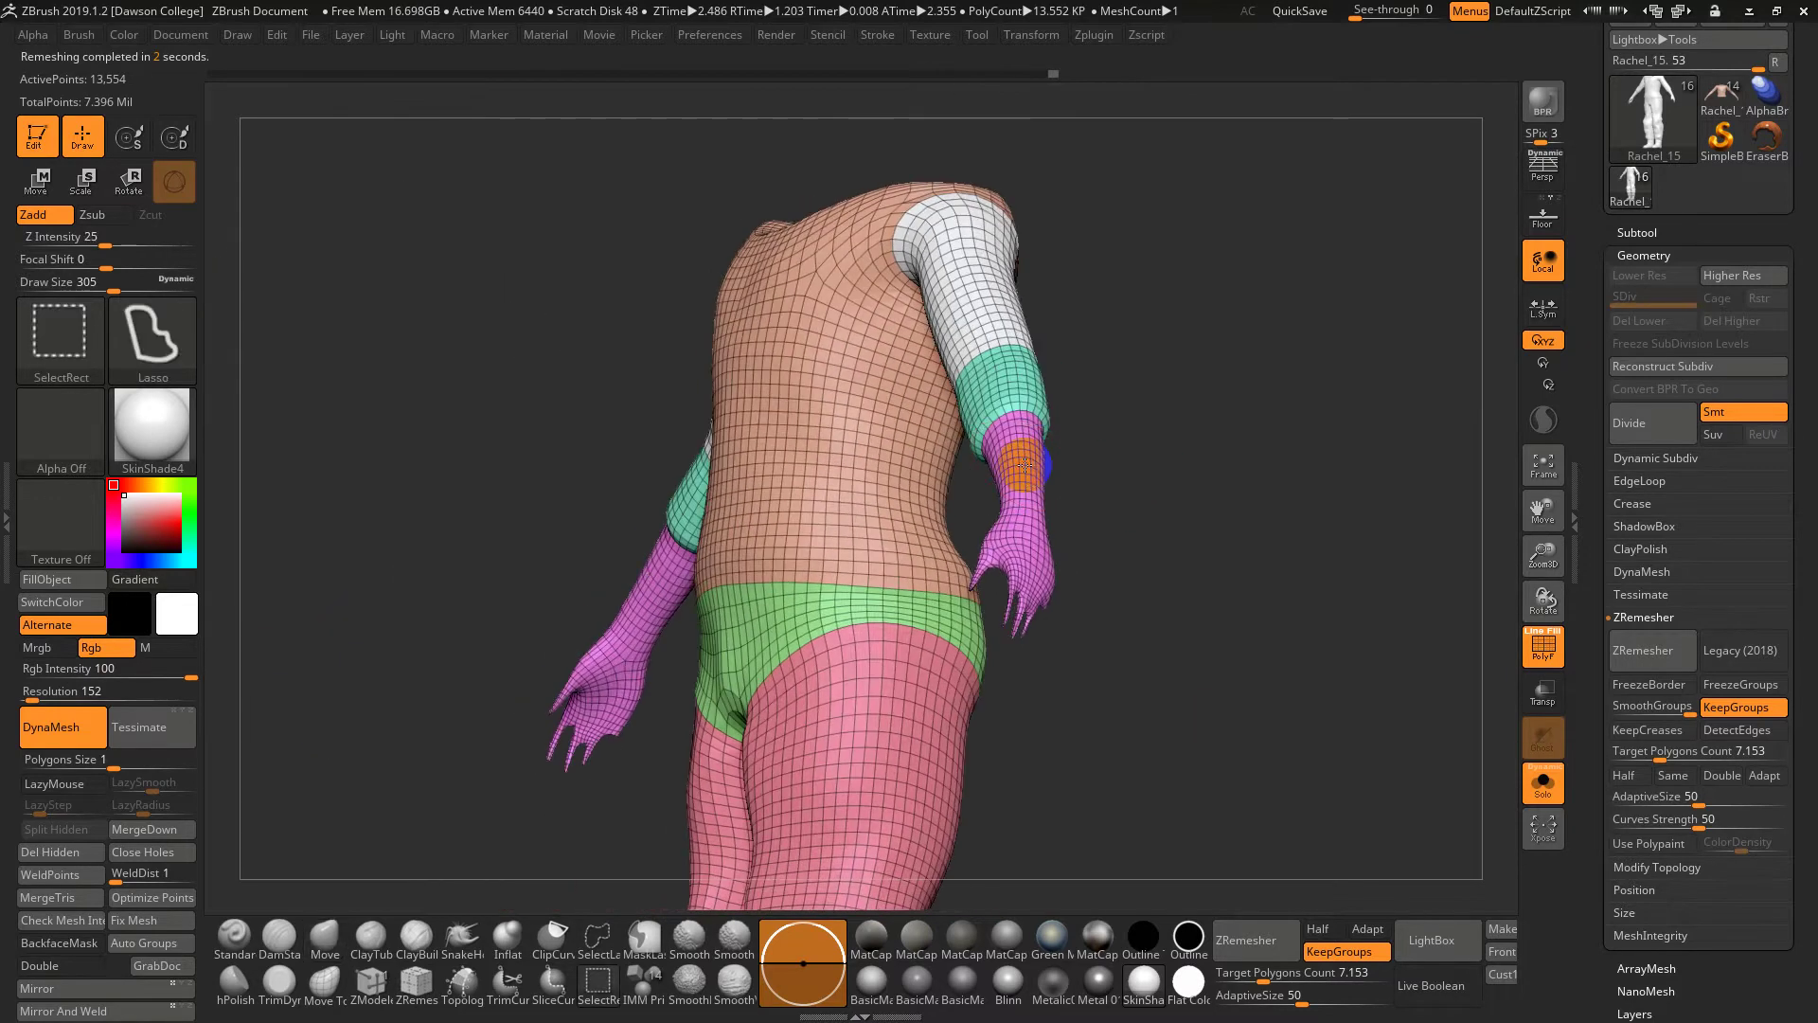
ctrl+shift+click(1025, 464)
ctrl+shift+click(1023, 465)
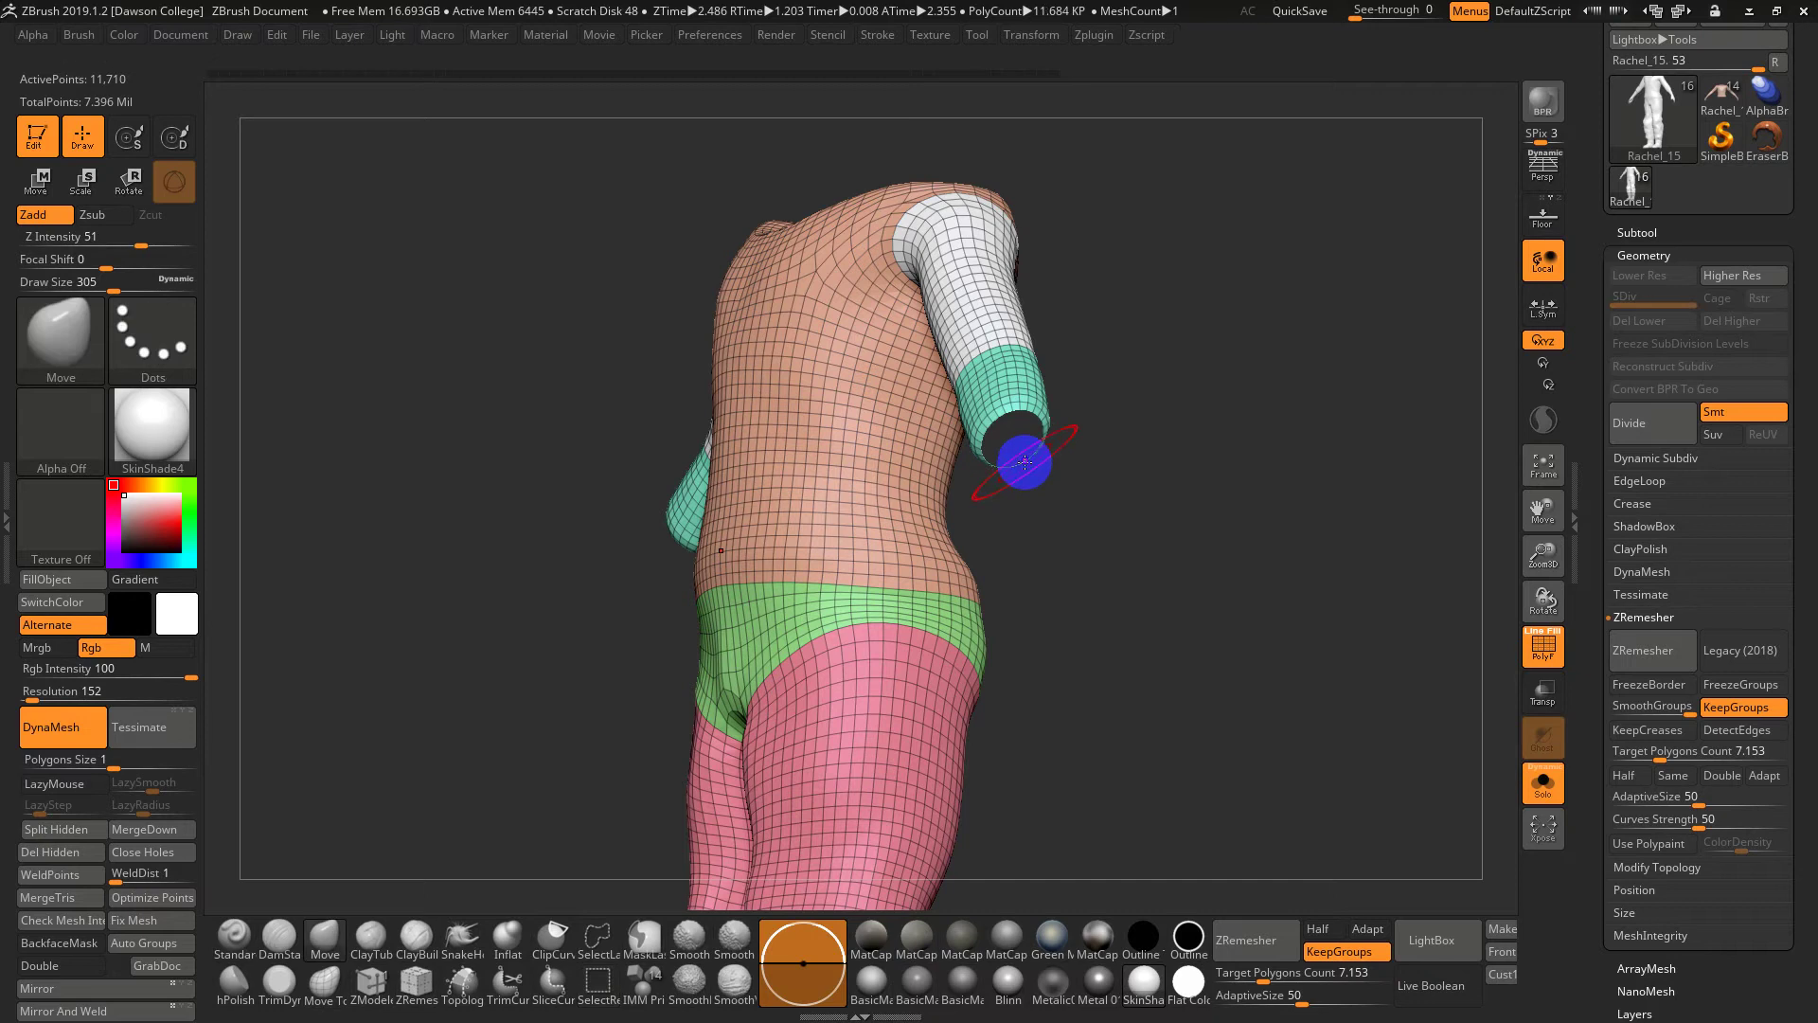
drag(1156, 472, 1239, 573)
ctrl+shift+click(1260, 549)
Turn off the polygroup wireframe display and Solo mode to show the body together with the other visible subtools
drag(1487, 620, 1156, 633)
key(shift+f)
click(1636, 232)
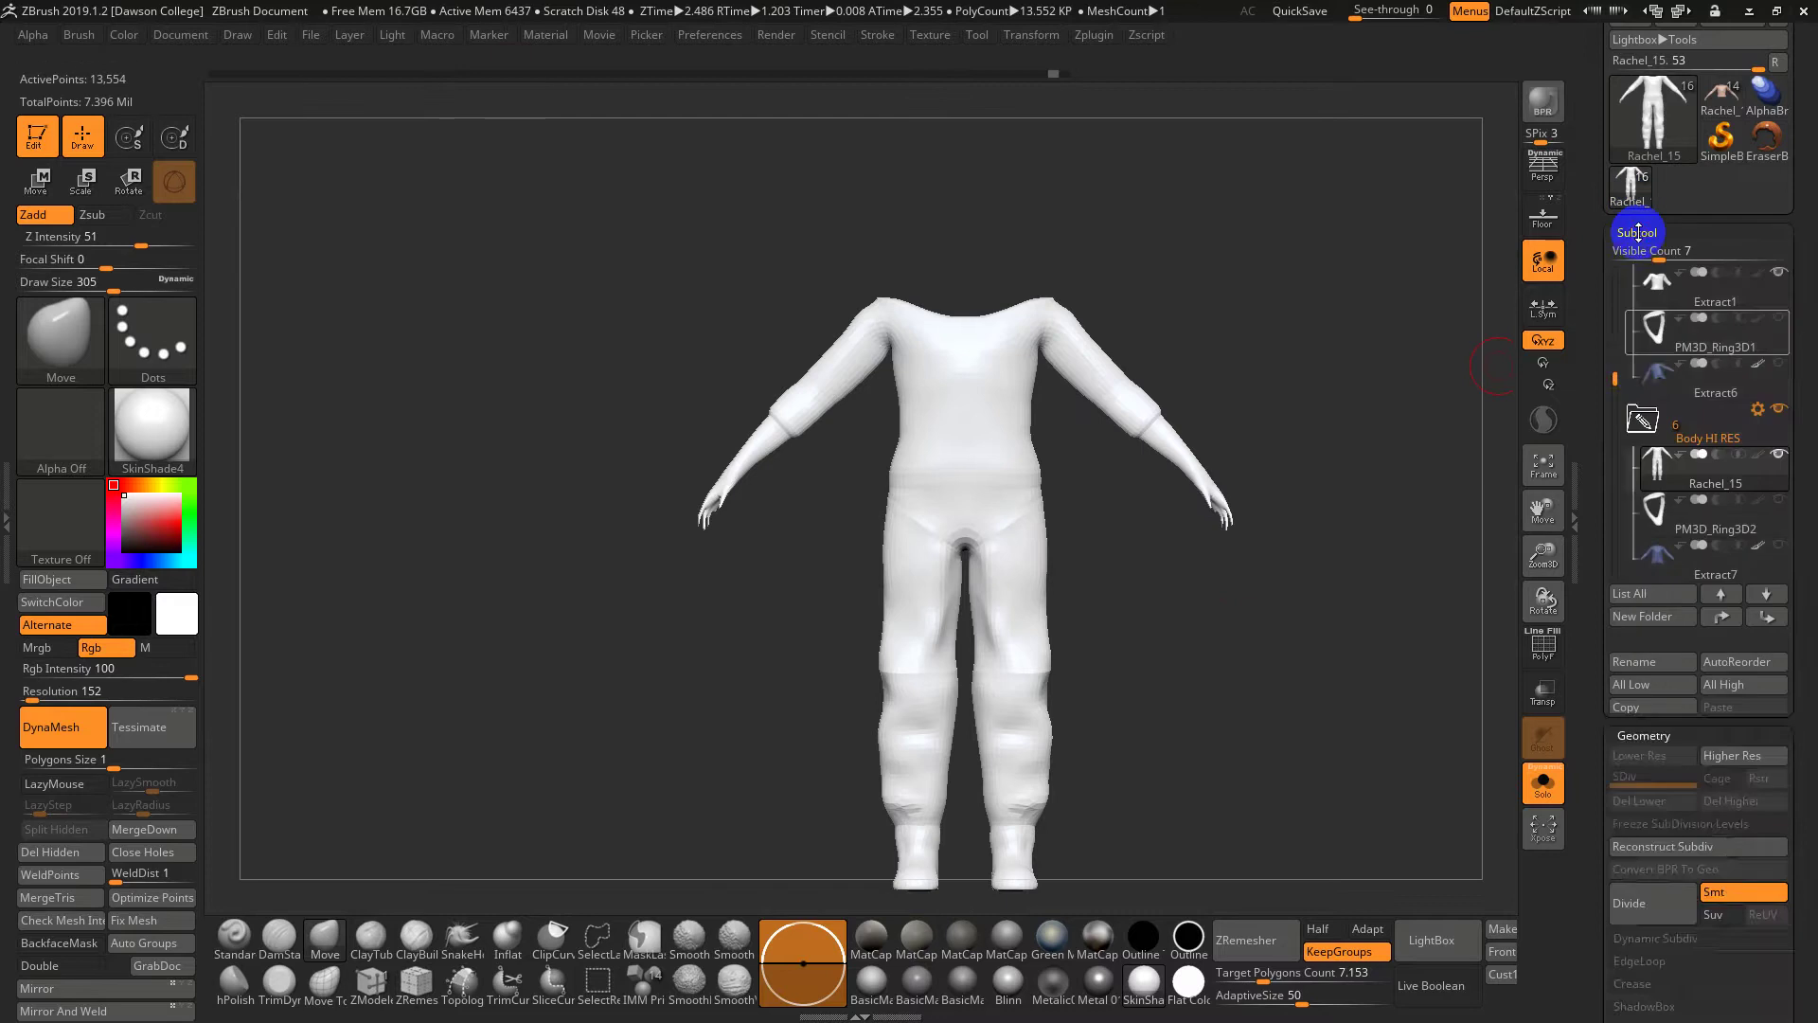
drag(1616, 364, 1621, 302)
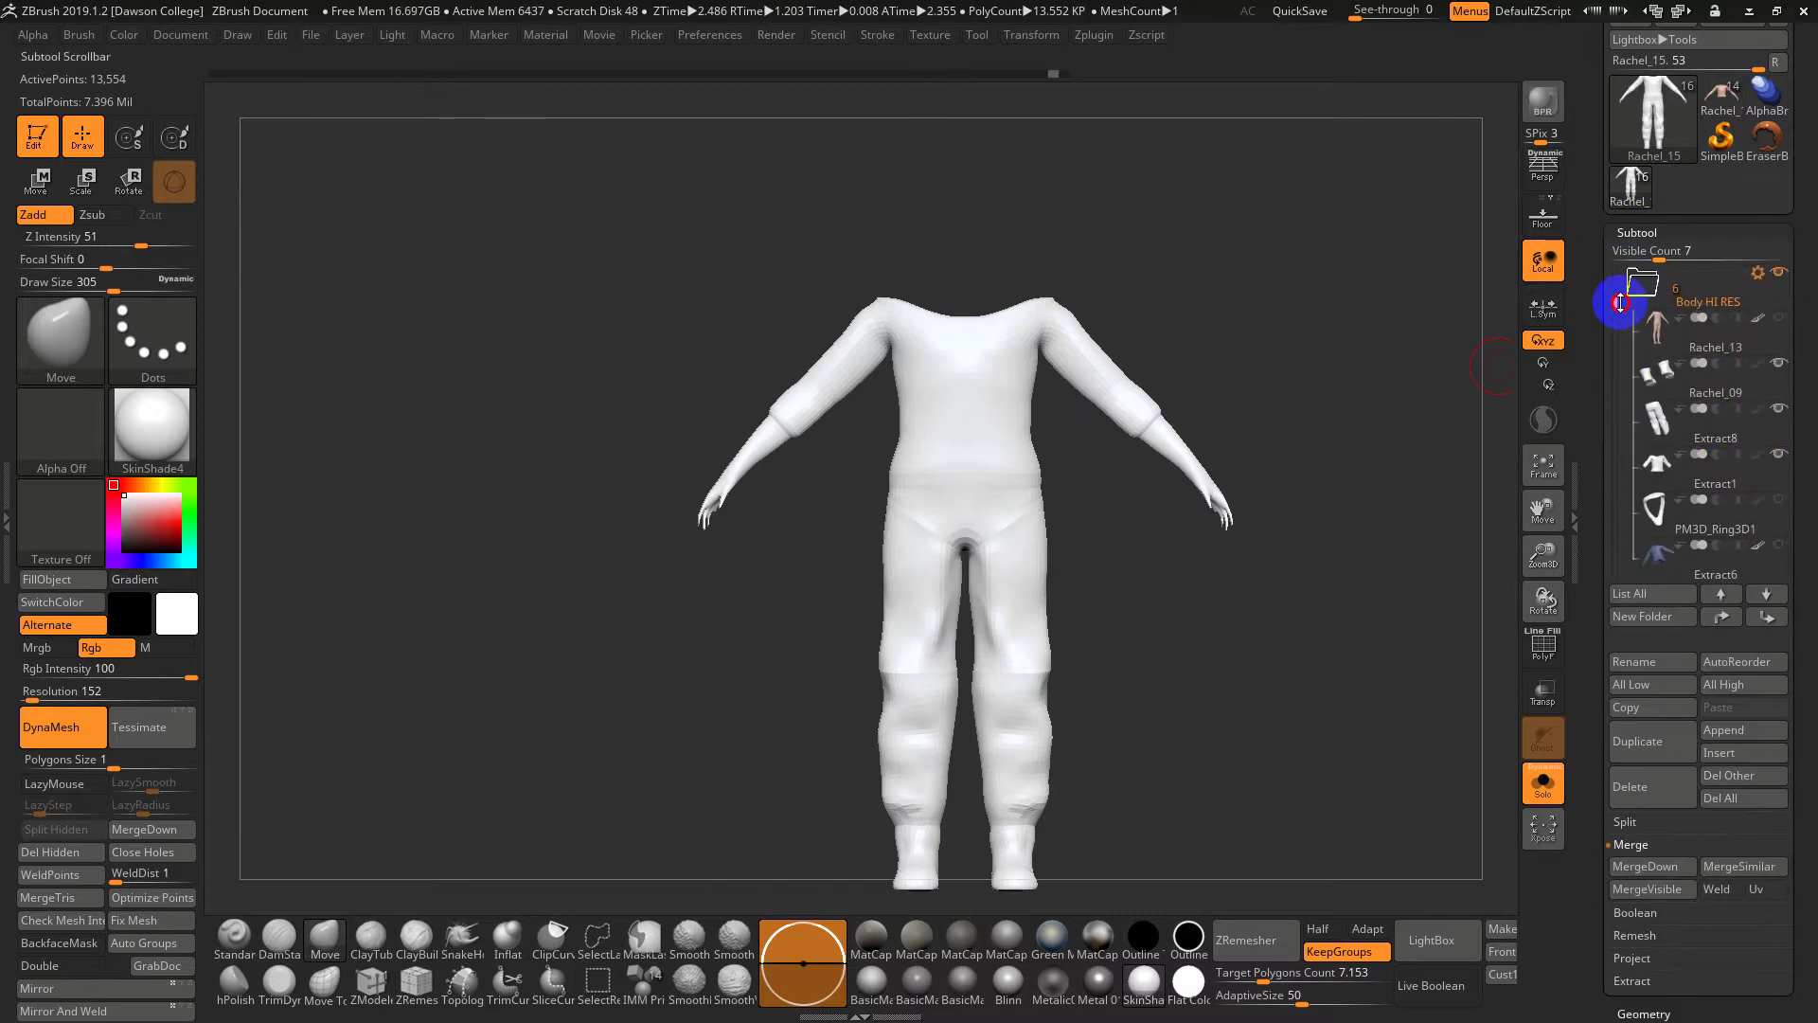
click(1542, 784)
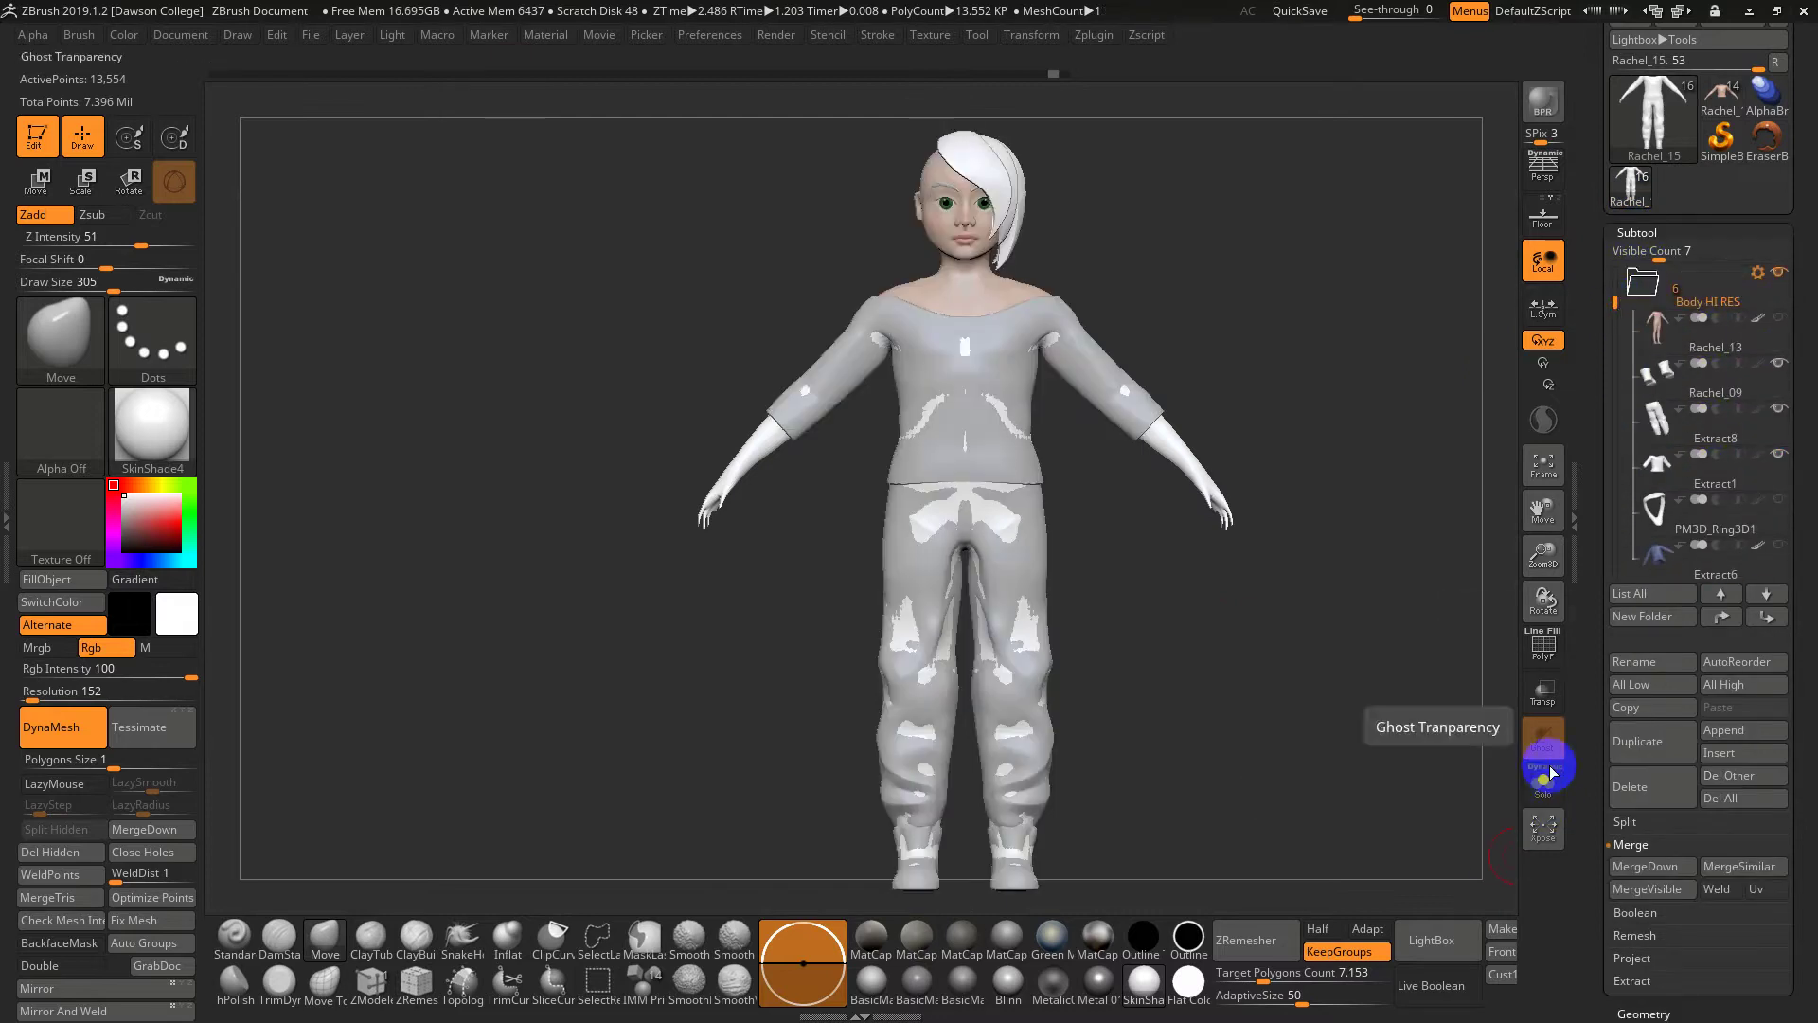
Show the Body HI RES folder's subtools, project their detail onto the low-poly body with ProjectAll, and isolate the body in Solo mode
click(1712, 324)
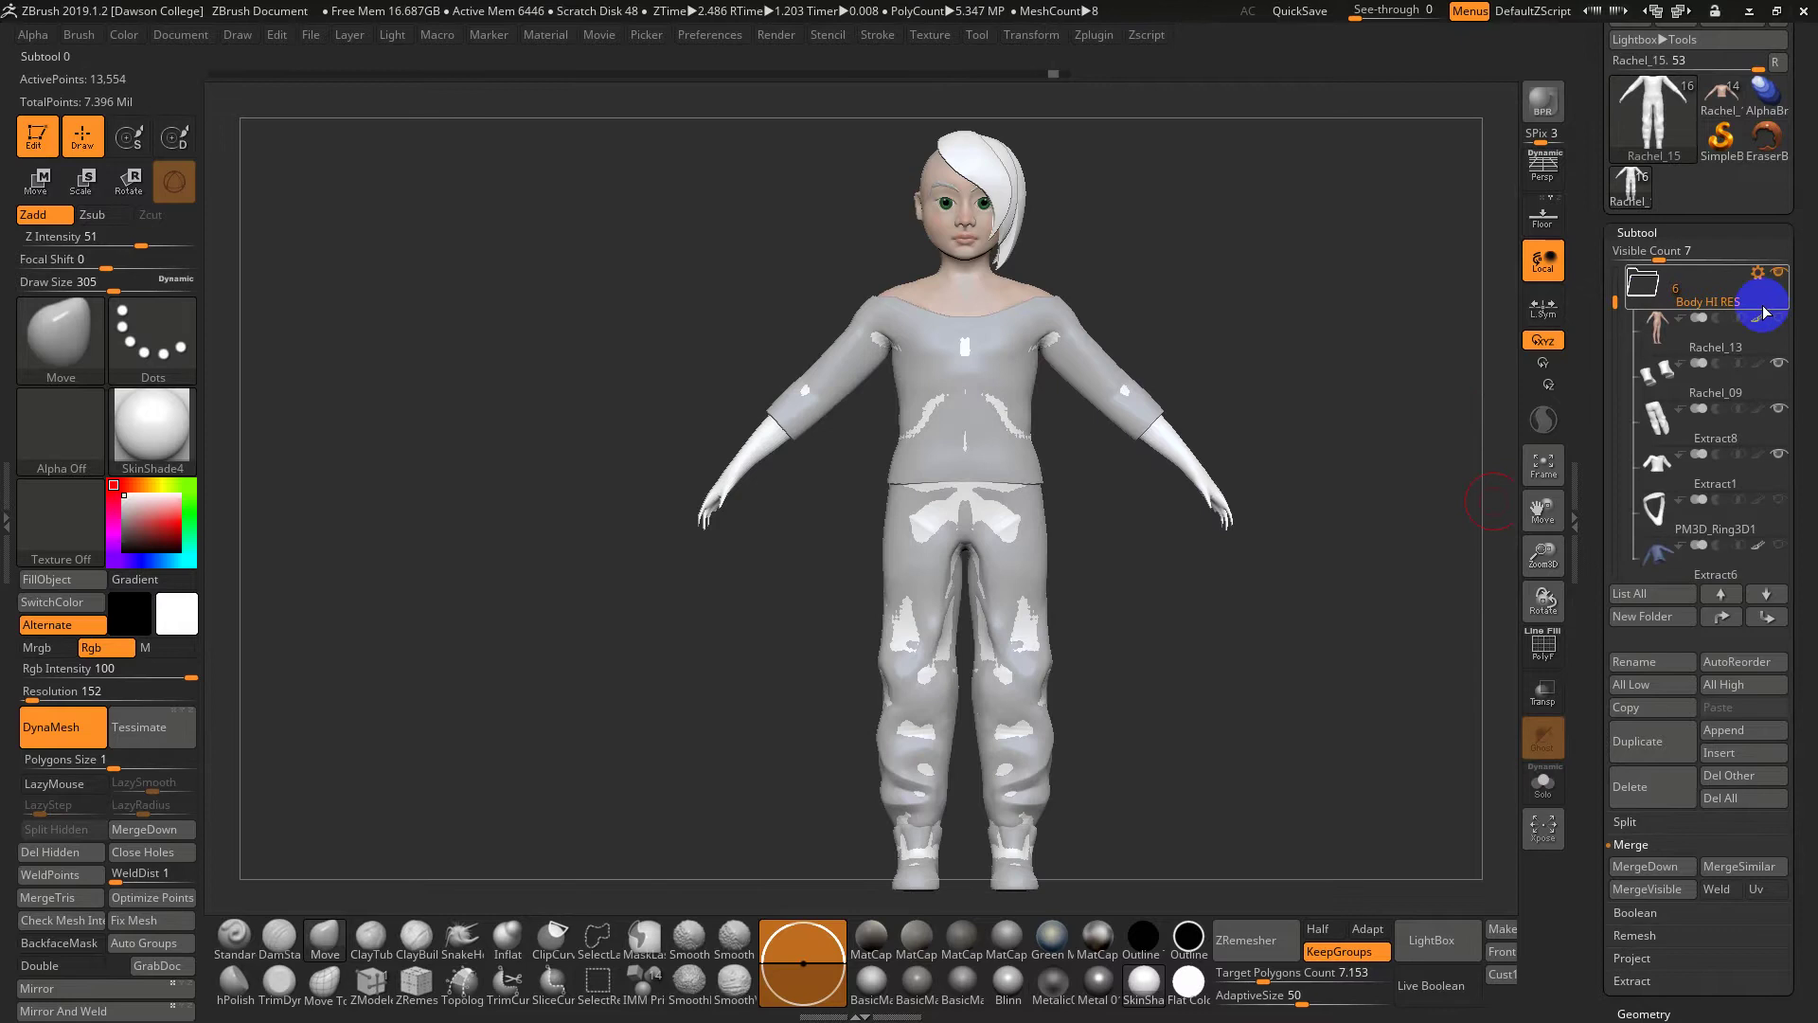
drag(1307, 451, 1389, 465)
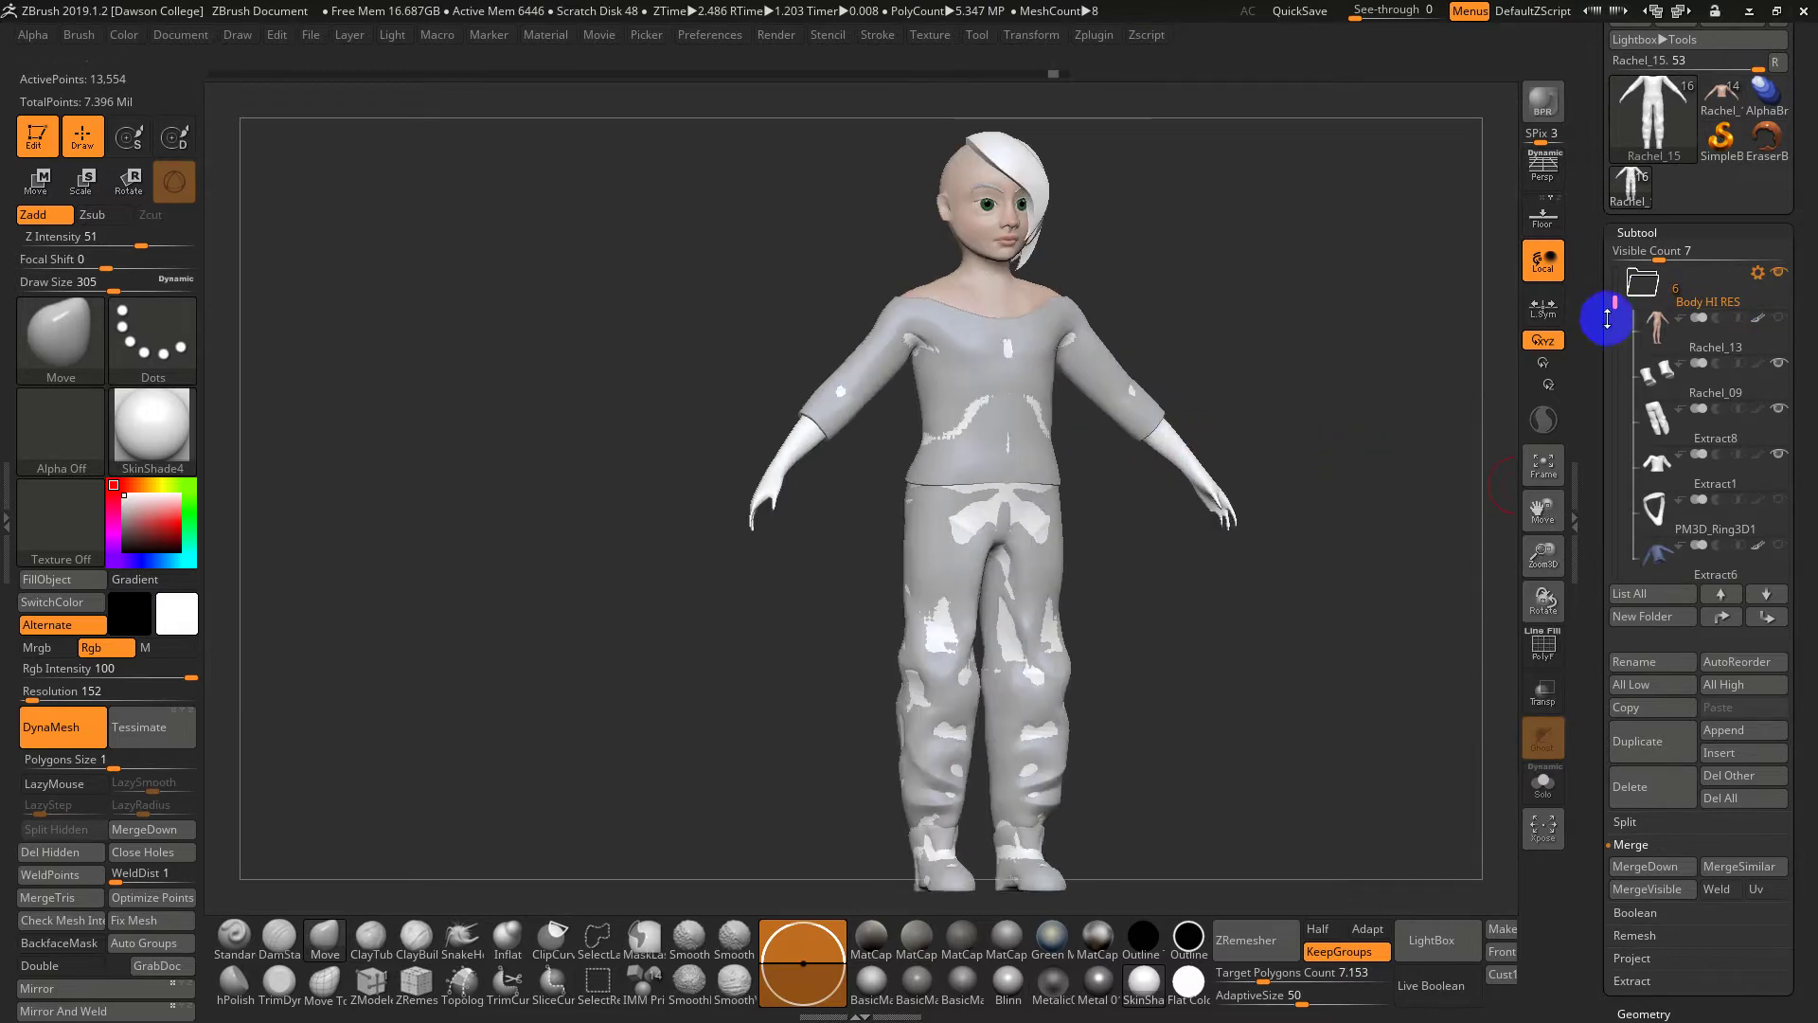
drag(1607, 319, 1600, 419)
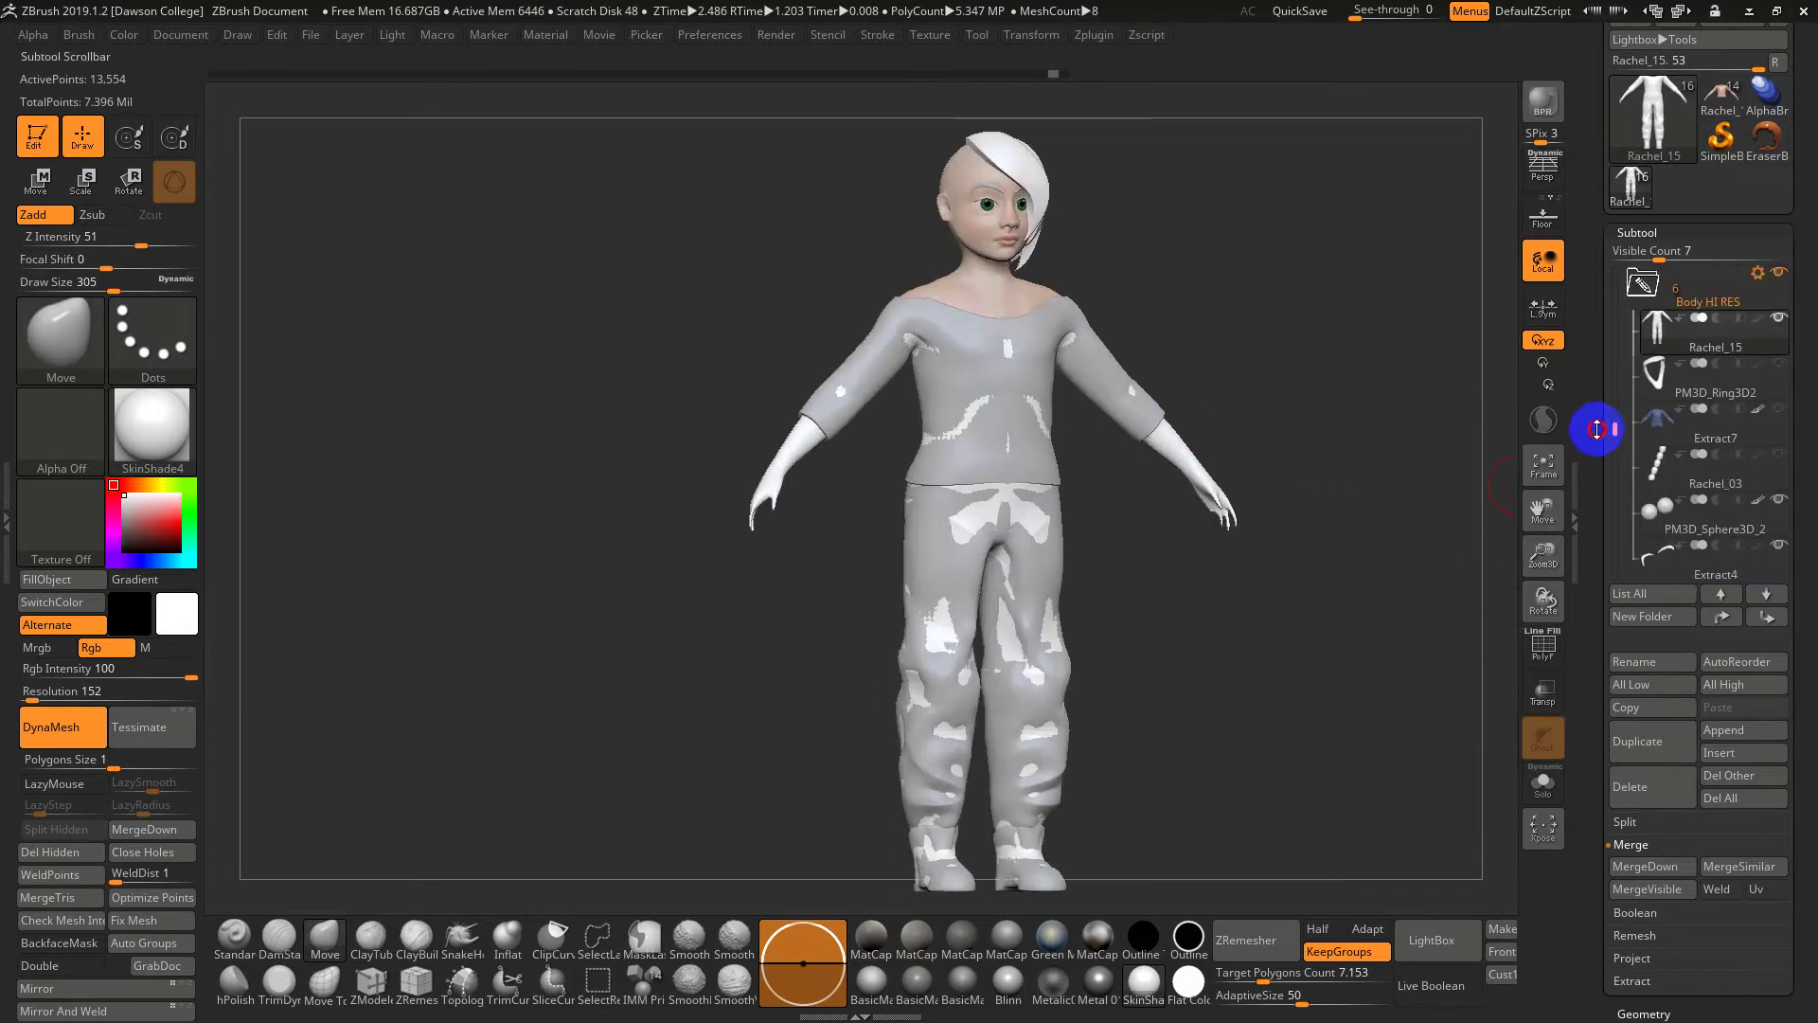
click(1631, 957)
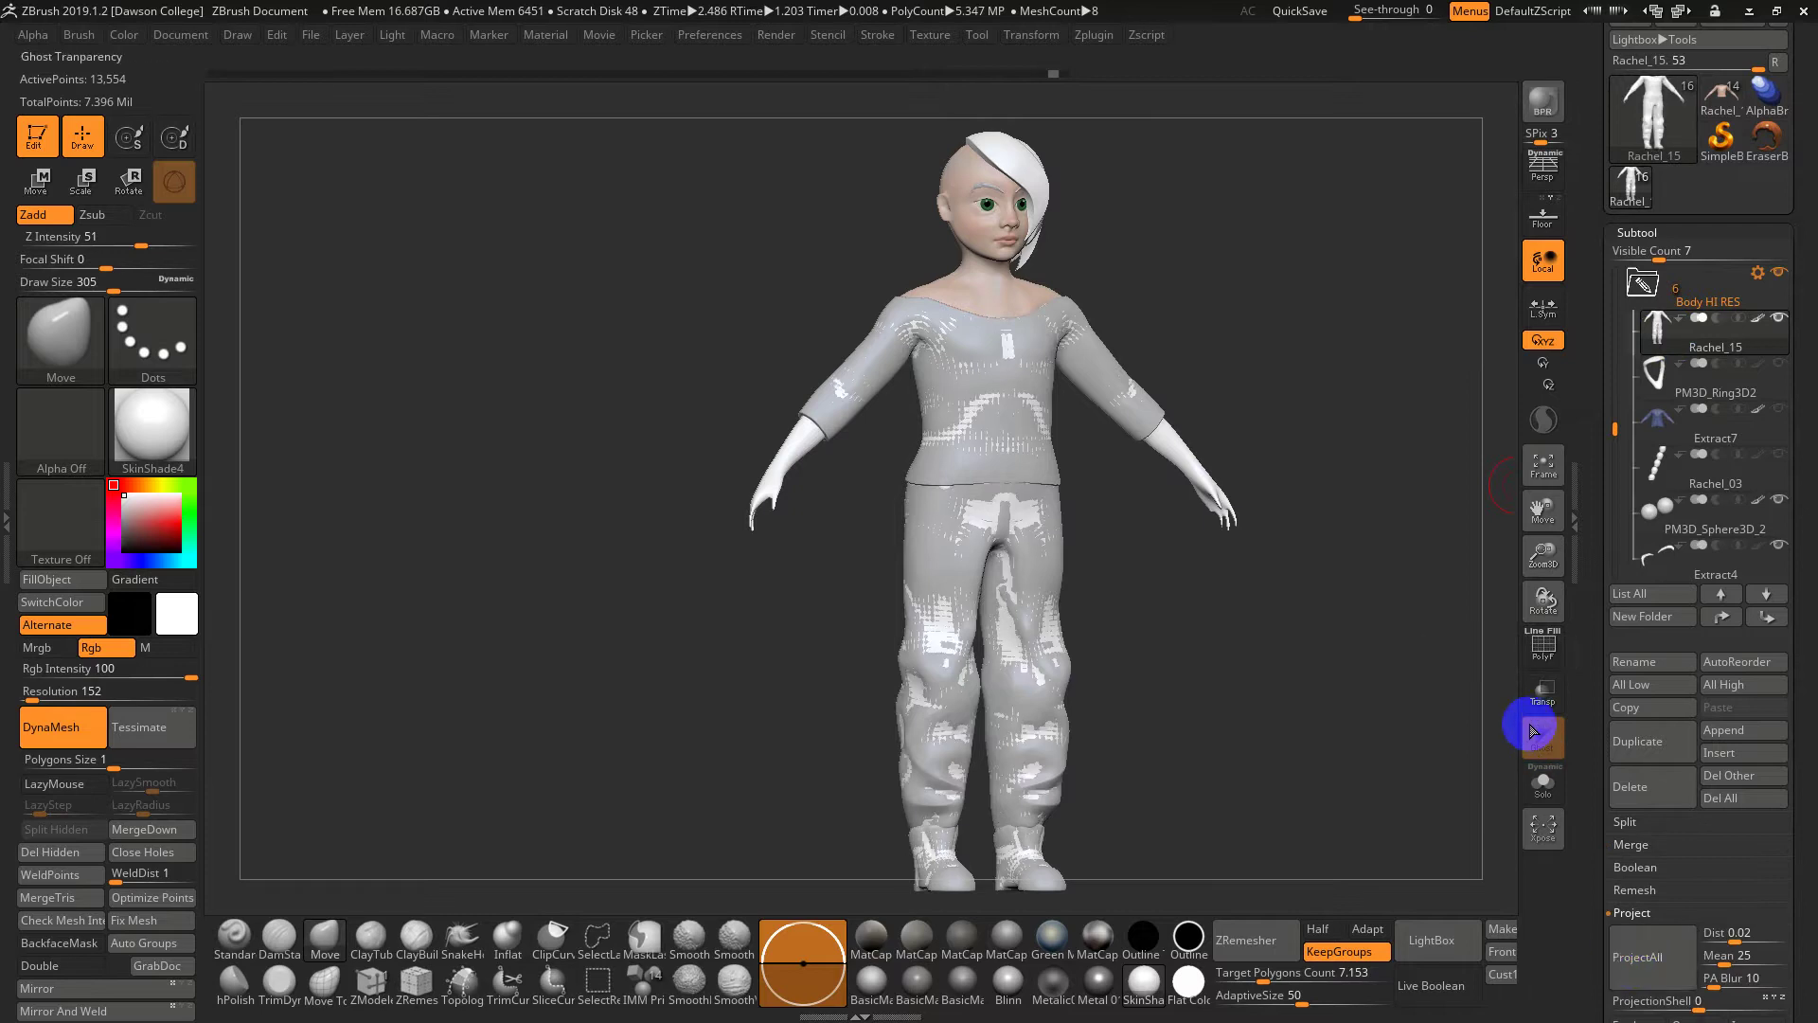
click(1543, 784)
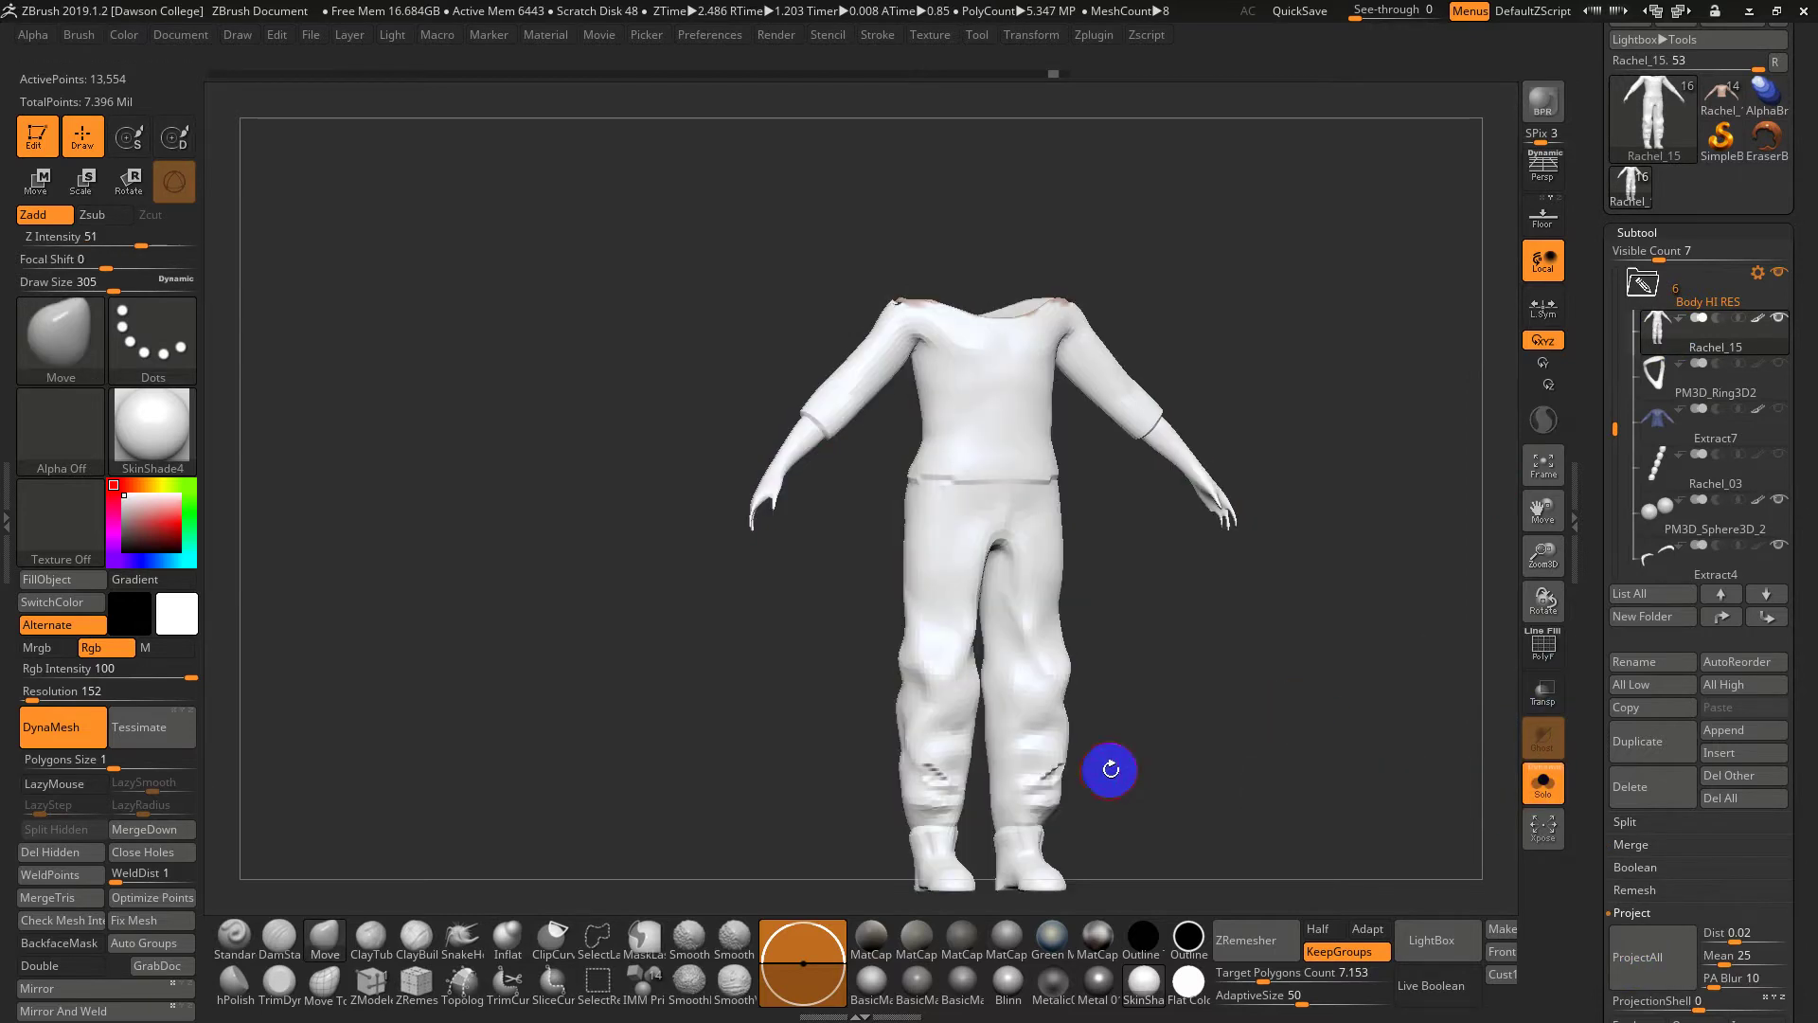
Smooth the projection artifacts on the lower trouser legs and waistline, running ProjectAll on the body again between strokes
key(shift)
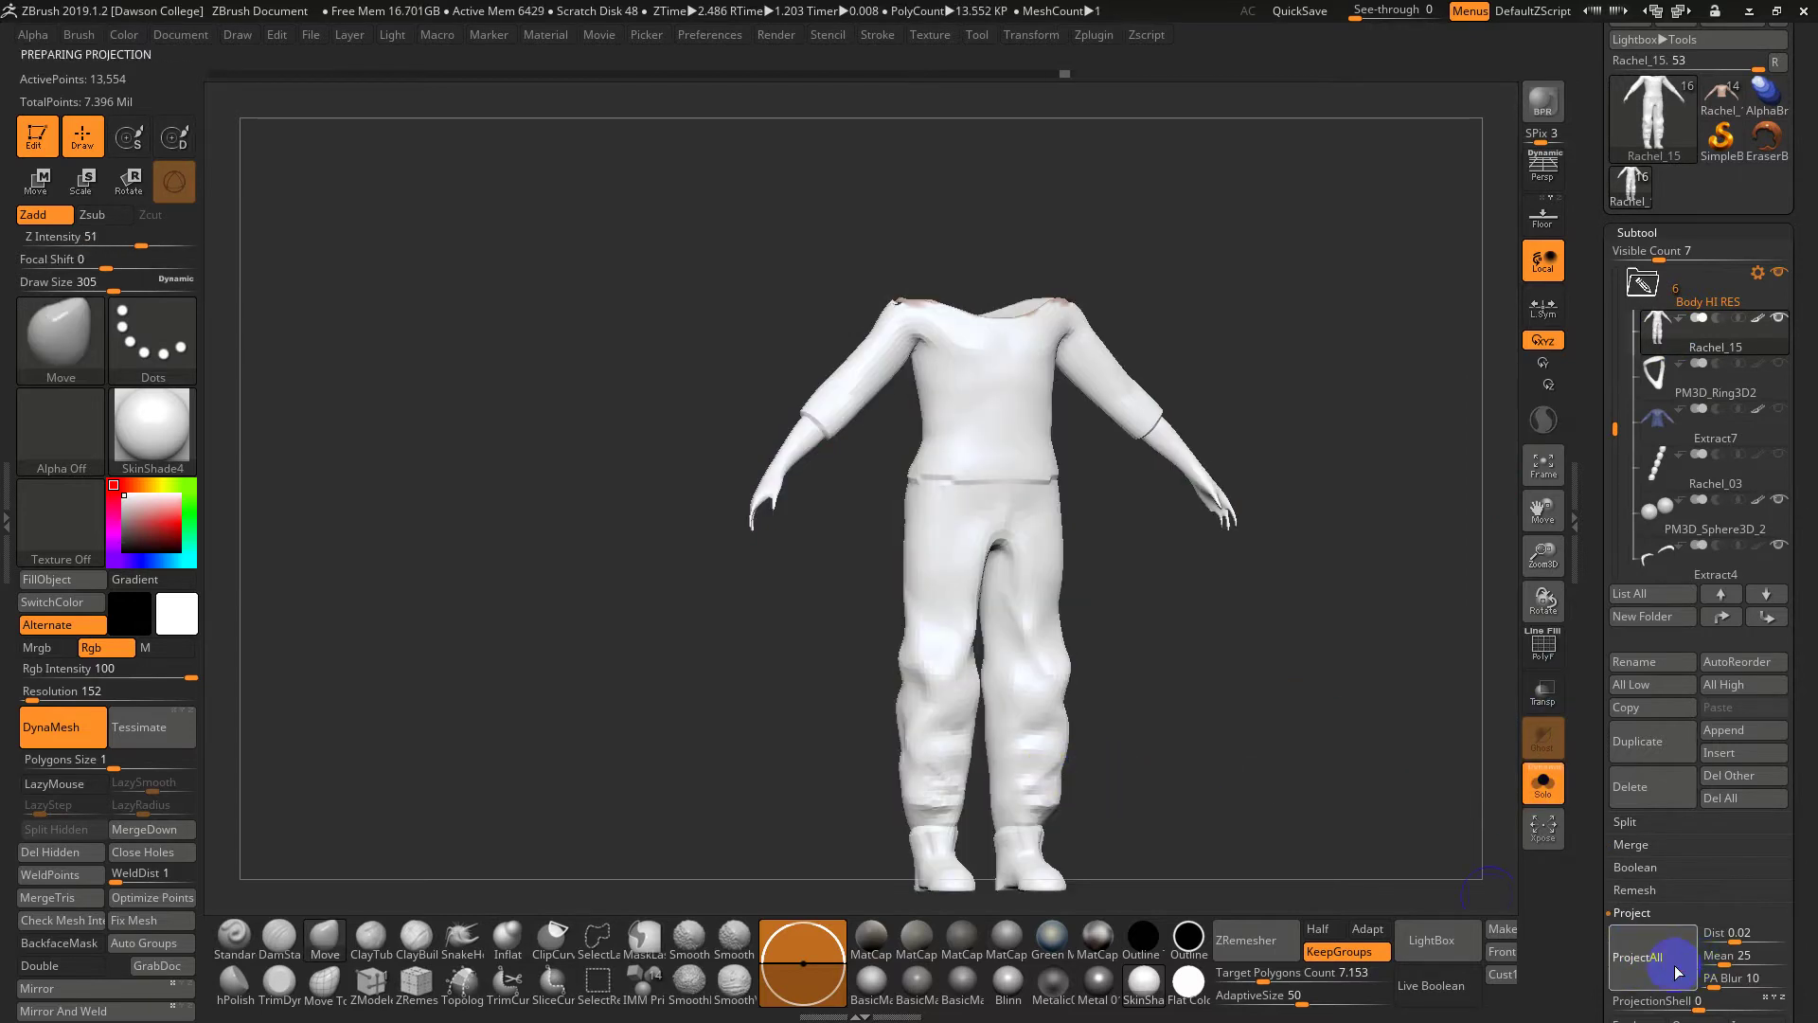
key(shift)
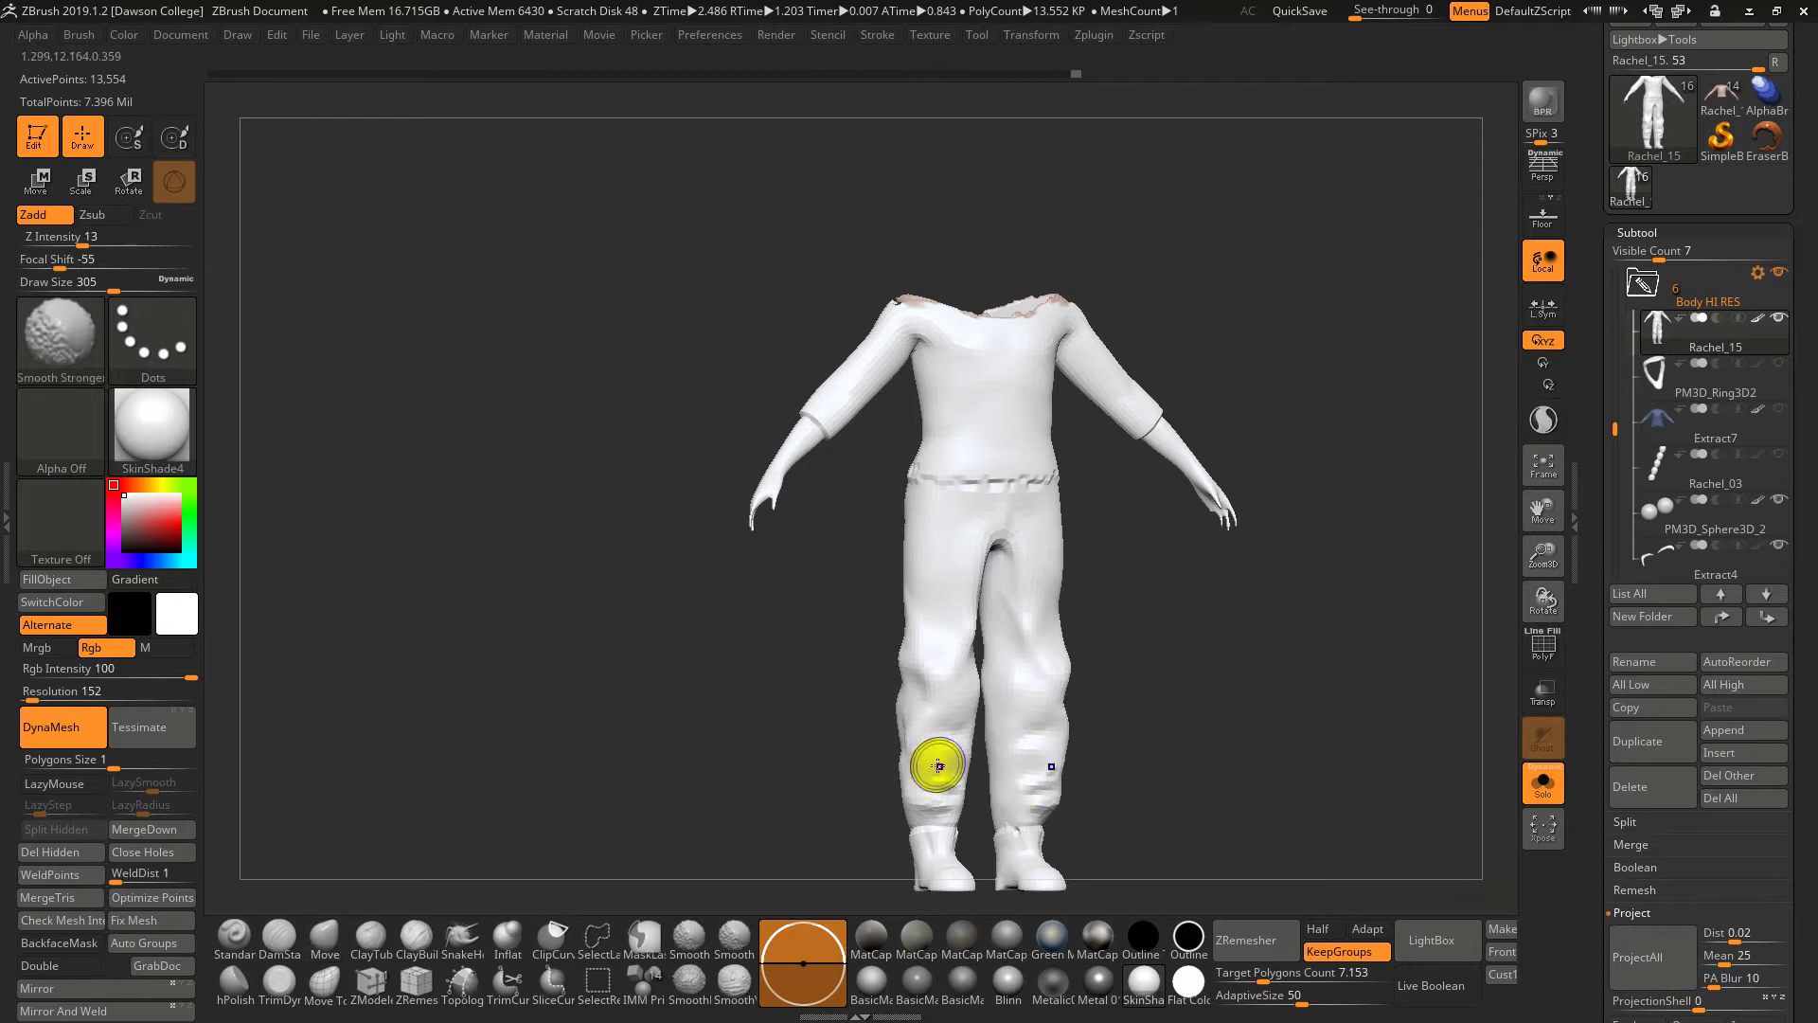
click(1655, 946)
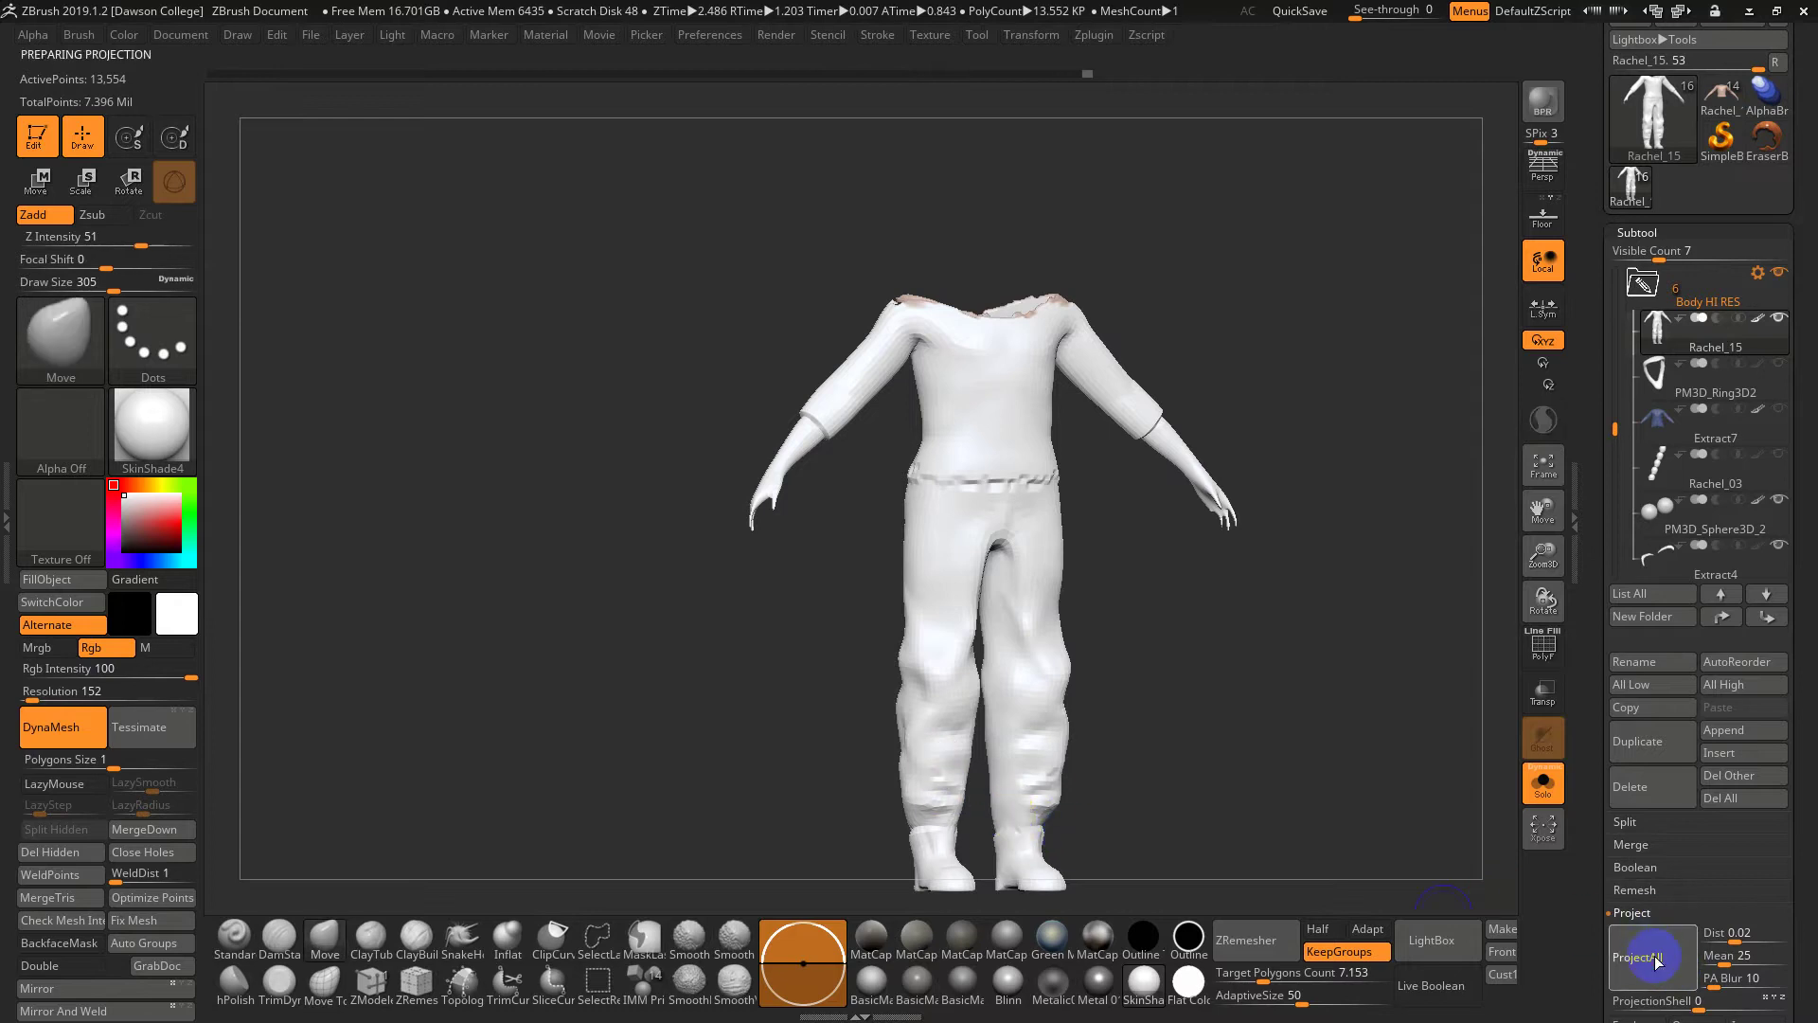
mouse_move(1009, 437)
shift+mouse_down()
mouse_move(1039, 479)
mouse_move(872, 477)
shift+mouse_up()
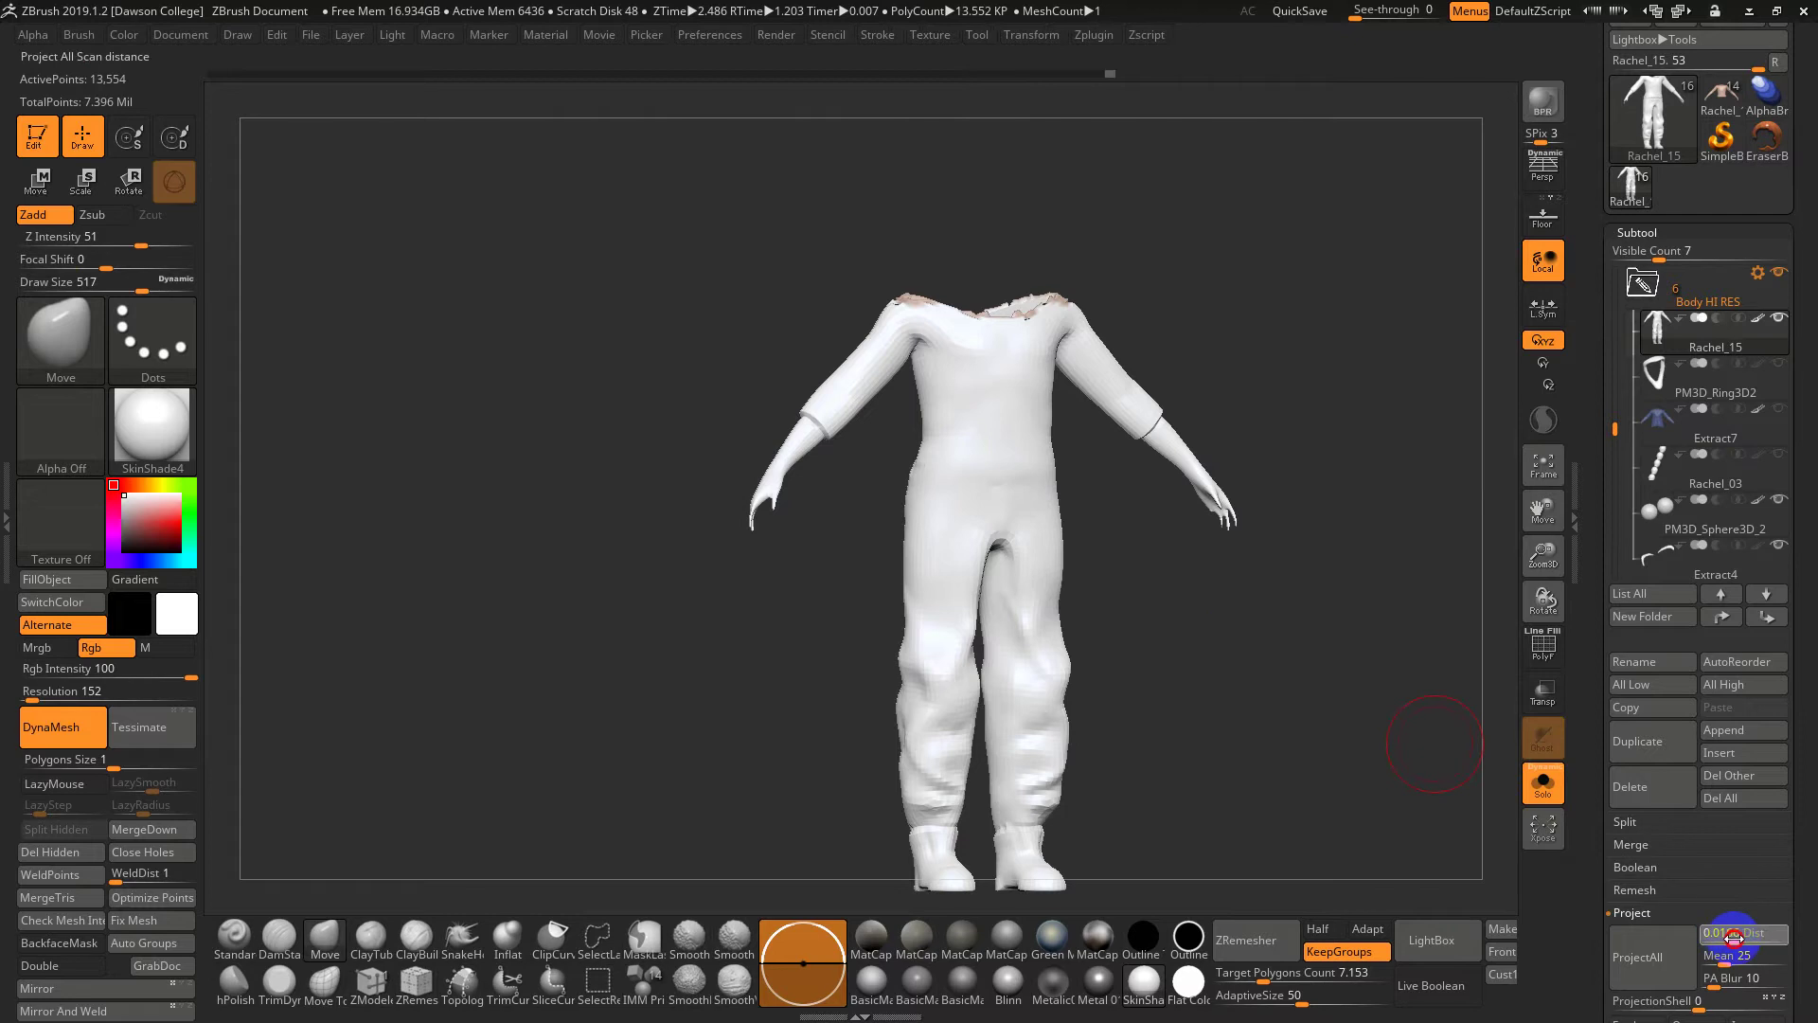
Subdivide the low-poly body twice and project the high-res detail onto it with a Dist of 0.02188
key(ctrl)
click(1684, 963)
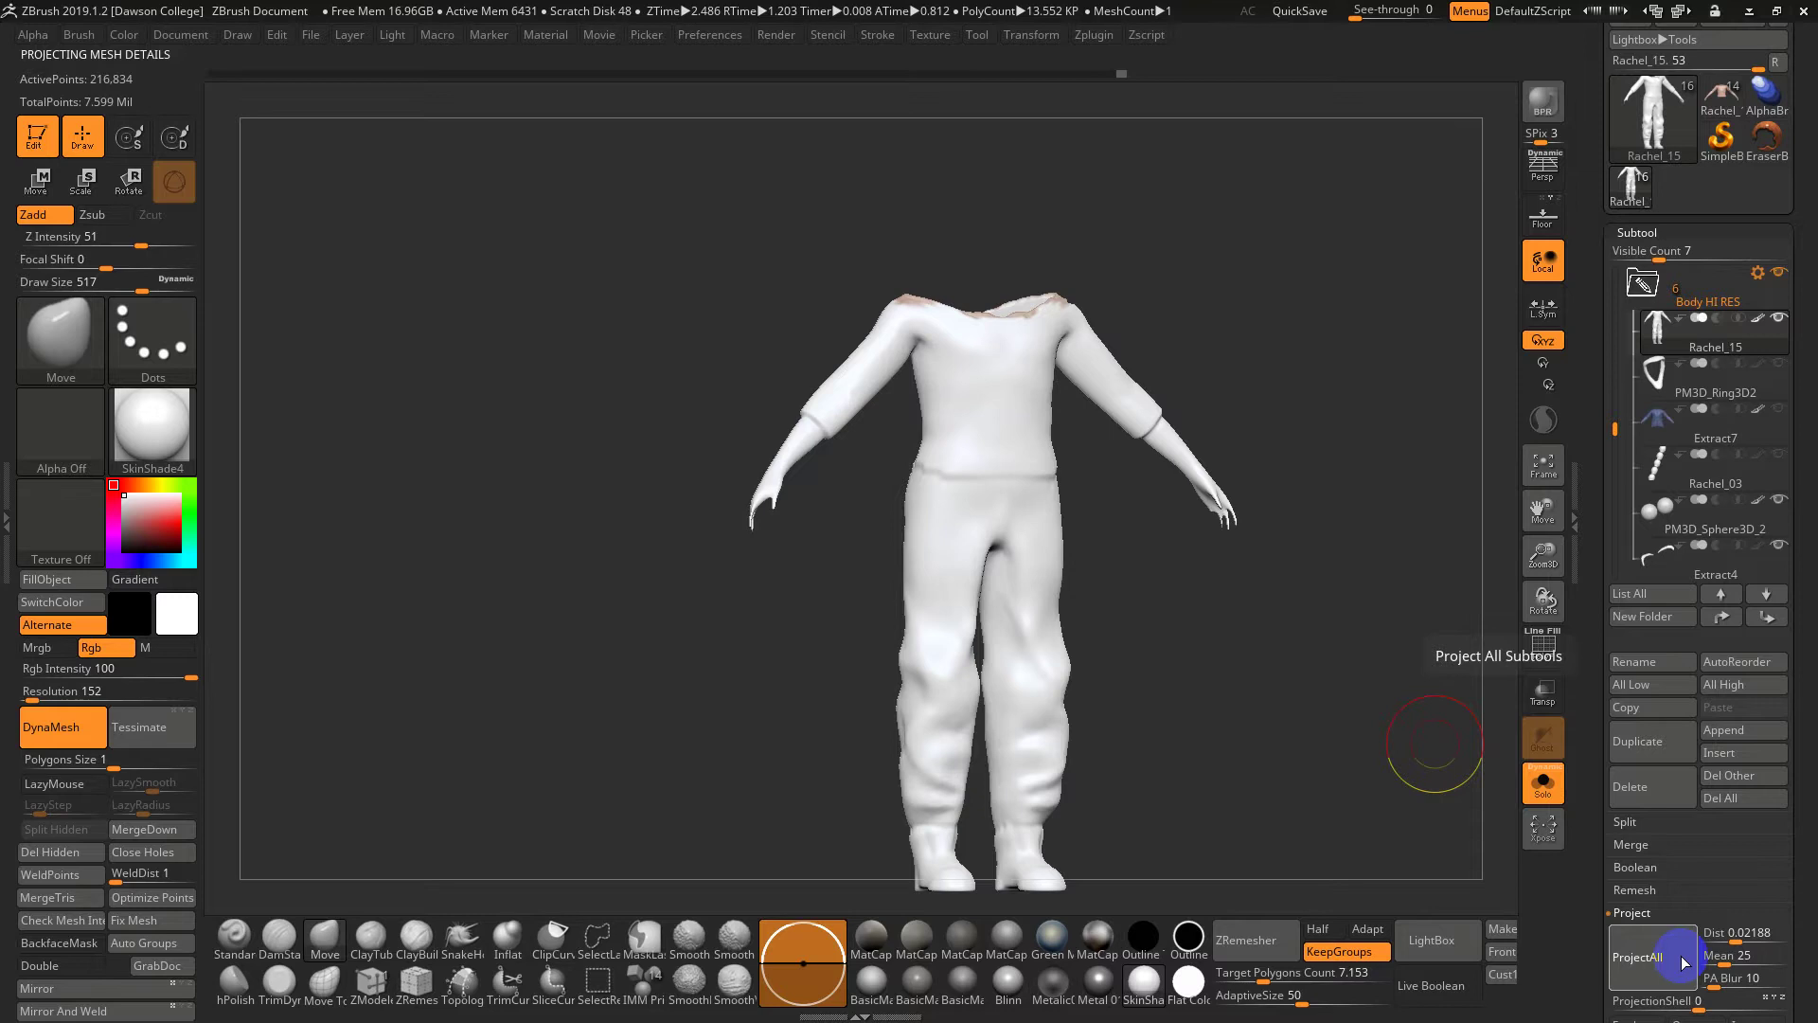
mouse_move(1138, 528)
shift+mouse_down()
mouse_move(1117, 520)
mouse_move(1137, 572)
mouse_move(1087, 510)
mouse_move(1156, 520)
mouse_move(1201, 572)
mouse_move(1172, 474)
mouse_move(1241, 459)
shift+mouse_up()
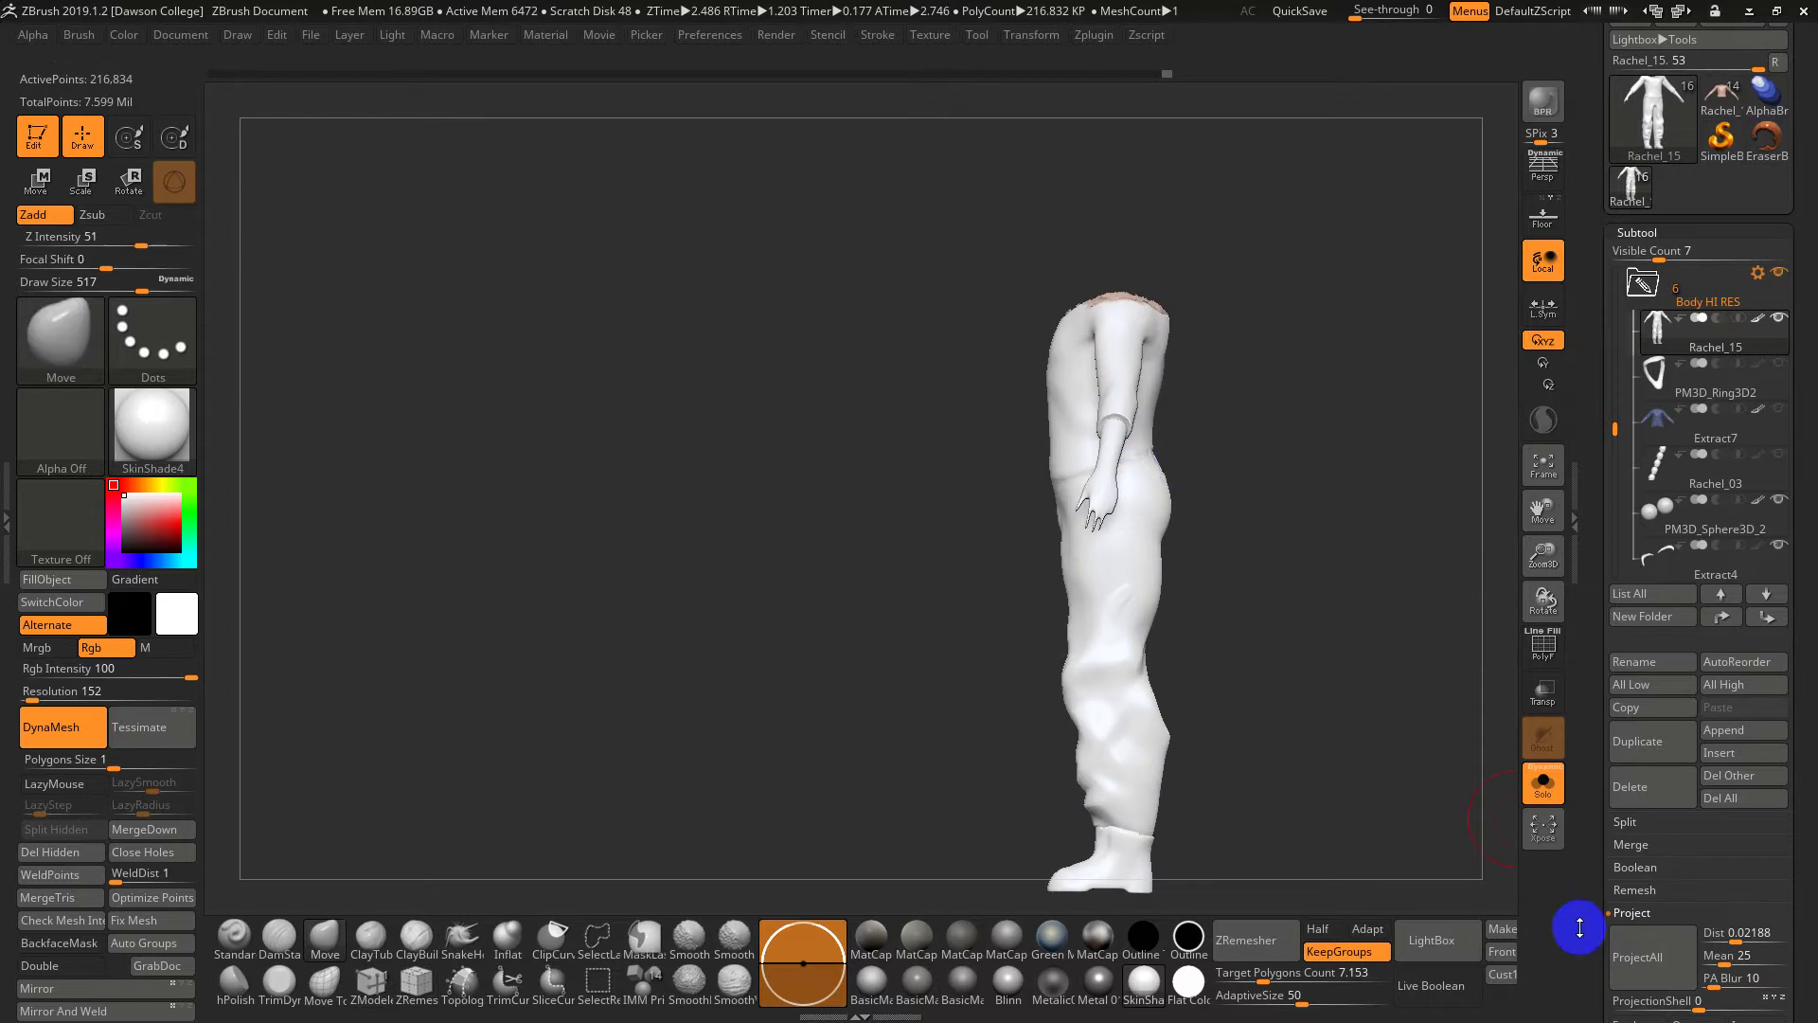
Smooth the jagged waistline at the back of the body and check the mesh with the polygroup wireframe displayed briefly
drag(1580, 928, 1583, 852)
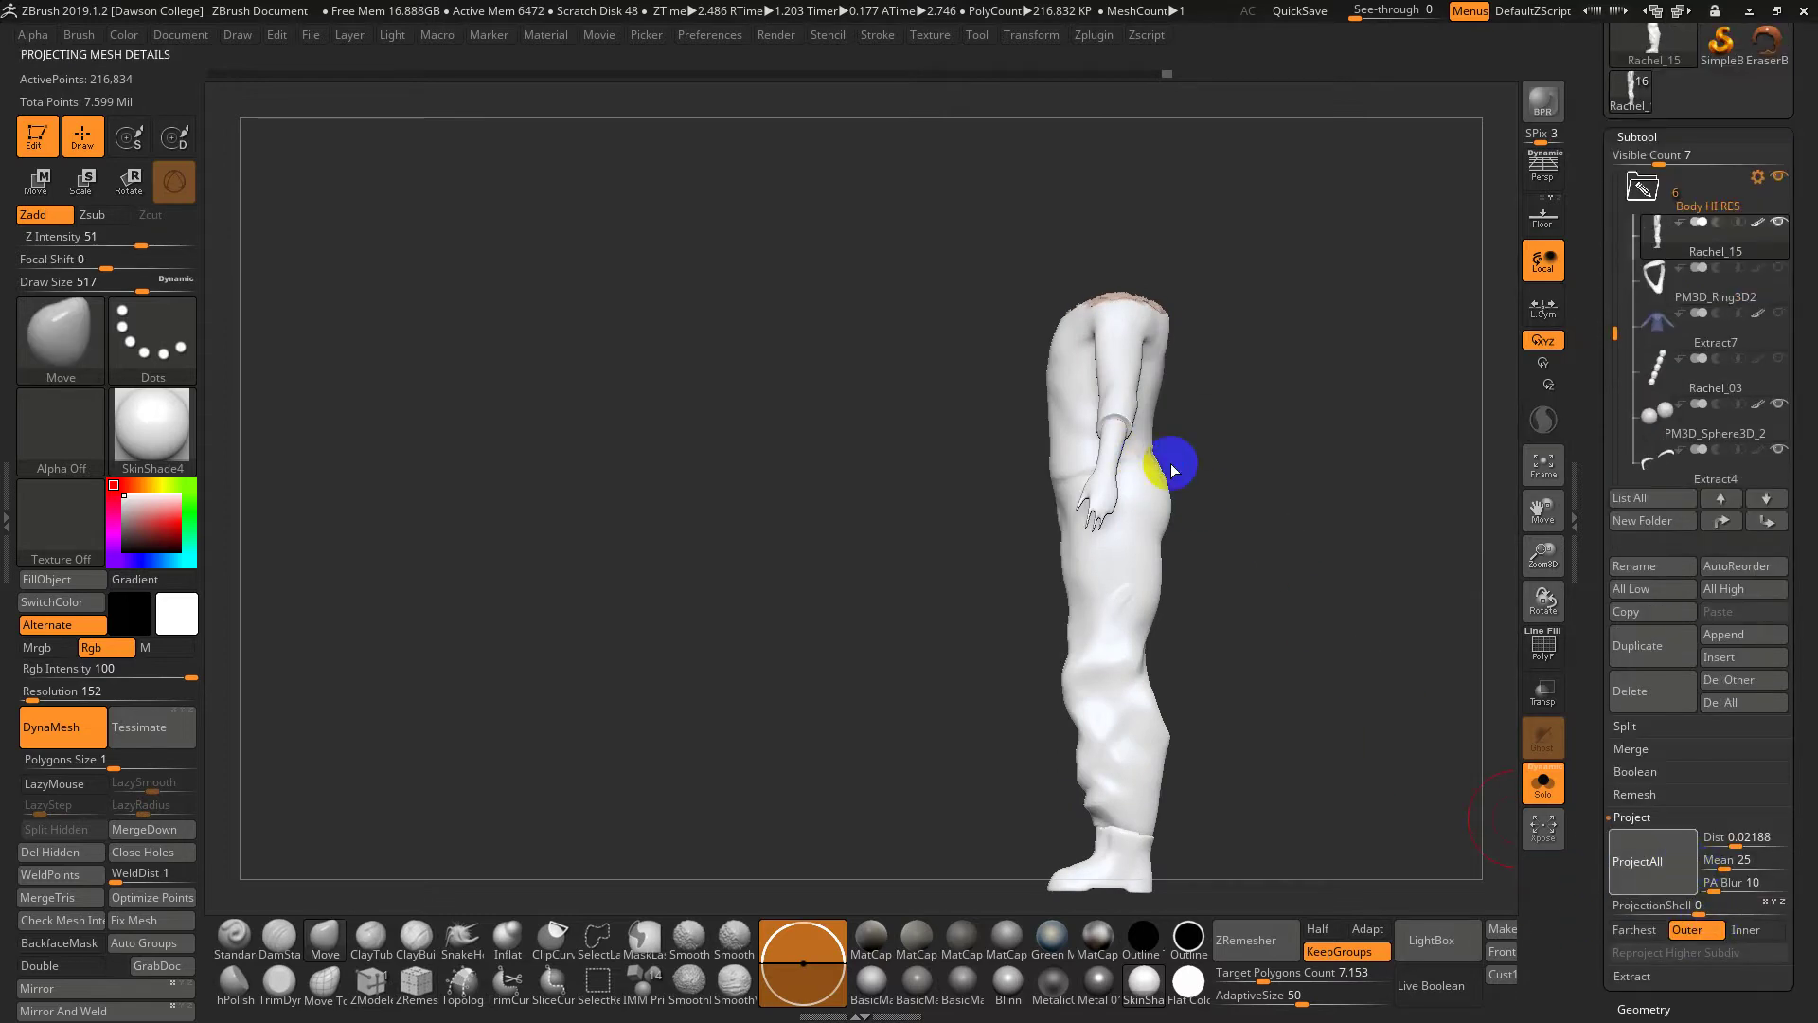
mouse_move(1262, 512)
mouse_down()
mouse_move(1165, 520)
mouse_move(1141, 474)
mouse_up()
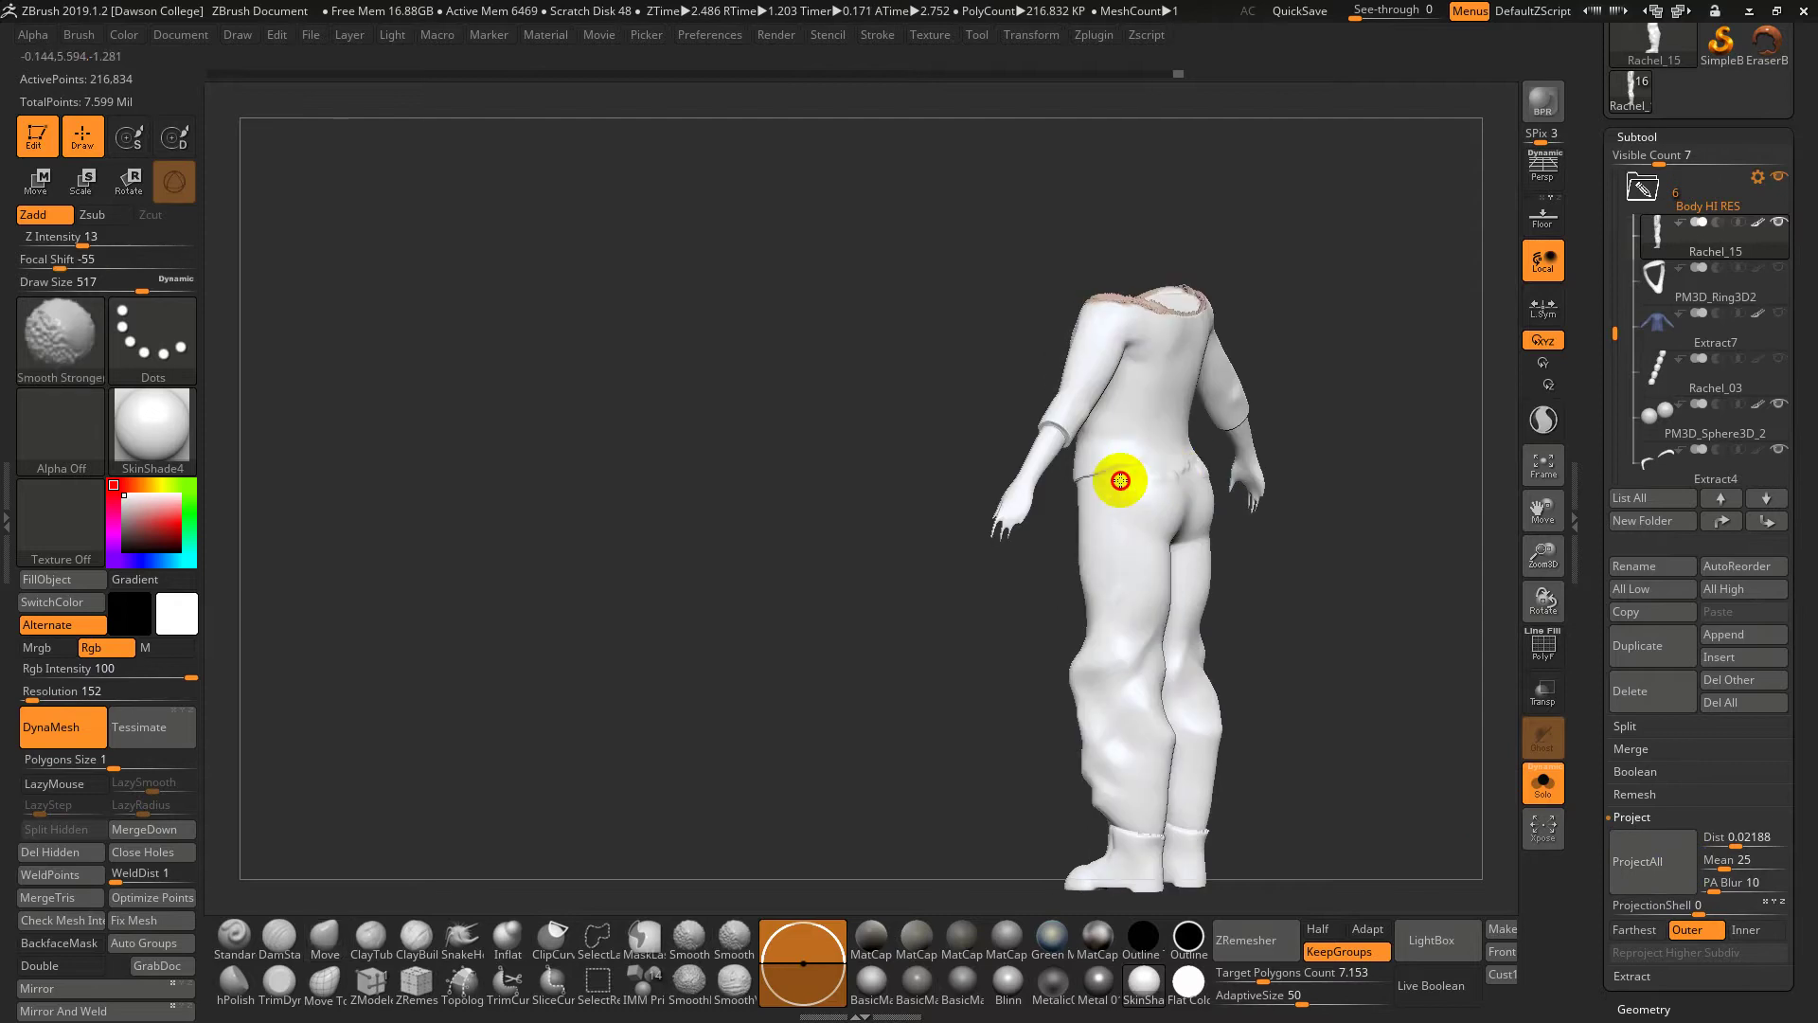
key(shift+f)
key(shift+f)
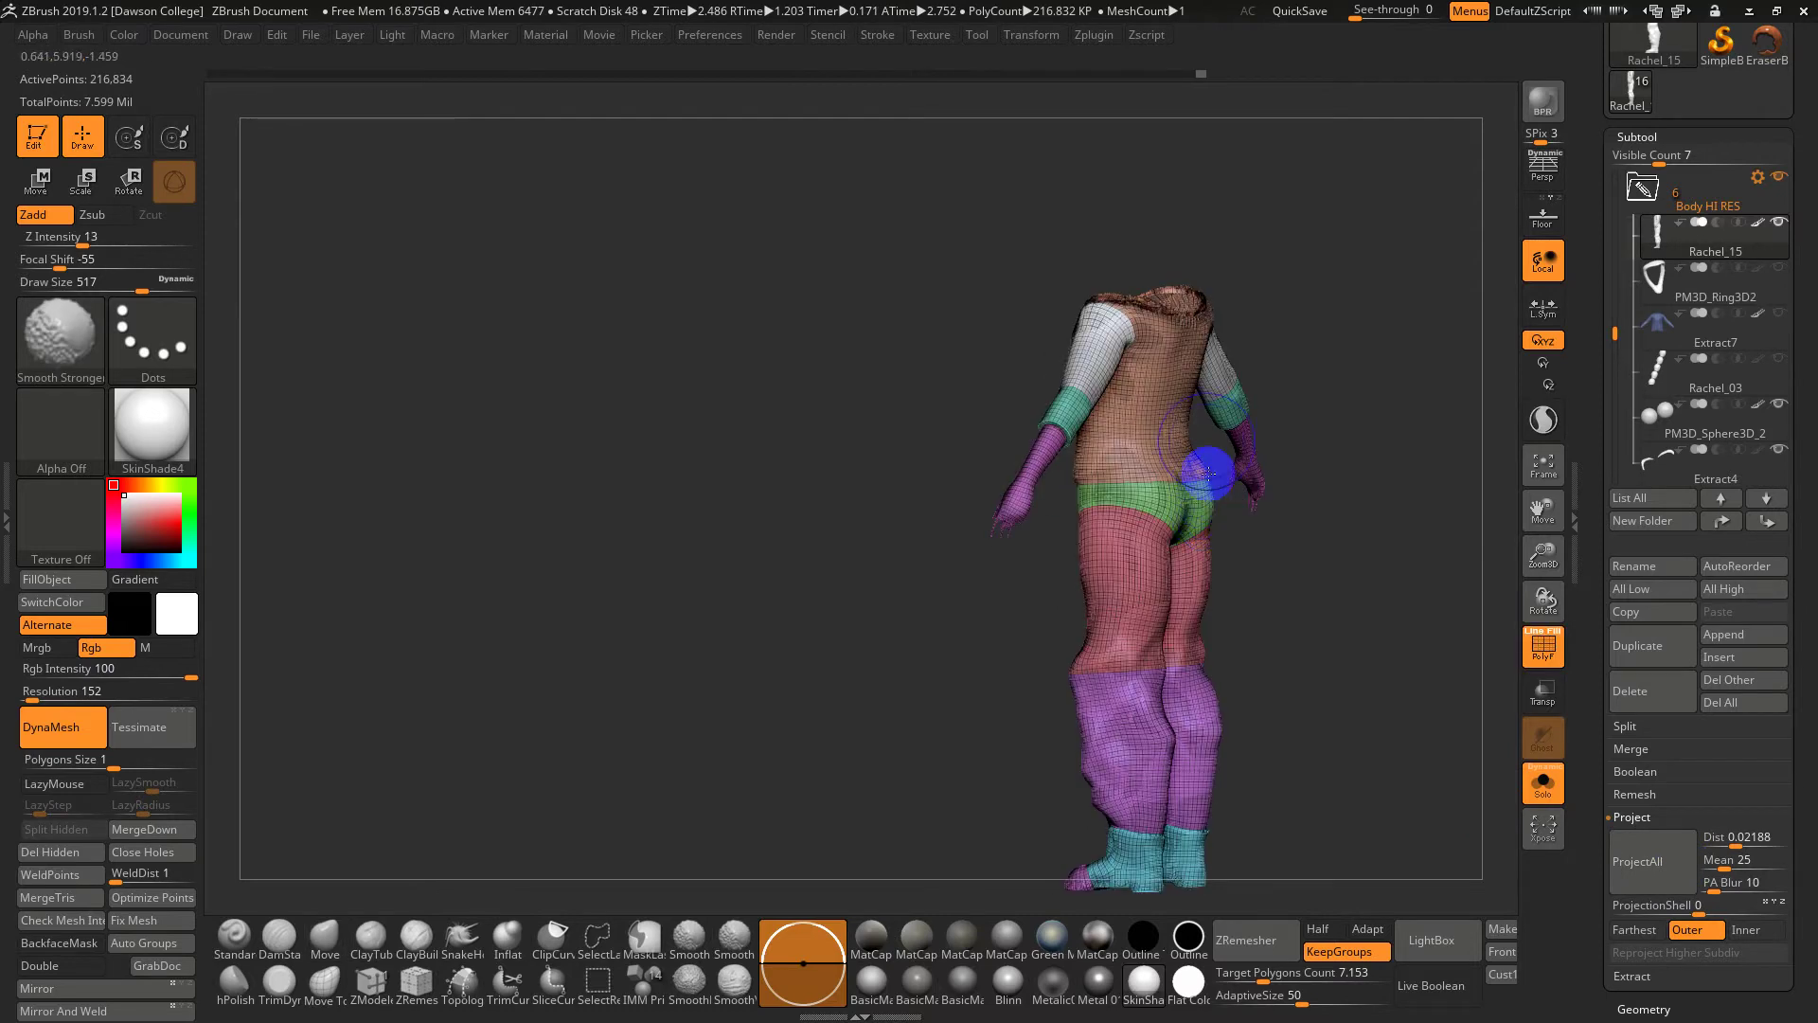
mouse_move(1228, 309)
mouse_down()
mouse_move(1311, 450)
mouse_move(1306, 325)
mouse_move(1136, 495)
mouse_move(1193, 522)
mouse_up()
Project the visible subtools onto the body again and smooth the neckline at the shoulders and the waistline at the back
drag(1615, 333, 1609, 186)
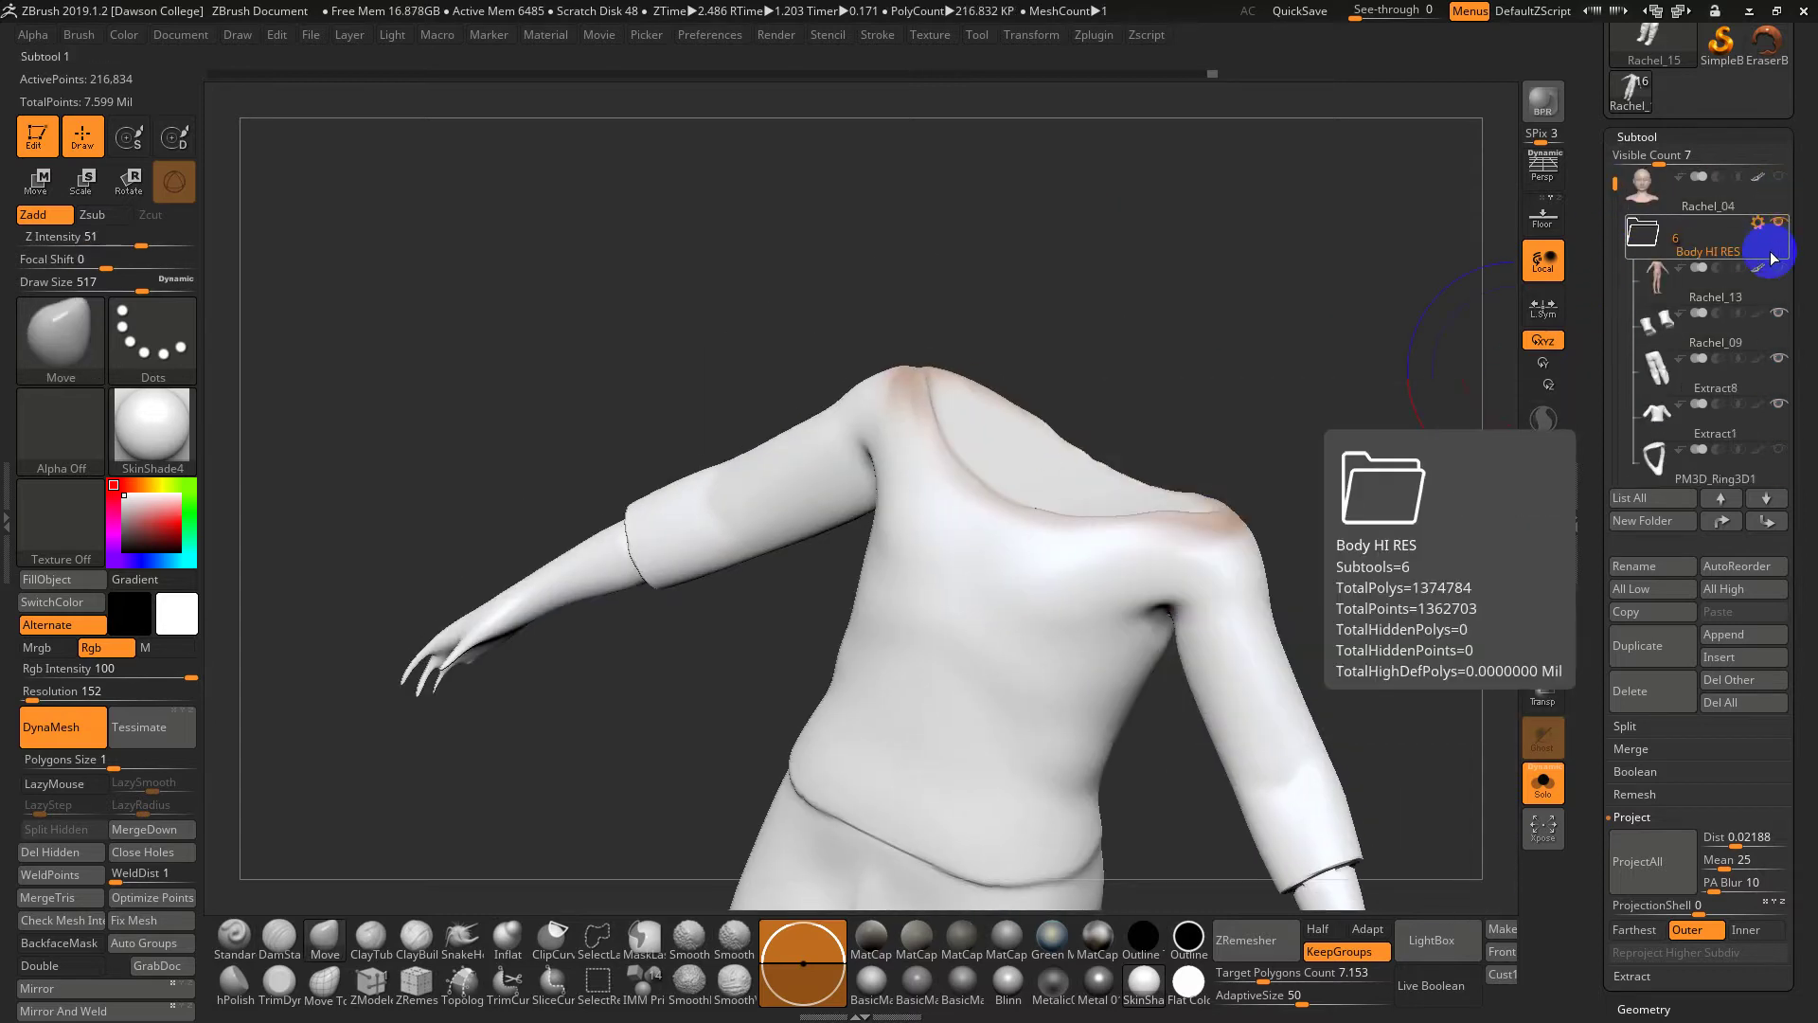
drag(1607, 192, 1615, 168)
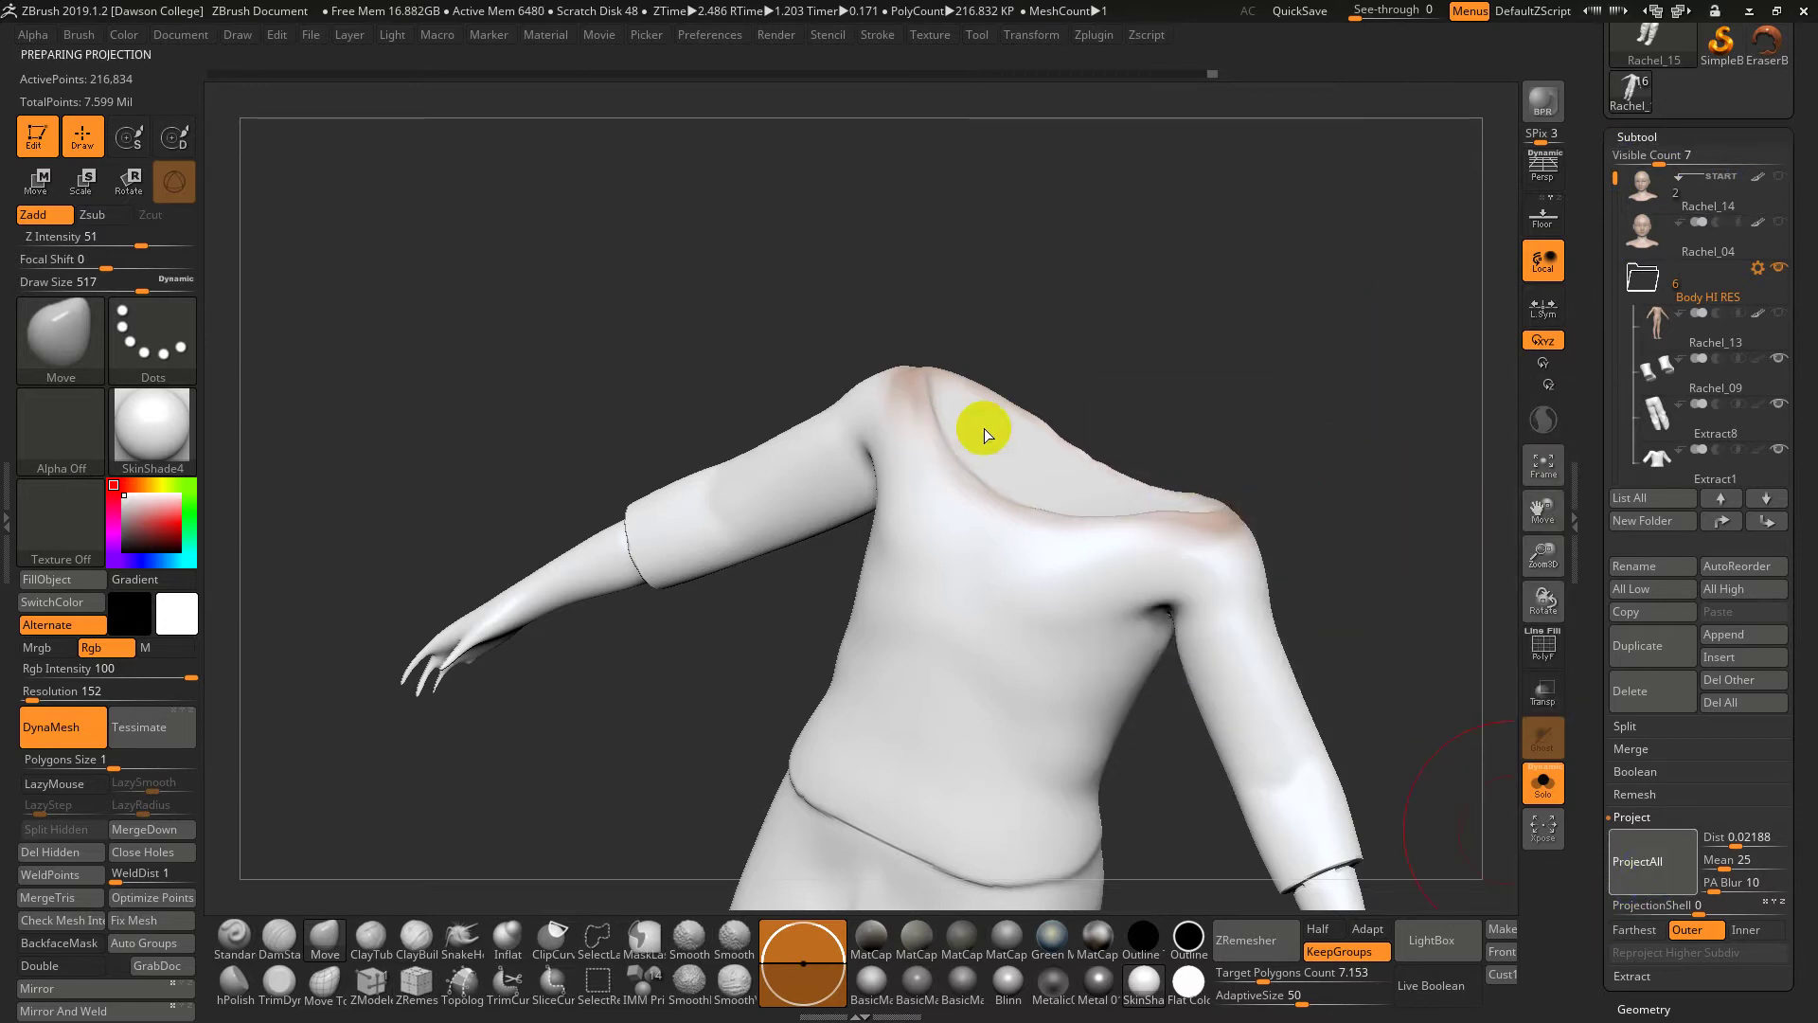
key(shift)
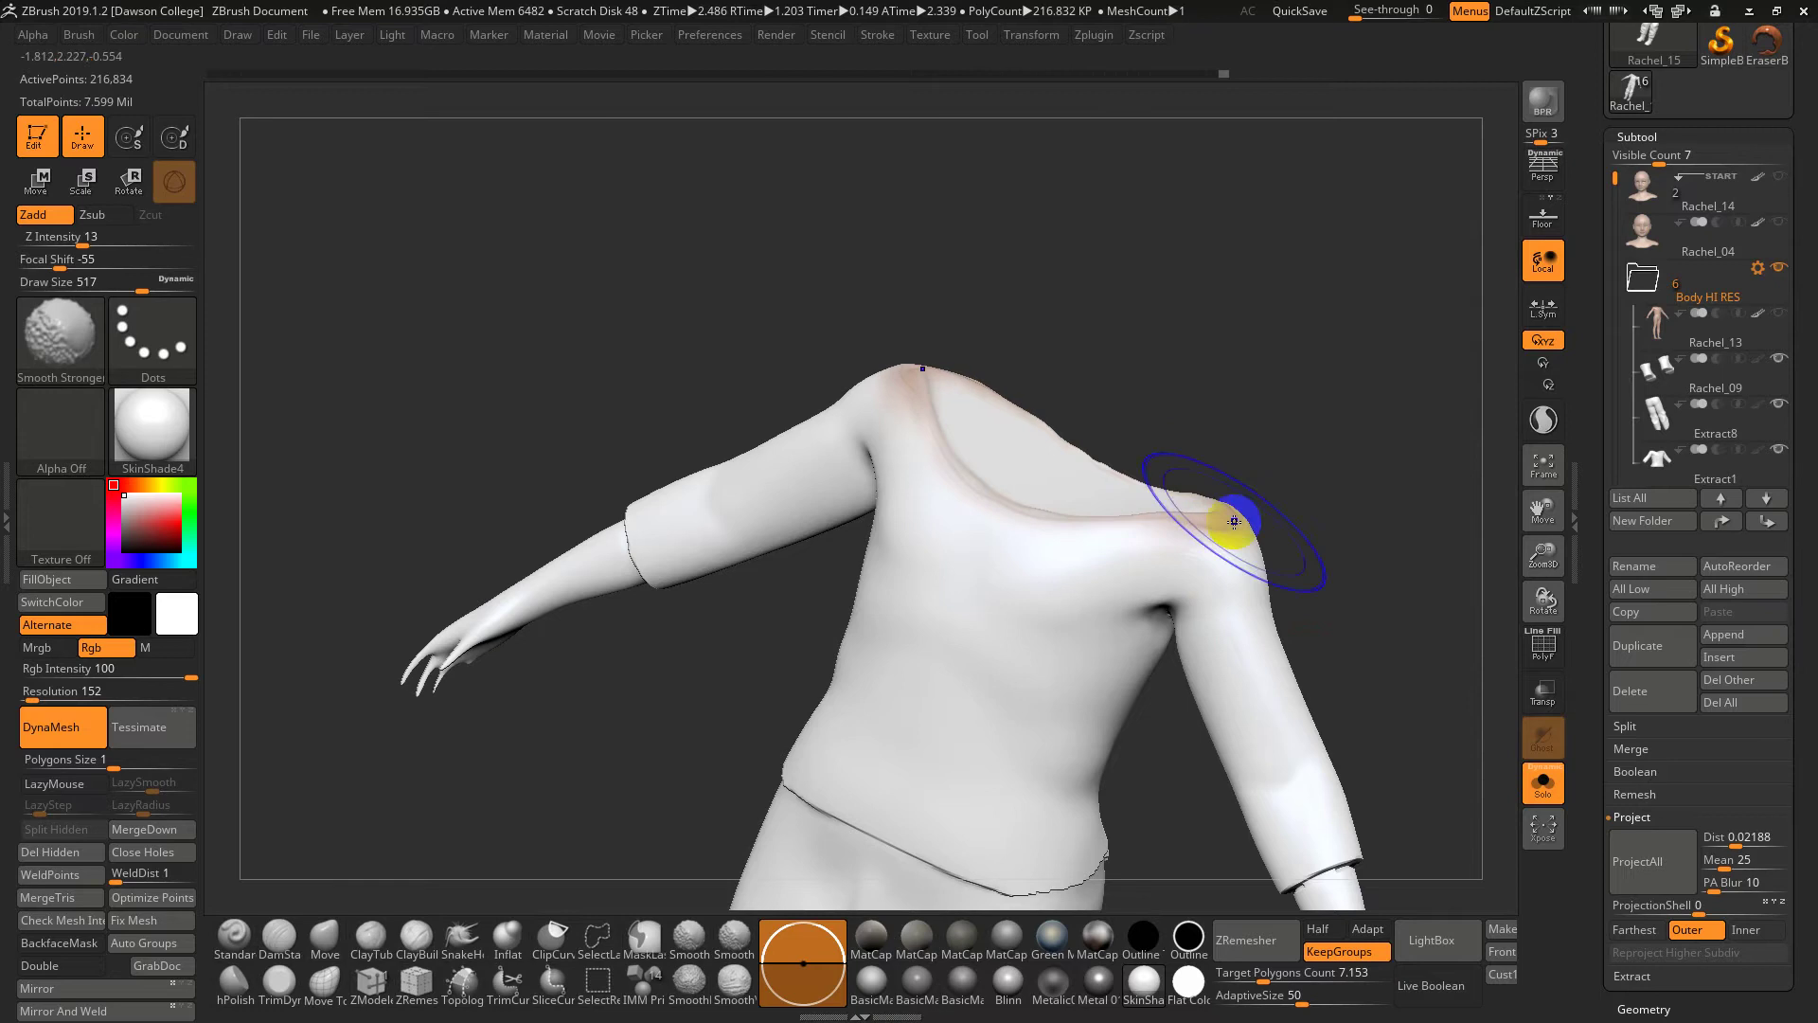
right_drag(1234, 521, 1266, 394)
right_drag(1323, 568, 1234, 556)
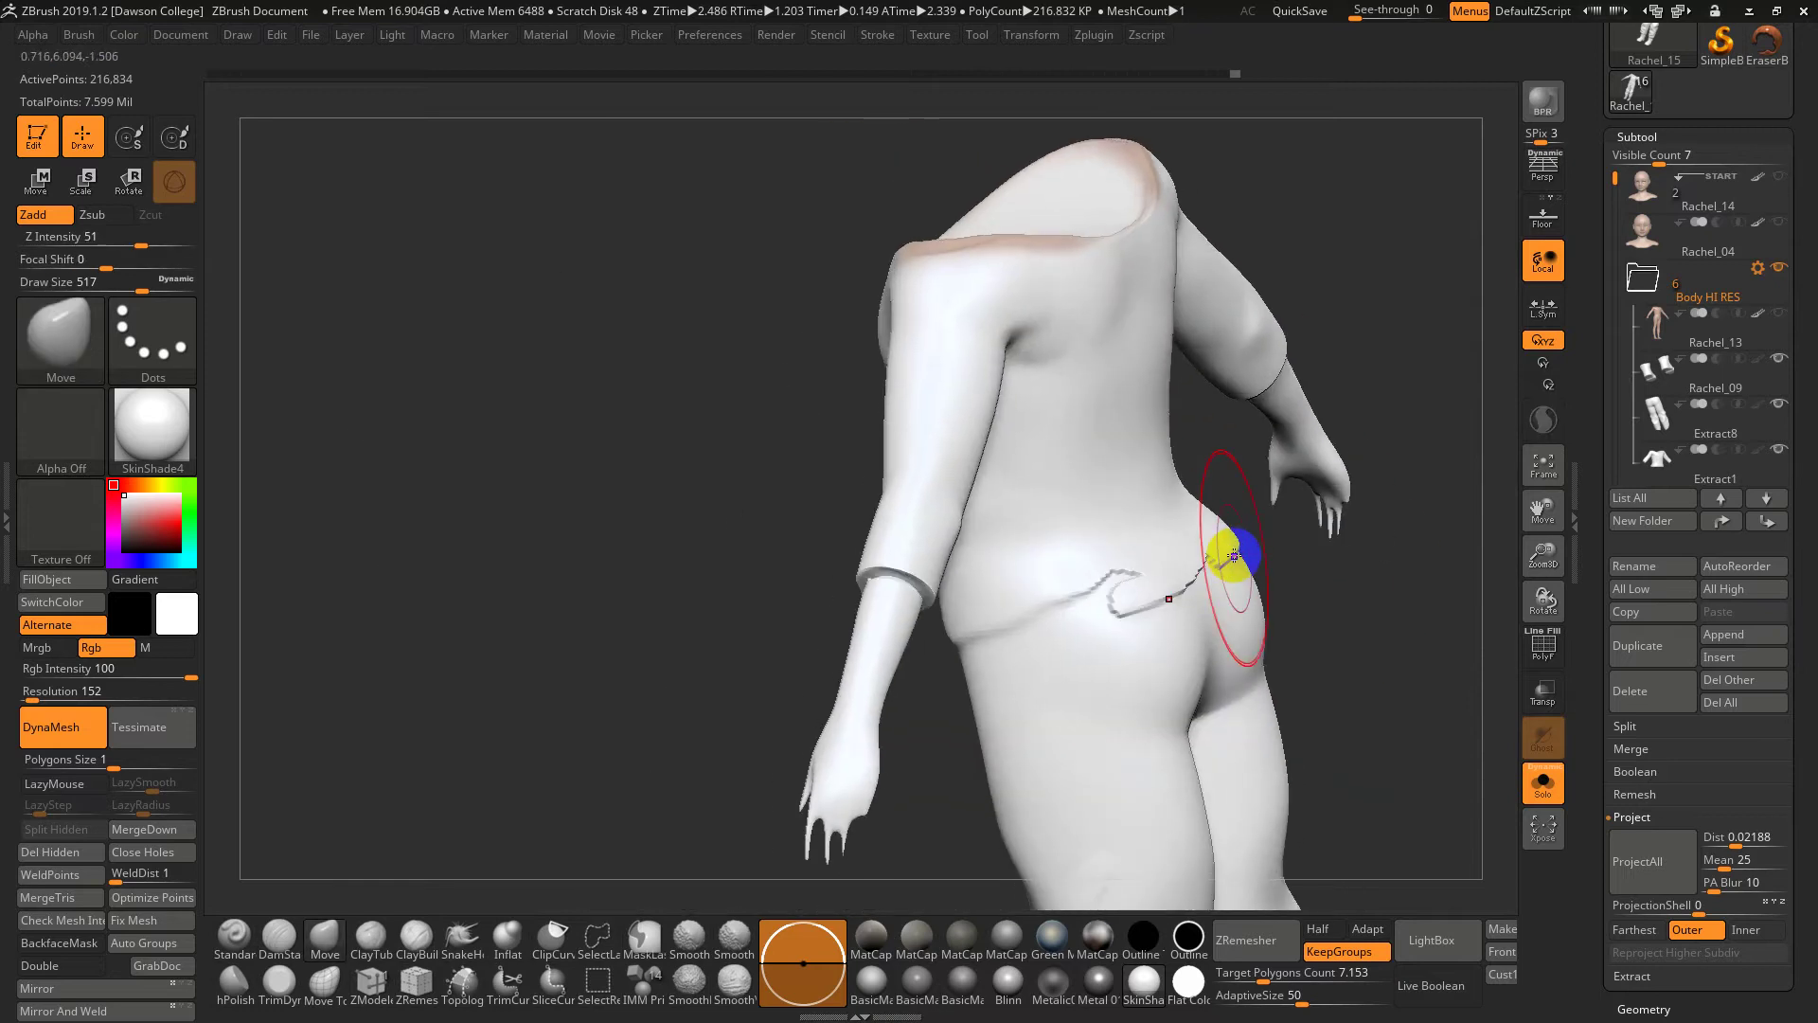
Turn off Solo, turn on Transp, rework the back waist area with the draw size reduced to 393, and run ProjectAll again
click(1543, 772)
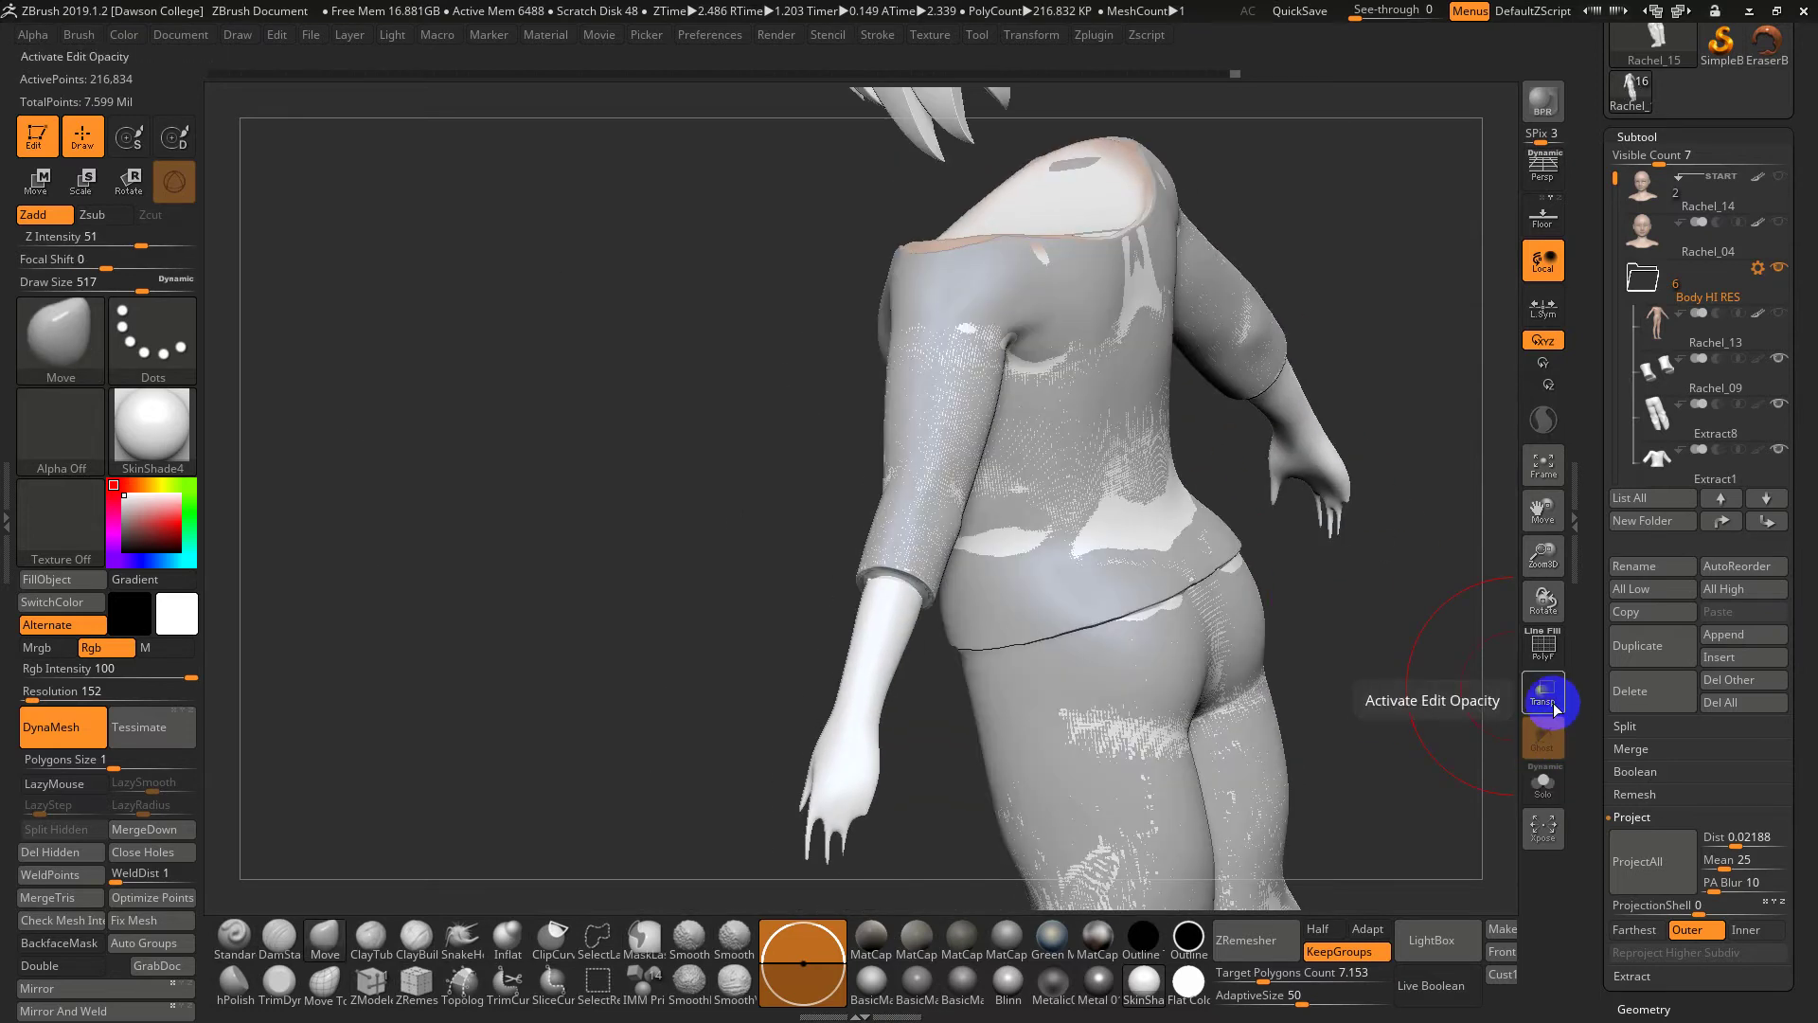
click(1545, 693)
key(shift)
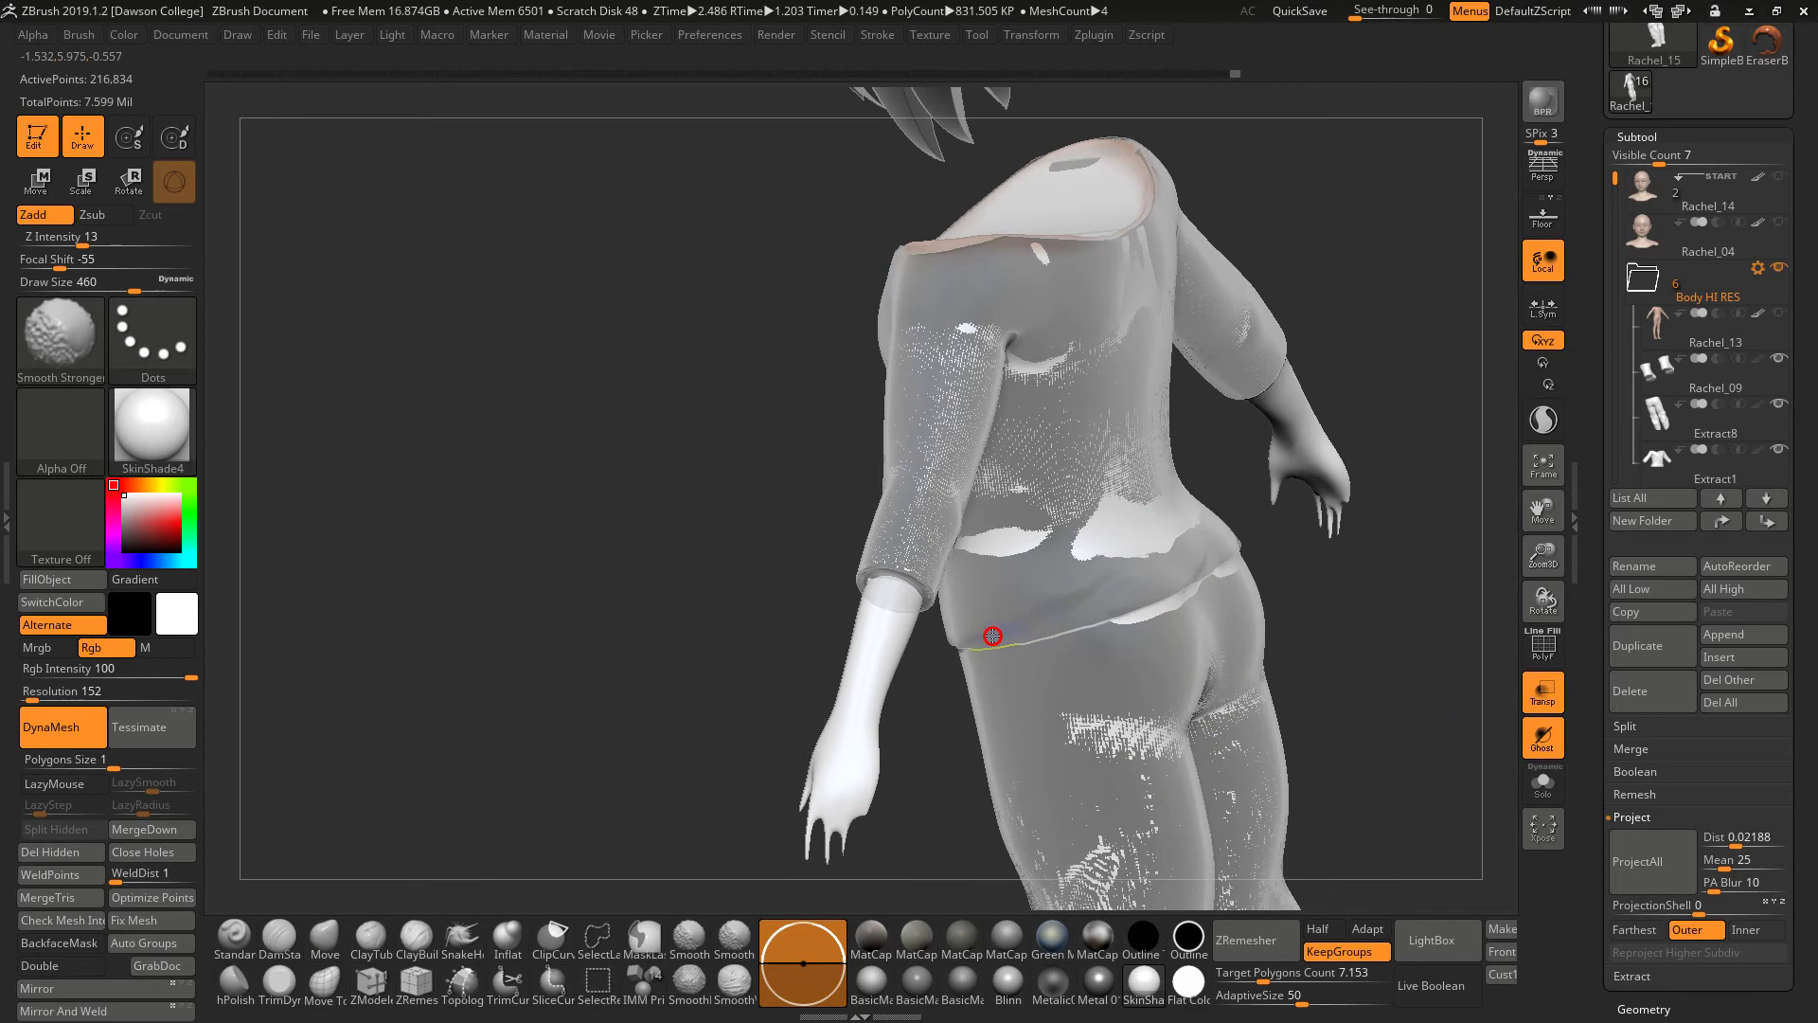
mouse_move(1104, 581)
mouse_down()
mouse_move(1066, 629)
mouse_move(1140, 604)
mouse_up()
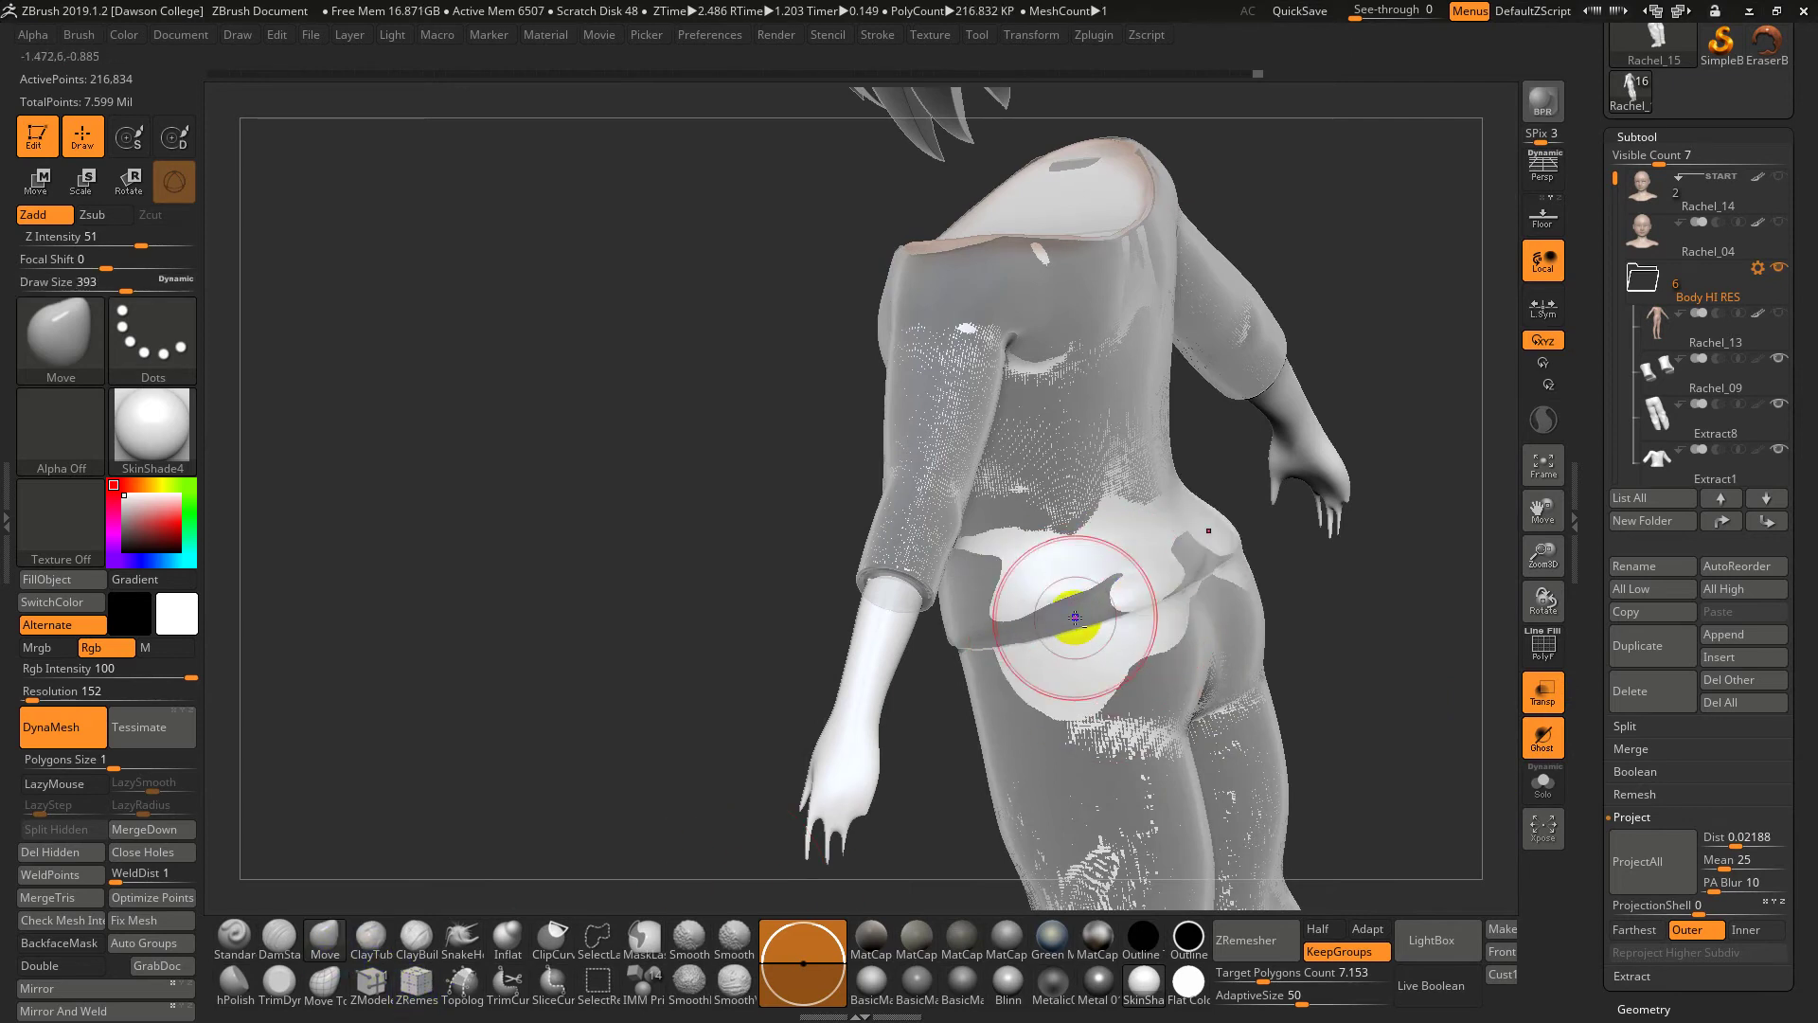
click(1714, 916)
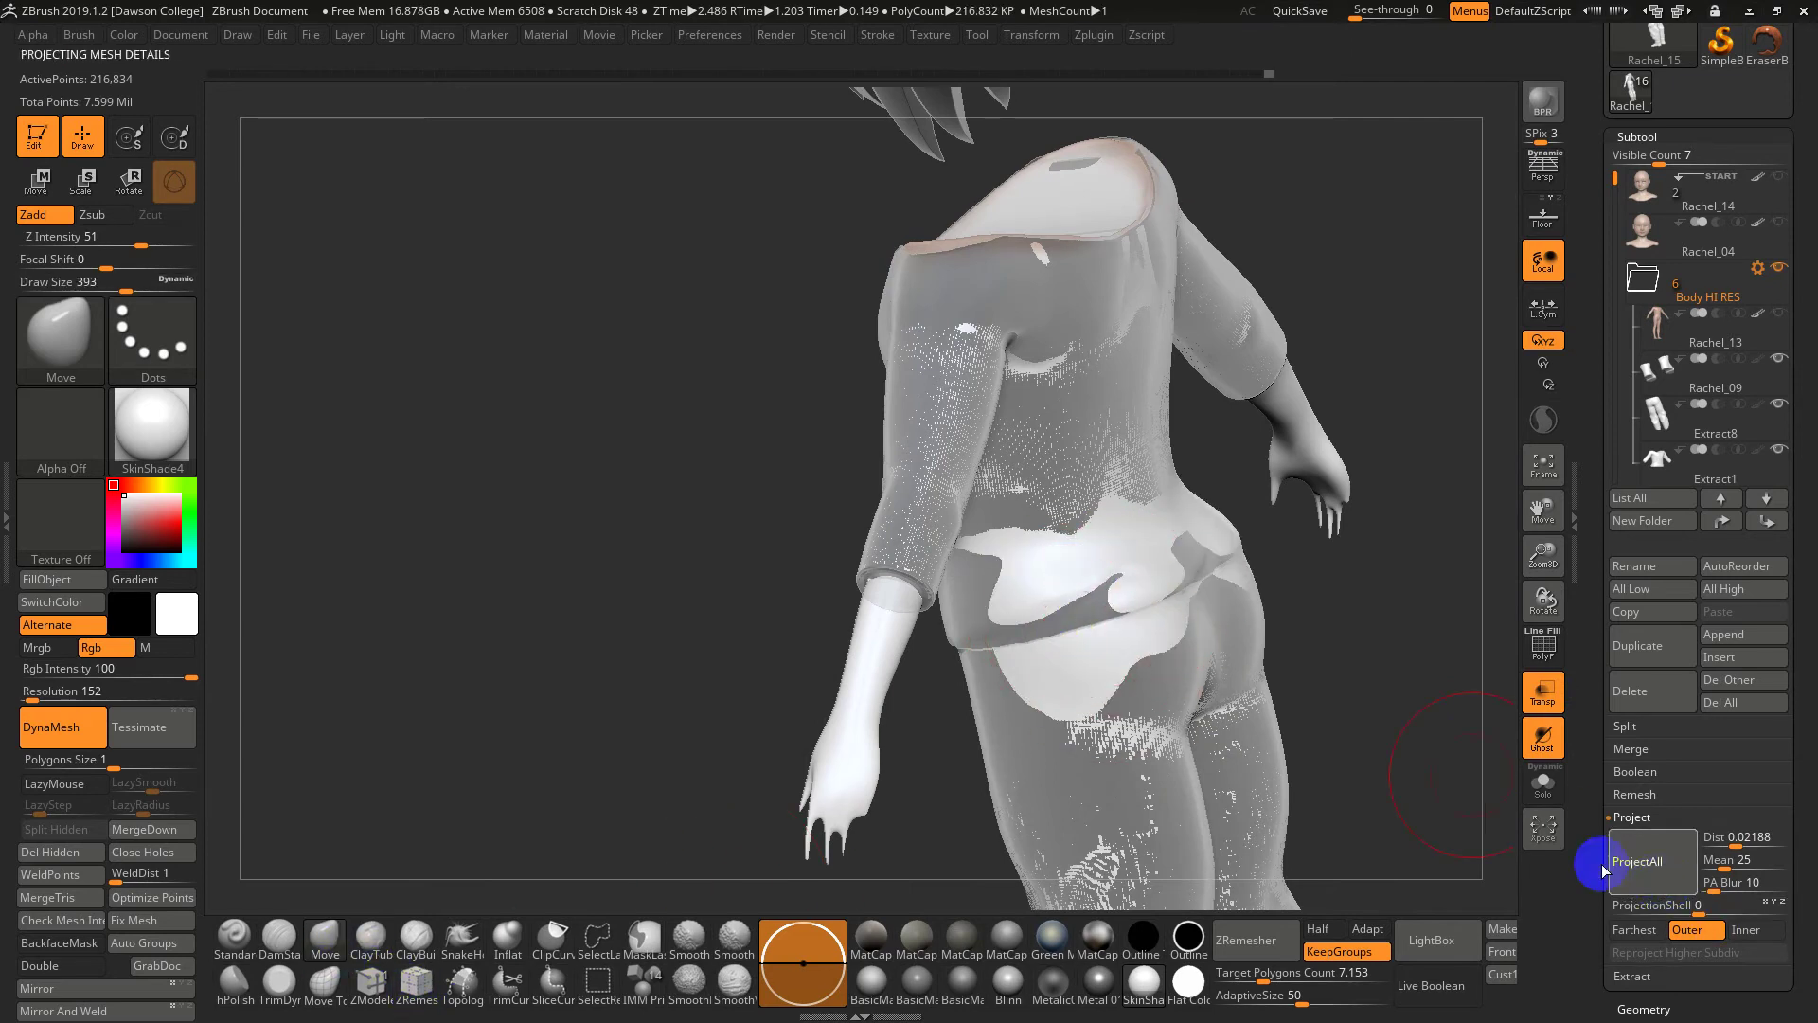
drag(1013, 642, 1053, 606)
Isolate the body in Solo mode and smooth the front waistline, the sleeve cuffs and the trouser hems above the boots
click(1433, 767)
click(1543, 782)
mouse_move(1328, 614)
mouse_down()
mouse_move(1222, 597)
mouse_move(1077, 611)
mouse_move(1497, 597)
mouse_up()
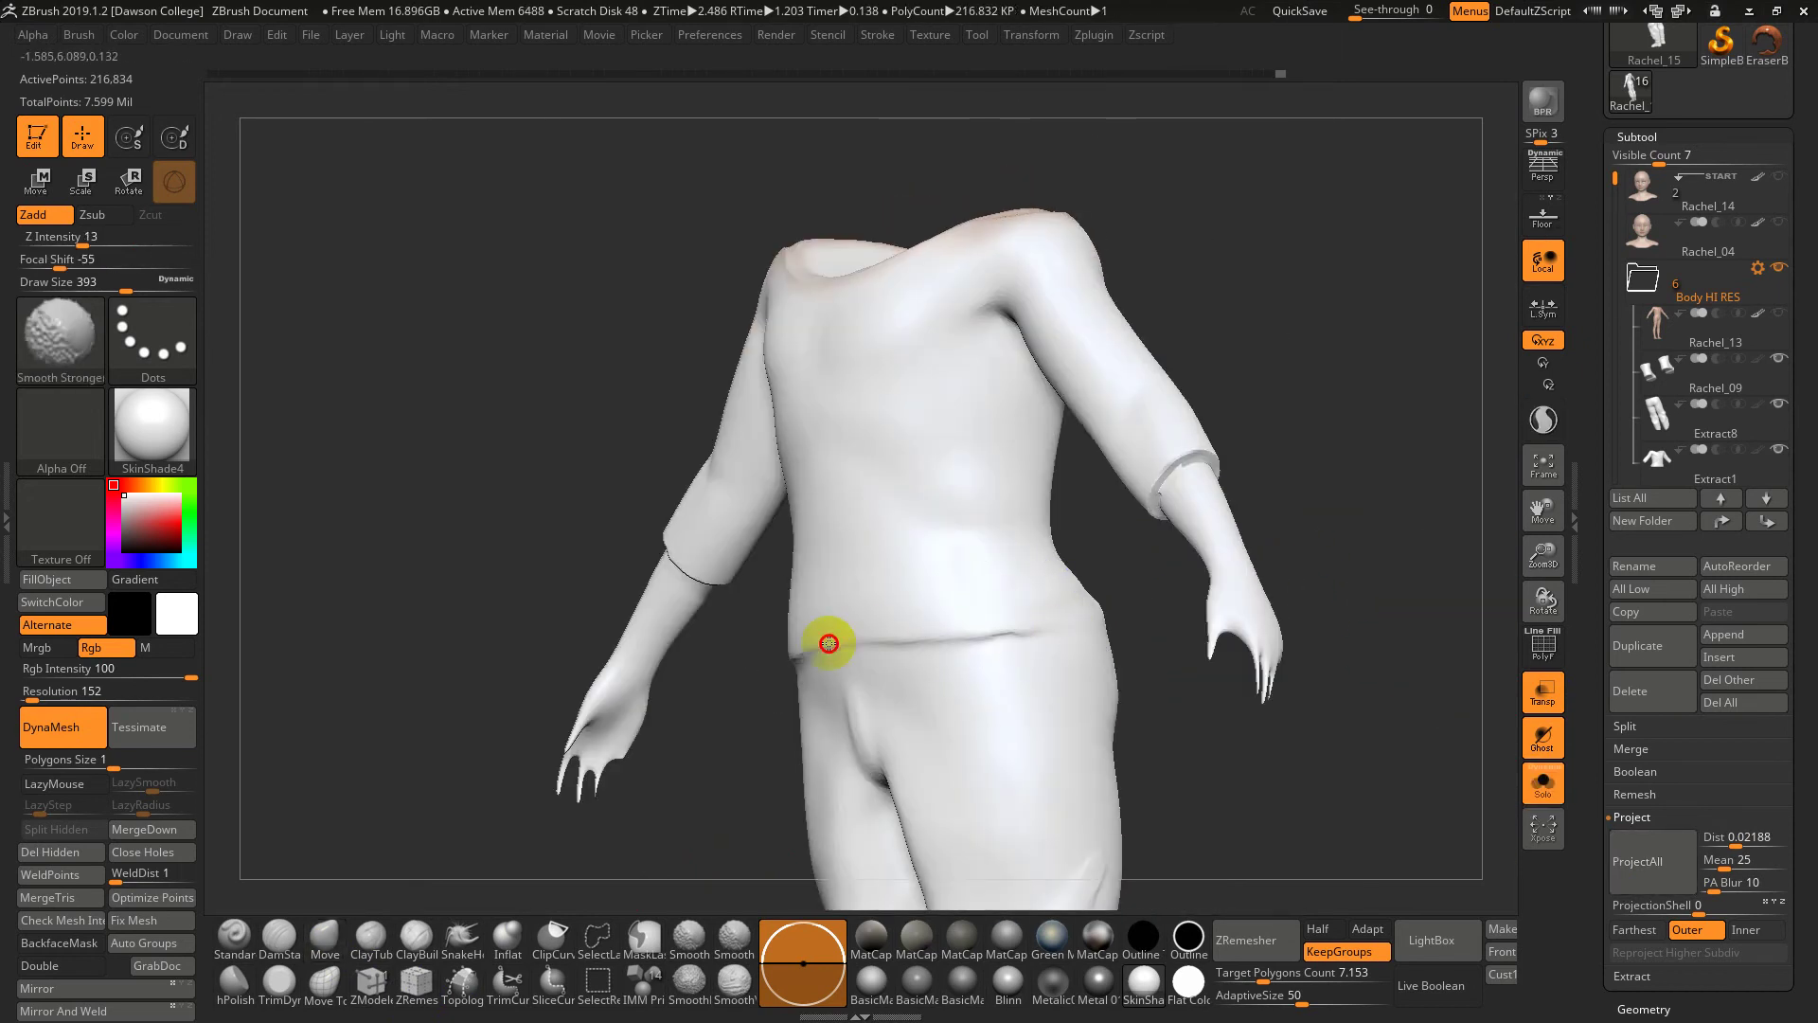
mouse_move(828, 637)
mouse_down()
mouse_move(921, 638)
mouse_move(757, 568)
mouse_up()
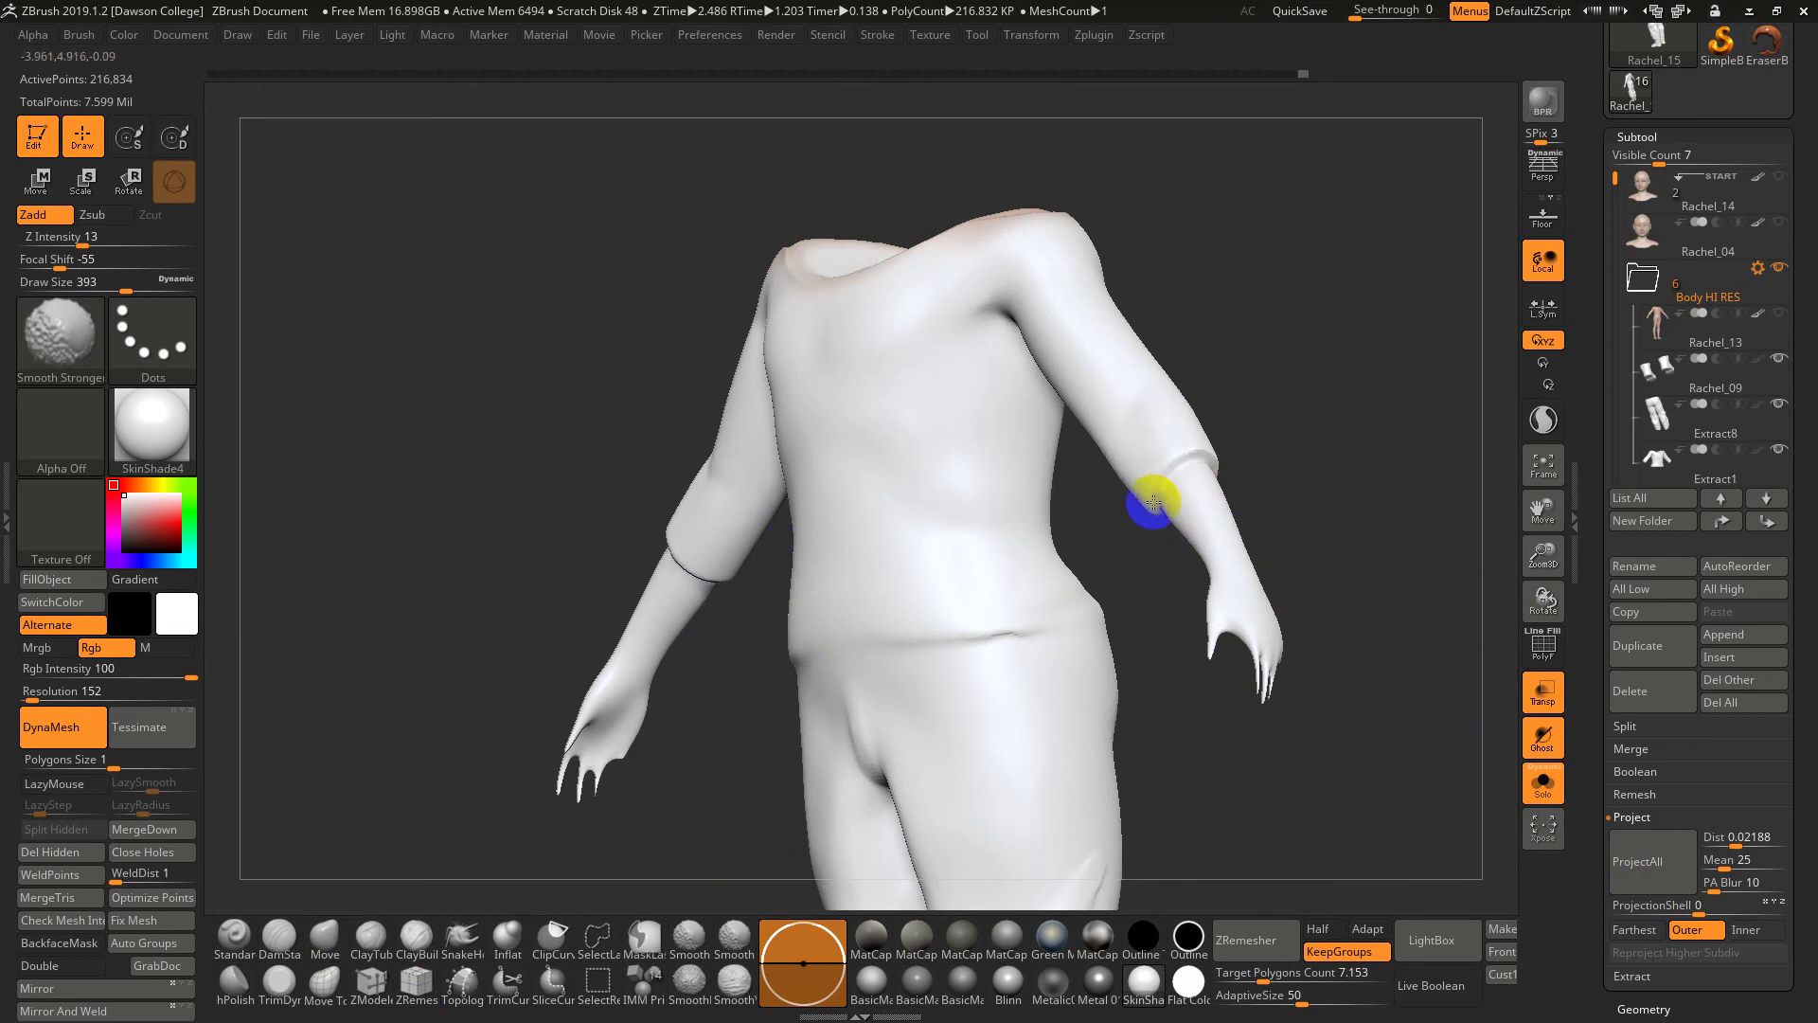
mouse_move(1315, 463)
mouse_down()
mouse_move(1343, 474)
mouse_move(1367, 528)
mouse_move(1339, 354)
mouse_up()
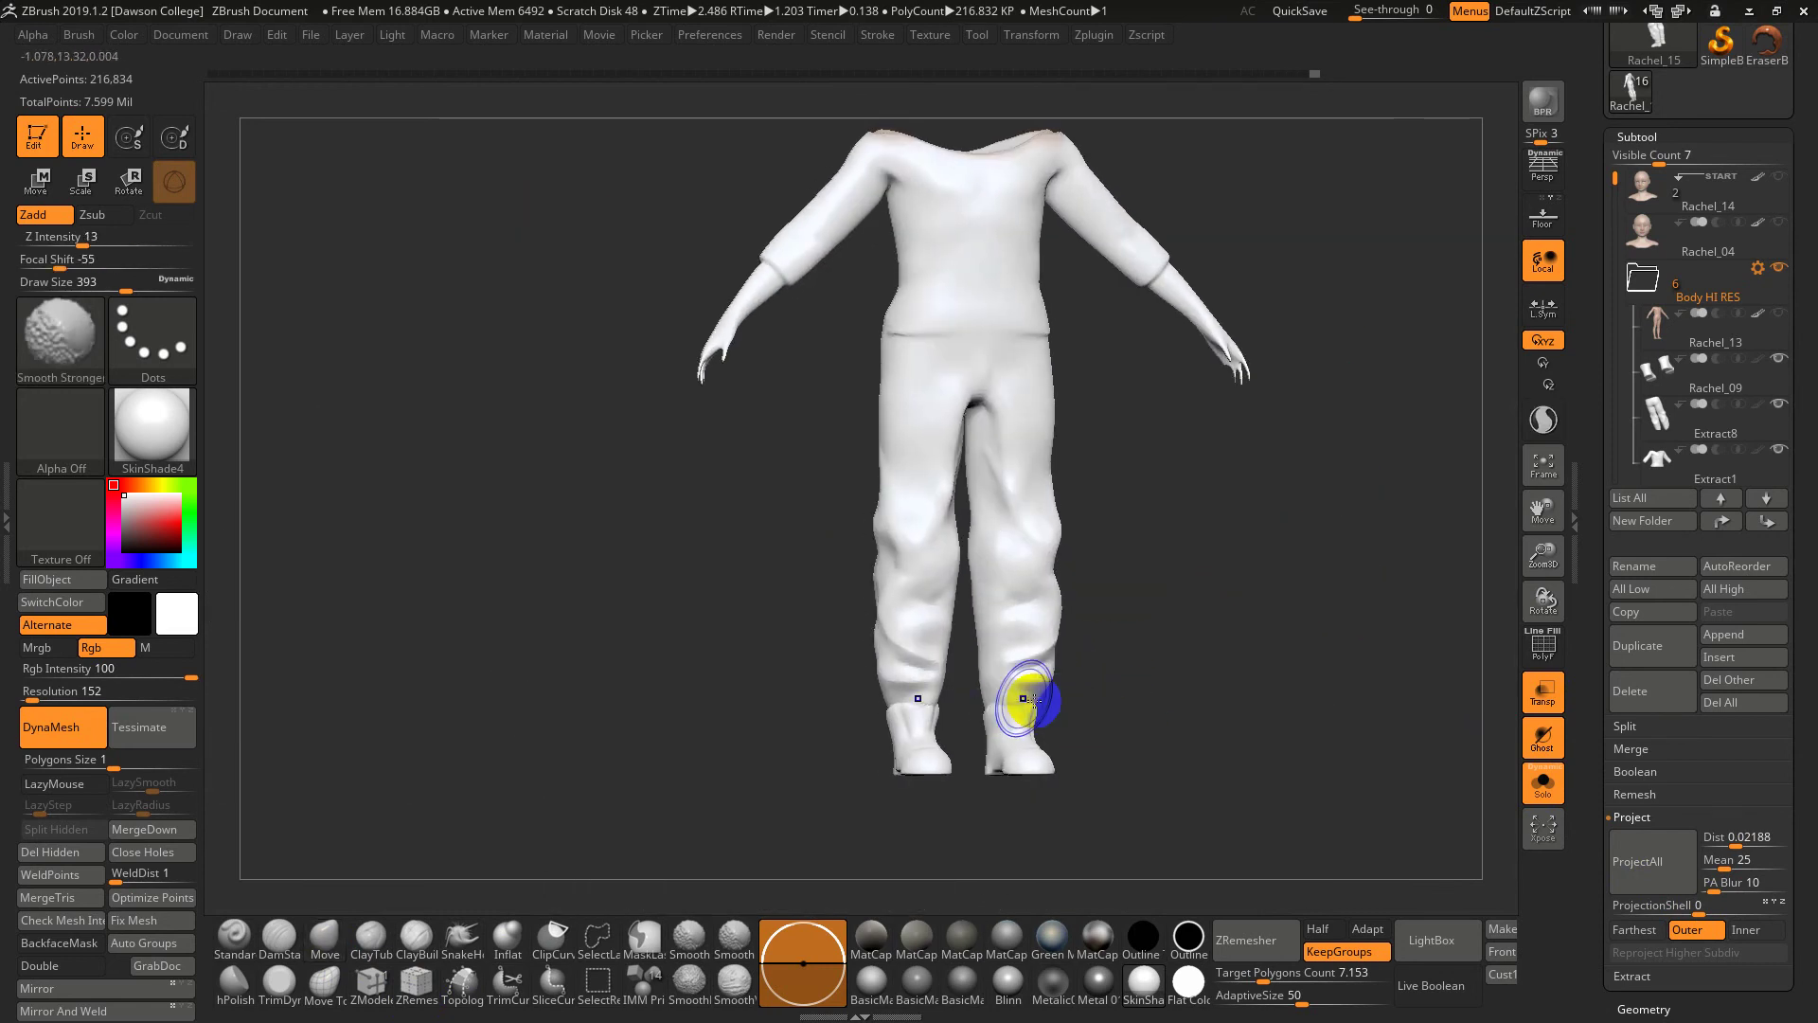
Display the polygroup wireframe and step the body down two levels to its lowest subdivision
drag(1279, 722, 1267, 702)
key(shift+f)
key(shift+d)
key(shift+d)
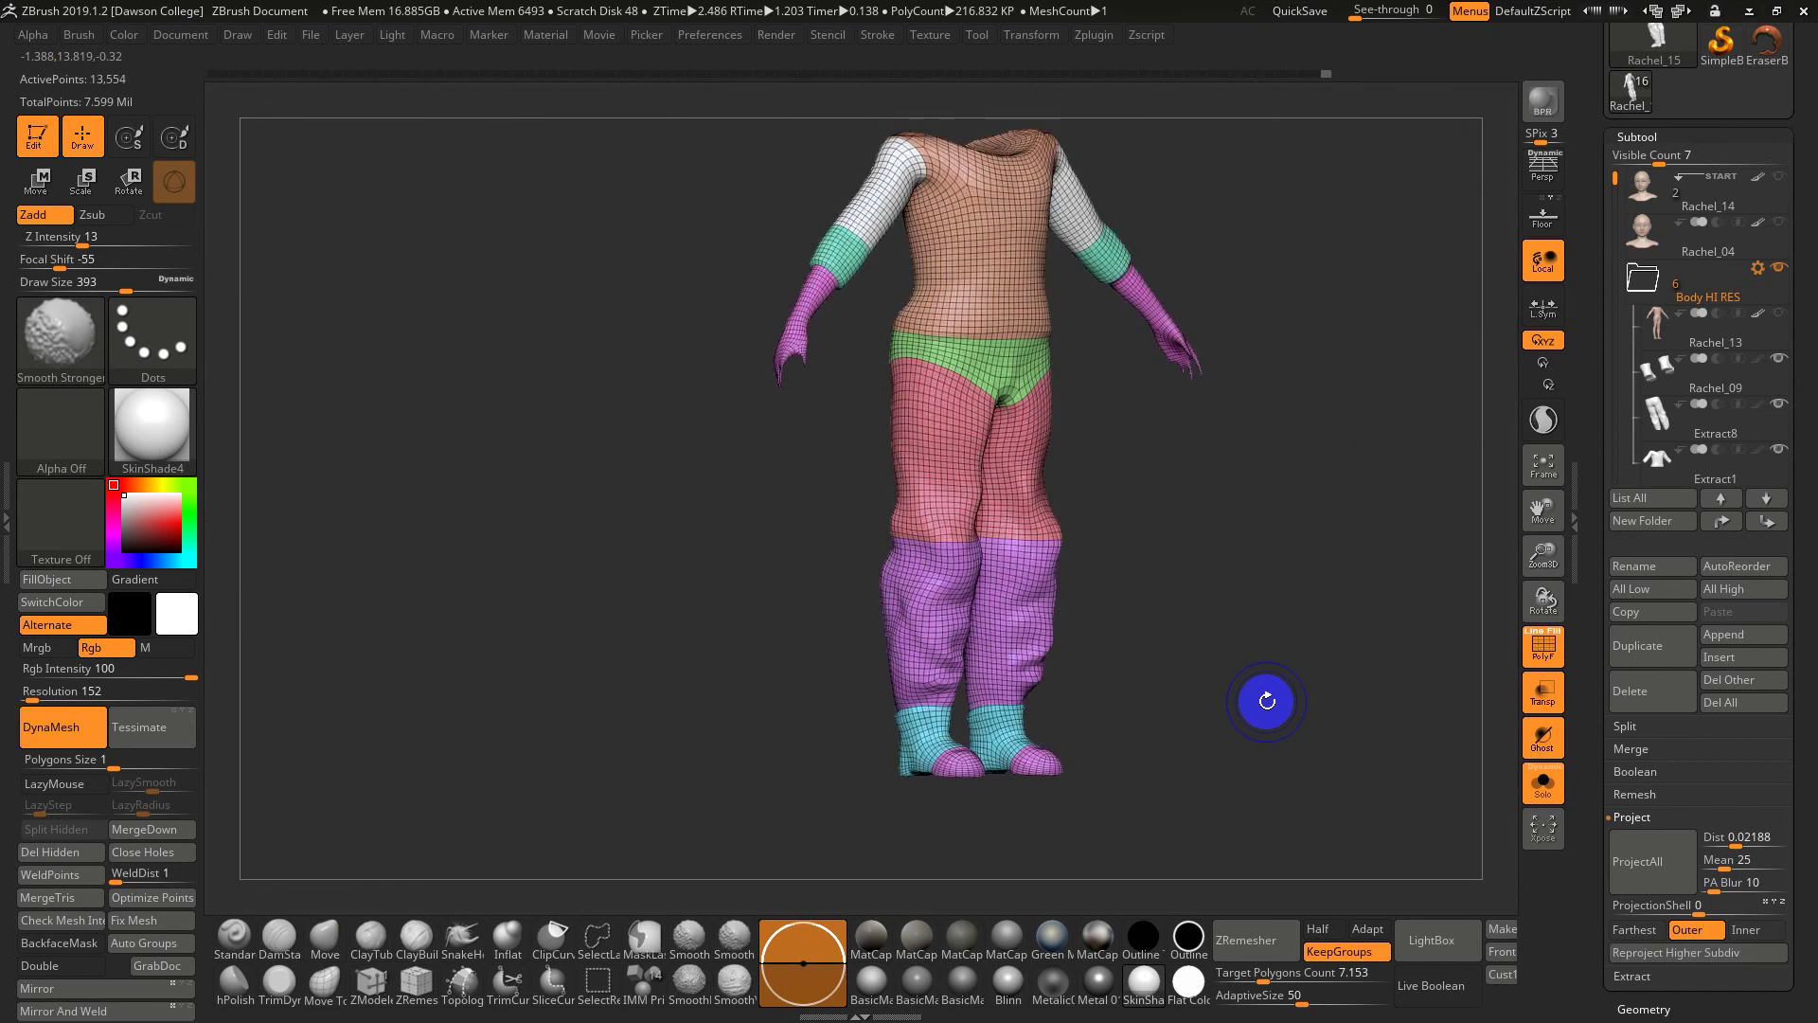